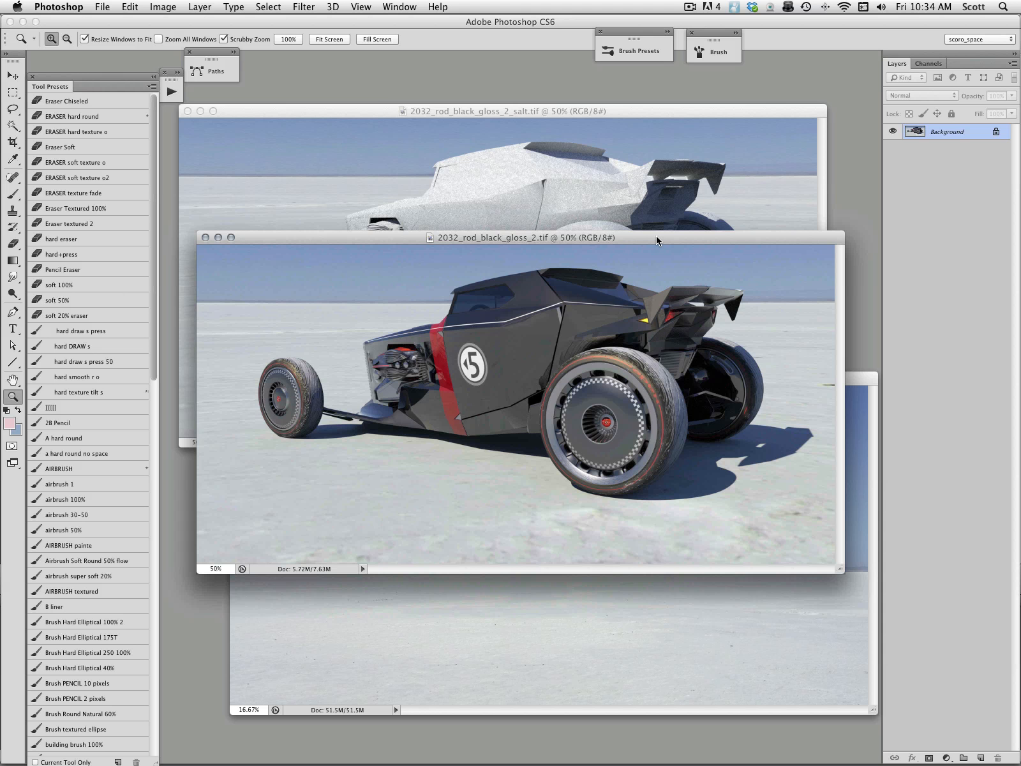
{"action": "left_click_drag", "start_coordinate": [657, 238], "coordinate": [660, 238]}
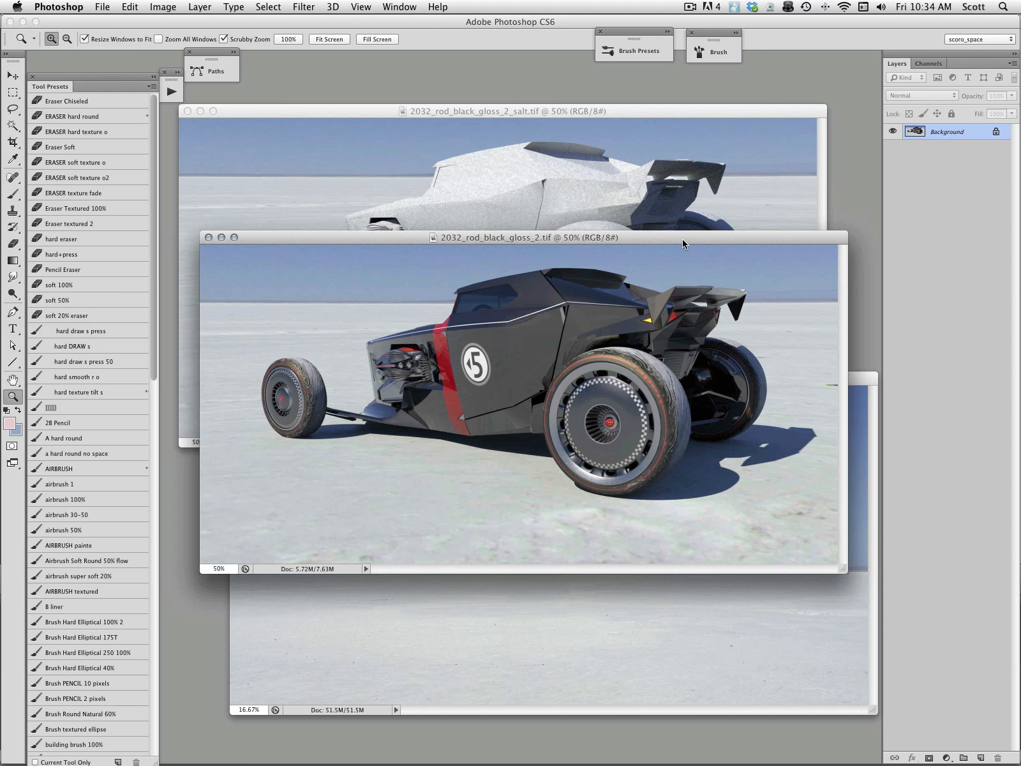
{"action": "left_click_drag", "start_coordinate": [683, 239], "coordinate": [686, 244]}
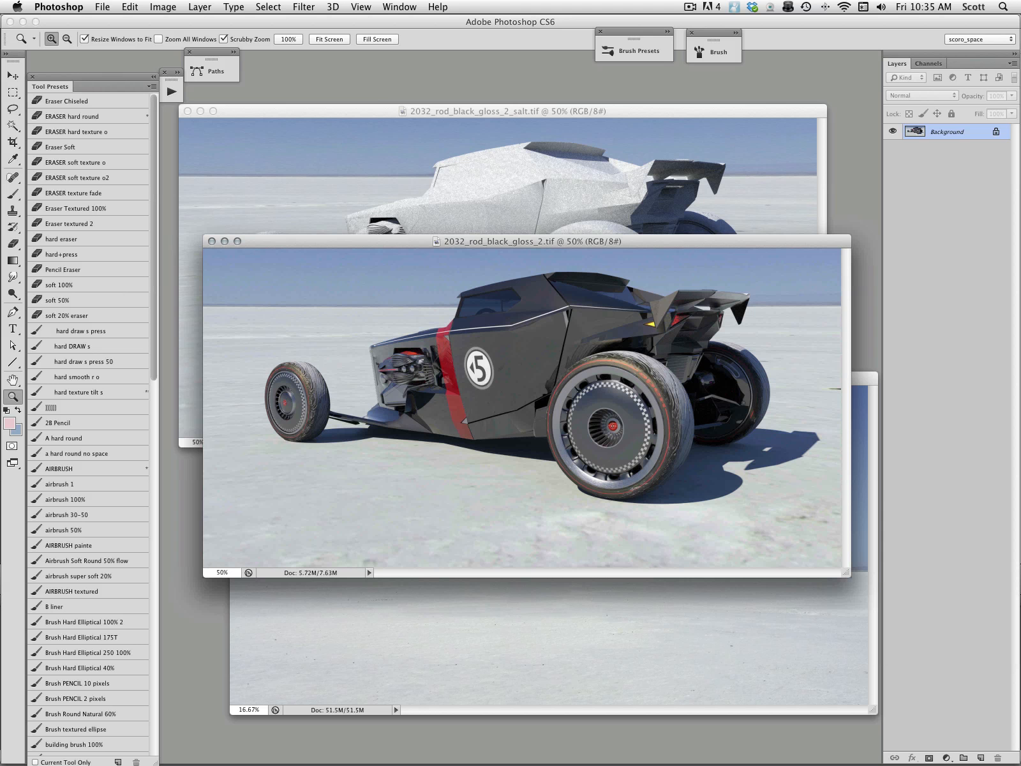
{"action": "key", "text": "super+Tab"}
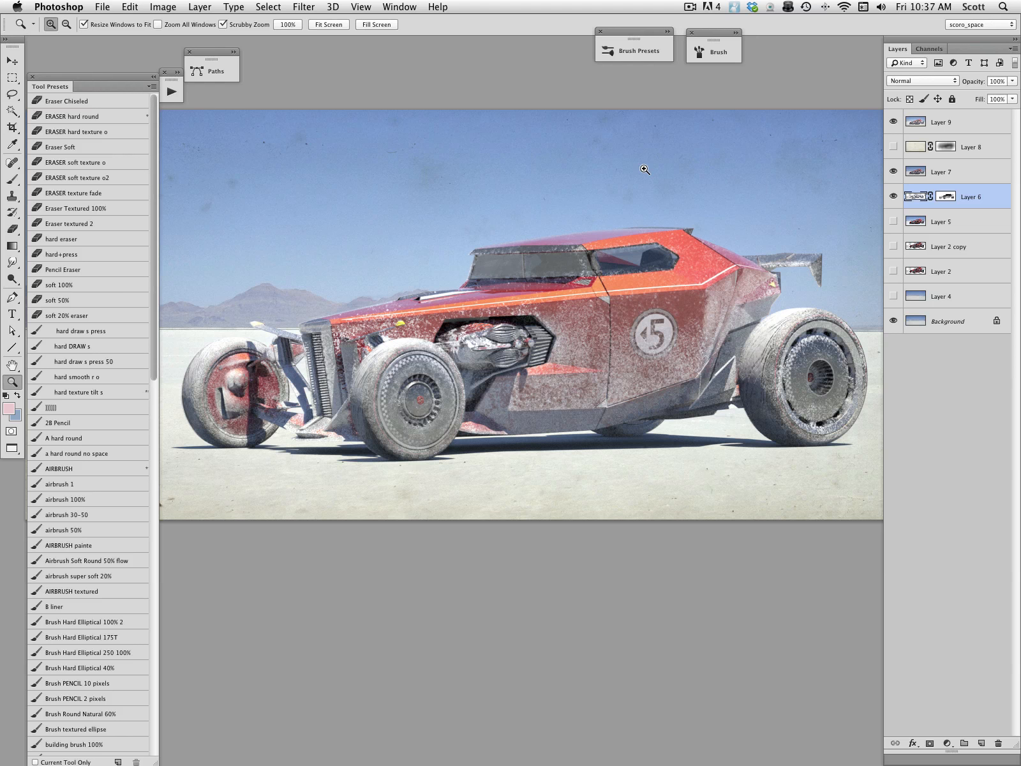
Close Bonneville_Salt_Flats.psd without saving its changes and return 2032_rod_black_gloss_2.tif to the standard floating-window screen mode
{"action": "key", "text": "super+w"}
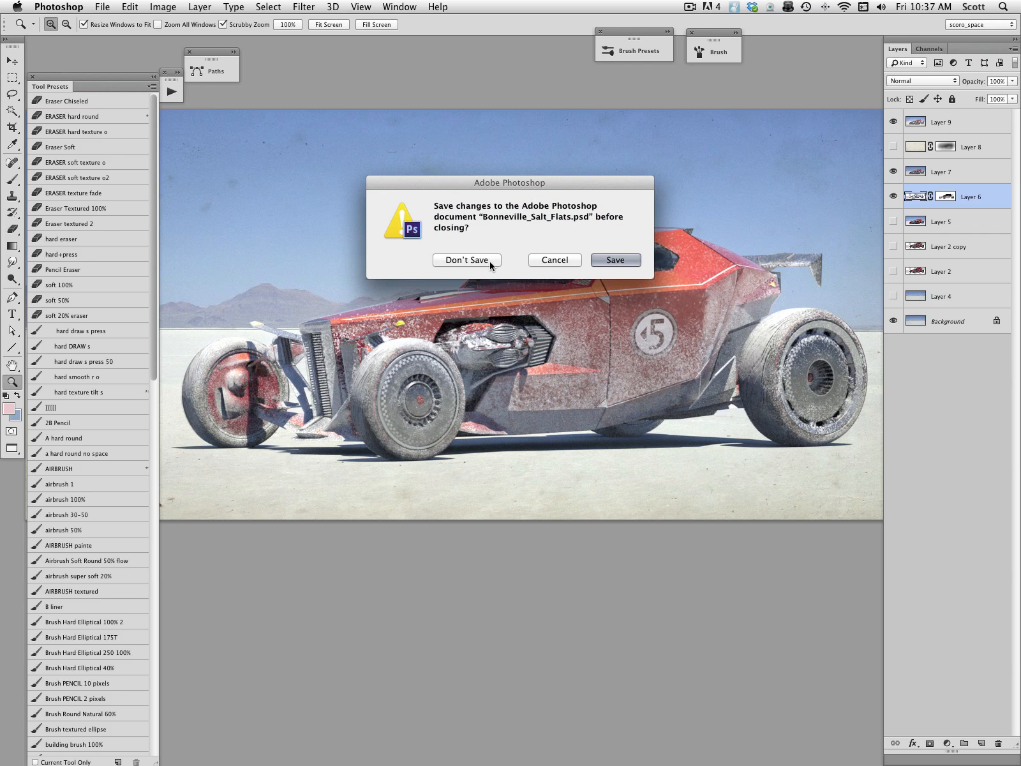
{"action": "key", "text": "super+d"}
{"action": "left_click_drag", "start_coordinate": [523, 307], "coordinate": [524, 281]}
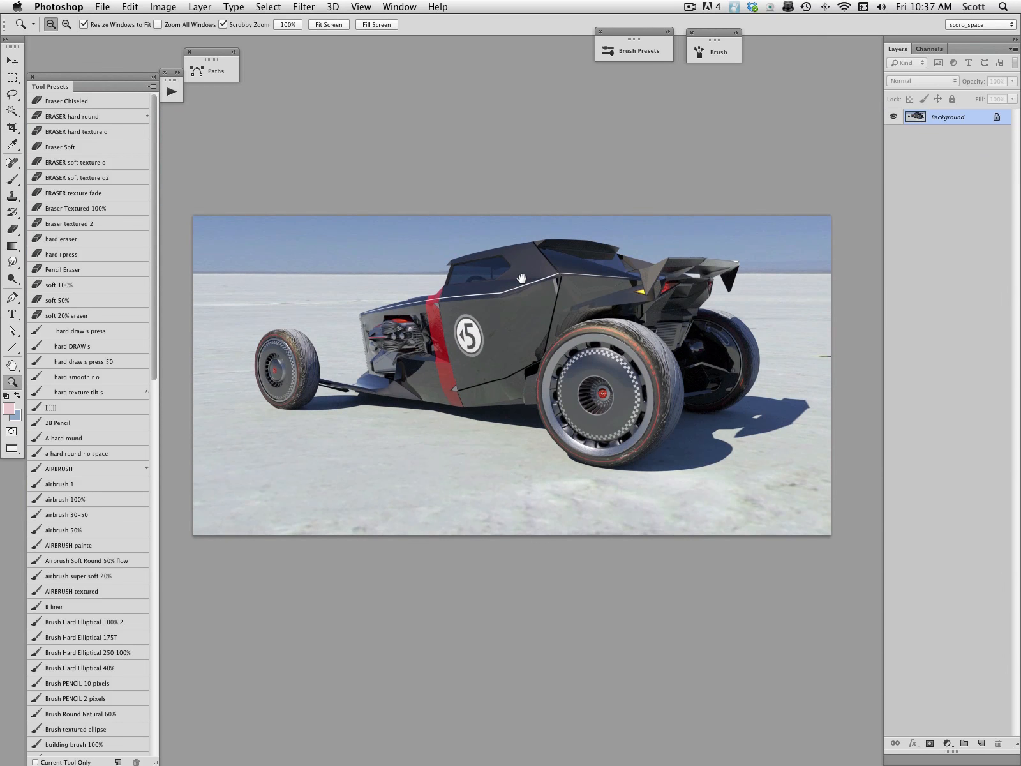
{"action": "key", "text": "f"}
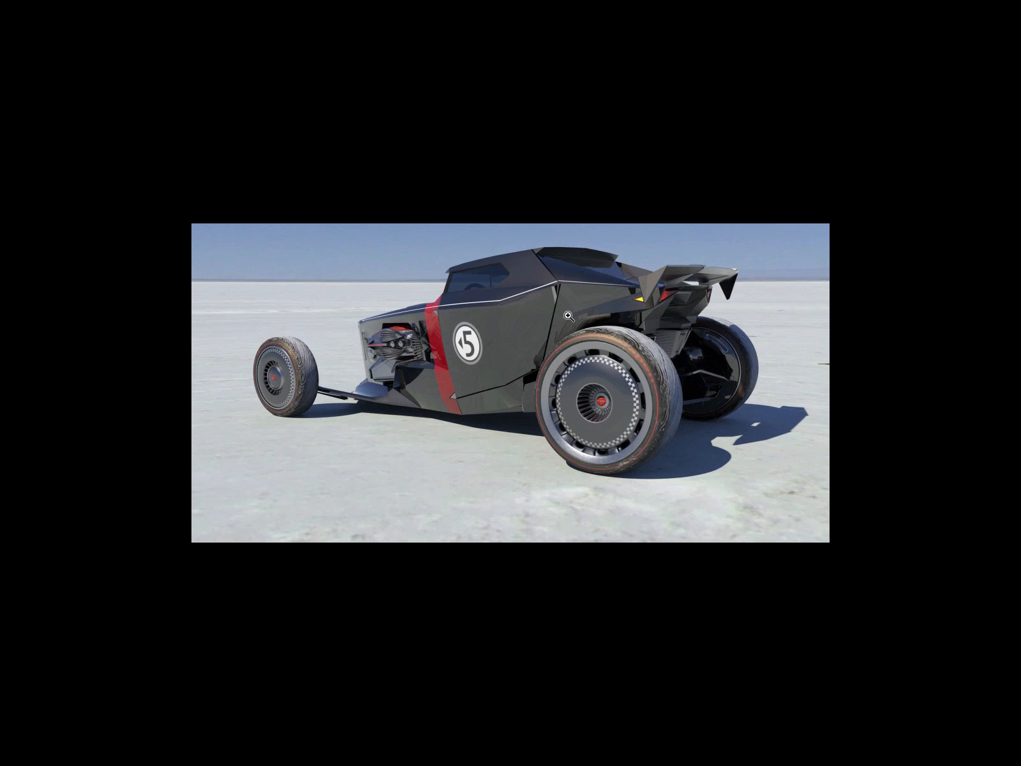
{"action": "key", "text": "f"}
{"action": "mouse_move", "coordinate": [634, 241]}
{"action": "left_mouse_down"}
{"action": "mouse_move", "coordinate": [638, 259]}
{"action": "mouse_move", "coordinate": [647, 240]}
{"action": "left_mouse_up"}
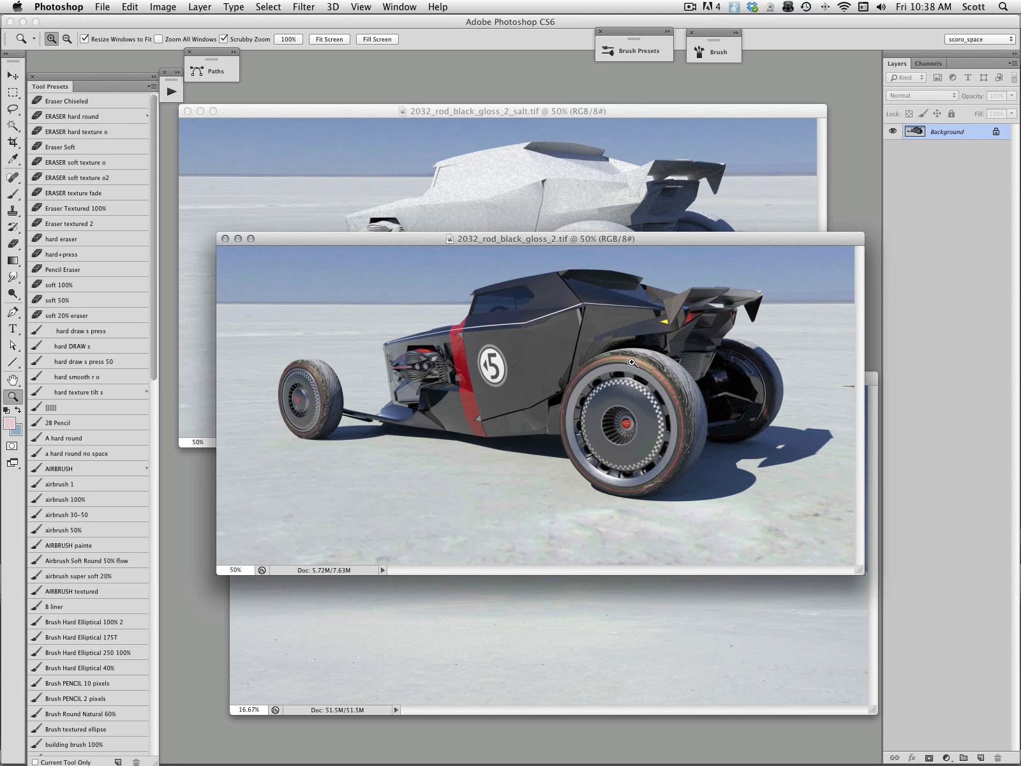
Examine the black gloss car render and the matching salt-covered render up close, comparing the bodywork and wheels
{"action": "left_click", "coordinate": [602, 384]}
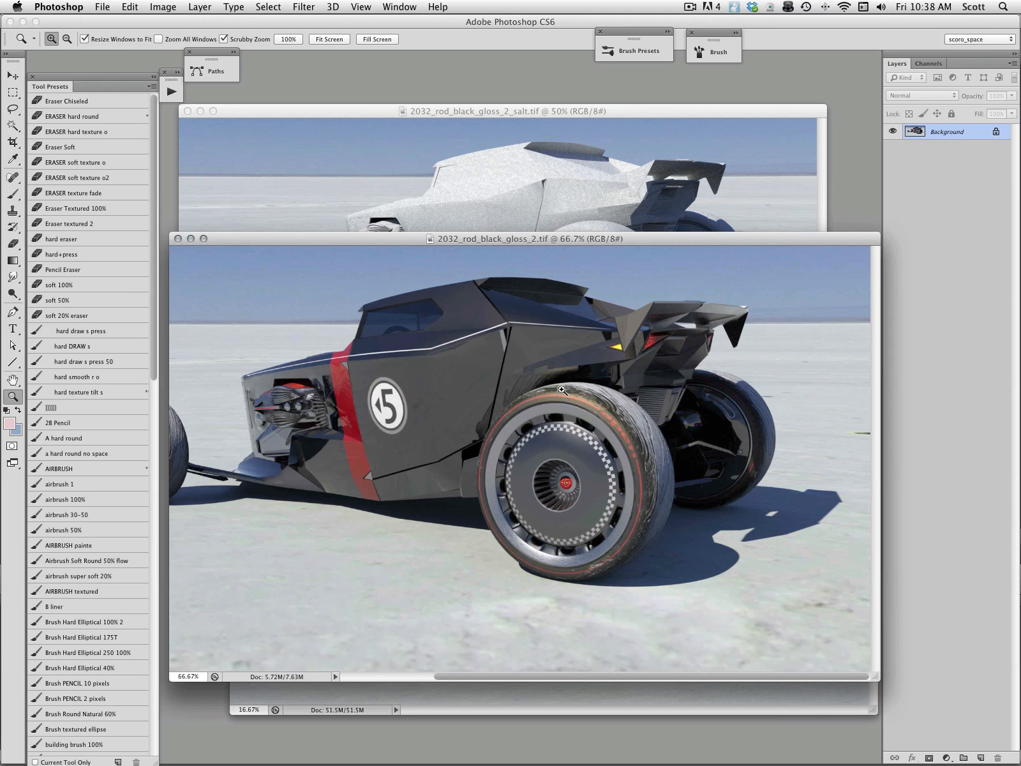
{"action": "left_click_drag", "start_coordinate": [562, 389], "coordinate": [636, 383]}
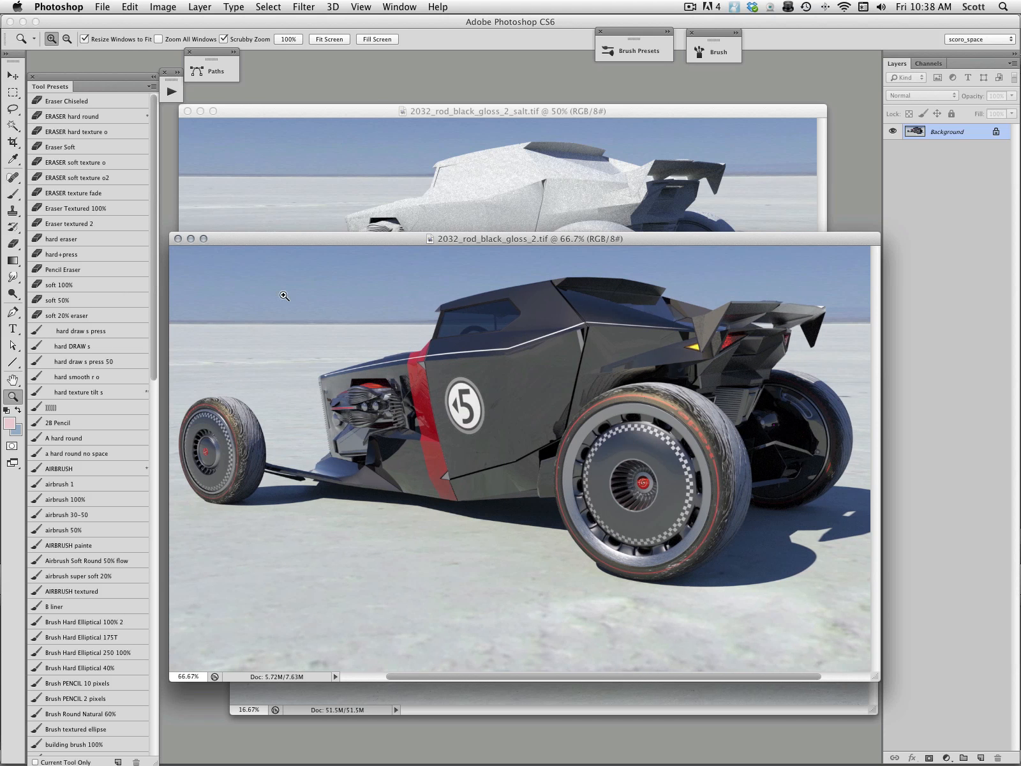
{"action": "left_click_drag", "start_coordinate": [732, 113], "coordinate": [735, 94]}
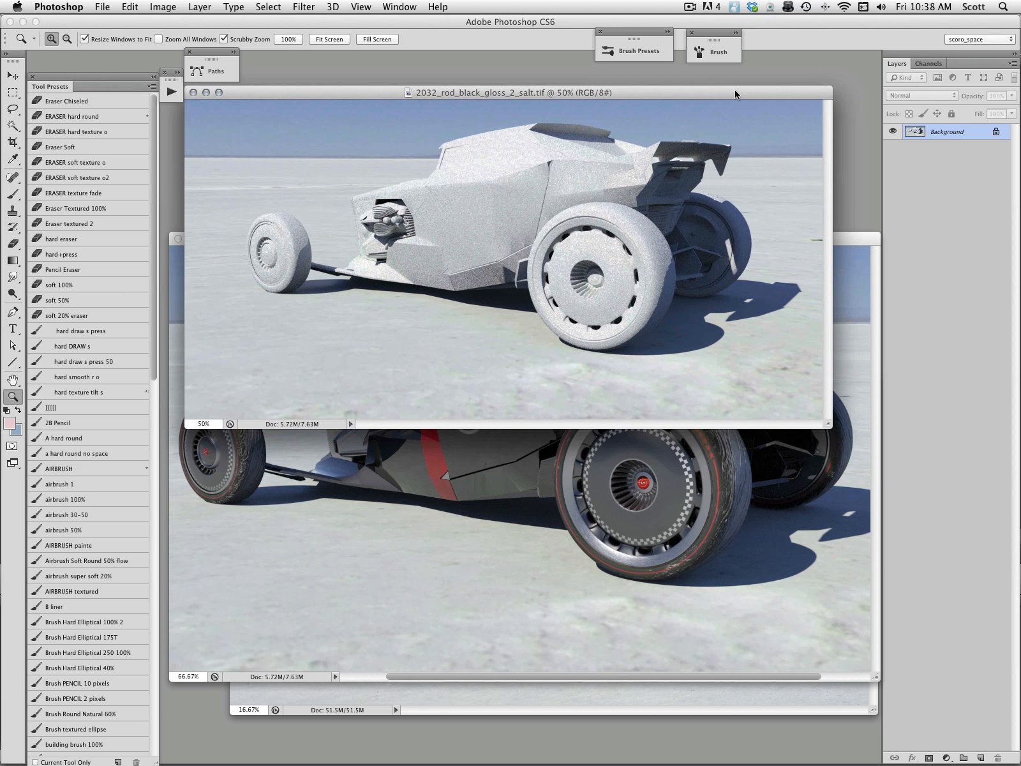
{"action": "left_click", "coordinate": [858, 240]}
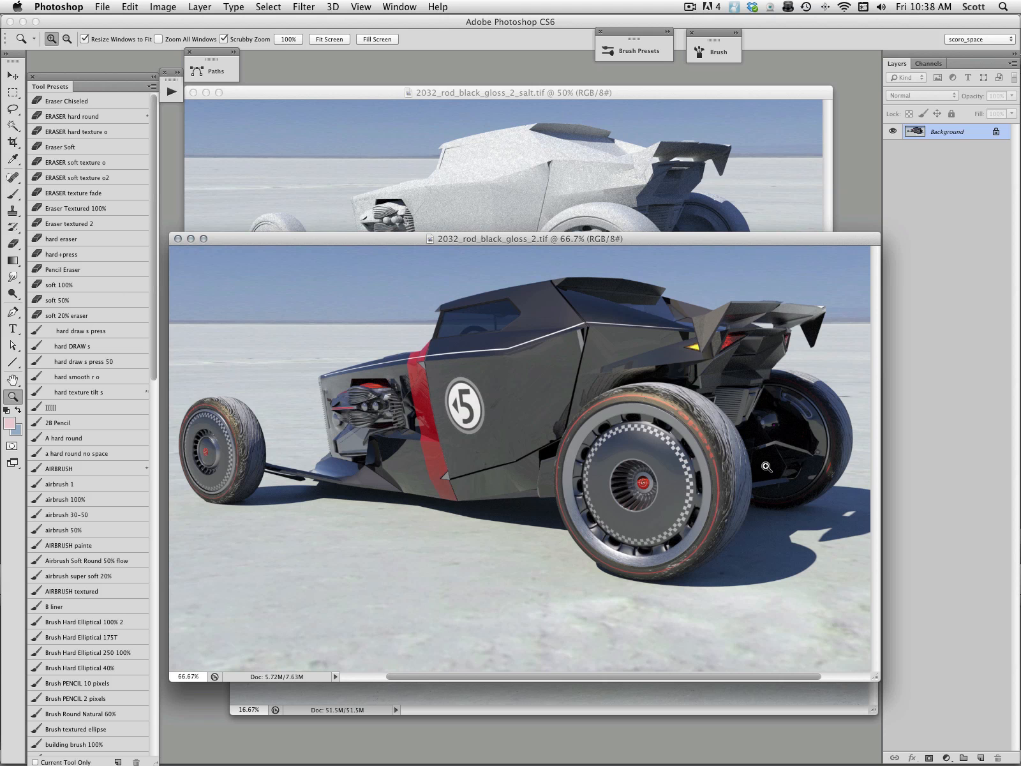
{"action": "left_click_drag", "start_coordinate": [698, 238], "coordinate": [698, 236]}
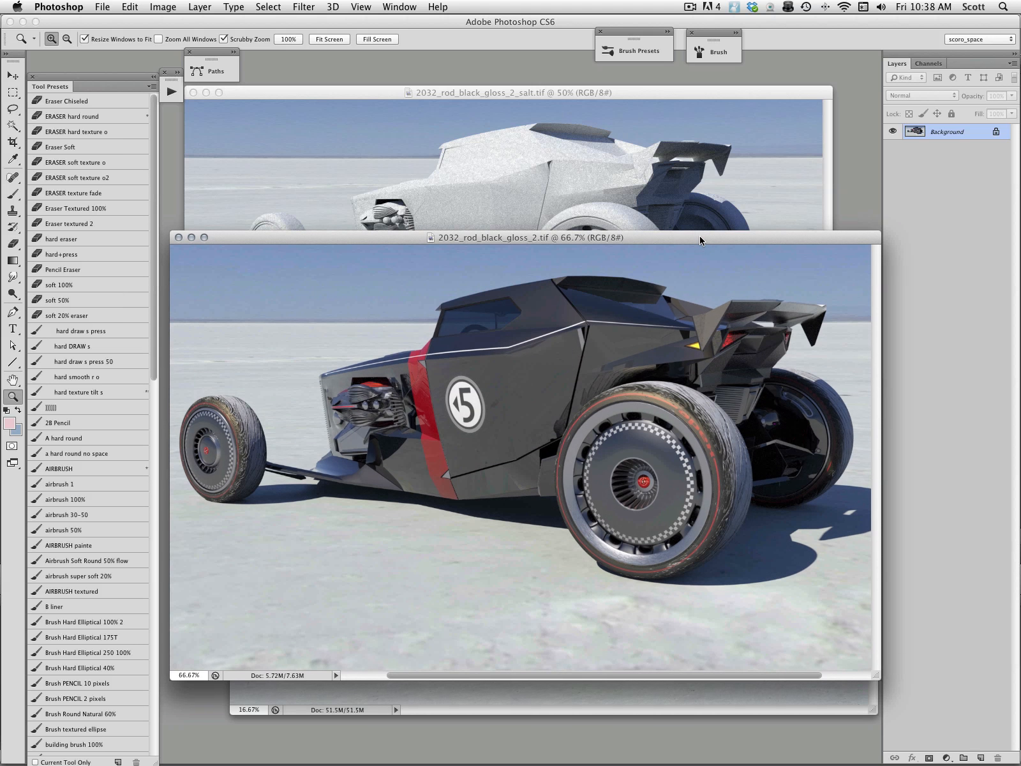
{"action": "left_click", "coordinate": [700, 102]}
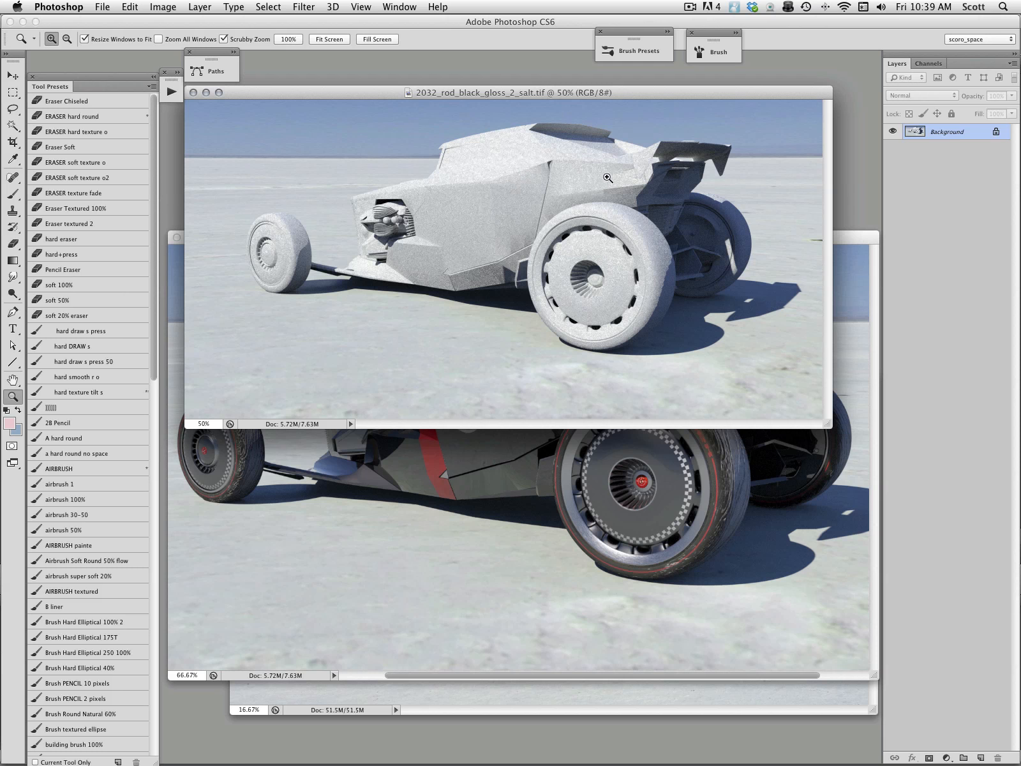
{"action": "left_click", "coordinate": [628, 223]}
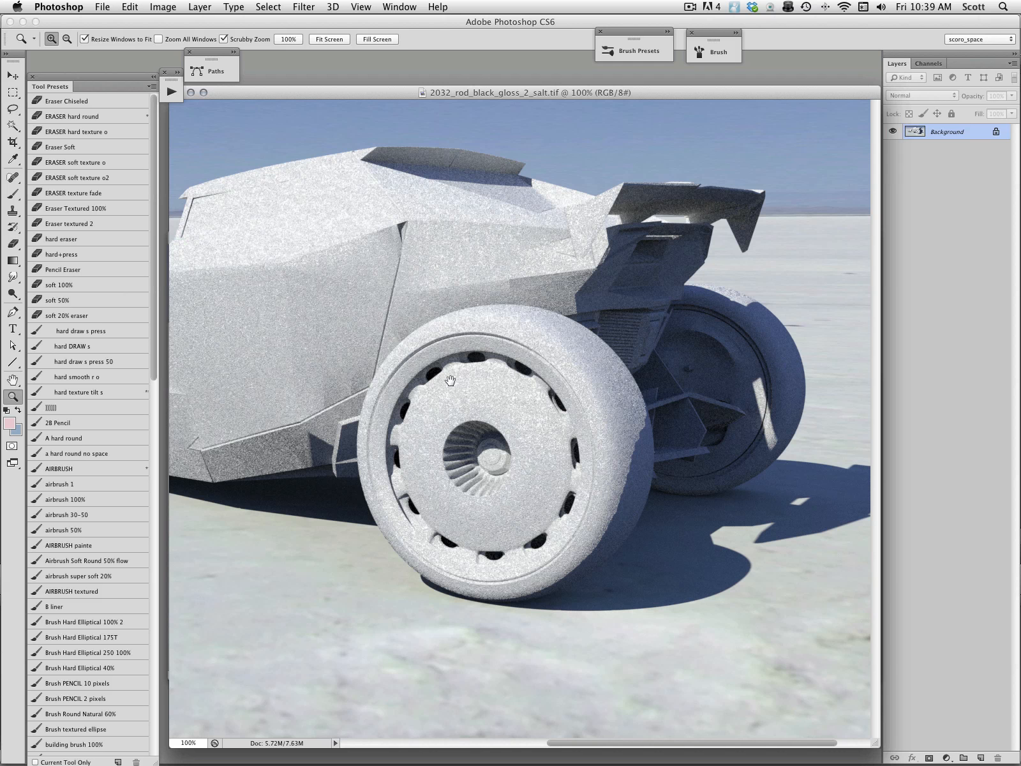
{"action": "left_click_drag", "start_coordinate": [456, 382], "coordinate": [500, 331]}
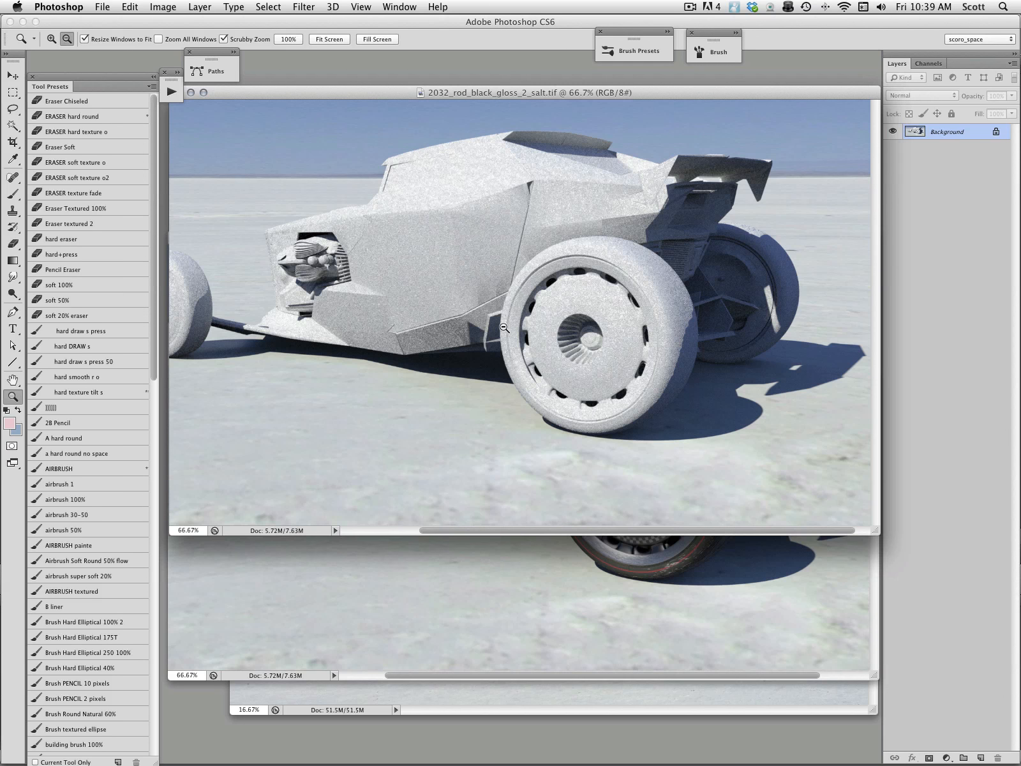
{"action": "left_click", "coordinate": [501, 332], "text": "alt"}
Copy the salt render into 2032_rod_black_gloss_2.tif as a new layer and close 2032_rod_black_gloss_2_salt.tif
{"action": "left_click_drag", "start_coordinate": [661, 91], "coordinate": [666, 94]}
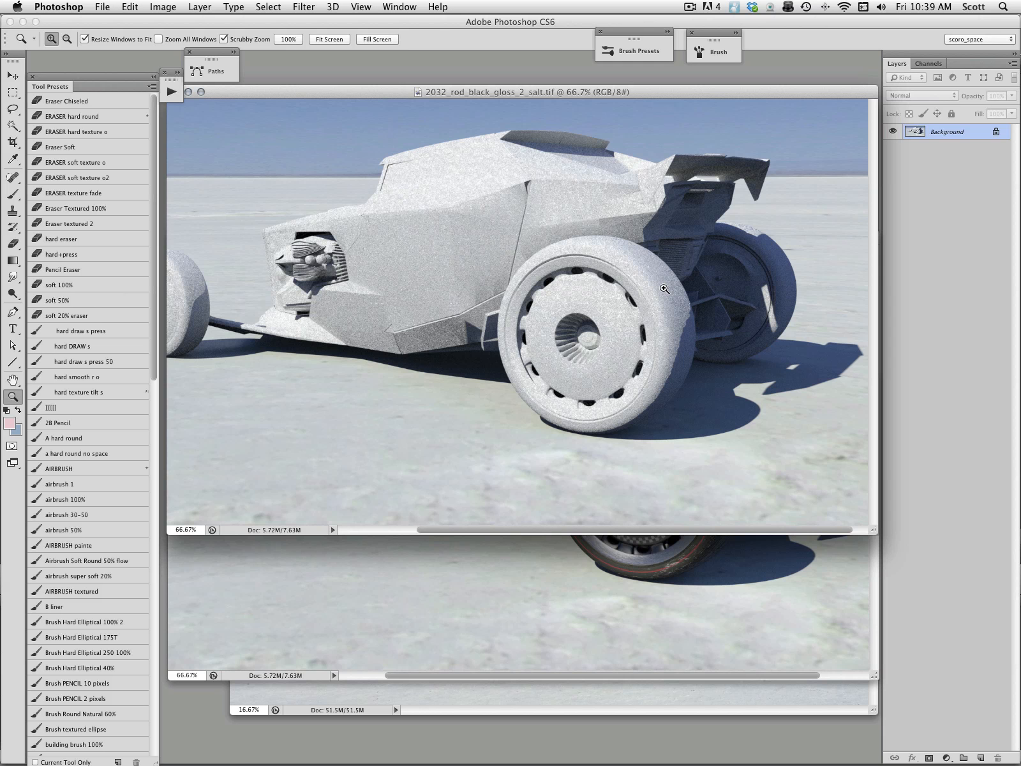
{"action": "left_click_drag", "start_coordinate": [725, 93], "coordinate": [713, 90]}
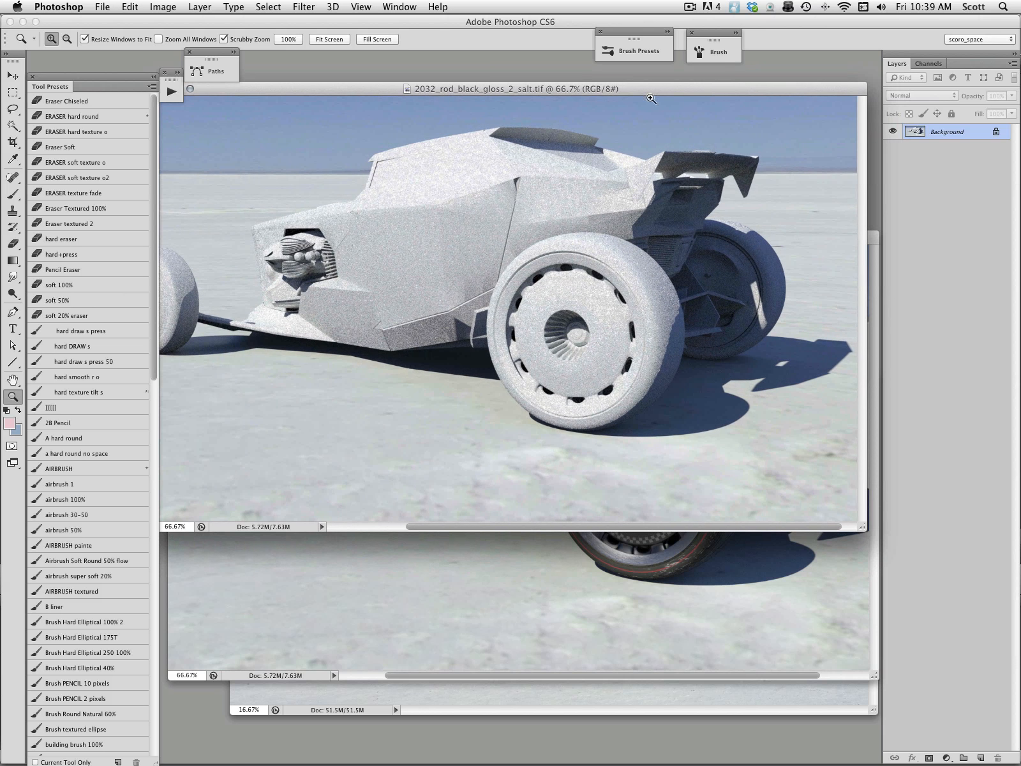
{"action": "key", "text": "v"}
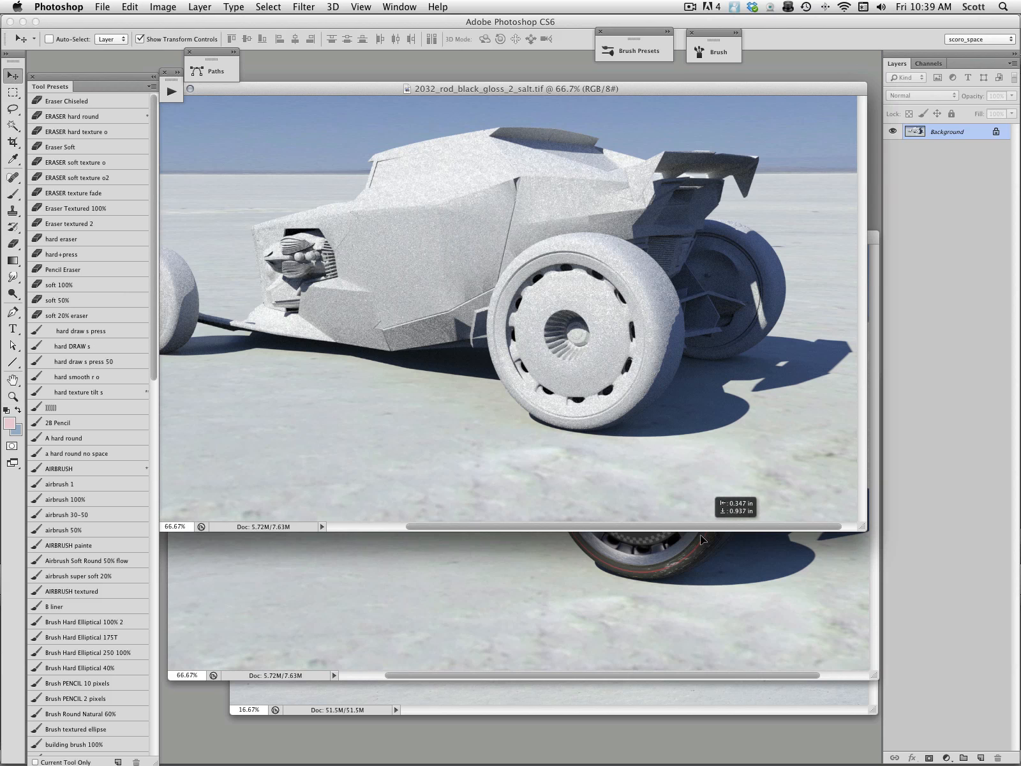
{"action": "left_click", "coordinate": [696, 557]}
{"action": "key", "text": "super+v"}
{"action": "left_click_drag", "start_coordinate": [688, 240], "coordinate": [667, 222]}
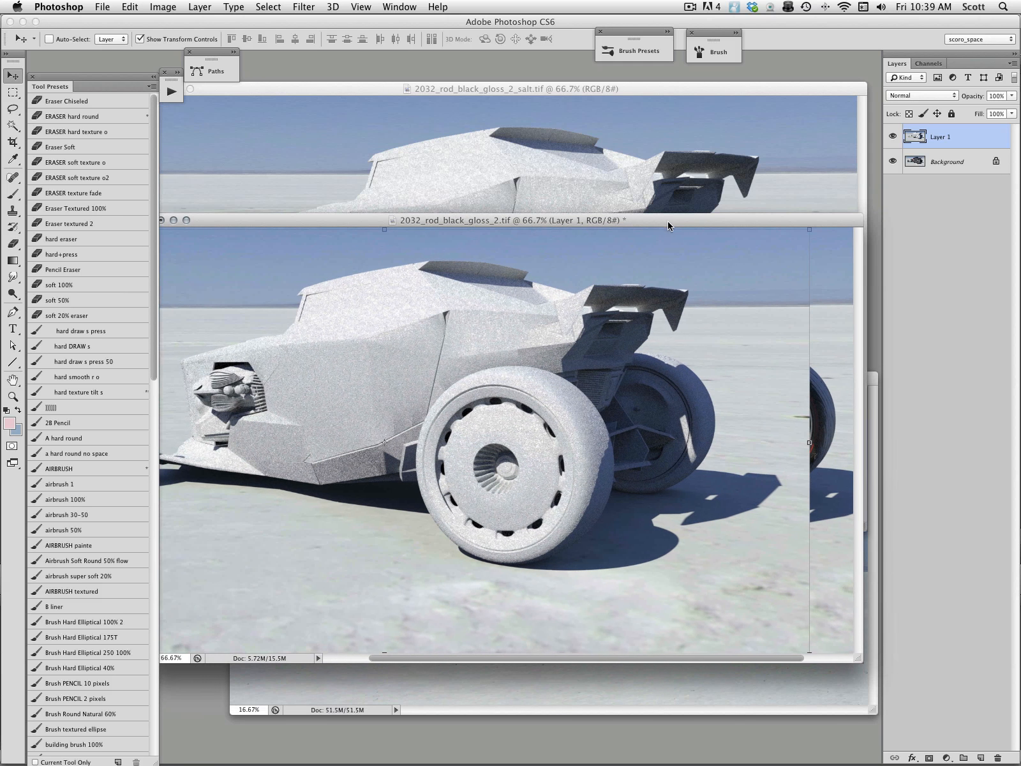
{"action": "left_click", "coordinate": [316, 99]}
{"action": "key", "text": "super+w"}
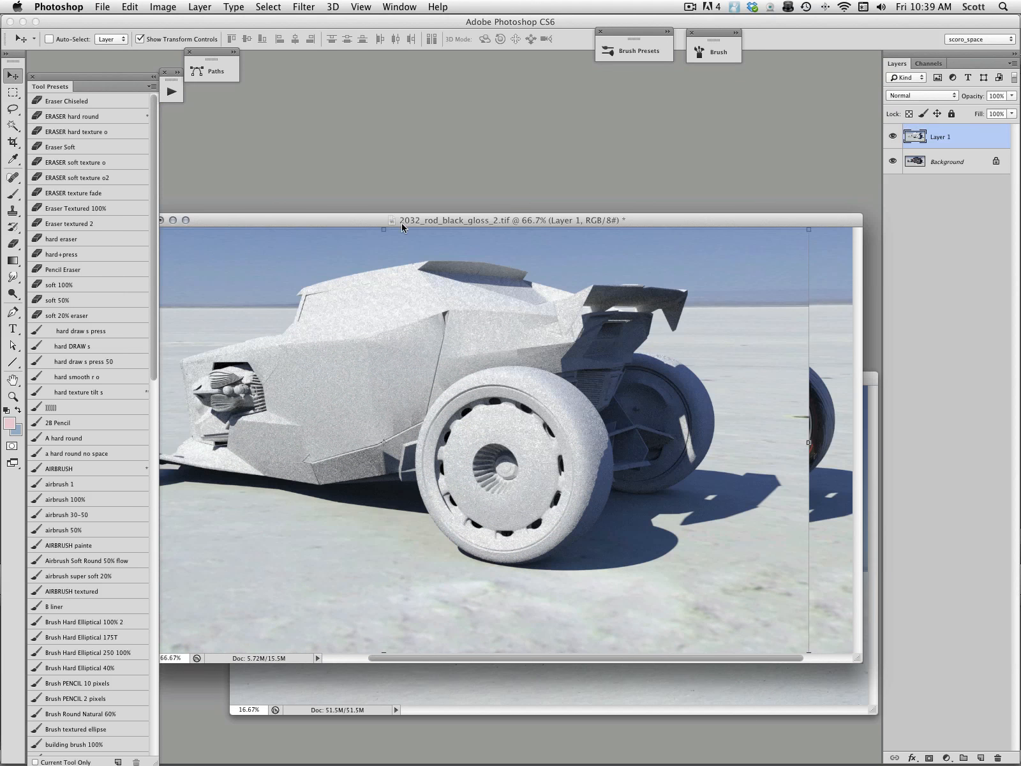
Enlarge the document window and move the salt layer until it snaps flush with the canvas edges
{"action": "left_click_drag", "start_coordinate": [373, 223], "coordinate": [373, 116]}
{"action": "left_click_drag", "start_coordinate": [517, 257], "coordinate": [565, 229]}
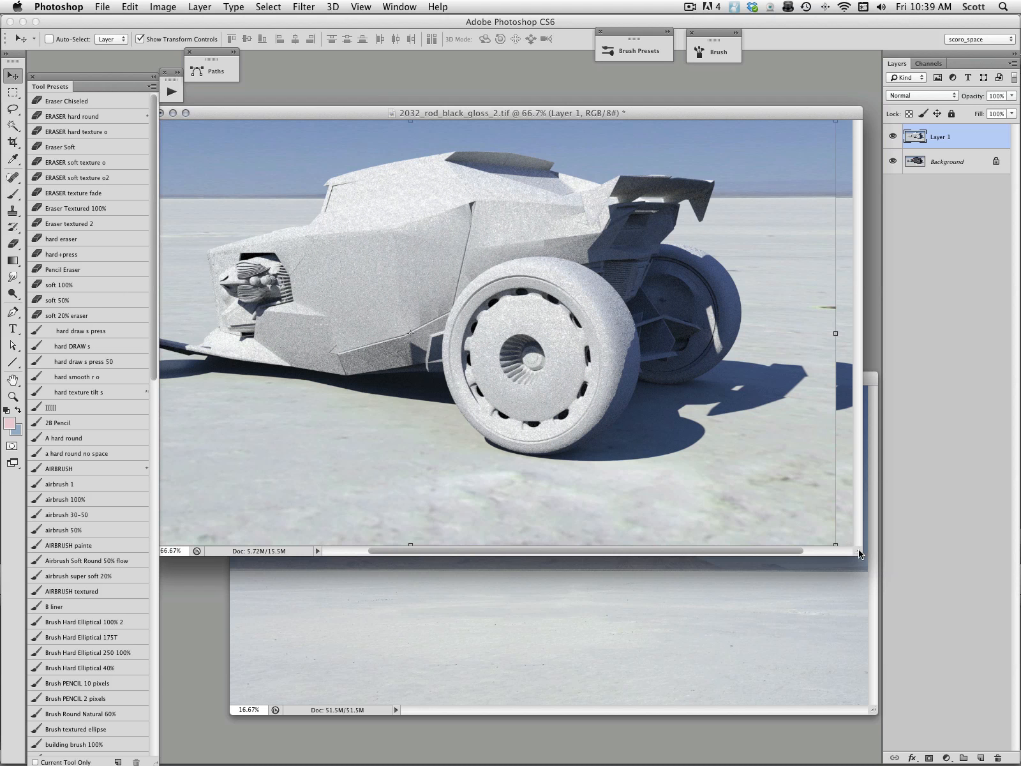
{"action": "left_click_drag", "start_coordinate": [858, 551], "coordinate": [900, 678]}
{"action": "left_click_drag", "start_coordinate": [740, 113], "coordinate": [577, 106]}
{"action": "left_click_drag", "start_coordinate": [752, 675], "coordinate": [941, 699]}
{"action": "left_click_drag", "start_coordinate": [719, 238], "coordinate": [816, 235]}
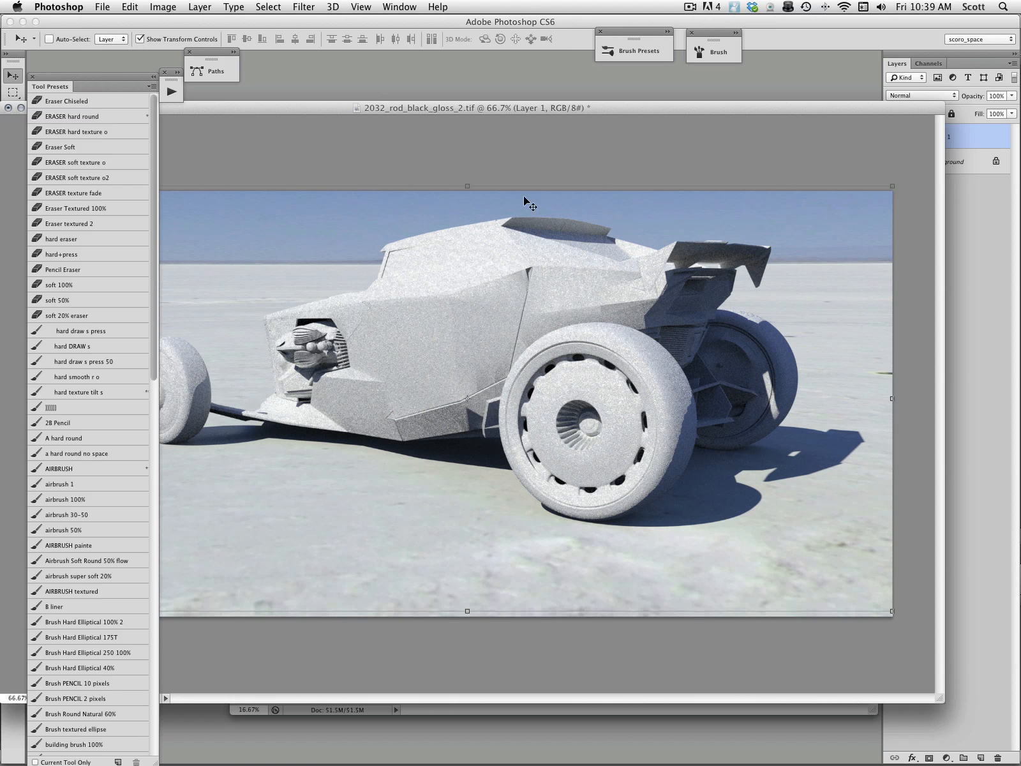
{"action": "left_click_drag", "start_coordinate": [627, 218], "coordinate": [627, 224]}
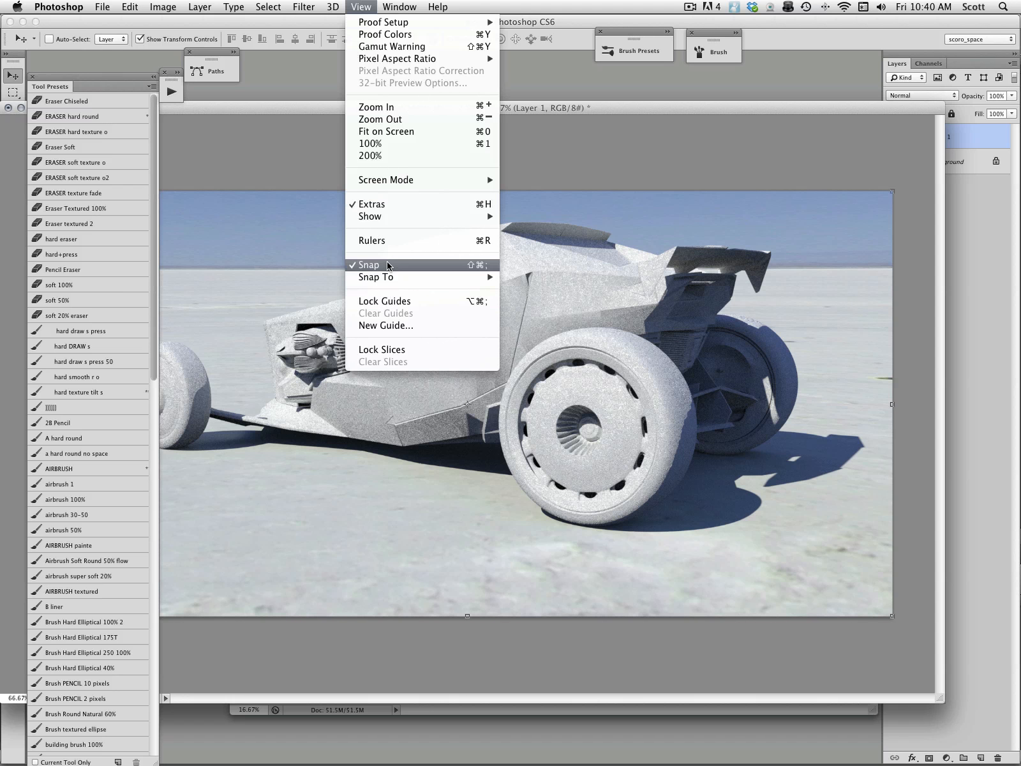
{"action": "mouse_move", "coordinate": [423, 278]}
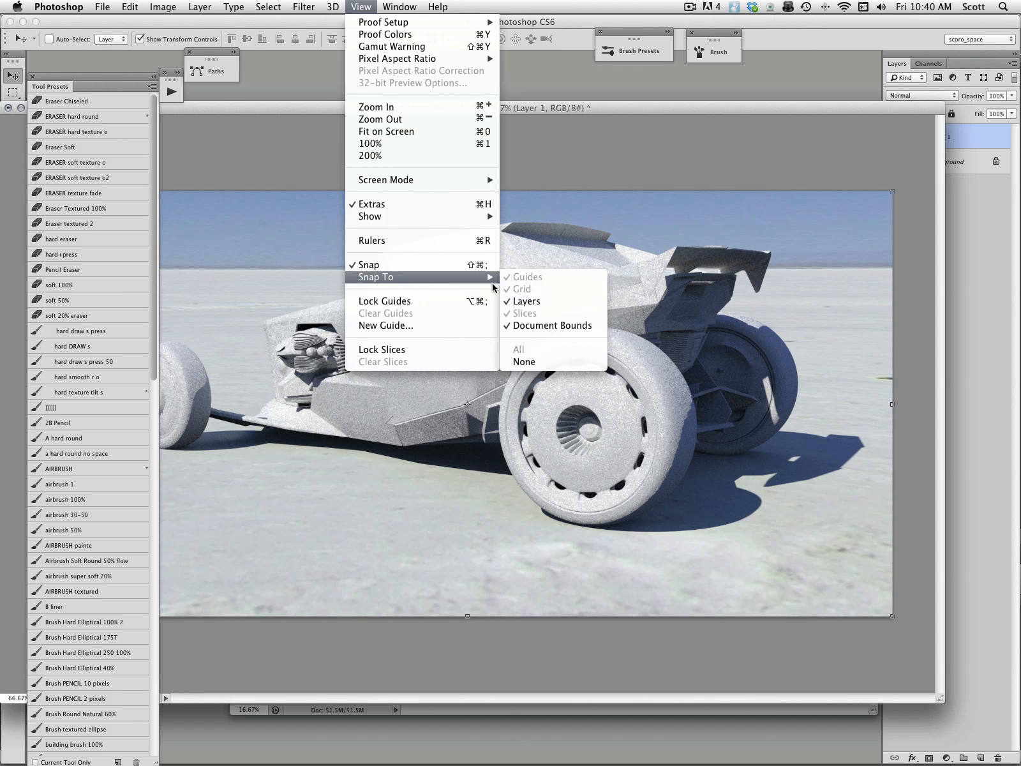
{"action": "left_click", "coordinate": [655, 110]}
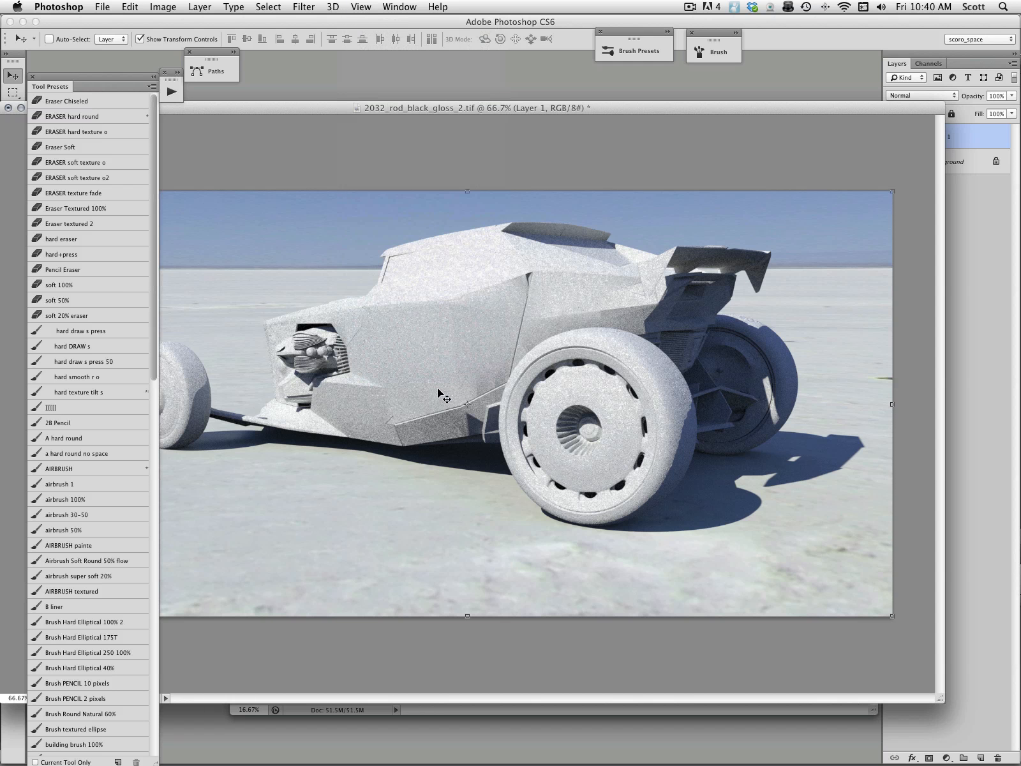
Toggle the visibility of the salt layer to check its registration against the black gloss render beneath
{"action": "left_click_drag", "start_coordinate": [849, 118], "coordinate": [782, 110]}
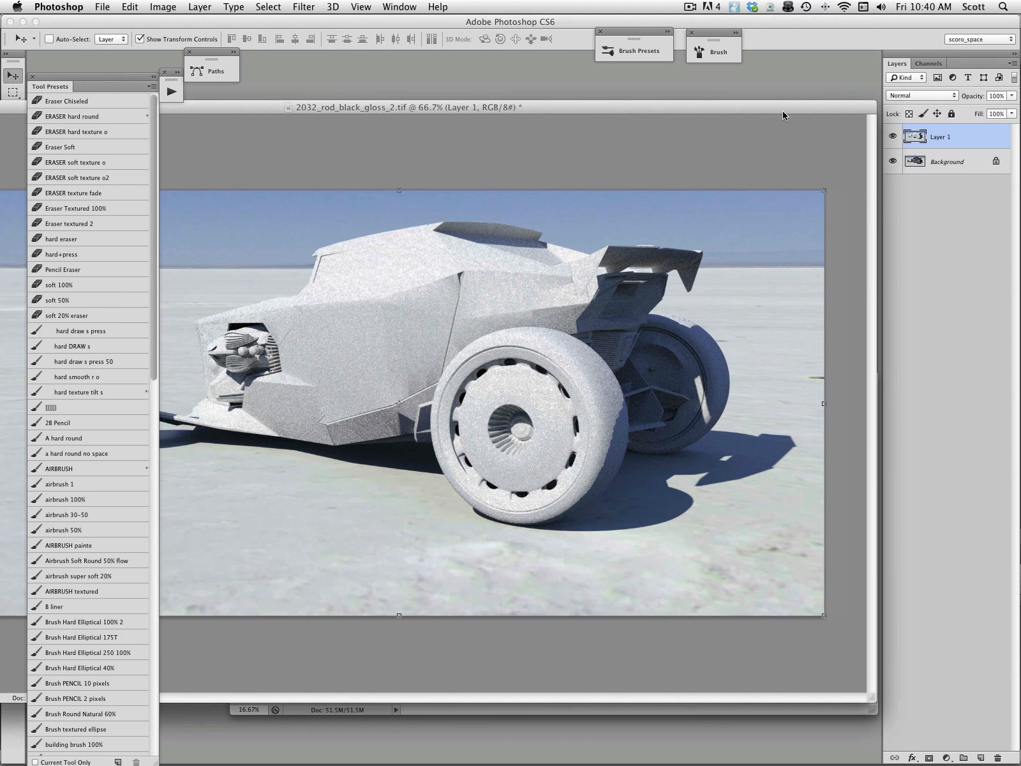
{"action": "left_click", "coordinate": [892, 138]}
{"action": "left_click", "coordinate": [892, 138]}
{"action": "left_click", "coordinate": [892, 138]}
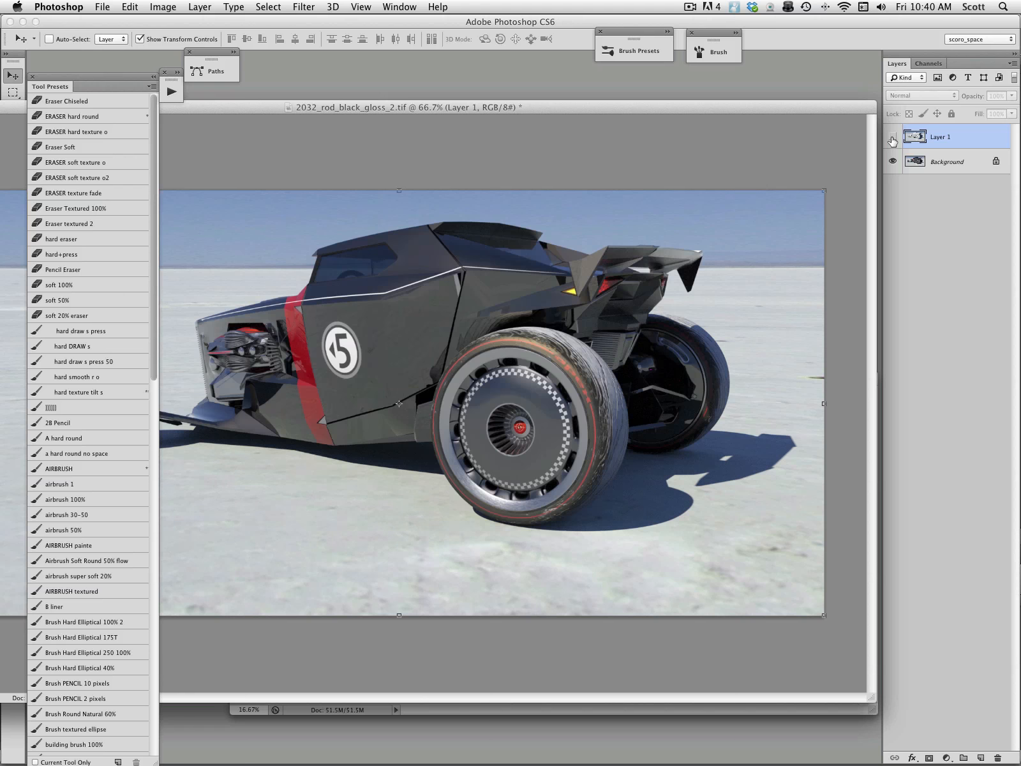
{"action": "left_click", "coordinate": [892, 138]}
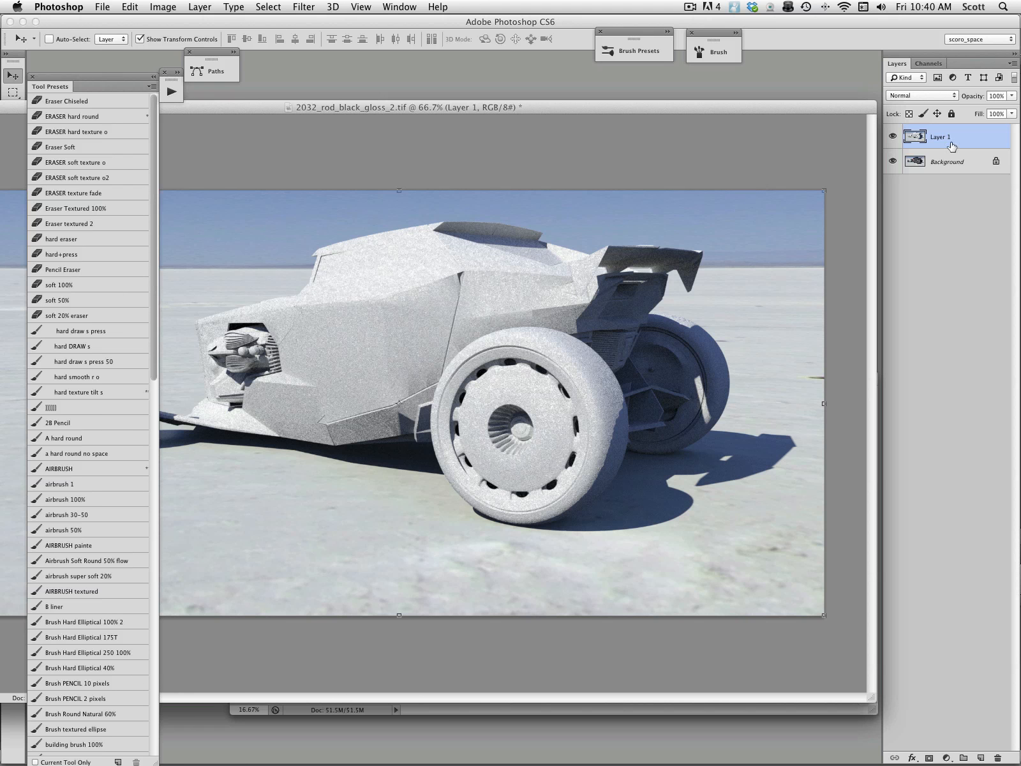
Copy the bonneville_day.psd landscape into the car document as a layer between Layer 1 and Background
{"action": "left_click_drag", "start_coordinate": [725, 112], "coordinate": [725, 91]}
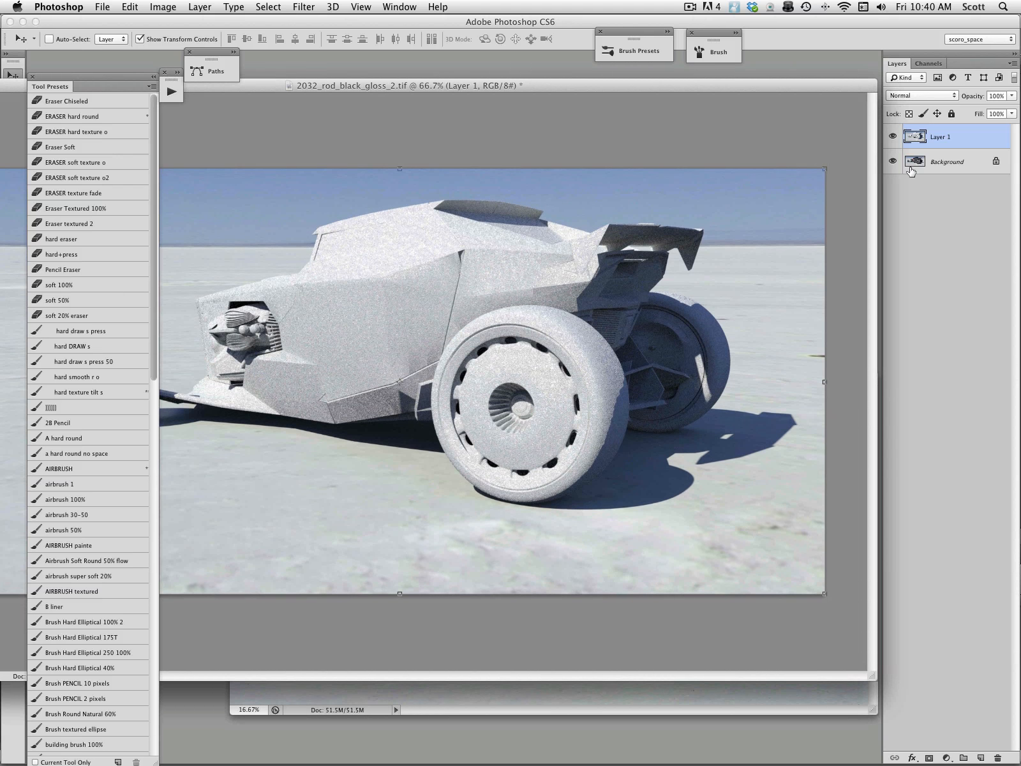
{"action": "left_click_drag", "start_coordinate": [720, 94], "coordinate": [602, 91]}
{"action": "left_click", "coordinate": [822, 378]}
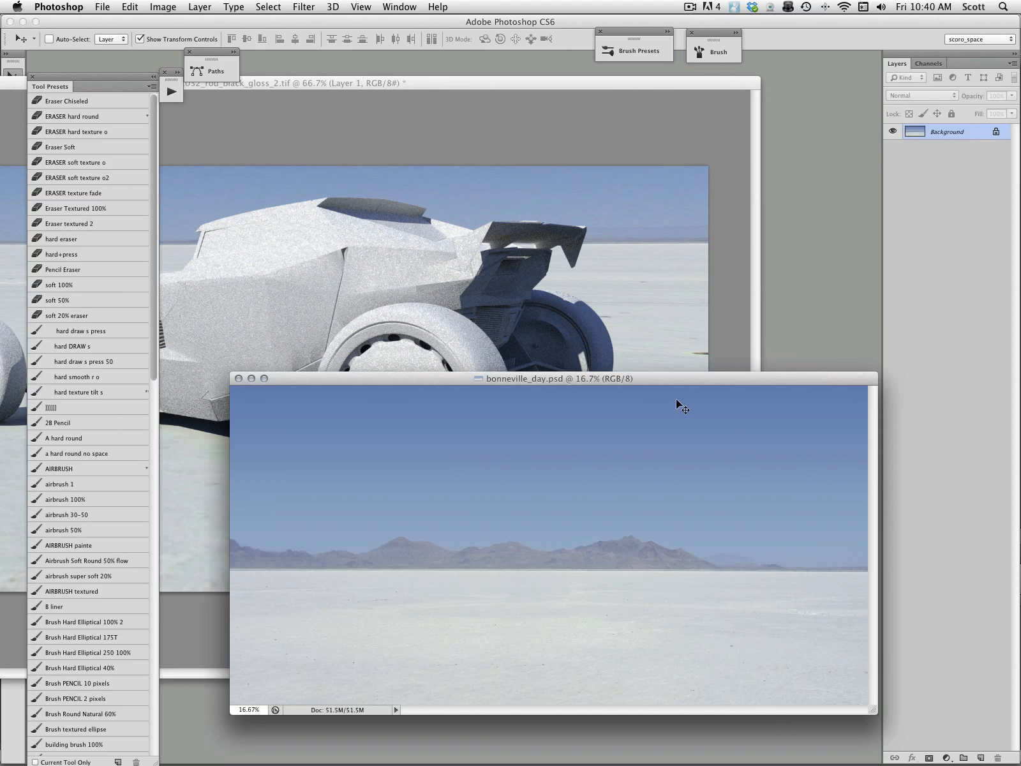
{"action": "left_click_drag", "start_coordinate": [719, 383], "coordinate": [712, 416]}
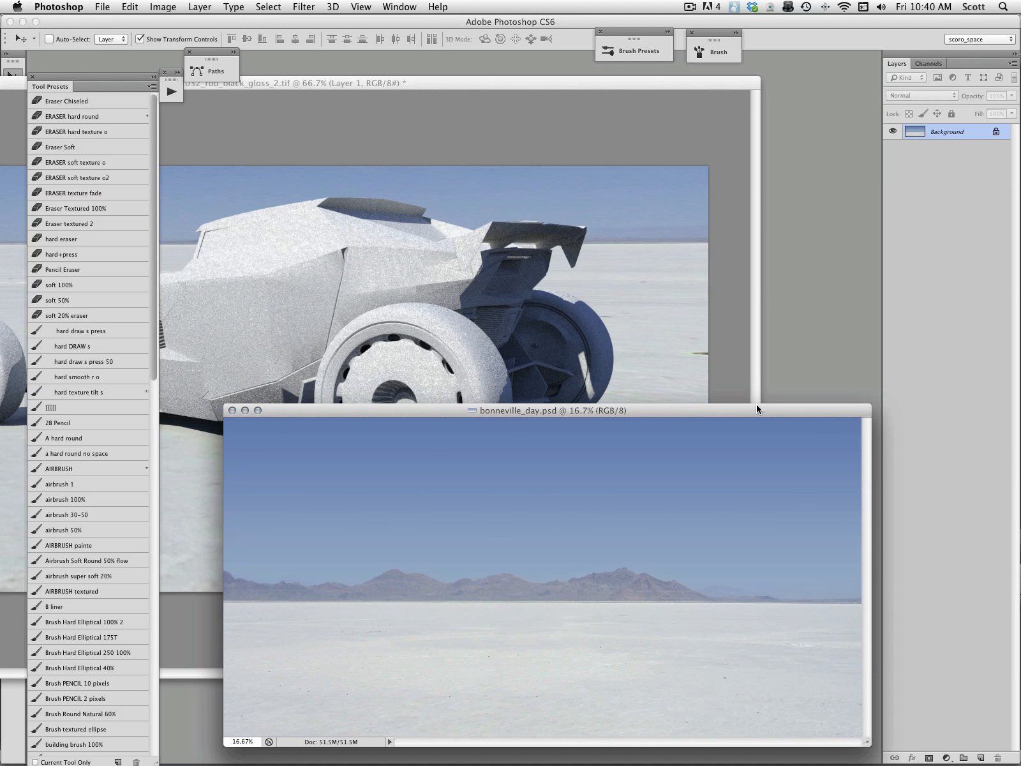
{"action": "mouse_move", "coordinate": [757, 408]}
{"action": "left_mouse_down"}
{"action": "mouse_move", "coordinate": [757, 395]}
{"action": "mouse_move", "coordinate": [757, 406]}
{"action": "left_mouse_up"}
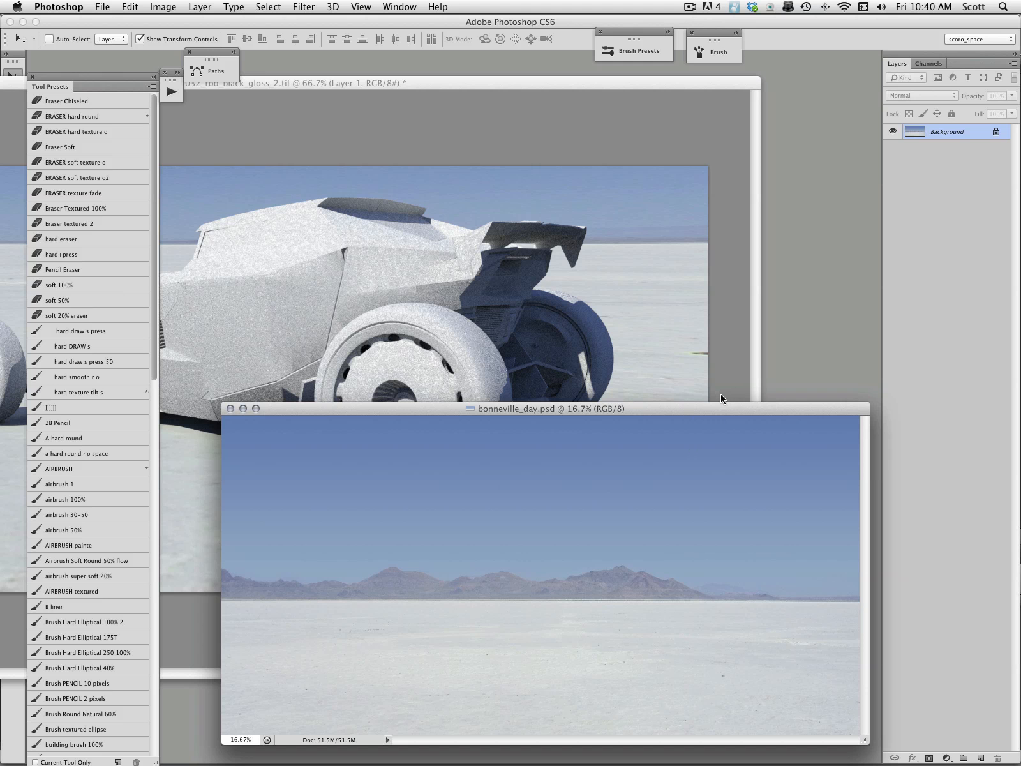
{"action": "left_click_drag", "start_coordinate": [723, 409], "coordinate": [723, 413]}
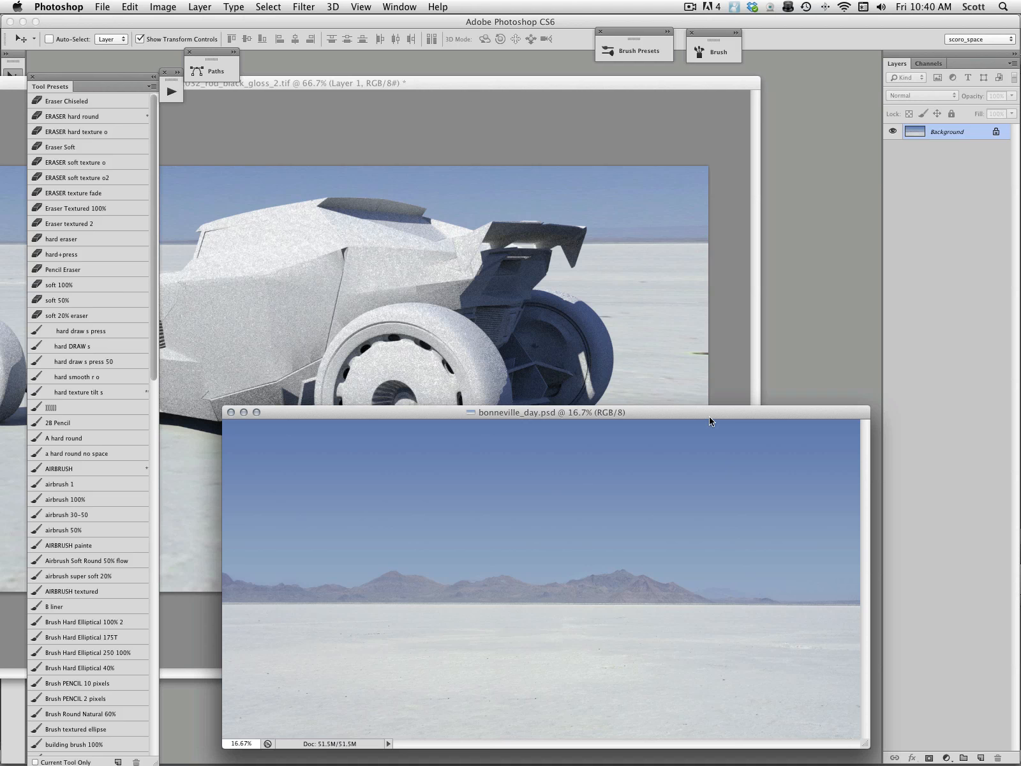
{"action": "left_click_drag", "start_coordinate": [710, 420], "coordinate": [710, 429]}
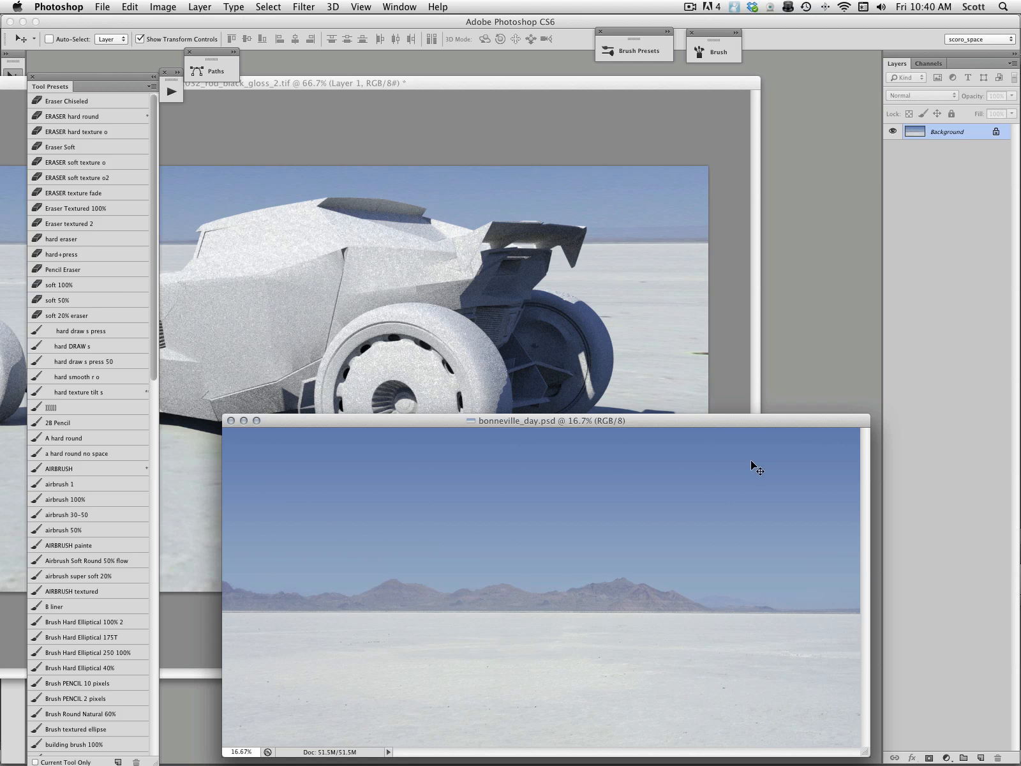
{"action": "left_click_drag", "start_coordinate": [764, 473], "coordinate": [623, 221]}
{"action": "left_click_drag", "start_coordinate": [912, 140], "coordinate": [912, 176]}
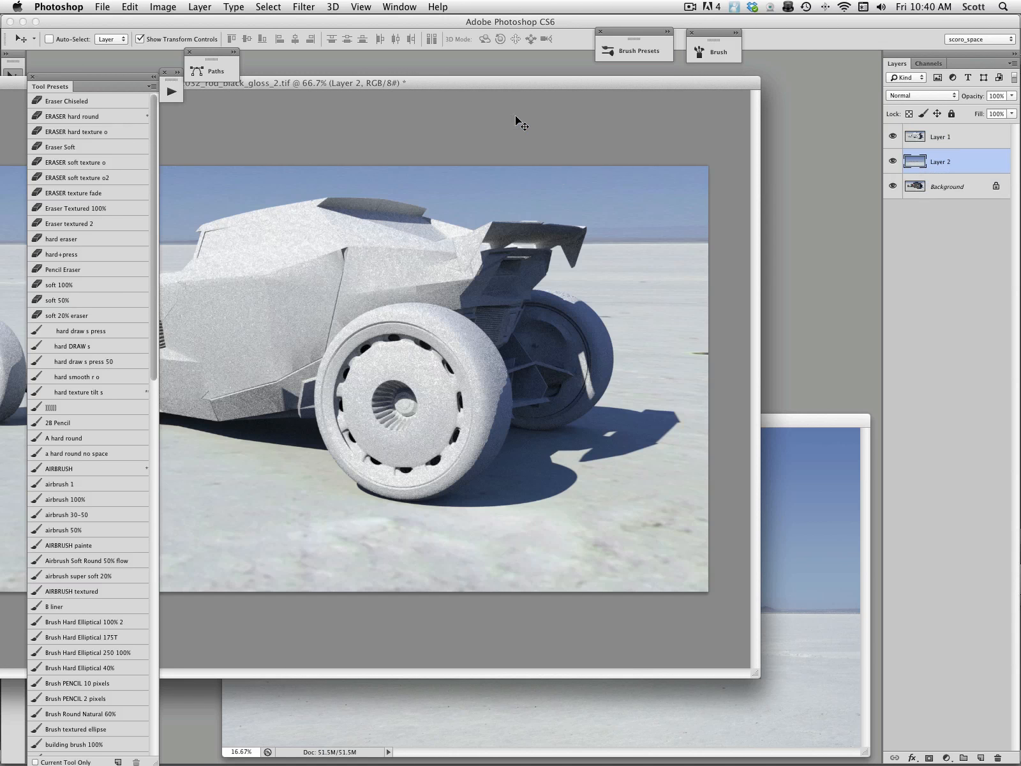
Close the bonneville_day.psd window and show the car document in full-screen mode with the whole car in view
{"action": "left_click_drag", "start_coordinate": [513, 83], "coordinate": [626, 89]}
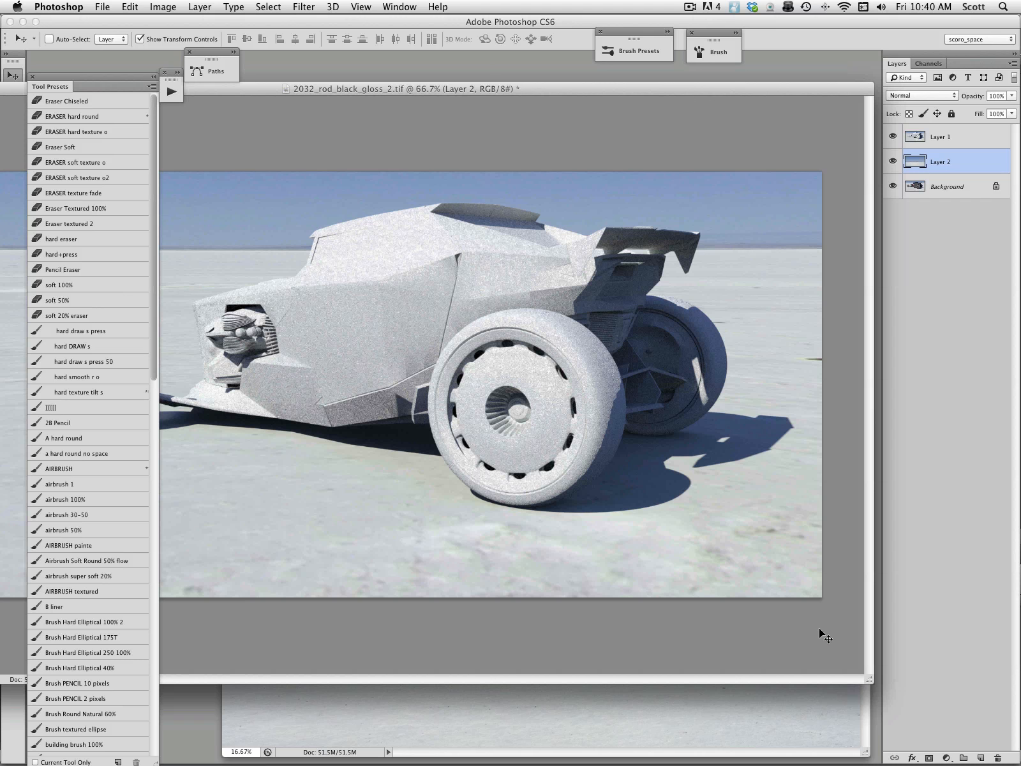
{"action": "left_click", "coordinate": [836, 689]}
{"action": "key", "text": "super+w"}
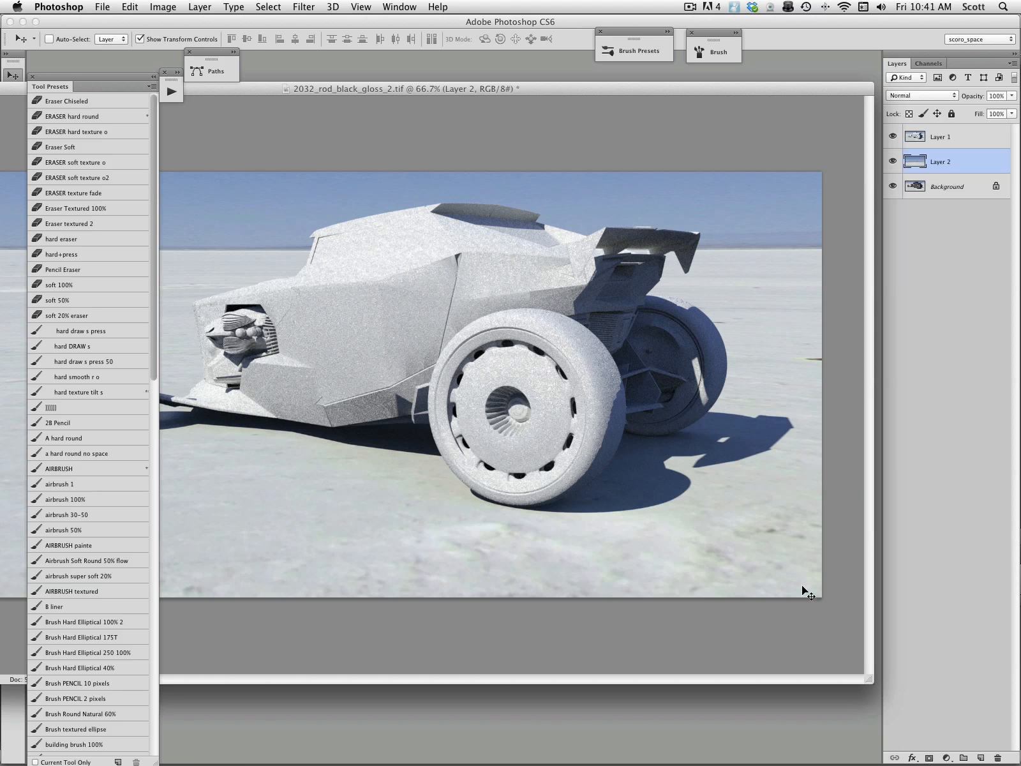
{"action": "key", "text": "f"}
{"action": "left_click_drag", "start_coordinate": [425, 290], "coordinate": [437, 236]}
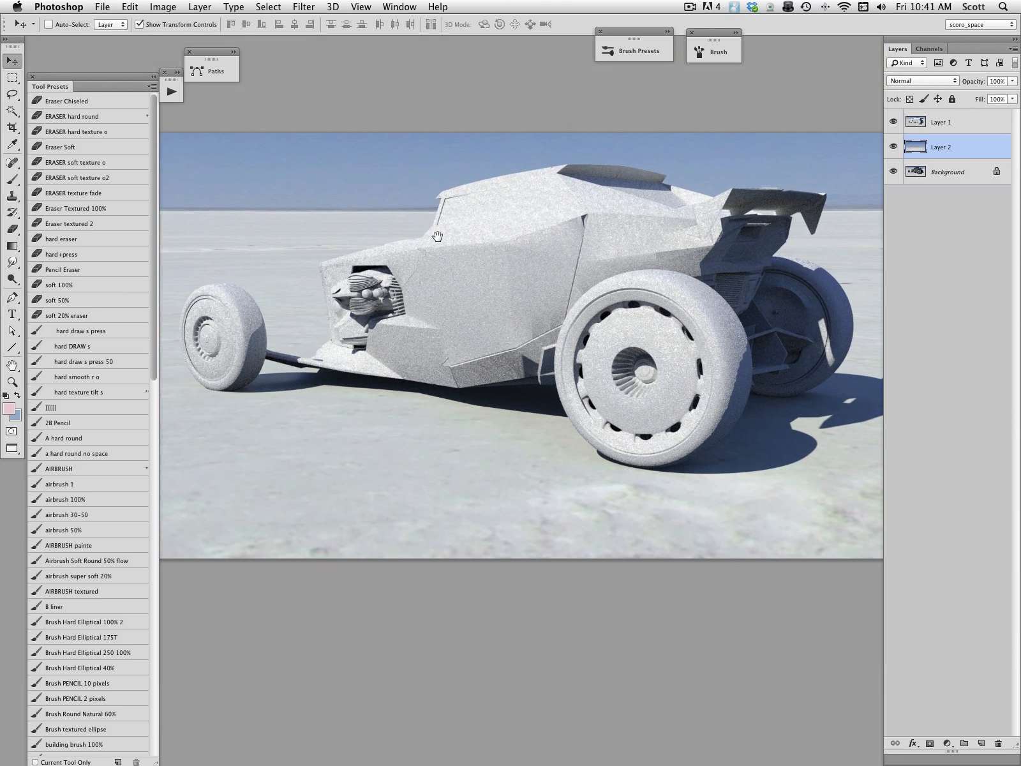
{"action": "left_click_drag", "start_coordinate": [605, 198], "coordinate": [583, 241]}
Hide the landscape on Layer 2, select Layer 1 and check the document's channels for the car's alpha mask
{"action": "left_click", "coordinate": [894, 146]}
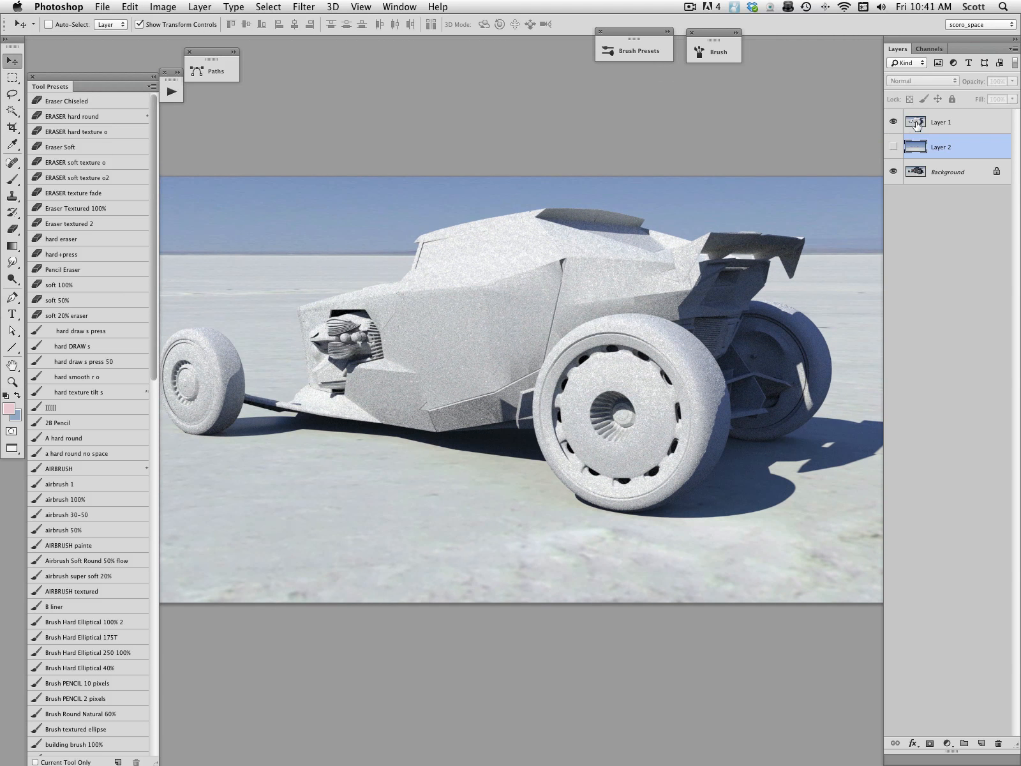
{"action": "left_click", "coordinate": [915, 124]}
{"action": "left_click", "coordinate": [930, 49]}
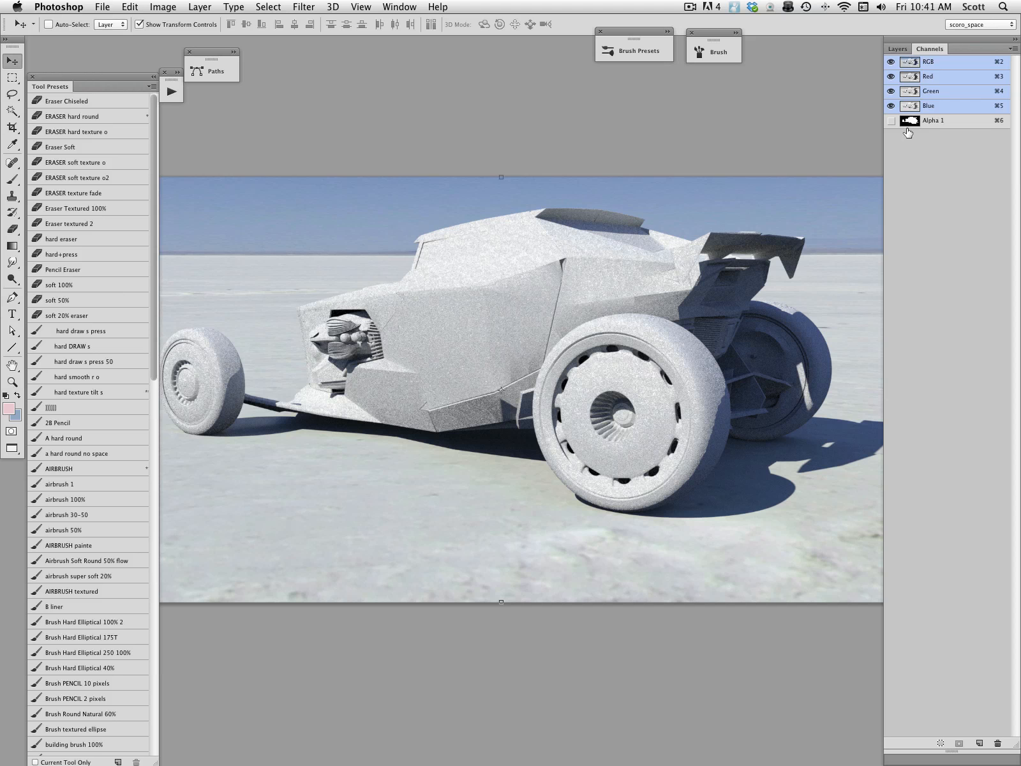
{"action": "left_click", "coordinate": [897, 49]}
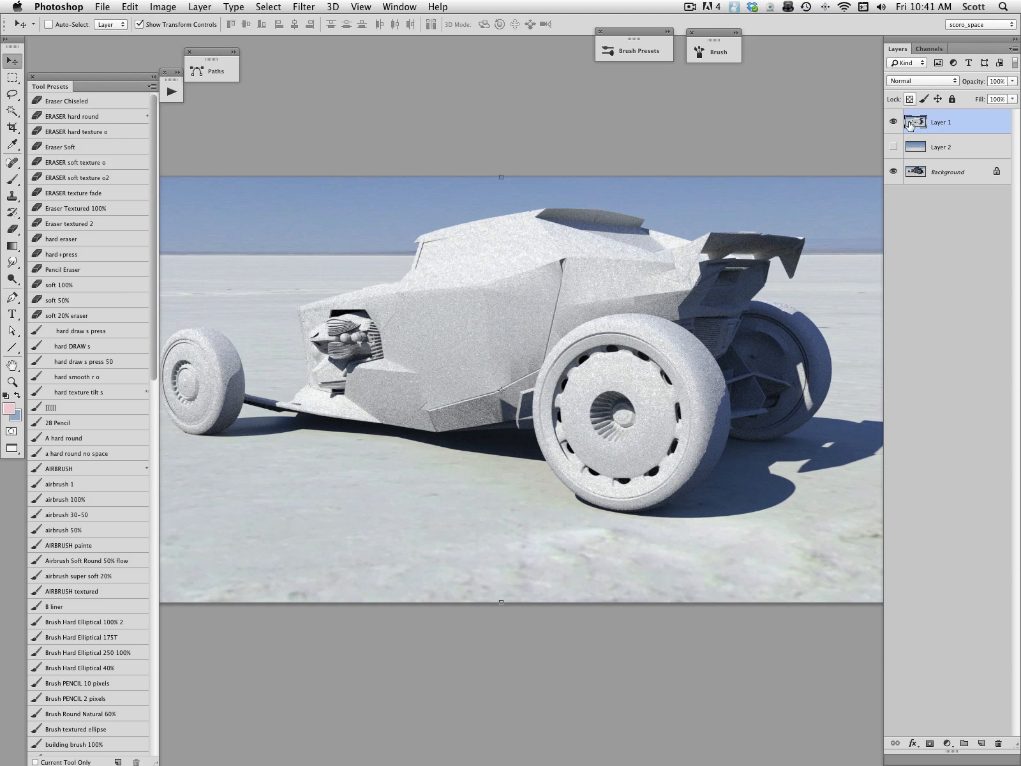
Load the Alpha 1 channel as a selection, copy the salt car from Layer 1 onto a new layer and hide Layer 1
{"action": "left_click", "coordinate": [914, 174]}
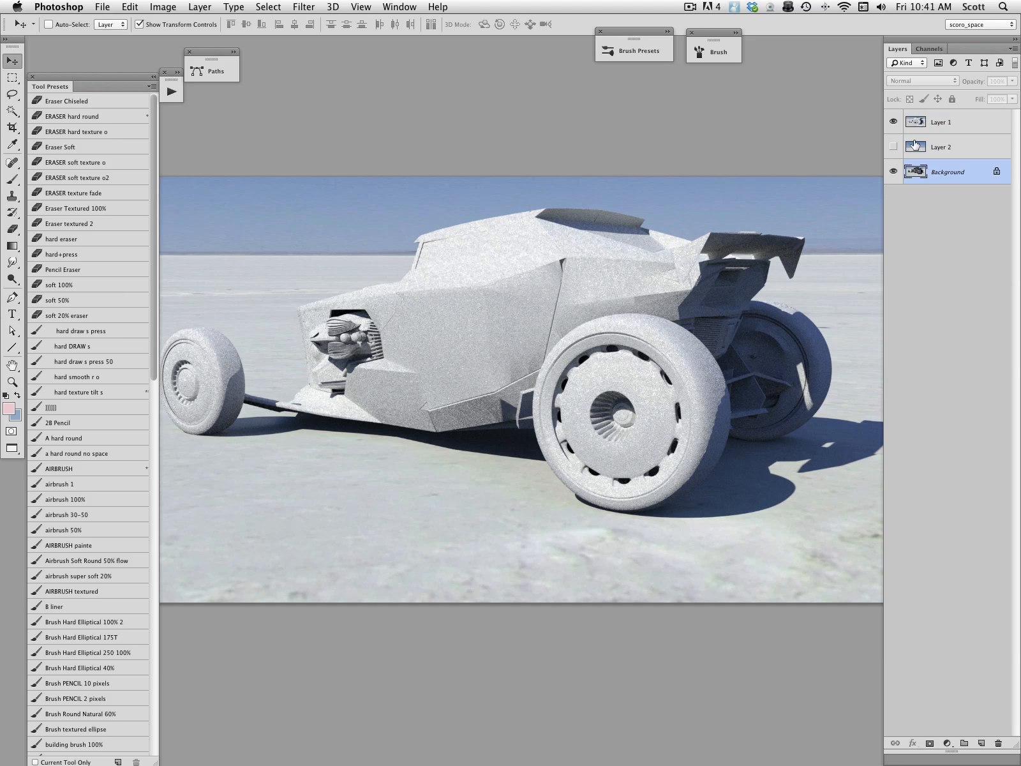
{"action": "left_click", "coordinate": [926, 48]}
{"action": "left_click", "coordinate": [909, 125], "text": "super"}
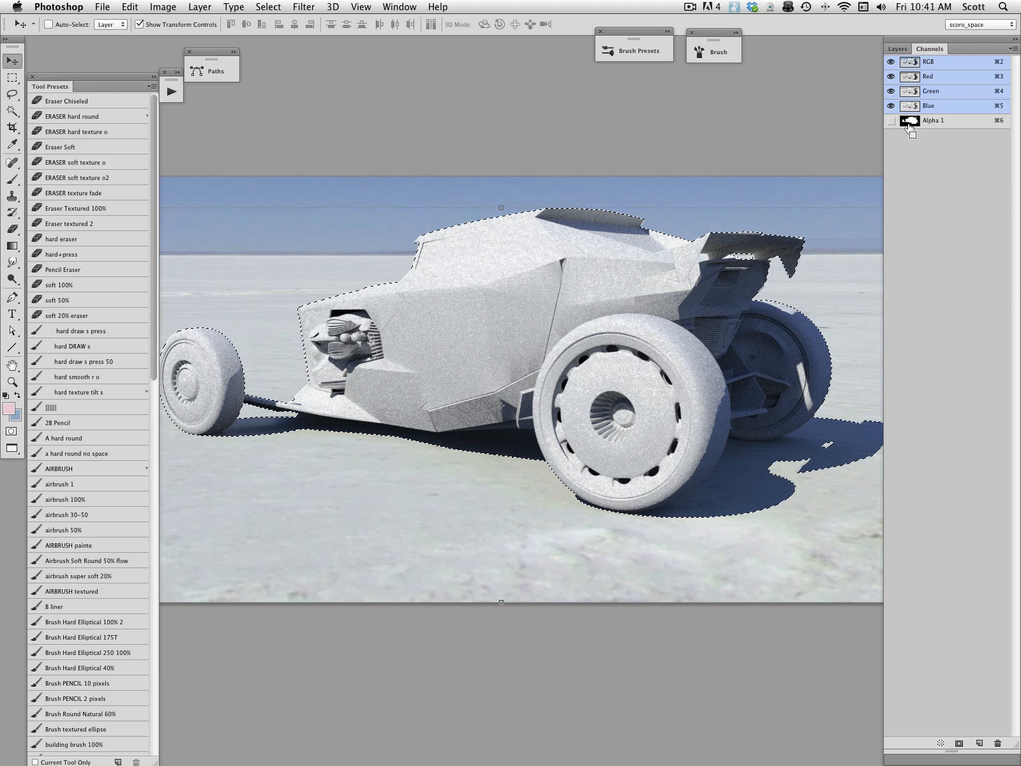
{"action": "left_click", "coordinate": [904, 49]}
{"action": "left_click", "coordinate": [917, 122]}
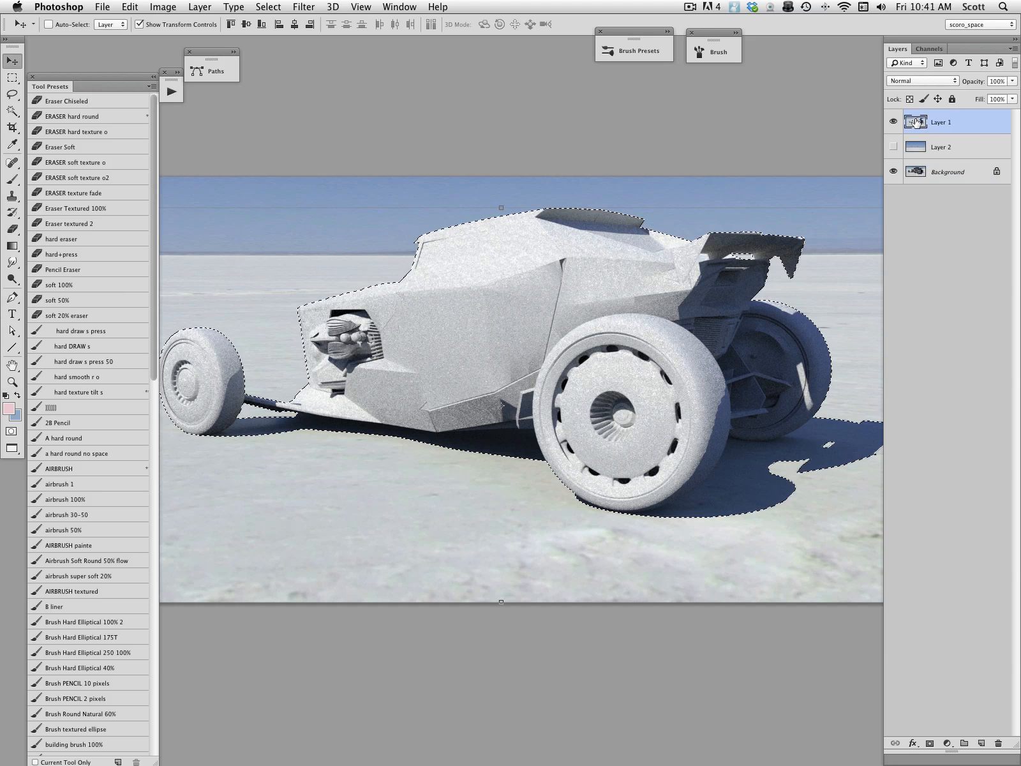
{"action": "key", "text": "super+j"}
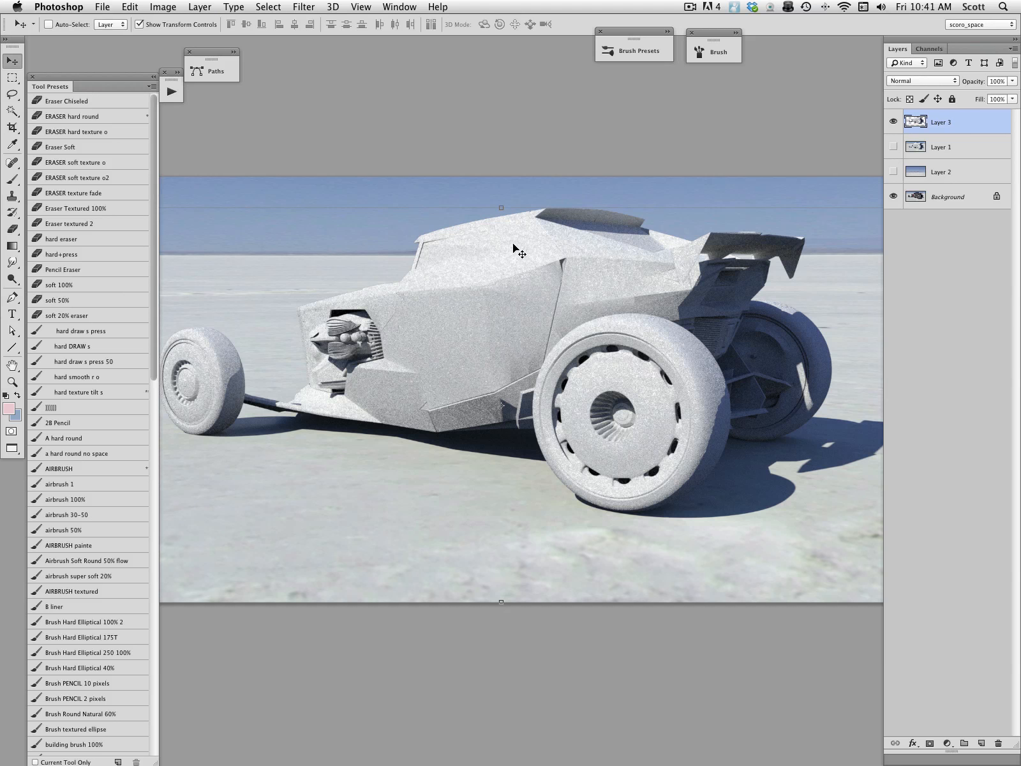
Load the Alpha 1 selection again and copy the black gloss car from Background onto a new layer
{"action": "left_click", "coordinate": [921, 201]}
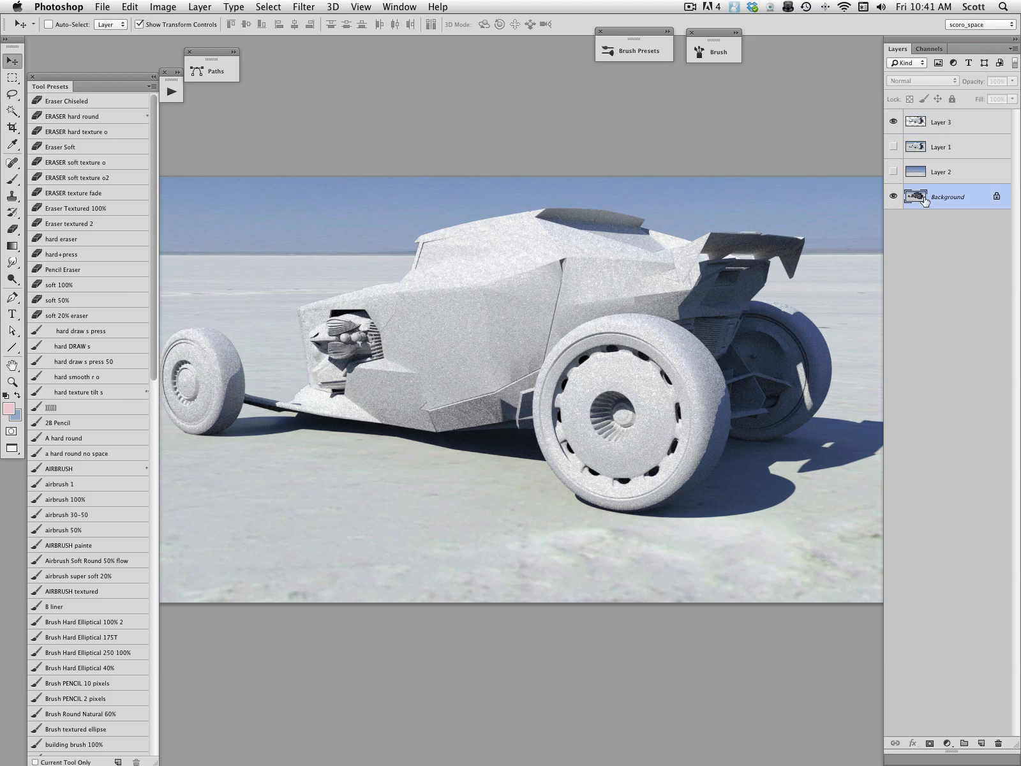
{"action": "left_click", "coordinate": [928, 48]}
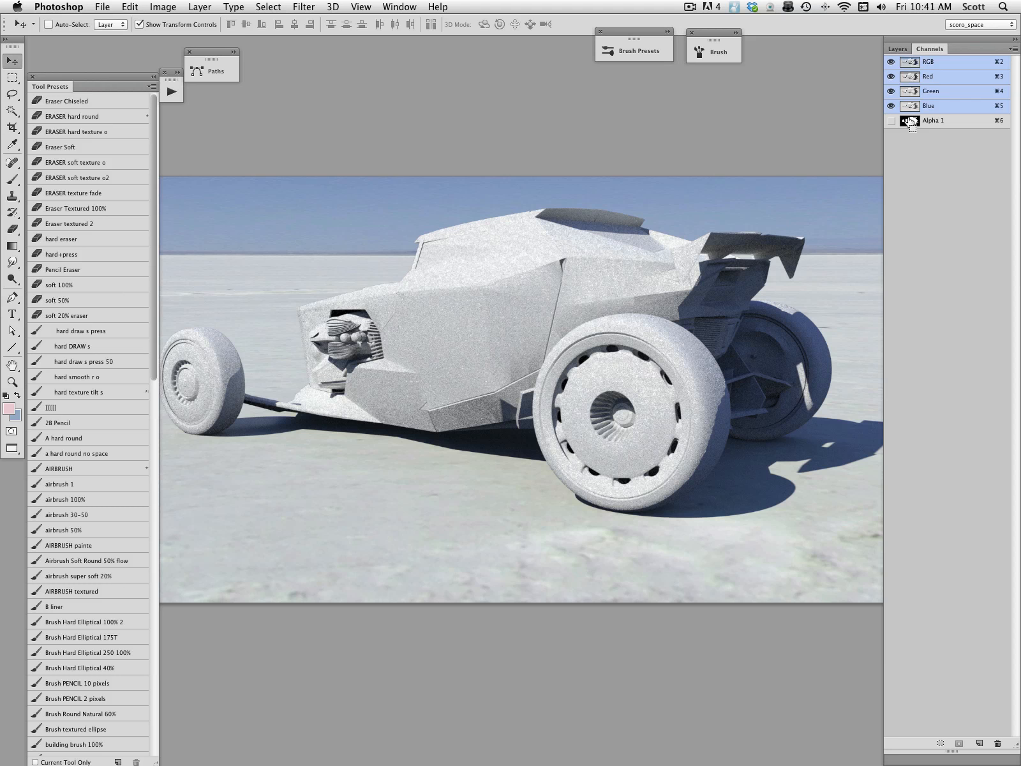
{"action": "left_click", "coordinate": [909, 121], "text": "super"}
{"action": "left_click", "coordinate": [898, 49]}
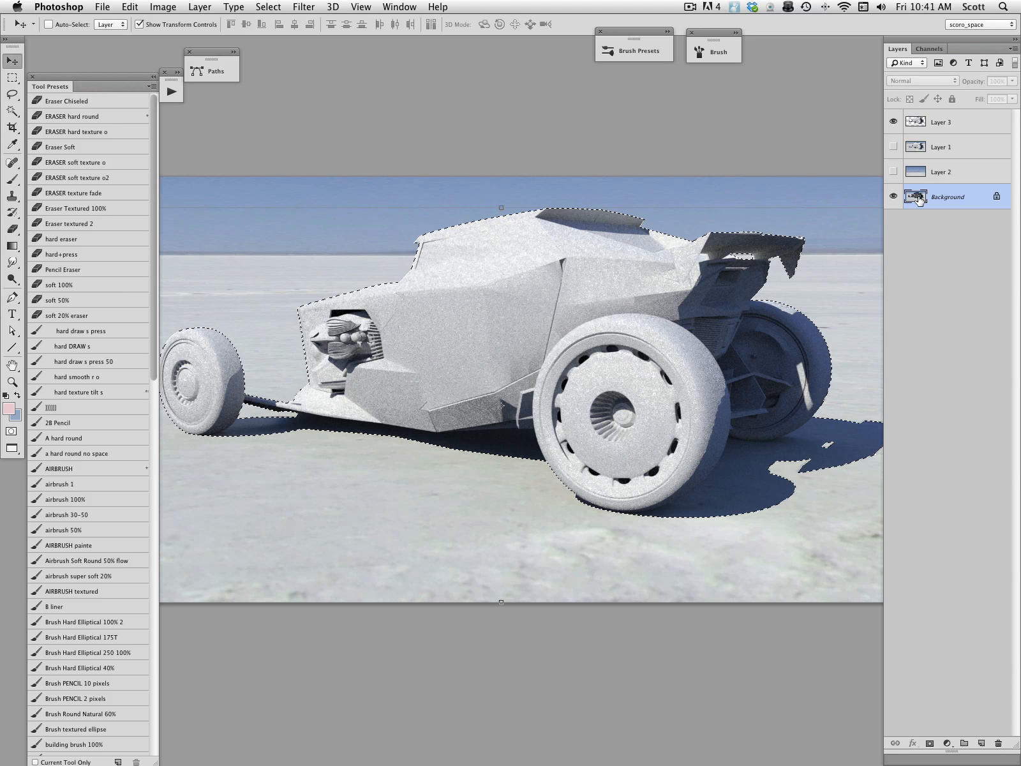
{"action": "key", "text": "super+j"}
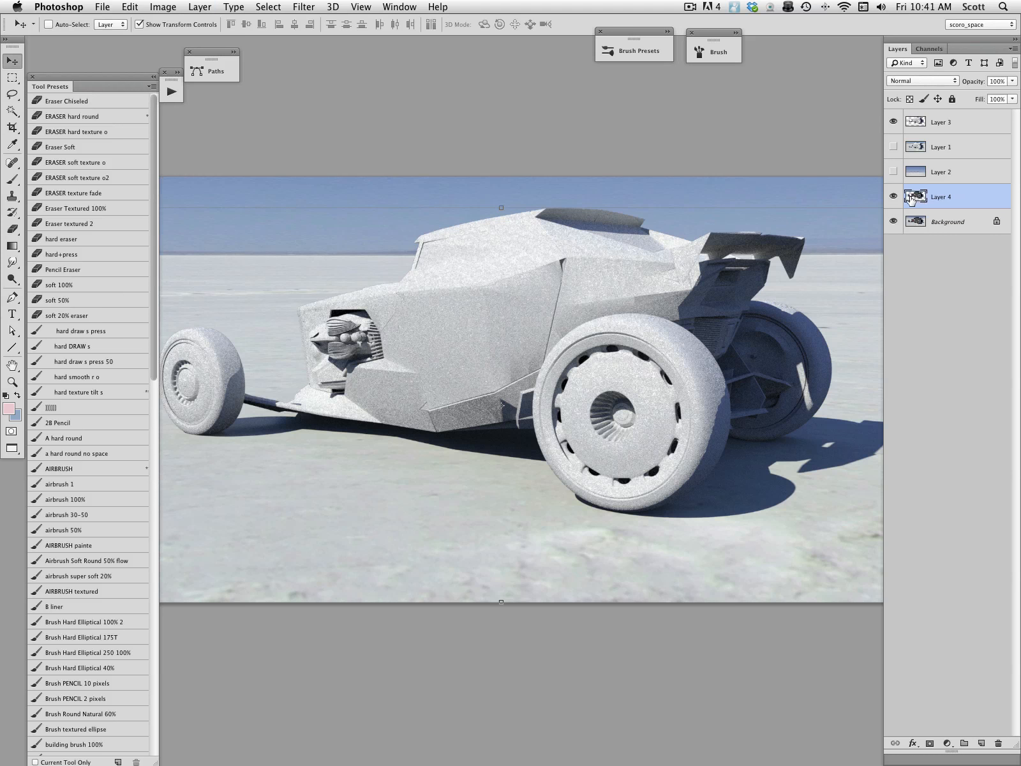
Reorder the layers so Layer 4 sits directly below Layer 3 and Layer 2 between Layer 4 and Layer 1, and show Layer 2
{"action": "left_click_drag", "start_coordinate": [916, 195], "coordinate": [916, 204]}
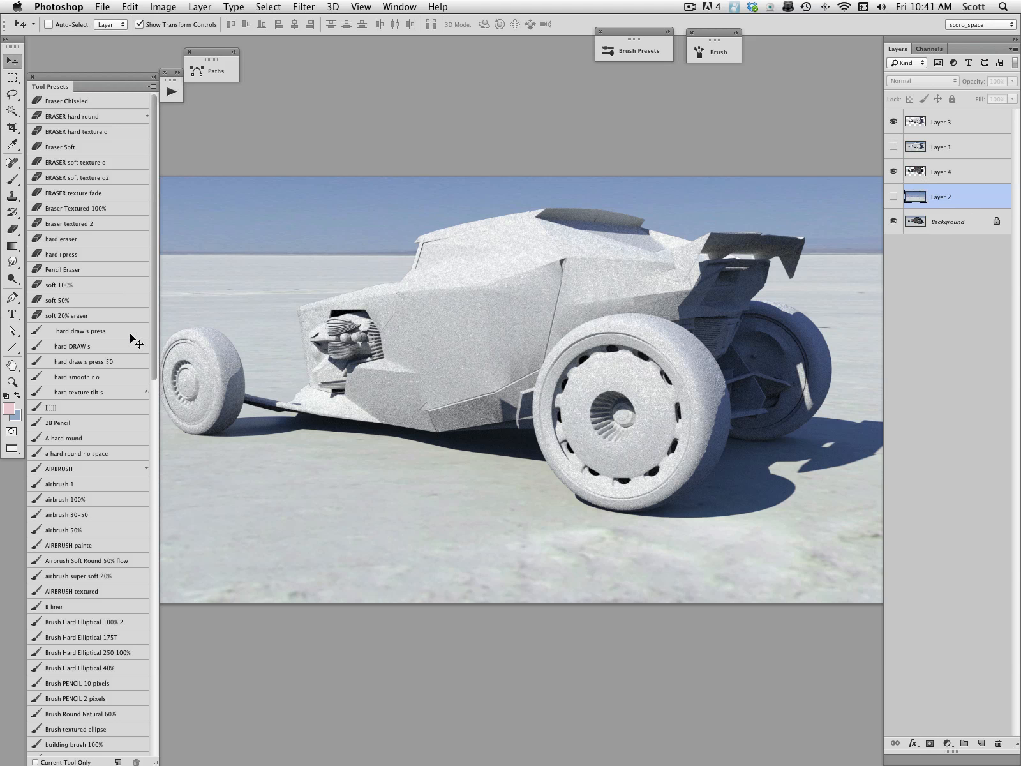
{"action": "left_click", "coordinate": [12, 381]}
{"action": "left_click", "coordinate": [542, 358], "text": "alt"}
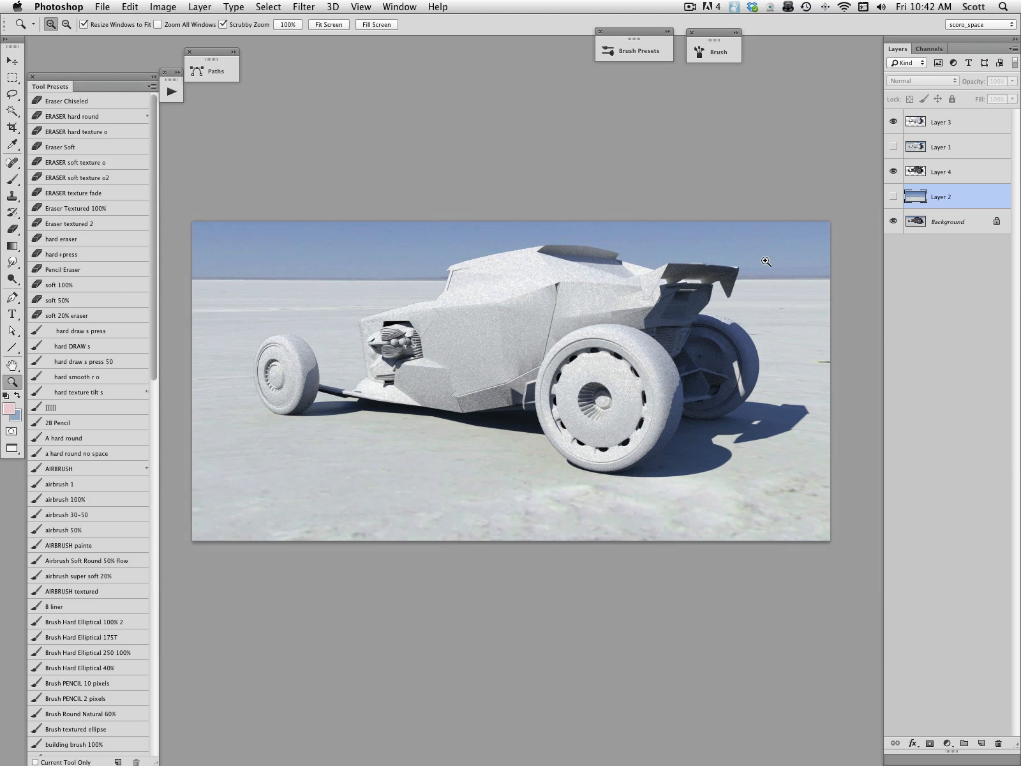
{"action": "left_click", "coordinate": [916, 125]}
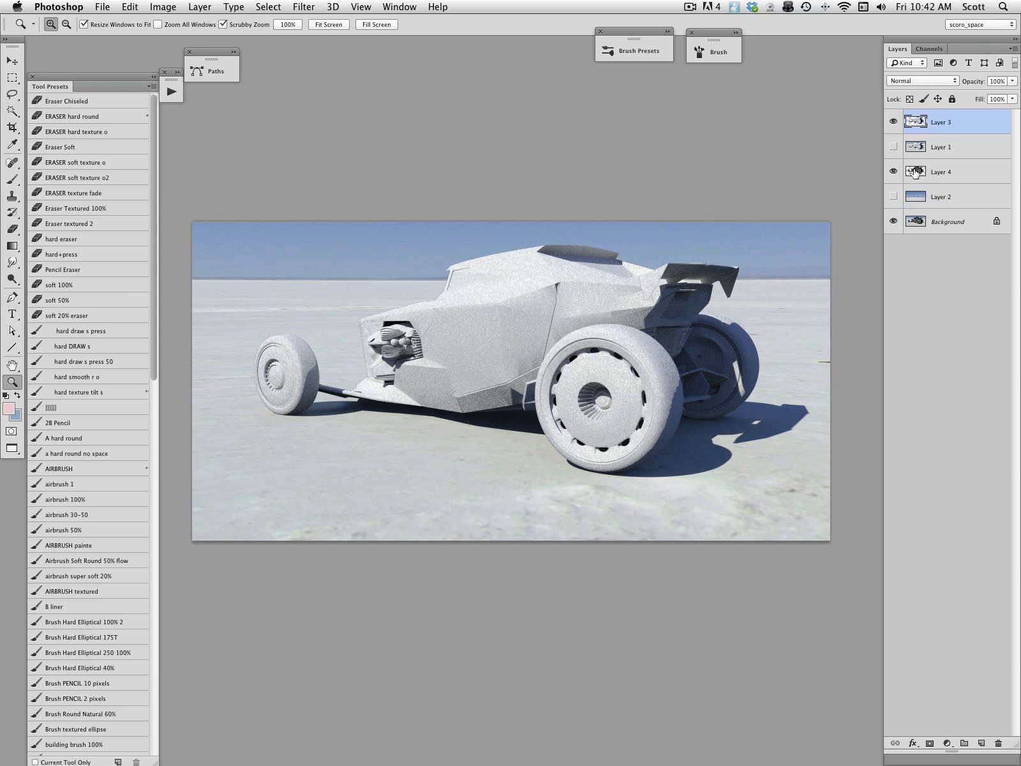
{"action": "left_click_drag", "start_coordinate": [918, 171], "coordinate": [919, 135]}
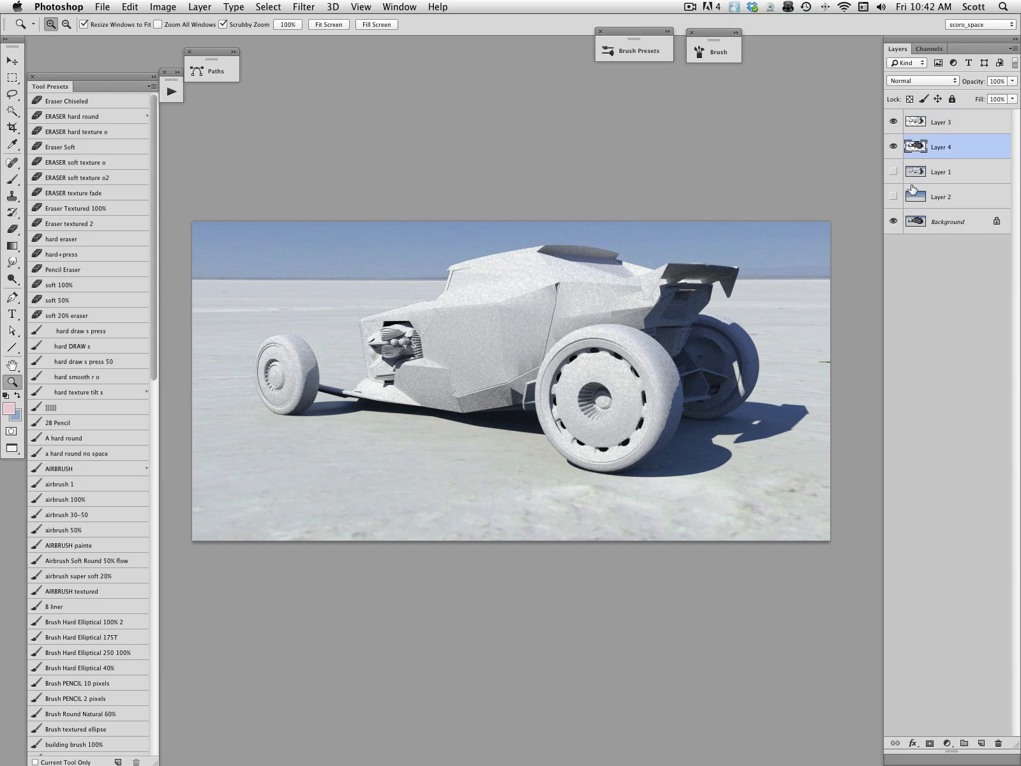
{"action": "left_click_drag", "start_coordinate": [909, 198], "coordinate": [913, 167]}
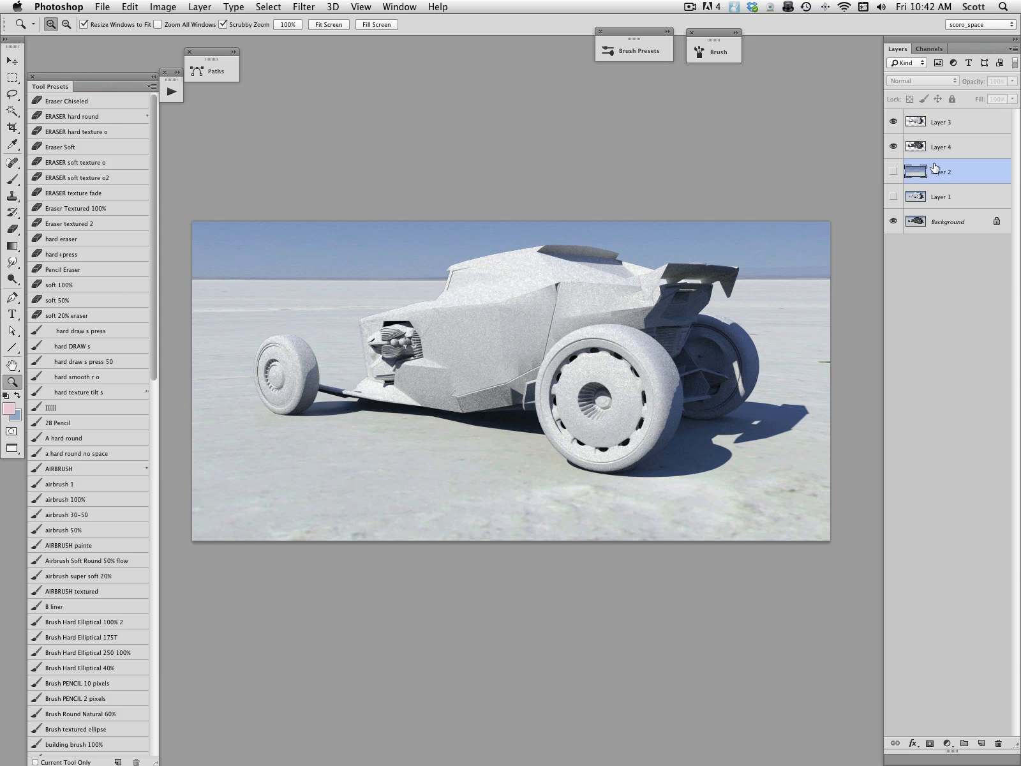
{"action": "left_click", "coordinate": [893, 171]}
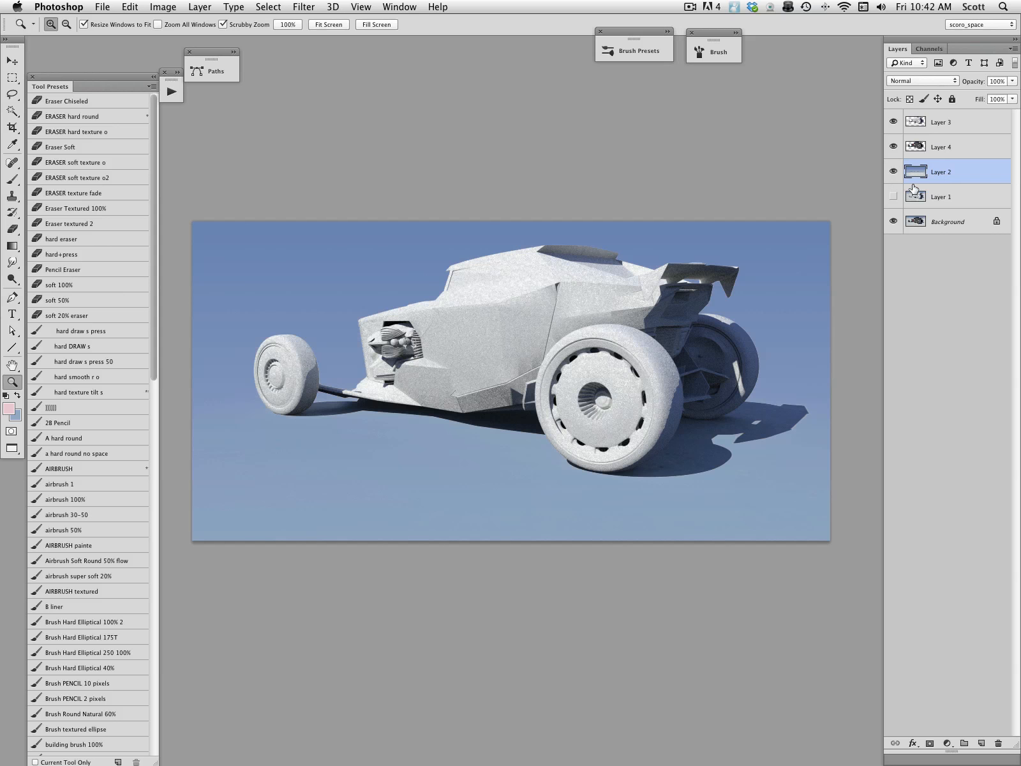
Scale the landscape on Layer 2 down to about 57.9% and position it so its mountains and salt flats lie behind the car
{"action": "left_click", "coordinate": [500, 259], "text": "alt"}
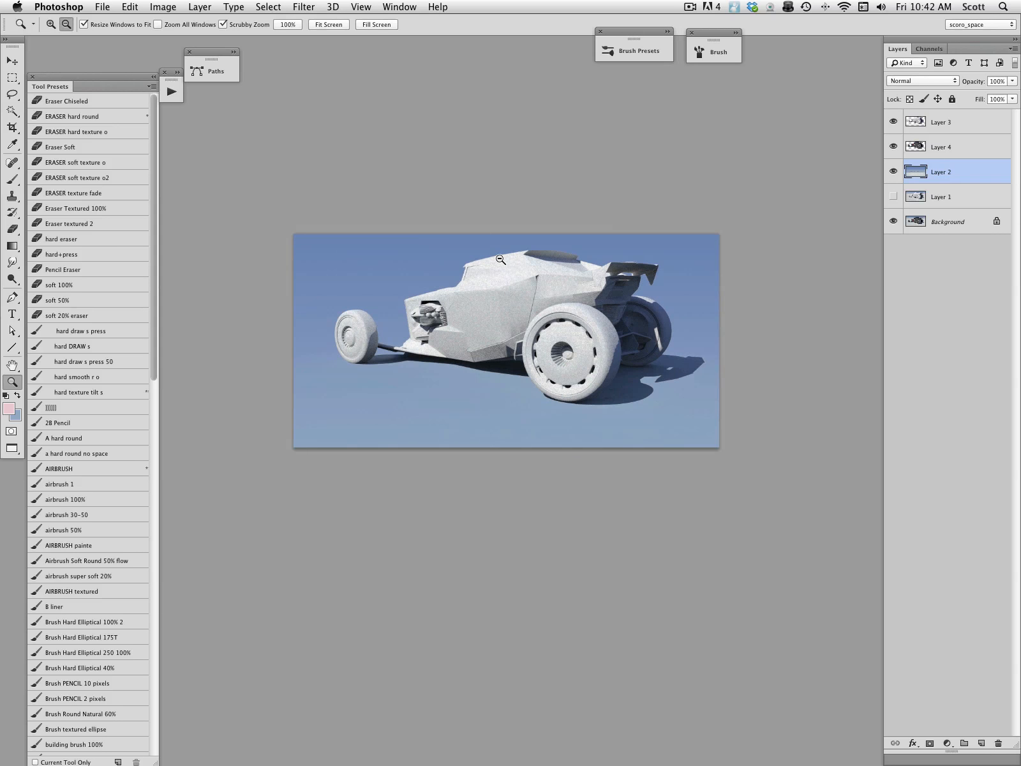
{"action": "left_click_drag", "start_coordinate": [532, 302], "coordinate": [531, 272]}
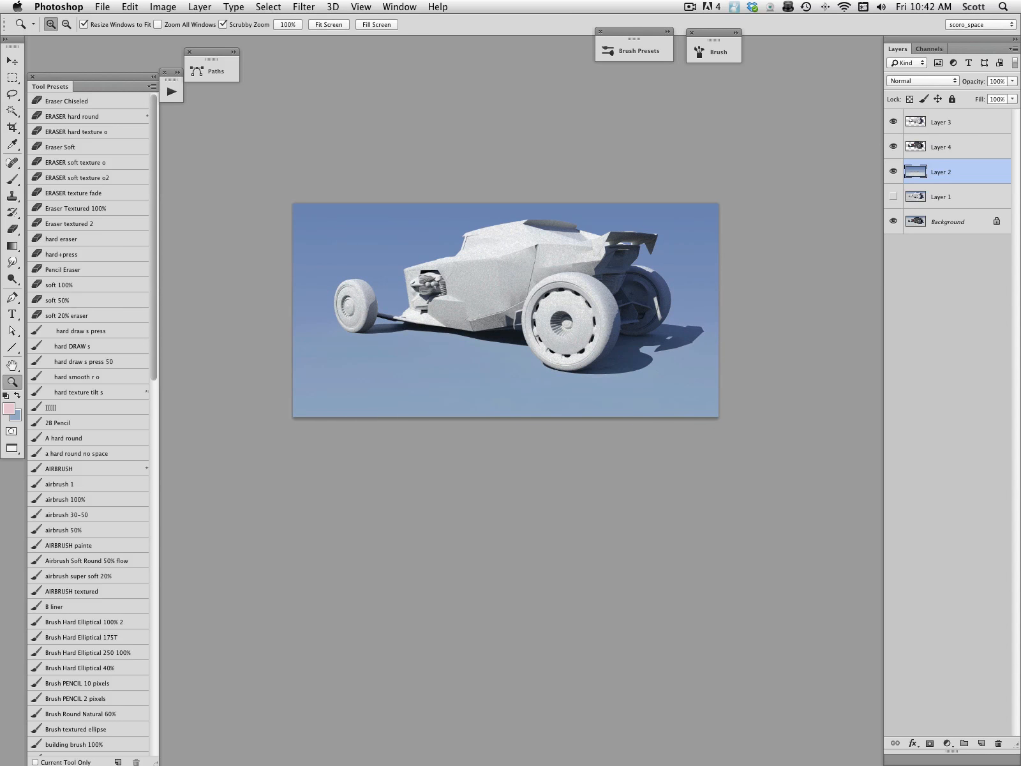
{"action": "left_click", "coordinate": [11, 60]}
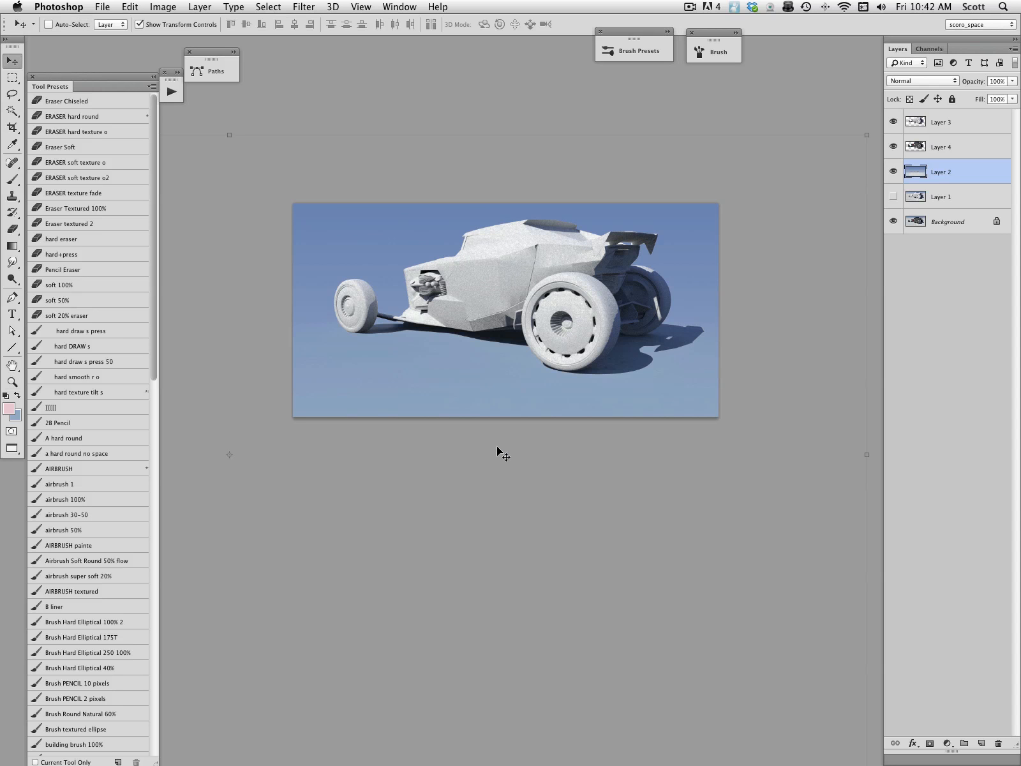
{"action": "left_click_drag", "start_coordinate": [497, 445], "coordinate": [401, 247]}
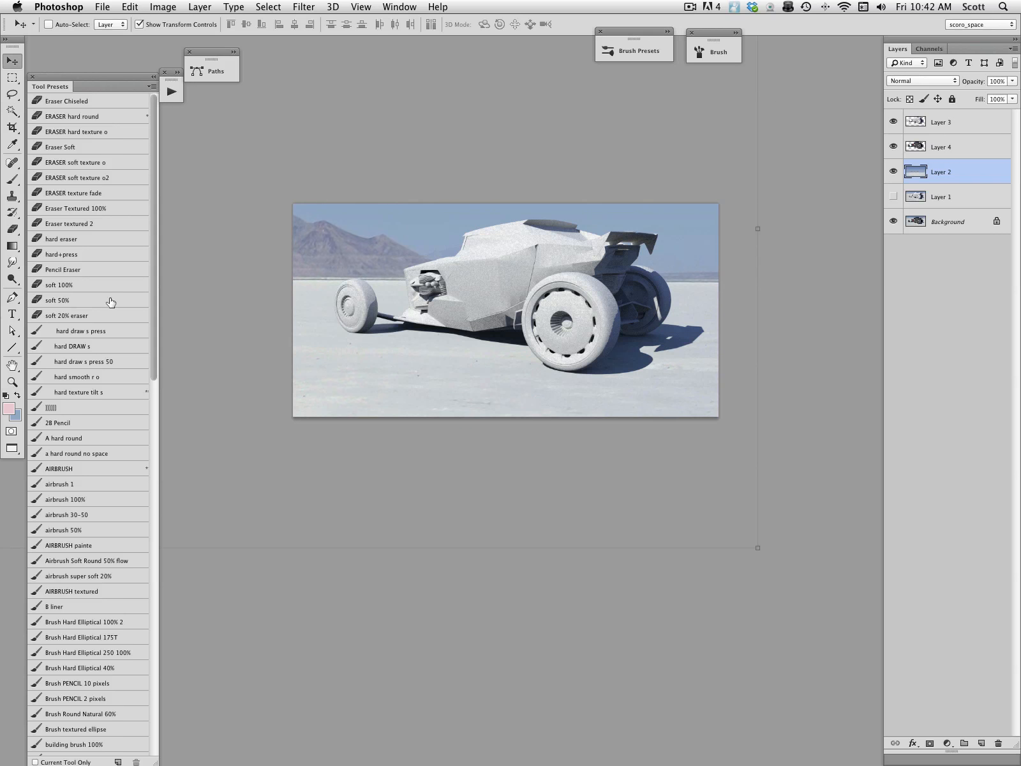
{"action": "left_click_drag", "start_coordinate": [470, 157], "coordinate": [565, 352]}
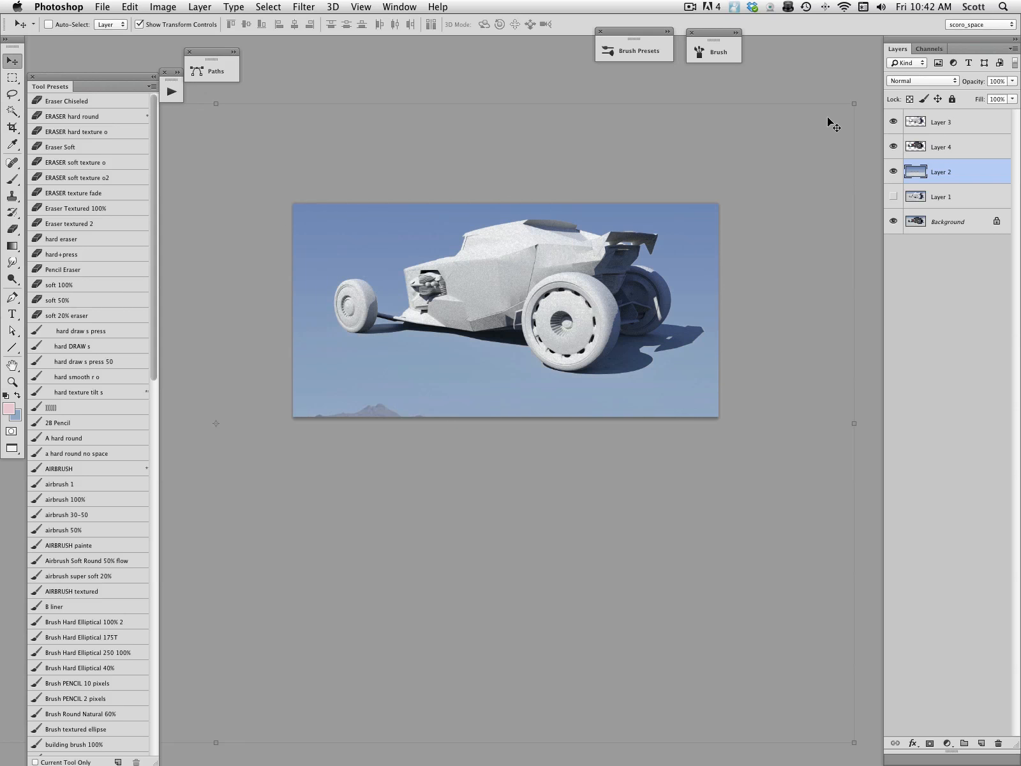
{"action": "left_click_drag", "start_coordinate": [850, 105], "coordinate": [755, 89]}
{"action": "left_click_drag", "start_coordinate": [720, 294], "coordinate": [728, 265]}
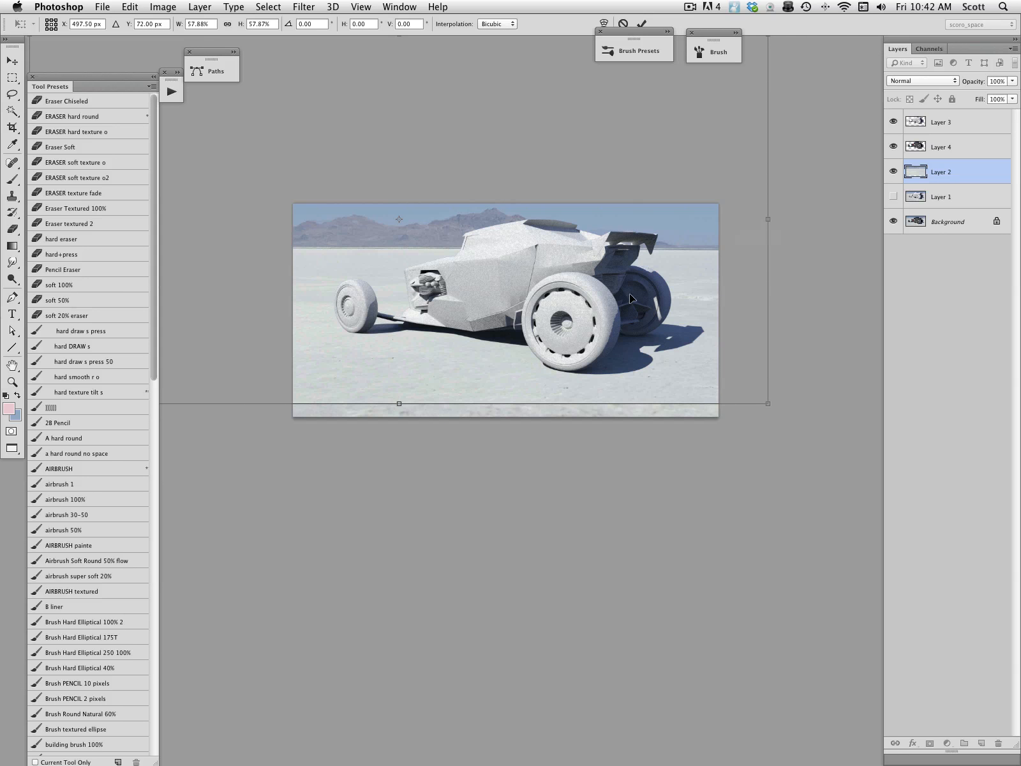
{"action": "left_click_drag", "start_coordinate": [596, 297], "coordinate": [619, 368]}
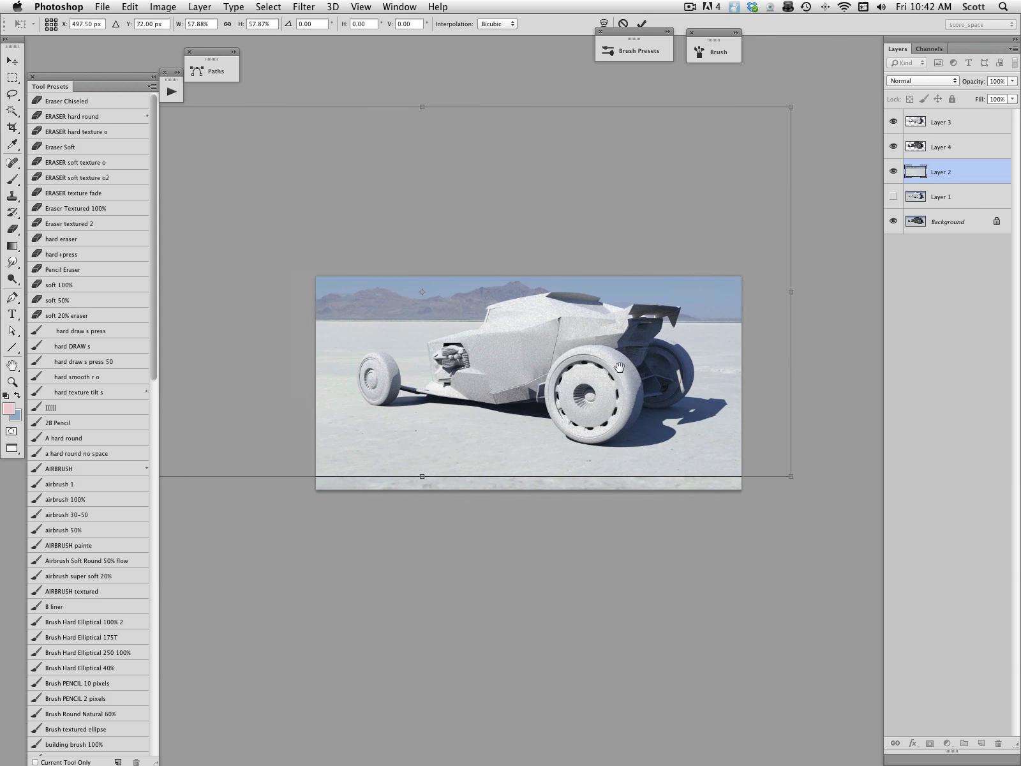
{"action": "left_click_drag", "start_coordinate": [409, 308], "coordinate": [647, 307]}
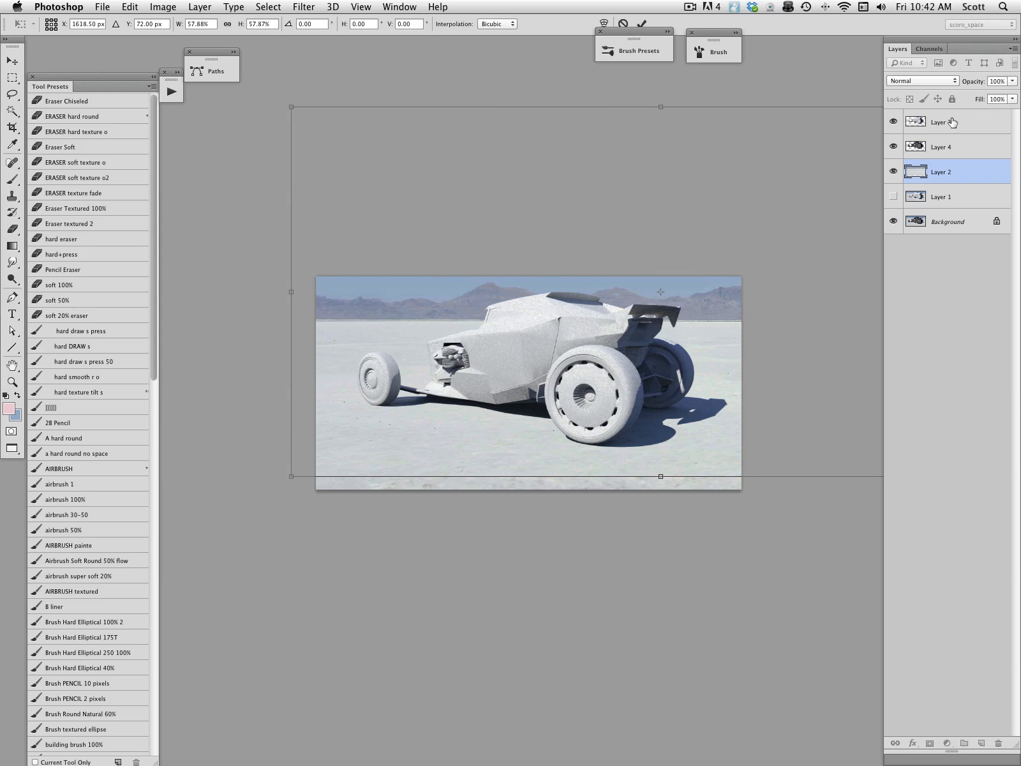
{"action": "key", "text": "Return"}
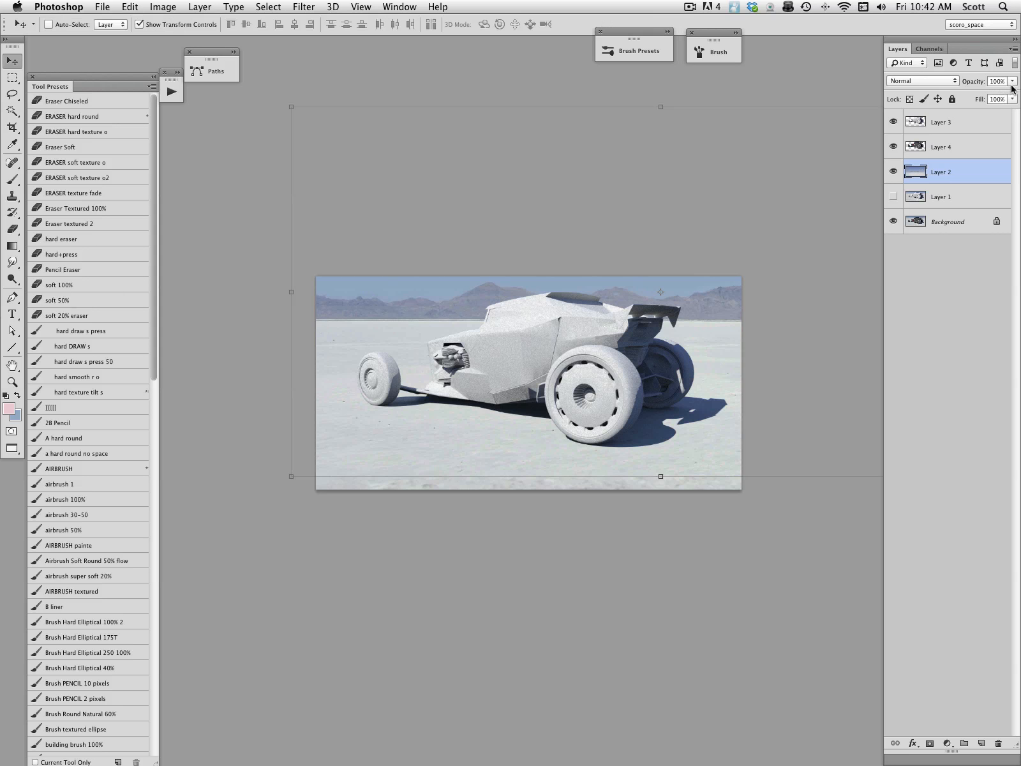
Lower Layer 2's opacity to 34% and nudge the landscape upward until its horizon lines up with the horizon in the render beneath
{"action": "left_click", "coordinate": [1012, 81]}
{"action": "left_click_drag", "start_coordinate": [998, 93], "coordinate": [972, 93]}
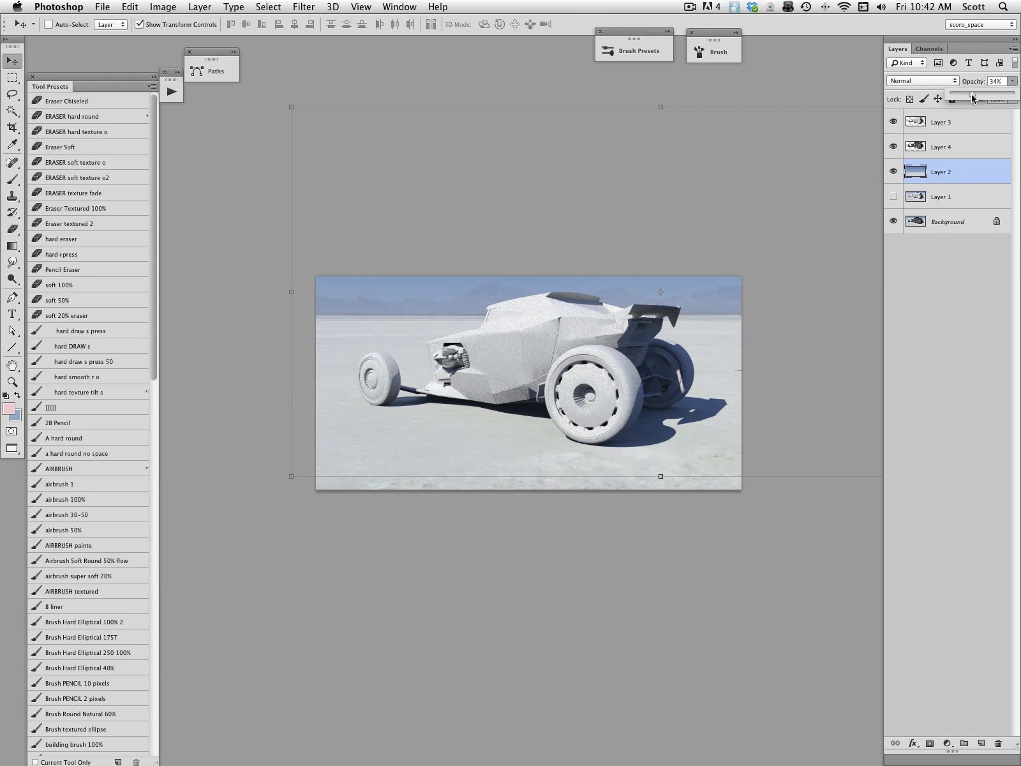
{"action": "left_click", "coordinate": [911, 169]}
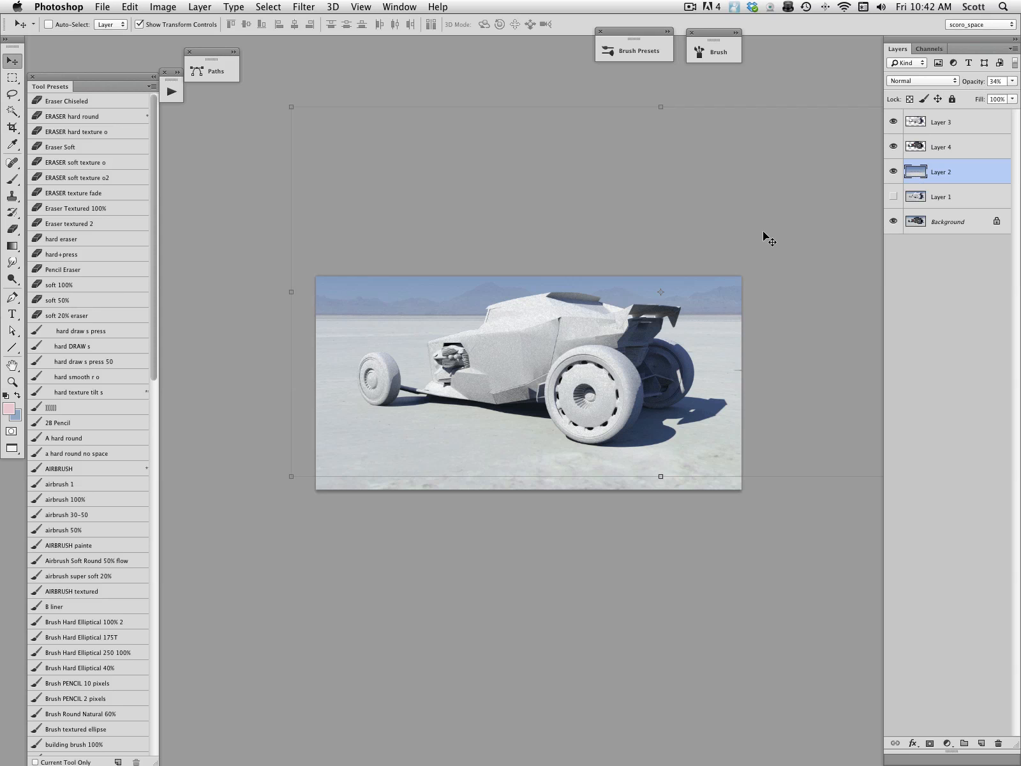
{"action": "key", "text": "Up"}
{"action": "key", "text": "Up"}
{"action": "key", "text": "Up"}
{"action": "key", "text": "Up"}
{"action": "key", "text": "Up"}
{"action": "key", "text": "Up"}
{"action": "key", "text": "Up"}
{"action": "key", "text": "Up"}
{"action": "key", "text": "Up"}
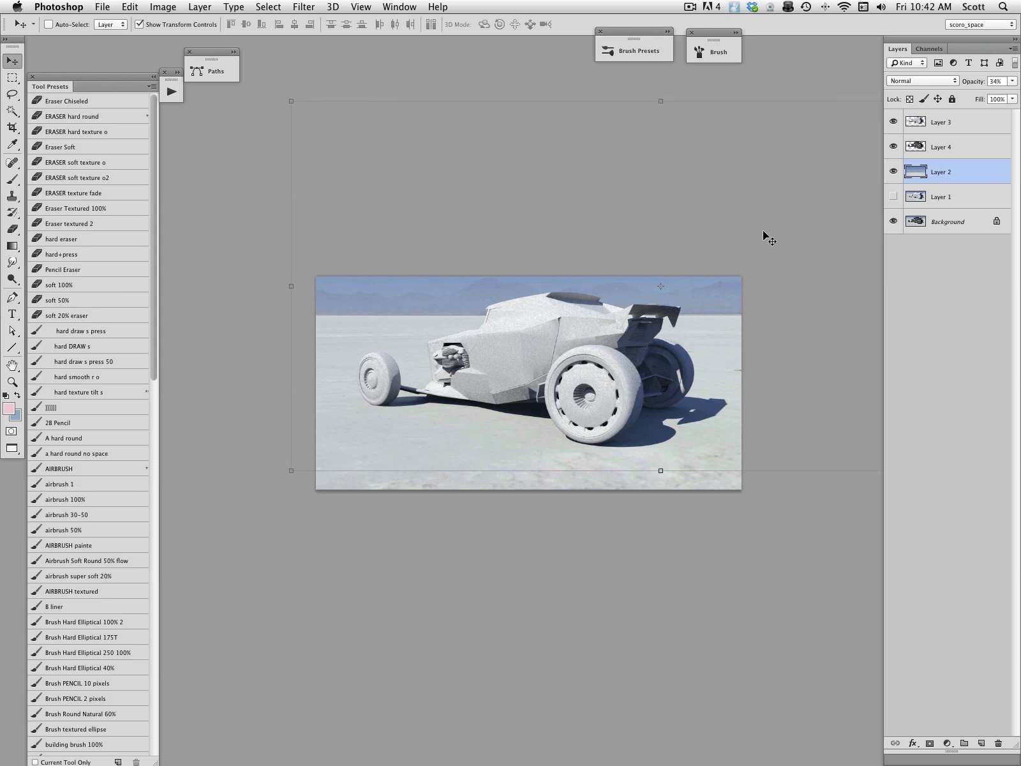
{"action": "key", "text": "Down"}
Restore Layer 2's opacity to 100% and toggle its visibility to compare the landscape with the original render background
{"action": "left_click", "coordinate": [1014, 85]}
{"action": "left_click_drag", "start_coordinate": [973, 93], "coordinate": [1013, 94]}
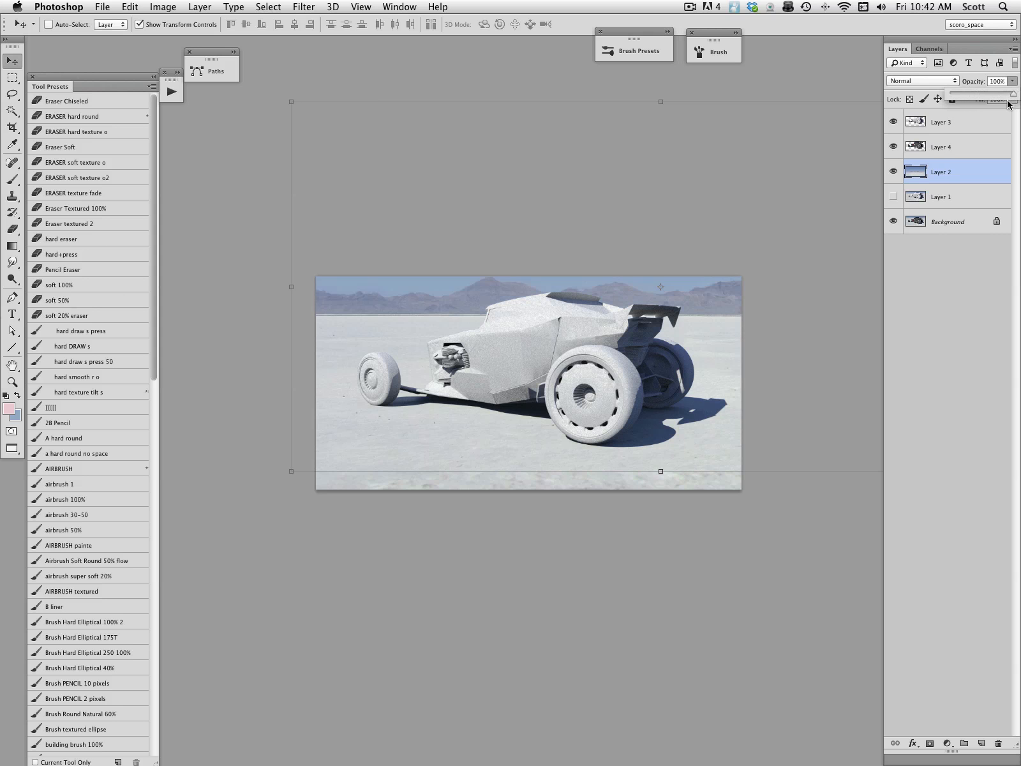
{"action": "left_click", "coordinate": [893, 172]}
{"action": "left_click", "coordinate": [893, 171]}
{"action": "left_click", "coordinate": [893, 172]}
{"action": "left_click", "coordinate": [893, 172]}
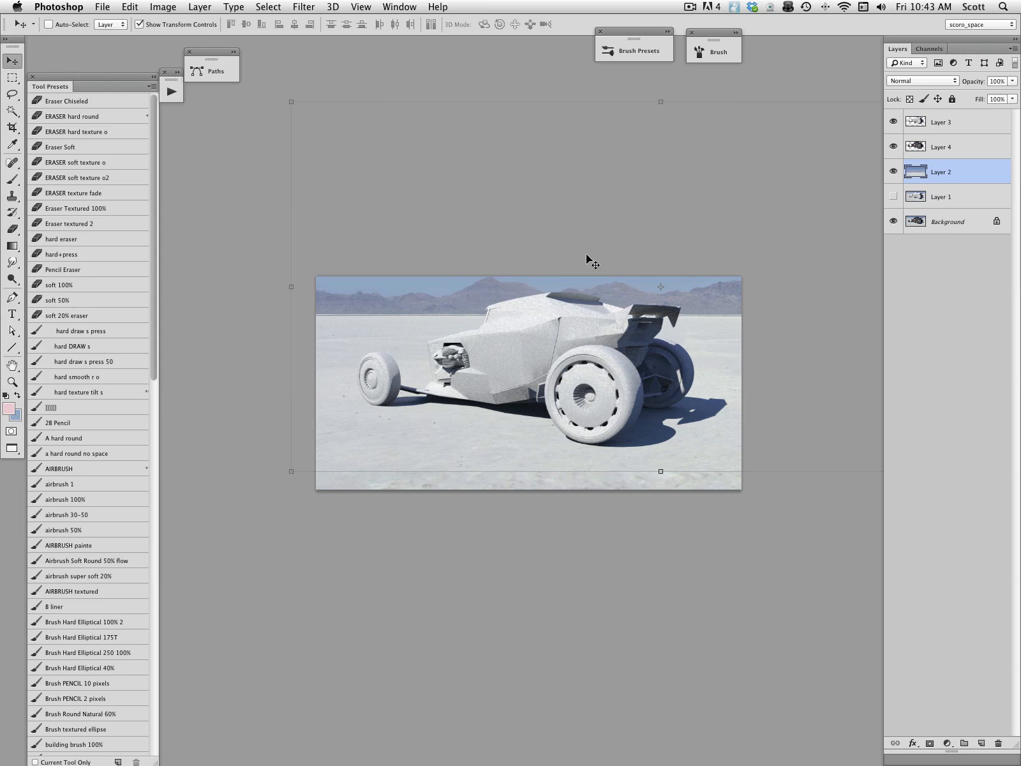
{"action": "left_click_drag", "start_coordinate": [467, 275], "coordinate": [422, 266]}
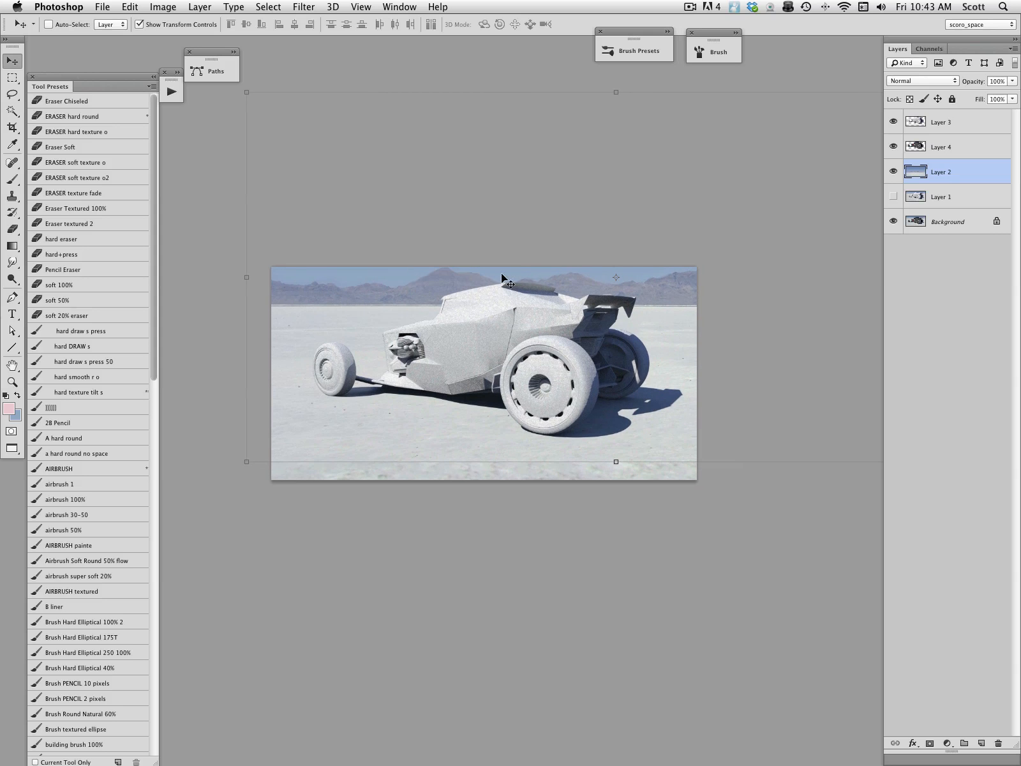
Increase the canvas height to 5.333 inches with the anchor at bottom center, extending the image upward
{"action": "left_click_drag", "start_coordinate": [502, 274], "coordinate": [574, 282]}
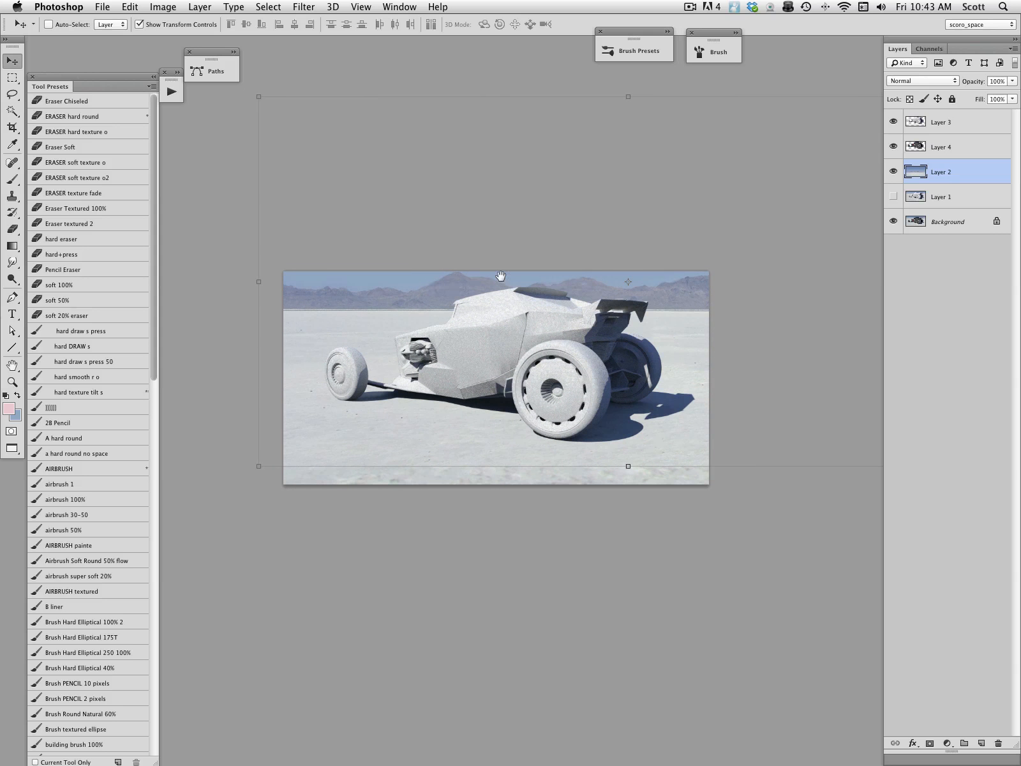
{"action": "left_click_drag", "start_coordinate": [501, 275], "coordinate": [506, 276]}
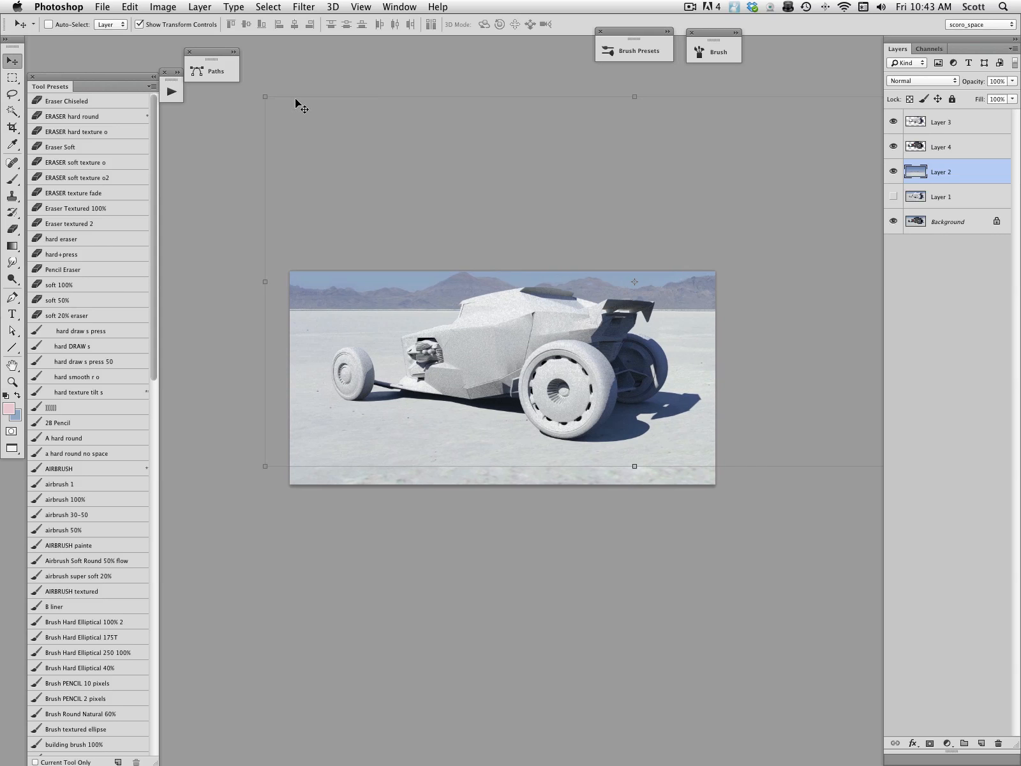
{"action": "left_click", "coordinate": [179, 7]}
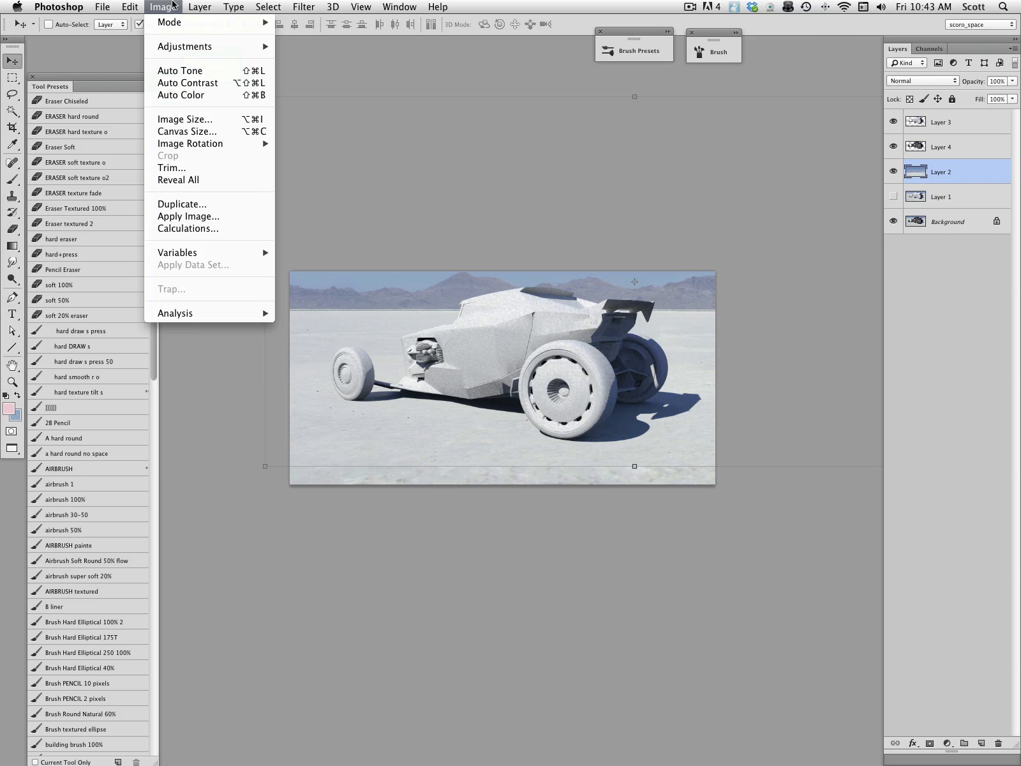
{"action": "left_click", "coordinate": [187, 131]}
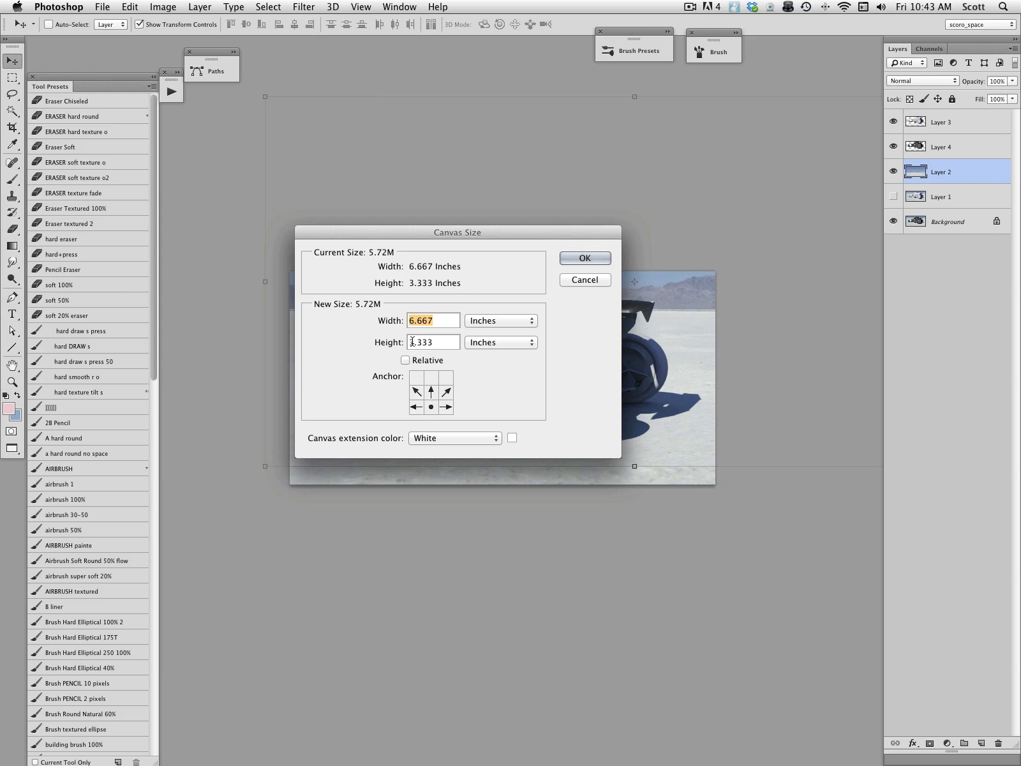
{"action": "left_click_drag", "start_coordinate": [414, 342], "coordinate": [401, 342]}
{"action": "type", "text": "5"}
{"action": "left_click", "coordinate": [578, 260]}
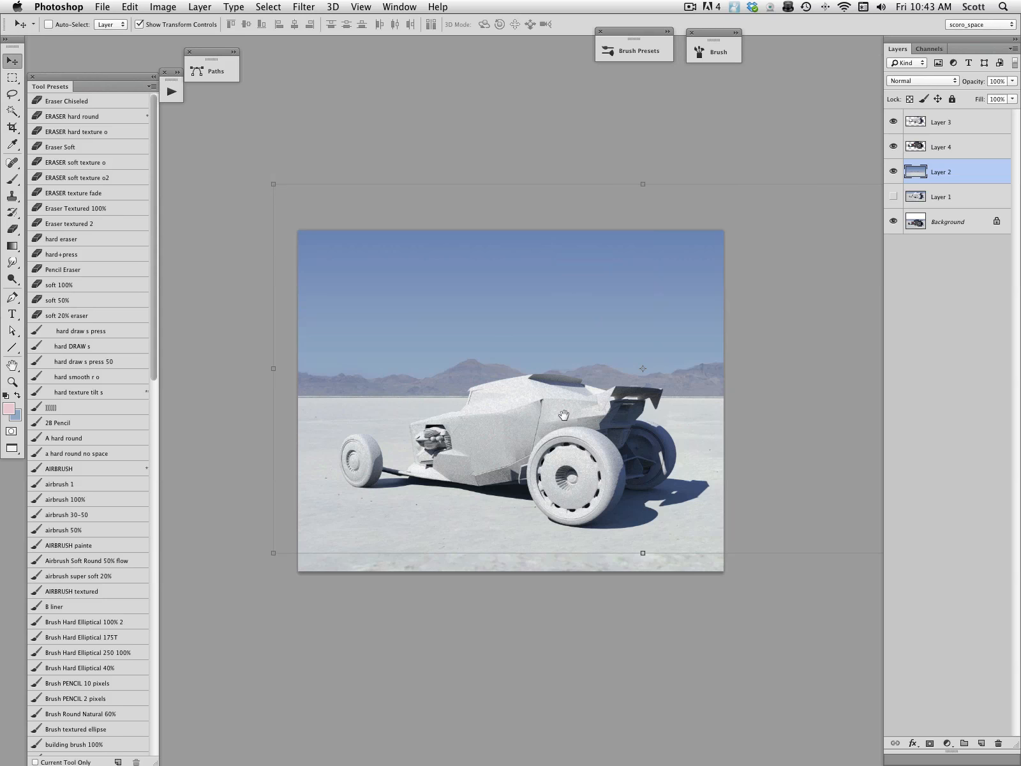
Scale Layer 2 up to about 113.4% to cover the canvas, lowering its opacity to 55% to match its horizon with the render's
{"action": "left_click_drag", "start_coordinate": [568, 409], "coordinate": [579, 350]}
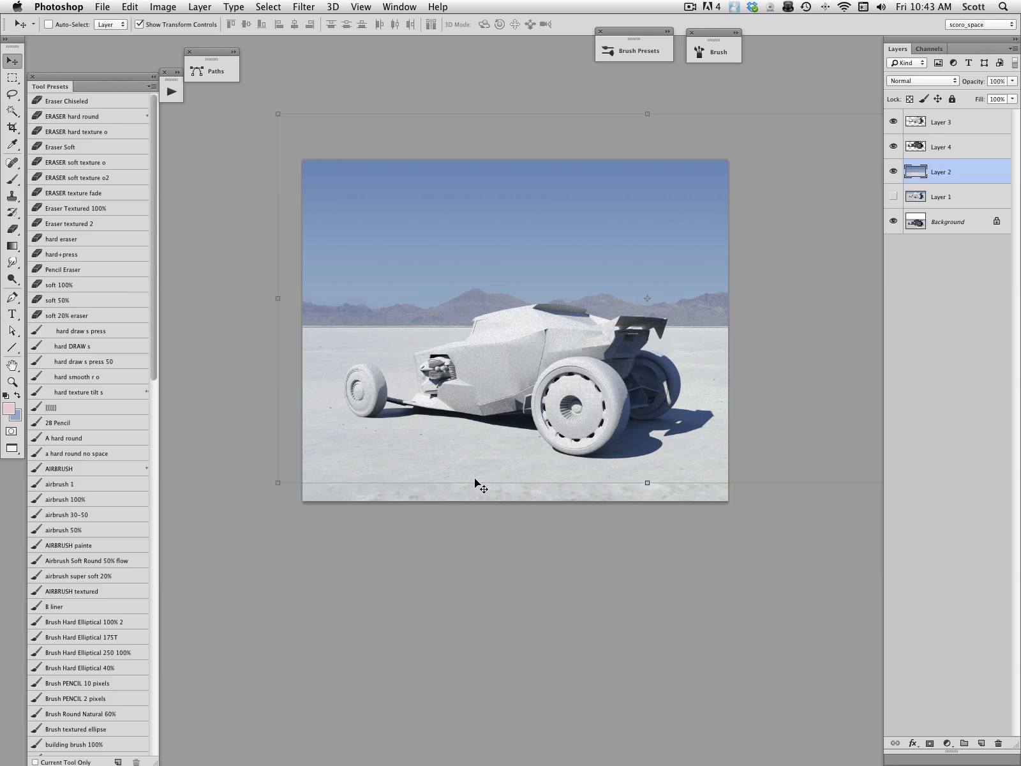
{"action": "left_click_drag", "start_coordinate": [455, 433], "coordinate": [455, 406]}
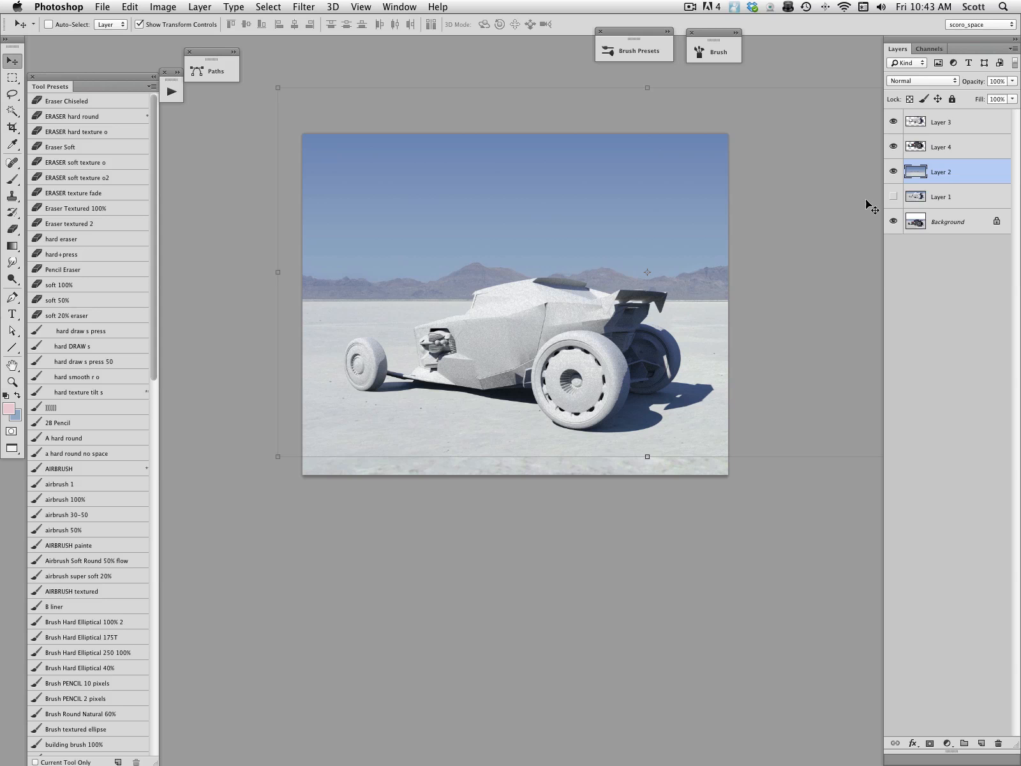
{"action": "left_click_drag", "start_coordinate": [276, 454], "coordinate": [231, 466]}
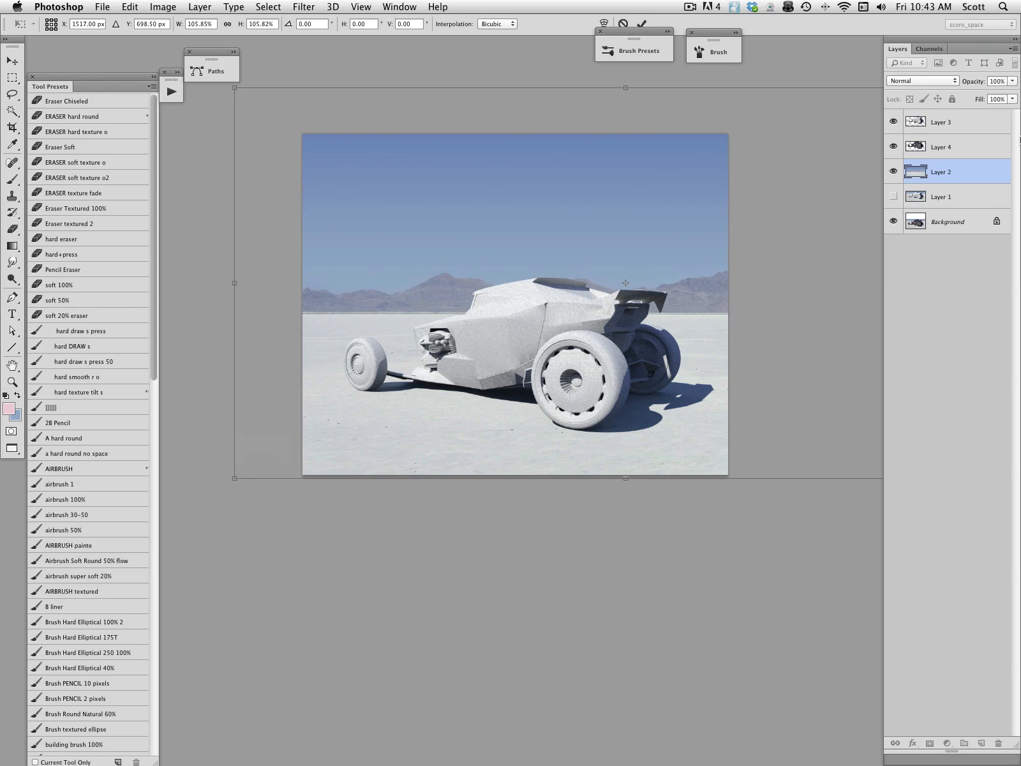
{"action": "left_click", "coordinate": [1011, 82]}
{"action": "left_click_drag", "start_coordinate": [1014, 94], "coordinate": [985, 94]}
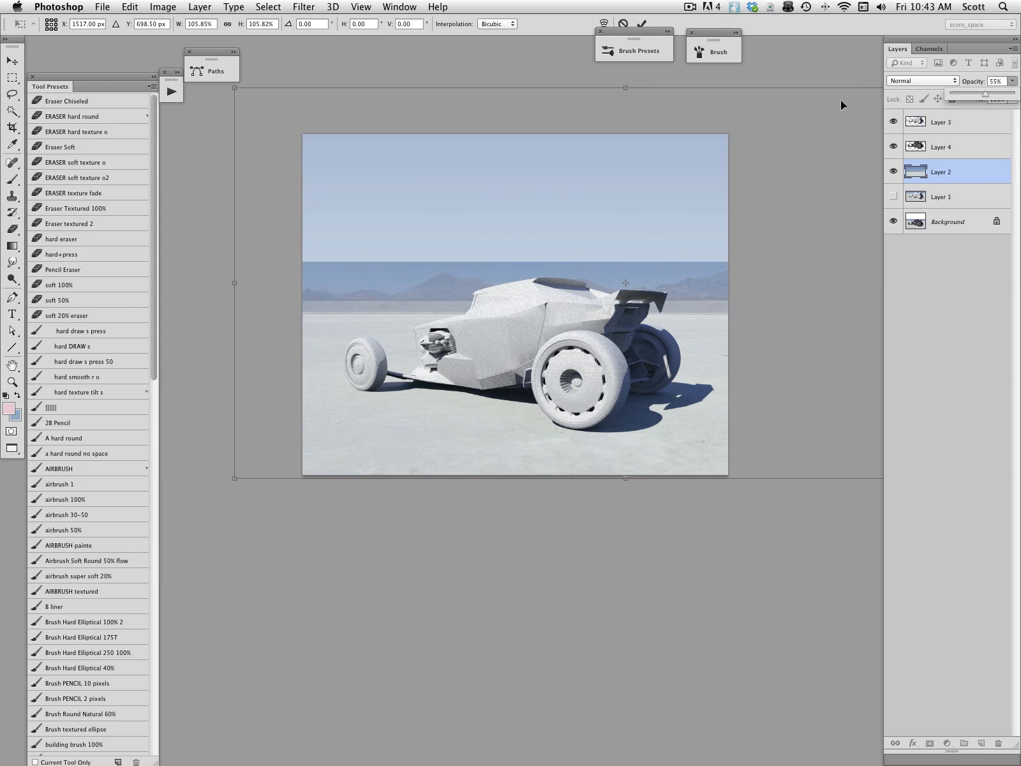
{"action": "left_click_drag", "start_coordinate": [718, 138], "coordinate": [481, 186]}
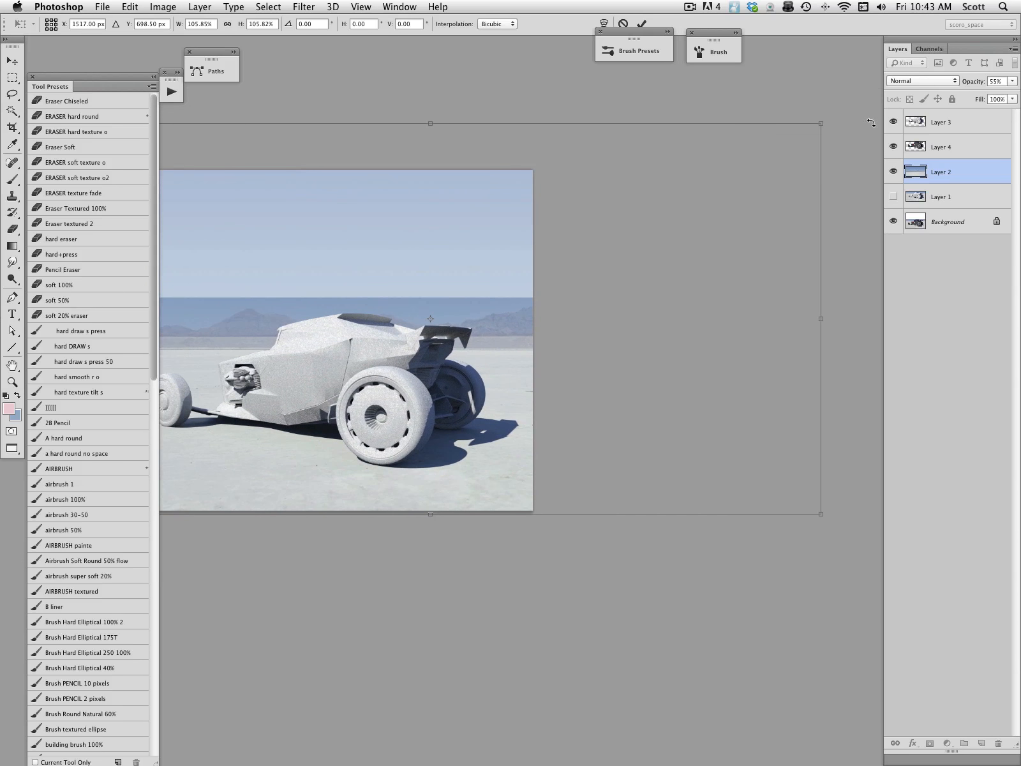
{"action": "left_click_drag", "start_coordinate": [823, 122], "coordinate": [882, 100]}
{"action": "left_click_drag", "start_coordinate": [522, 235], "coordinate": [752, 212]}
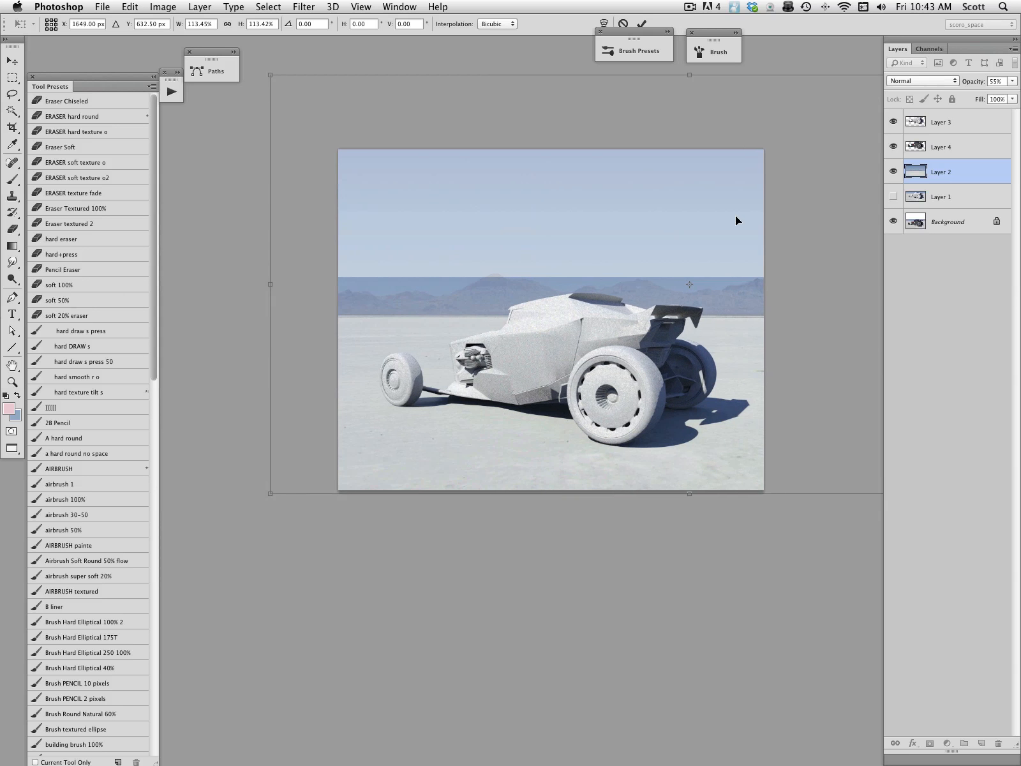
{"action": "key", "text": "Return"}
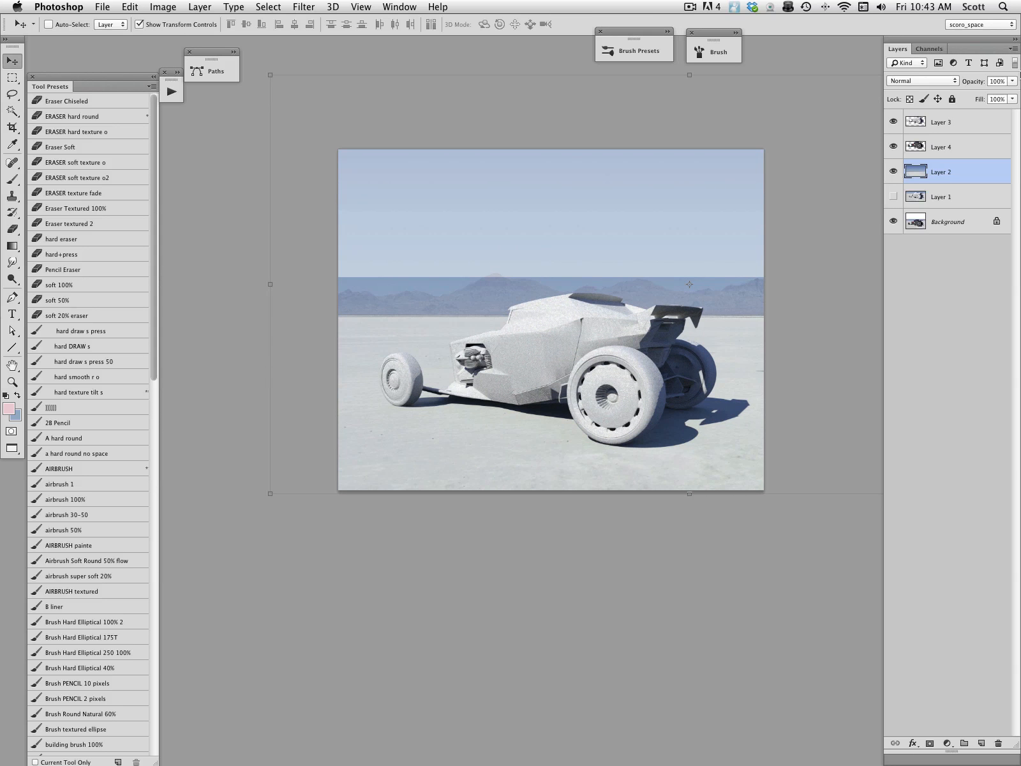
Restore Layer 2's opacity to 100% and toggle its visibility to check the enlarged landscape against the original render
{"action": "left_click", "coordinate": [1011, 83]}
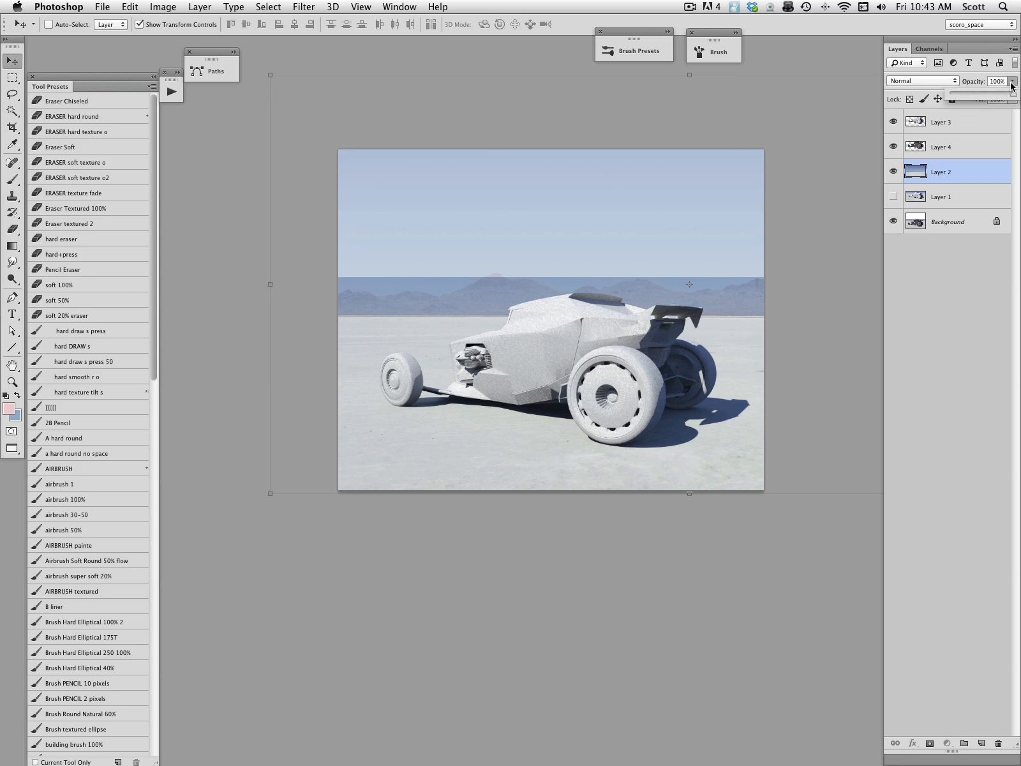
{"action": "left_click_drag", "start_coordinate": [987, 94], "coordinate": [1019, 96]}
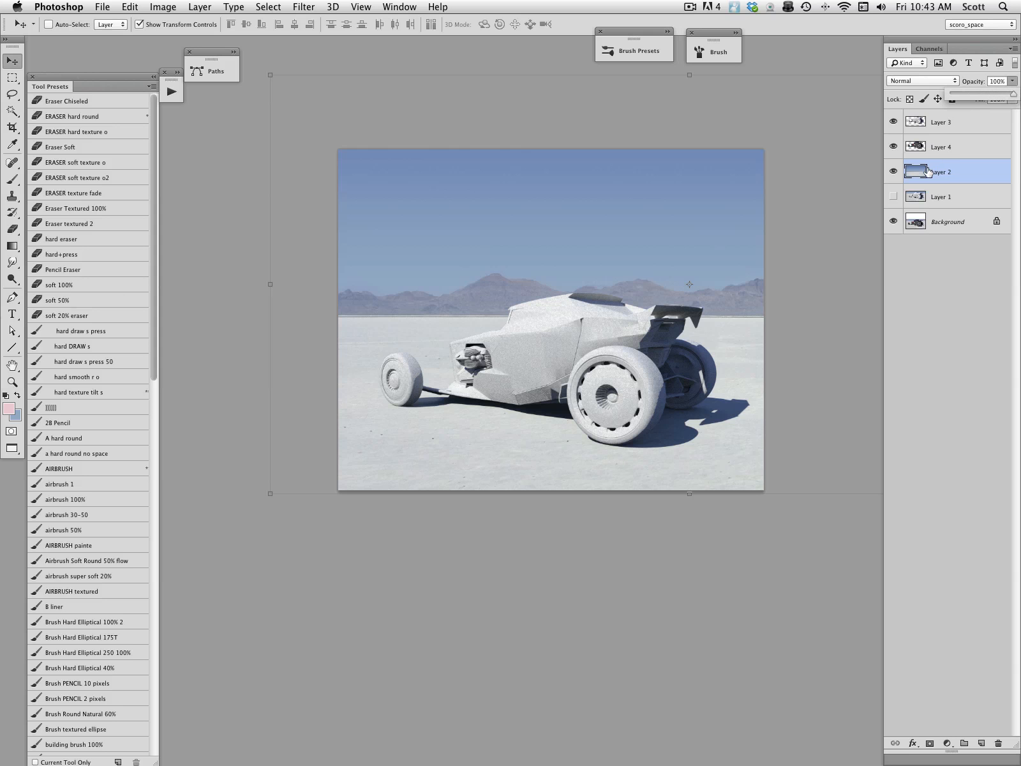
{"action": "left_click", "coordinate": [894, 173]}
{"action": "left_click", "coordinate": [894, 173]}
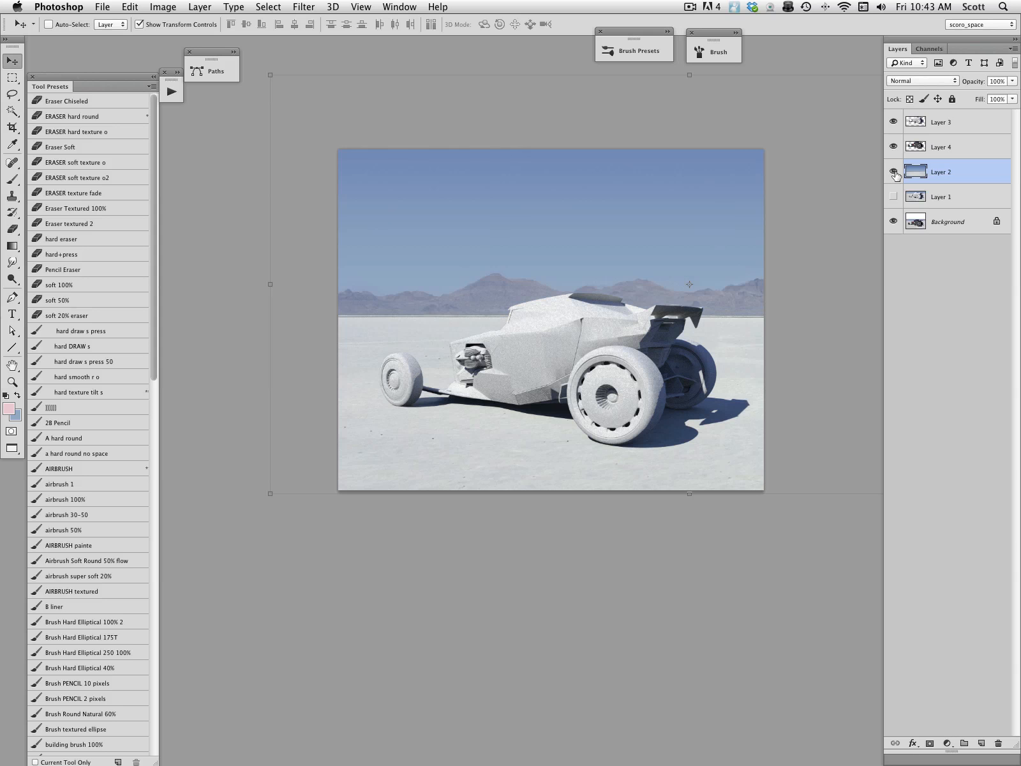
{"action": "left_click", "coordinate": [894, 173]}
{"action": "left_click", "coordinate": [894, 173]}
{"action": "mouse_move", "coordinate": [668, 232]}
{"action": "left_mouse_down"}
{"action": "mouse_move", "coordinate": [645, 211]}
{"action": "mouse_move", "coordinate": [667, 224]}
{"action": "left_mouse_up"}
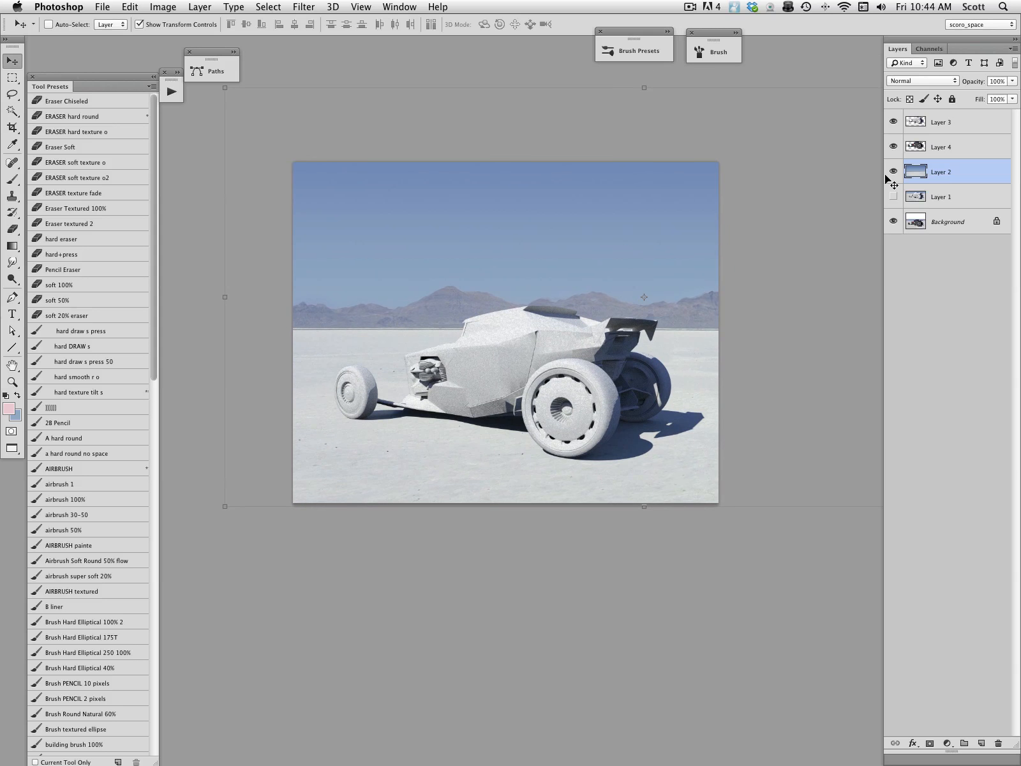
Add a white layer mask to Layer 3, the salt-covered car
{"action": "left_click", "coordinate": [919, 123]}
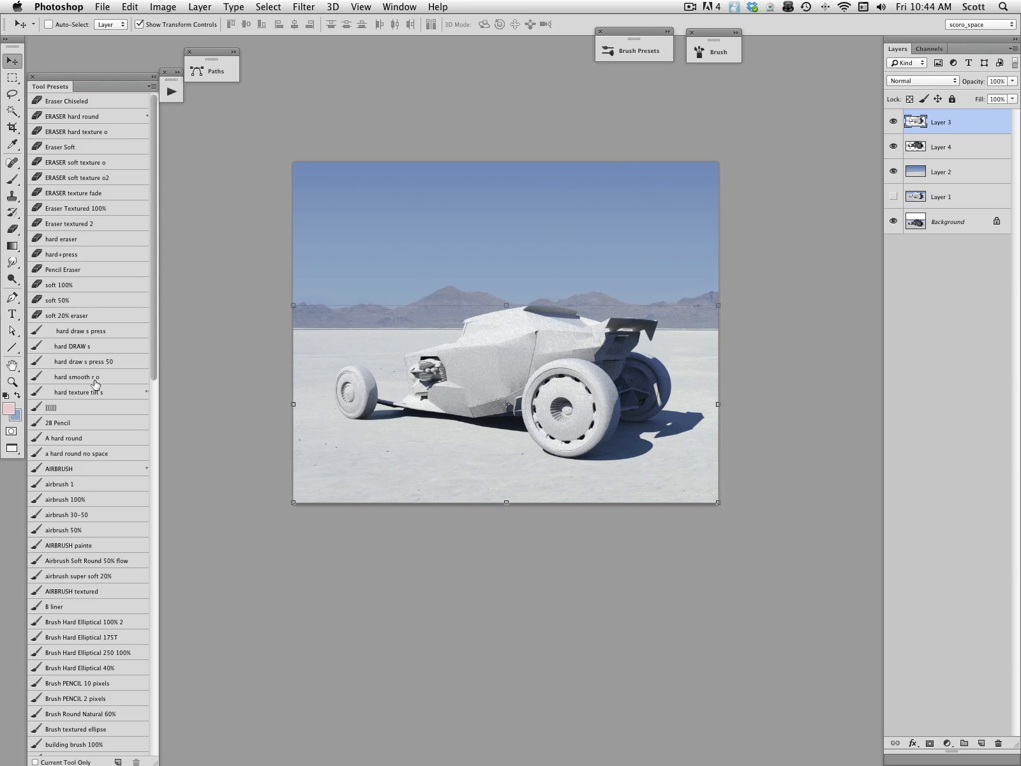
{"action": "left_click", "coordinate": [14, 382]}
{"action": "left_click", "coordinate": [438, 364]}
{"action": "left_click", "coordinate": [454, 378]}
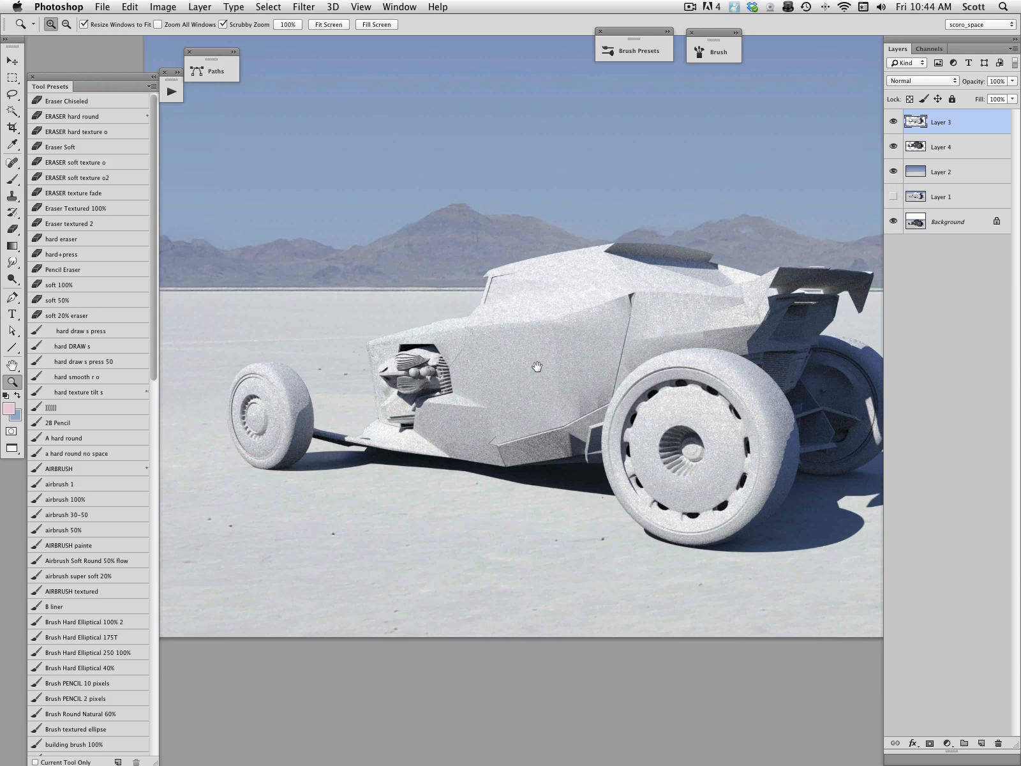
{"action": "left_click_drag", "start_coordinate": [536, 364], "coordinate": [482, 342]}
{"action": "left_click", "coordinate": [524, 328], "text": "alt"}
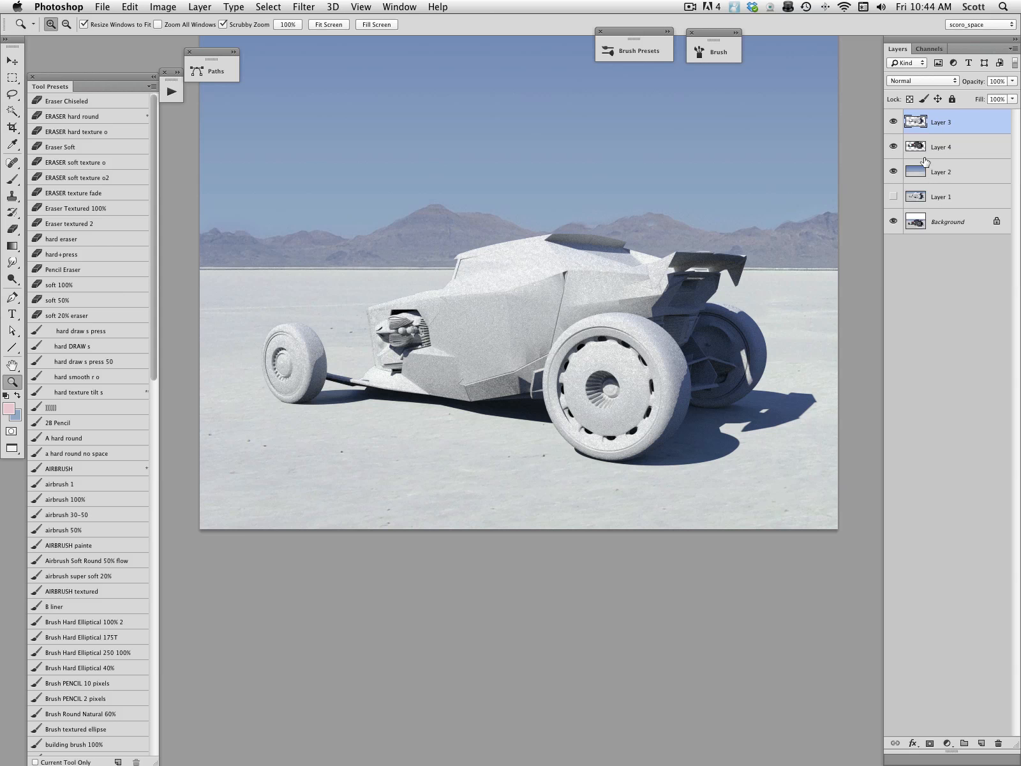
{"action": "left_click", "coordinate": [929, 743]}
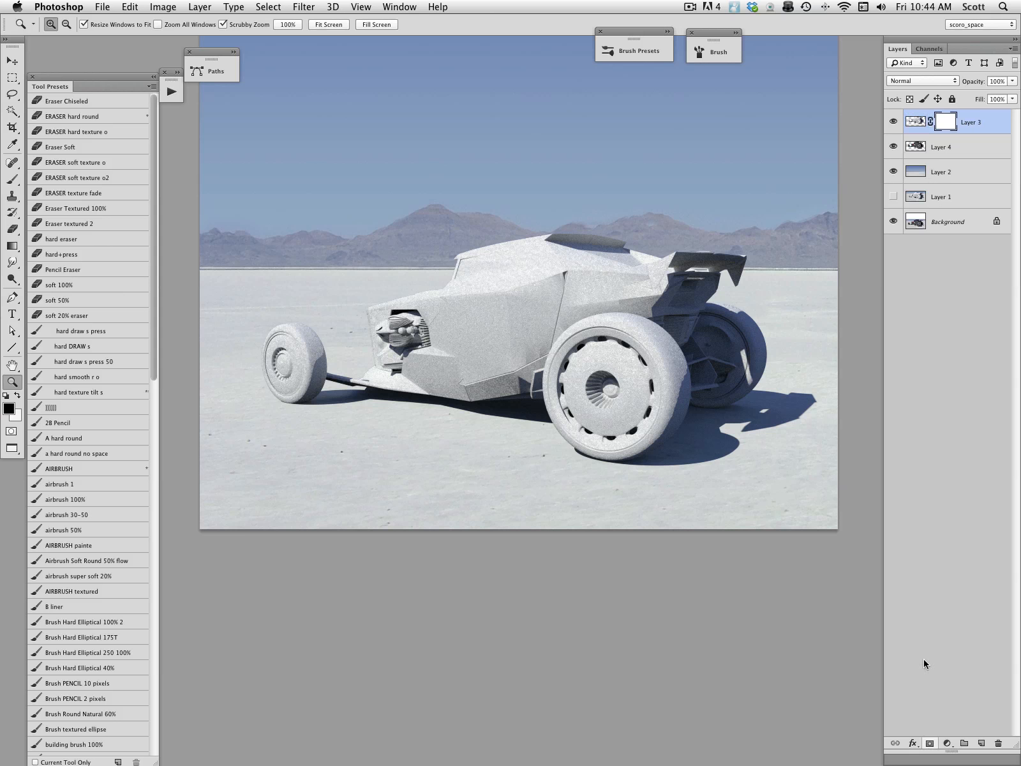
Paint black on Layer 3's mask over the side window with the [[[[[[ brush preset at size 50
{"action": "left_click", "coordinate": [566, 382]}
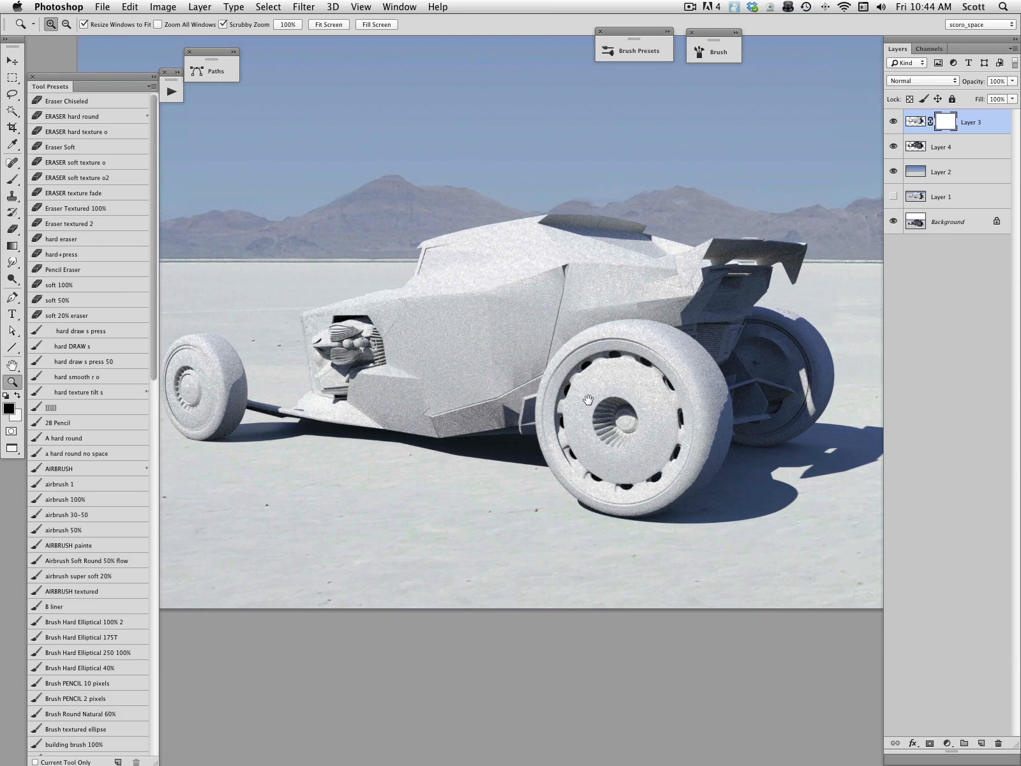
{"action": "left_click_drag", "start_coordinate": [587, 399], "coordinate": [608, 337]}
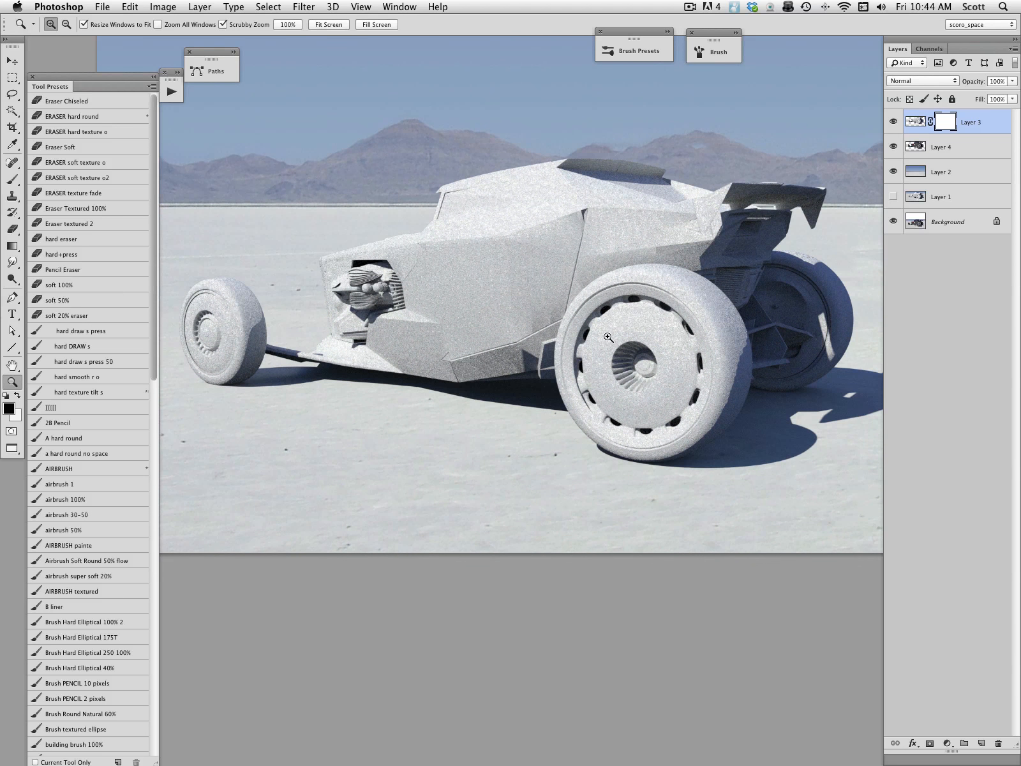
{"action": "left_click", "coordinate": [917, 121]}
{"action": "left_click", "coordinate": [948, 122]}
{"action": "left_click", "coordinate": [80, 409]}
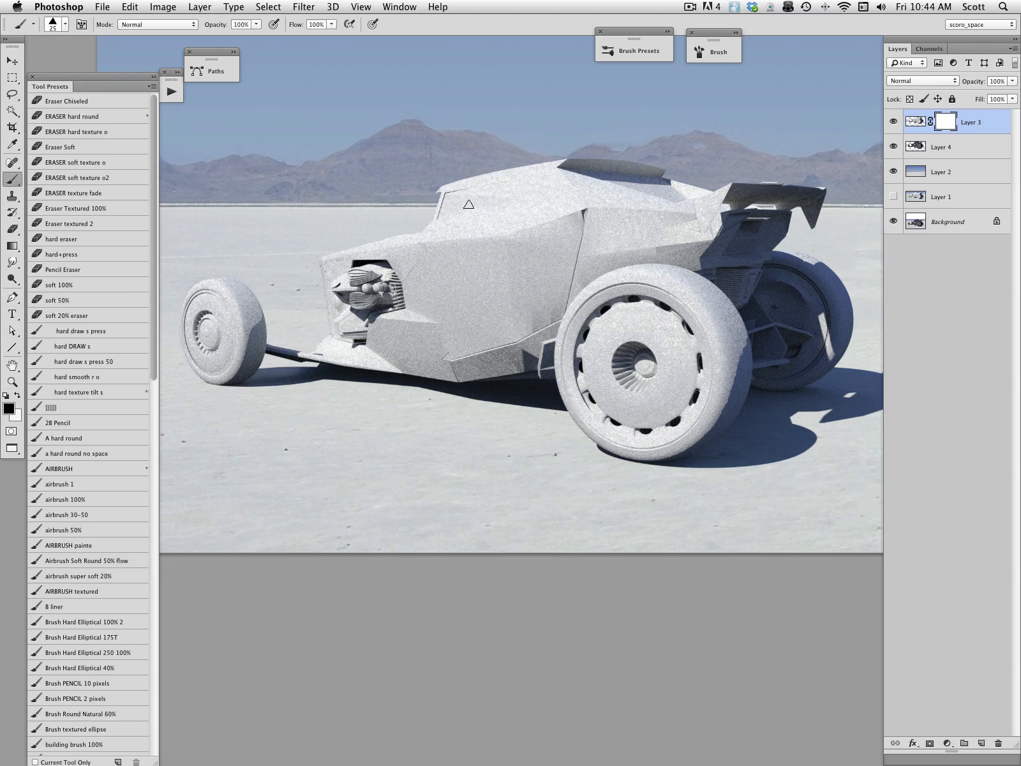
{"action": "key", "text": "bracketright"}
{"action": "key", "text": "bracketright"}
{"action": "key", "text": "bracketright"}
{"action": "key", "text": "bracketright"}
{"action": "key", "text": "bracketright"}
{"action": "key", "text": "bracketright"}
{"action": "key", "text": "bracketleft"}
{"action": "key", "text": "bracketleft"}
{"action": "key", "text": "bracketleft"}
{"action": "key", "text": "bracketleft"}
{"action": "key", "text": "bracketleft"}
{"action": "key", "text": "bracketright"}
{"action": "key", "text": "bracketright"}
{"action": "mouse_move", "coordinate": [458, 196]}
{"action": "left_mouse_down"}
{"action": "mouse_move", "coordinate": [497, 196]}
{"action": "mouse_move", "coordinate": [472, 207]}
{"action": "mouse_move", "coordinate": [495, 201]}
{"action": "left_mouse_up"}
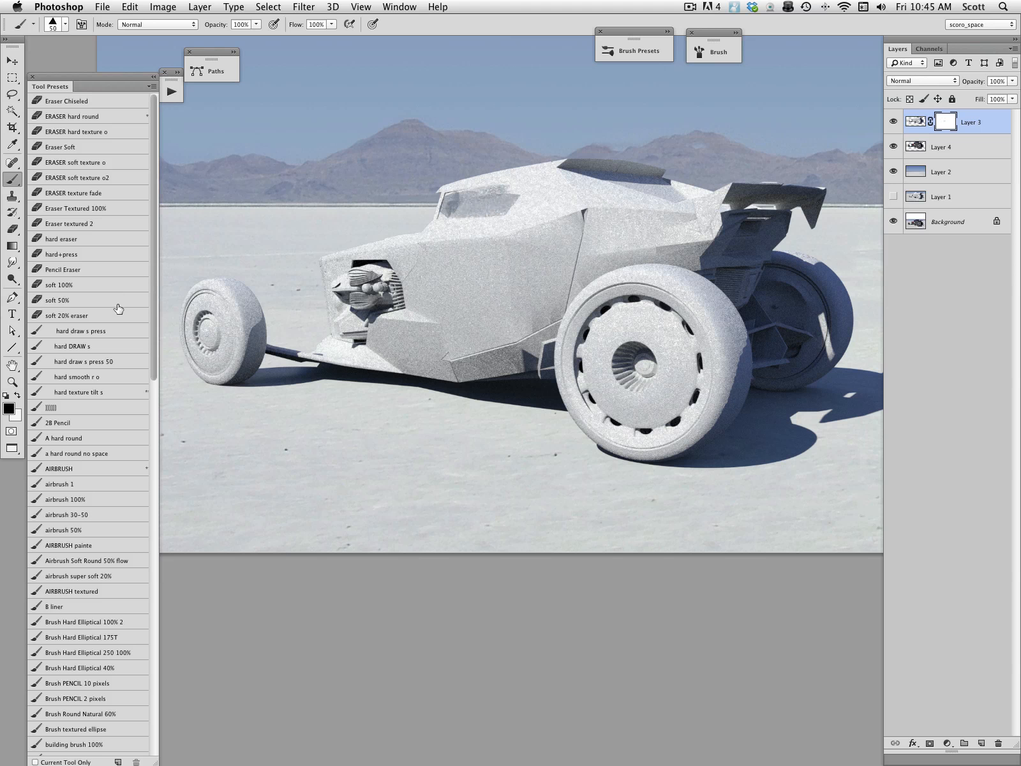
Darken the front part of the side window on Layer 3's mask with the Brush Hard Elliptical 100% 2 preset
{"action": "left_click_drag", "start_coordinate": [154, 359], "coordinate": [154, 344]}
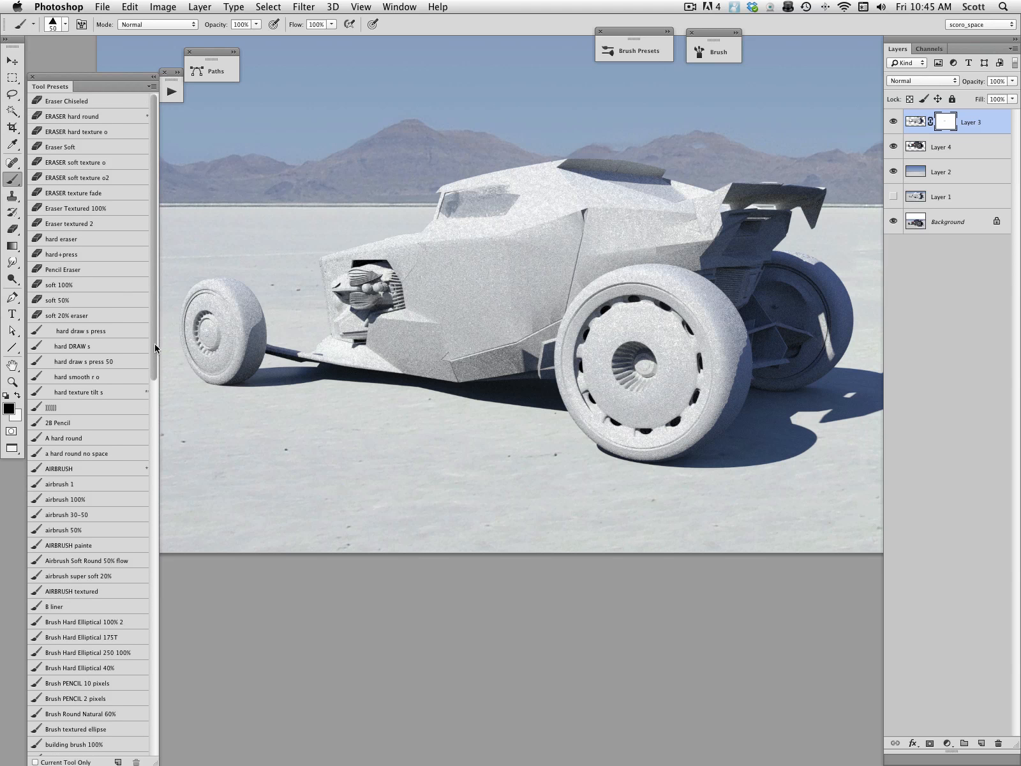
{"action": "left_click", "coordinate": [130, 621]}
{"action": "mouse_move", "coordinate": [469, 199]}
{"action": "left_mouse_down"}
{"action": "mouse_move", "coordinate": [449, 220]}
{"action": "mouse_move", "coordinate": [472, 193]}
{"action": "left_mouse_up"}
Try the texture tree leaves brush at size 70 in black over the rear half of the side window
{"action": "left_click_drag", "start_coordinate": [151, 372], "coordinate": [147, 752]}
{"action": "left_click", "coordinate": [120, 616]}
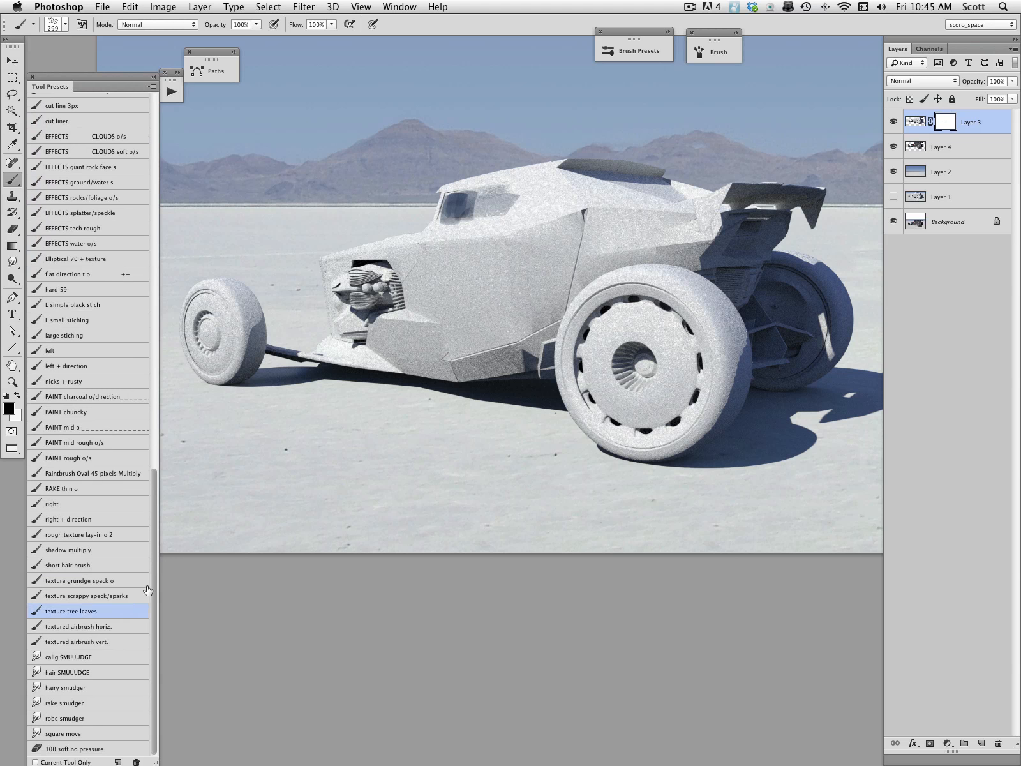
{"action": "key", "text": "bracketleft"}
{"action": "key", "text": "bracketleft"}
{"action": "left_click_drag", "start_coordinate": [490, 200], "coordinate": [479, 214]}
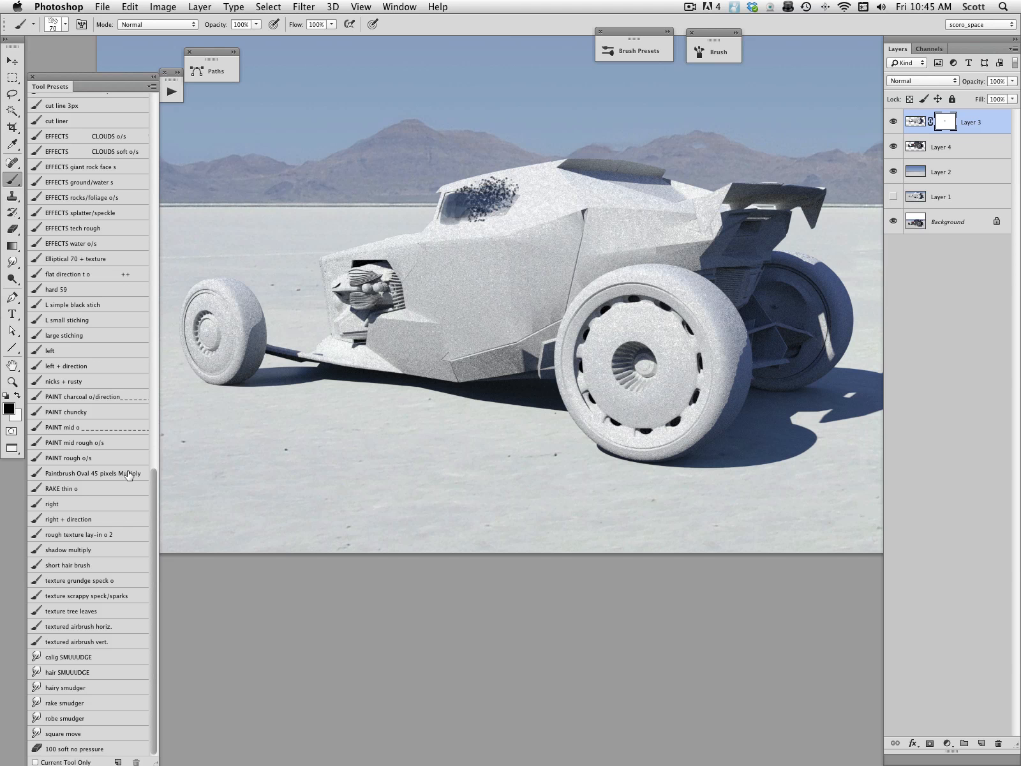
Mask out the salt over the side window using the PAINT mid o brush in black, restoring its upper rear corner with white
{"action": "left_click", "coordinate": [109, 430]}
{"action": "mouse_move", "coordinate": [501, 201]}
{"action": "left_mouse_down"}
{"action": "mouse_move", "coordinate": [463, 198]}
{"action": "mouse_move", "coordinate": [497, 187]}
{"action": "mouse_move", "coordinate": [478, 180]}
{"action": "mouse_move", "coordinate": [512, 179]}
{"action": "mouse_move", "coordinate": [470, 201]}
{"action": "mouse_move", "coordinate": [489, 207]}
{"action": "mouse_move", "coordinate": [517, 180]}
{"action": "mouse_move", "coordinate": [530, 199]}
{"action": "mouse_move", "coordinate": [509, 221]}
{"action": "left_mouse_up"}
{"action": "left_click", "coordinate": [18, 397]}
{"action": "mouse_move", "coordinate": [539, 196]}
{"action": "left_mouse_down"}
{"action": "mouse_move", "coordinate": [512, 205]}
{"action": "mouse_move", "coordinate": [506, 175]}
{"action": "mouse_move", "coordinate": [478, 176]}
{"action": "mouse_move", "coordinate": [417, 225]}
{"action": "mouse_move", "coordinate": [454, 216]}
{"action": "mouse_move", "coordinate": [488, 228]}
{"action": "mouse_move", "coordinate": [532, 173]}
{"action": "mouse_move", "coordinate": [523, 213]}
{"action": "mouse_move", "coordinate": [508, 213]}
{"action": "mouse_move", "coordinate": [403, 299]}
{"action": "mouse_move", "coordinate": [451, 211]}
{"action": "mouse_move", "coordinate": [472, 196]}
{"action": "mouse_move", "coordinate": [459, 201]}
{"action": "mouse_move", "coordinate": [508, 190]}
{"action": "mouse_move", "coordinate": [503, 201]}
{"action": "mouse_move", "coordinate": [453, 218]}
{"action": "mouse_move", "coordinate": [511, 203]}
{"action": "mouse_move", "coordinate": [513, 212]}
{"action": "mouse_move", "coordinate": [453, 219]}
{"action": "mouse_move", "coordinate": [494, 200]}
{"action": "mouse_move", "coordinate": [448, 214]}
{"action": "mouse_move", "coordinate": [454, 202]}
{"action": "mouse_move", "coordinate": [501, 204]}
{"action": "mouse_move", "coordinate": [453, 218]}
{"action": "mouse_move", "coordinate": [494, 209]}
{"action": "mouse_move", "coordinate": [470, 215]}
{"action": "mouse_move", "coordinate": [514, 188]}
{"action": "mouse_move", "coordinate": [522, 204]}
{"action": "mouse_move", "coordinate": [521, 188]}
{"action": "mouse_move", "coordinate": [513, 192]}
{"action": "mouse_move", "coordinate": [523, 206]}
{"action": "mouse_move", "coordinate": [516, 185]}
{"action": "mouse_move", "coordinate": [503, 216]}
{"action": "mouse_move", "coordinate": [518, 183]}
{"action": "left_mouse_up"}
{"action": "left_click", "coordinate": [18, 397]}
Paint white at brush size 40 along the window's rear and lower edges to restore salt, then switch to black at size 30
{"action": "key", "text": "bracketleft"}
{"action": "key", "text": "bracketleft"}
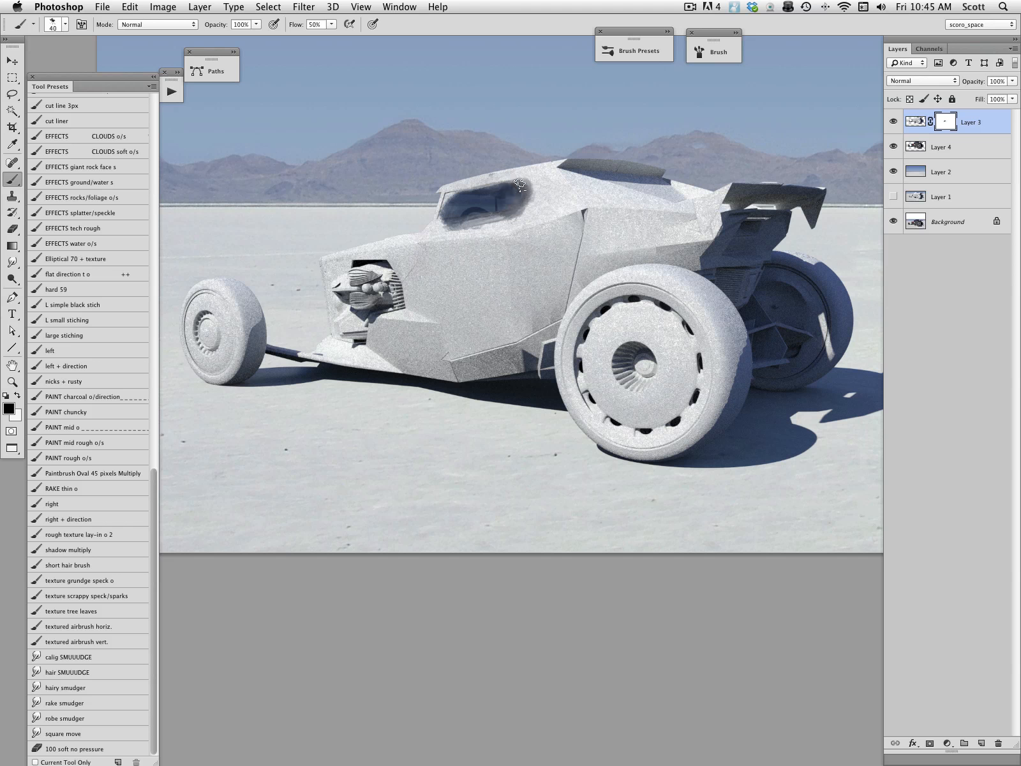
{"action": "key", "text": "x"}
{"action": "mouse_move", "coordinate": [536, 185]}
{"action": "left_mouse_down"}
{"action": "mouse_move", "coordinate": [516, 218]}
{"action": "mouse_move", "coordinate": [534, 185]}
{"action": "mouse_move", "coordinate": [523, 195]}
{"action": "mouse_move", "coordinate": [512, 179]}
{"action": "mouse_move", "coordinate": [539, 211]}
{"action": "left_mouse_up"}
{"action": "left_click_drag", "start_coordinate": [434, 233], "coordinate": [538, 217]}
{"action": "left_click", "coordinate": [19, 395]}
{"action": "key", "text": "bracketright"}
{"action": "key", "text": "bracketleft"}
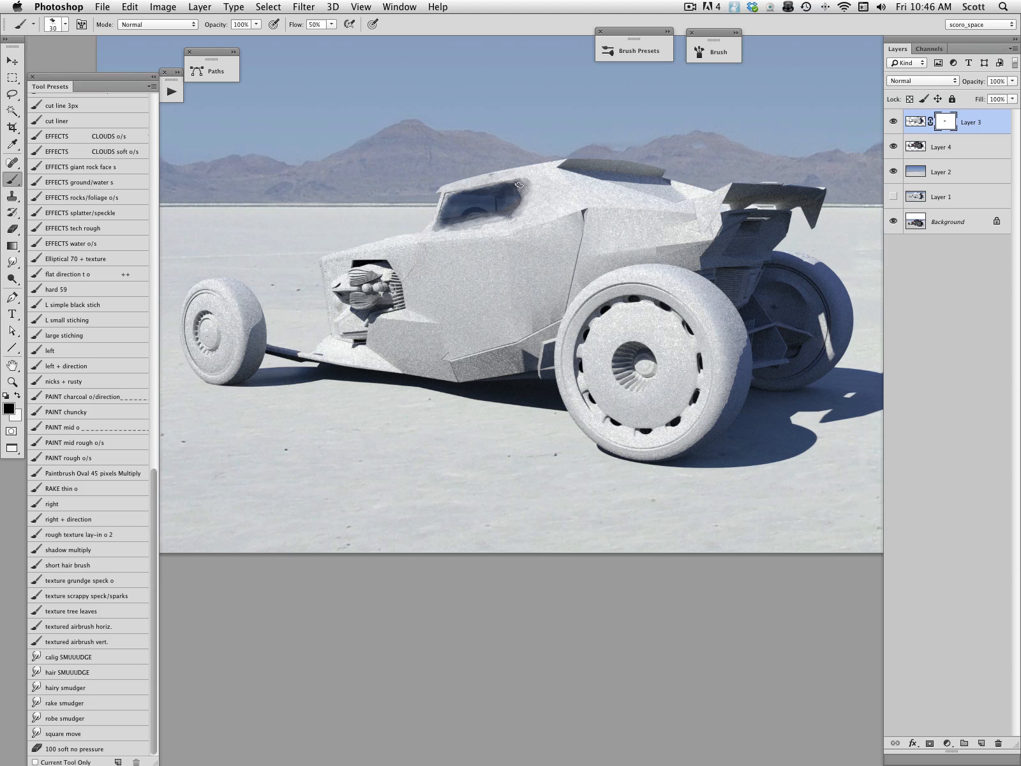
Paint black on Layer 3's mask down the body seam behind the window to the rear wheel, revealing the black car beneath
{"action": "left_click", "coordinate": [18, 396]}
{"action": "left_click", "coordinate": [17, 395]}
{"action": "mouse_move", "coordinate": [588, 225]}
{"action": "left_mouse_down"}
{"action": "mouse_move", "coordinate": [574, 208]}
{"action": "mouse_move", "coordinate": [571, 224]}
{"action": "mouse_move", "coordinate": [591, 227]}
{"action": "mouse_move", "coordinate": [583, 201]}
{"action": "mouse_move", "coordinate": [591, 215]}
{"action": "mouse_move", "coordinate": [585, 201]}
{"action": "mouse_move", "coordinate": [570, 288]}
{"action": "mouse_move", "coordinate": [552, 321]}
{"action": "mouse_move", "coordinate": [463, 358]}
{"action": "mouse_move", "coordinate": [560, 323]}
{"action": "left_mouse_up"}
{"action": "key", "text": "bracketleft"}
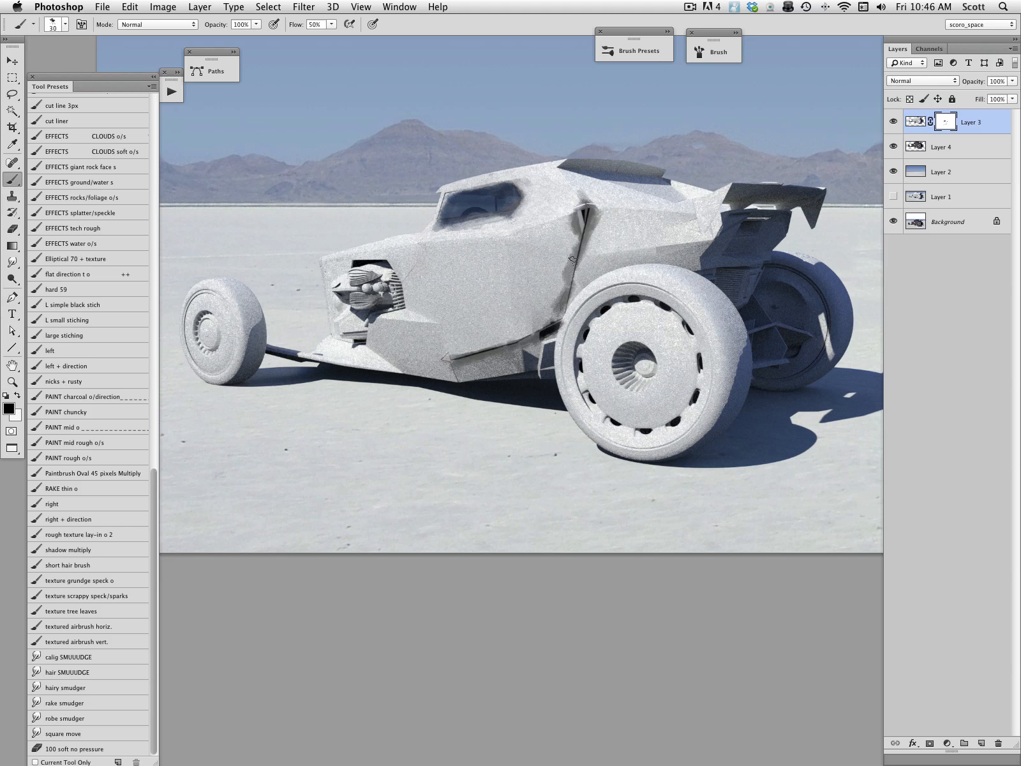
{"action": "left_click_drag", "start_coordinate": [573, 259], "coordinate": [571, 273]}
{"action": "left_click_drag", "start_coordinate": [586, 214], "coordinate": [577, 223]}
Paint white on Layer 3's mask along the lower body crease ahead of the rear wheel to bring back salt
{"action": "left_click", "coordinate": [18, 396]}
{"action": "left_click_drag", "start_coordinate": [446, 360], "coordinate": [511, 338]}
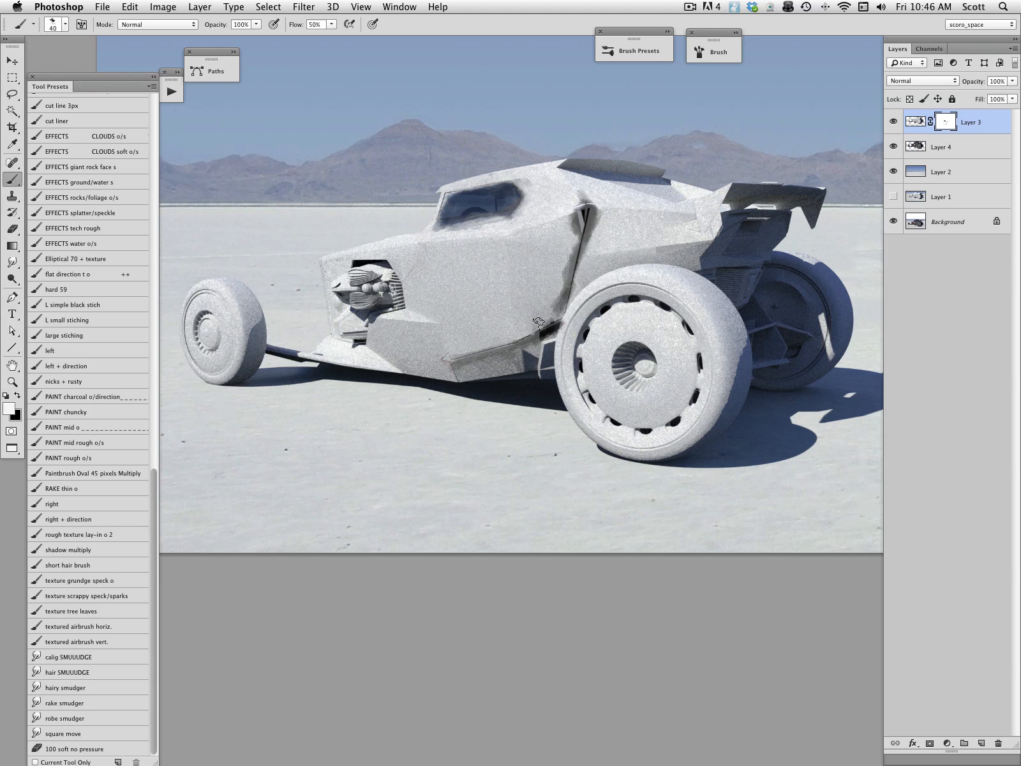
{"action": "left_click_drag", "start_coordinate": [446, 368], "coordinate": [551, 331]}
{"action": "scroll", "coordinate": [141, 485], "scroll_direction": "up", "scroll_amount": 4}
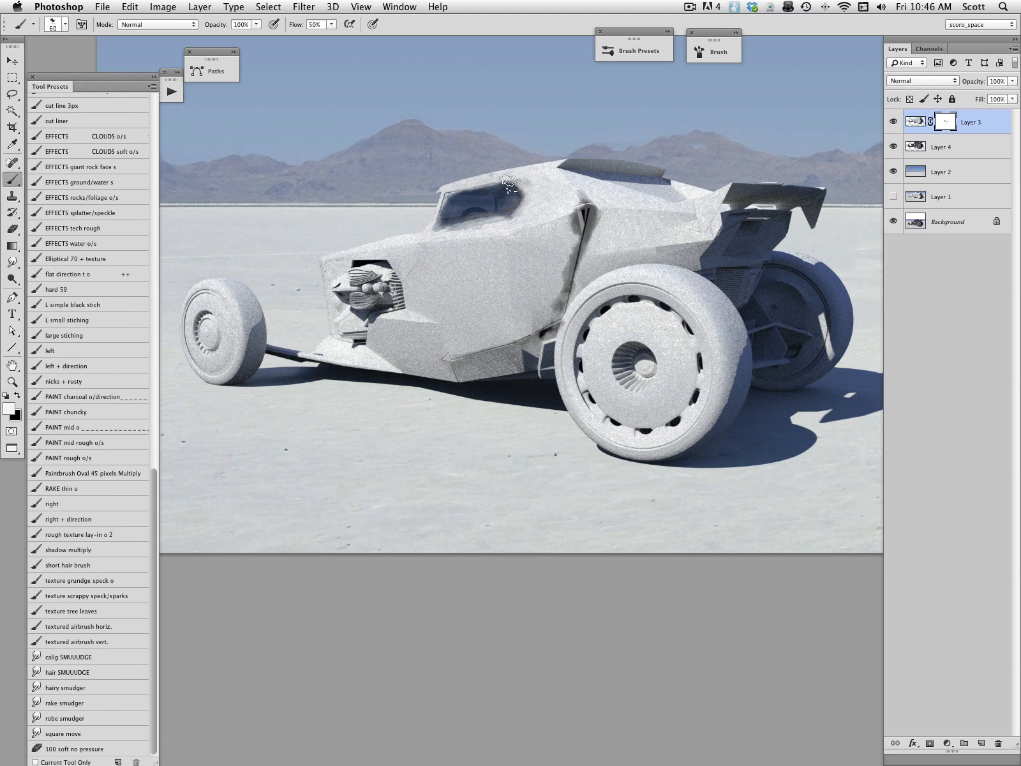
Paint black on Layer 3's mask along the roof's upper edge, reducing the brush to size 70, to expose the black car
{"action": "left_click", "coordinate": [17, 395]}
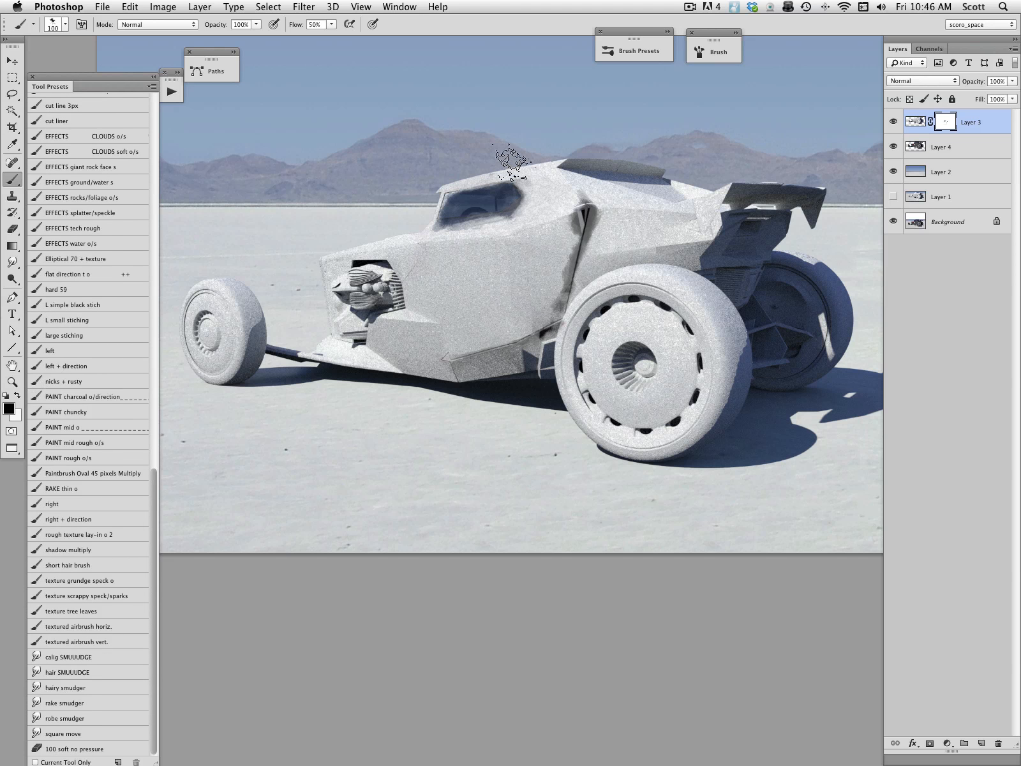
{"action": "key", "text": "bracketleft"}
{"action": "key", "text": "bracketleft"}
{"action": "key", "text": "bracketleft"}
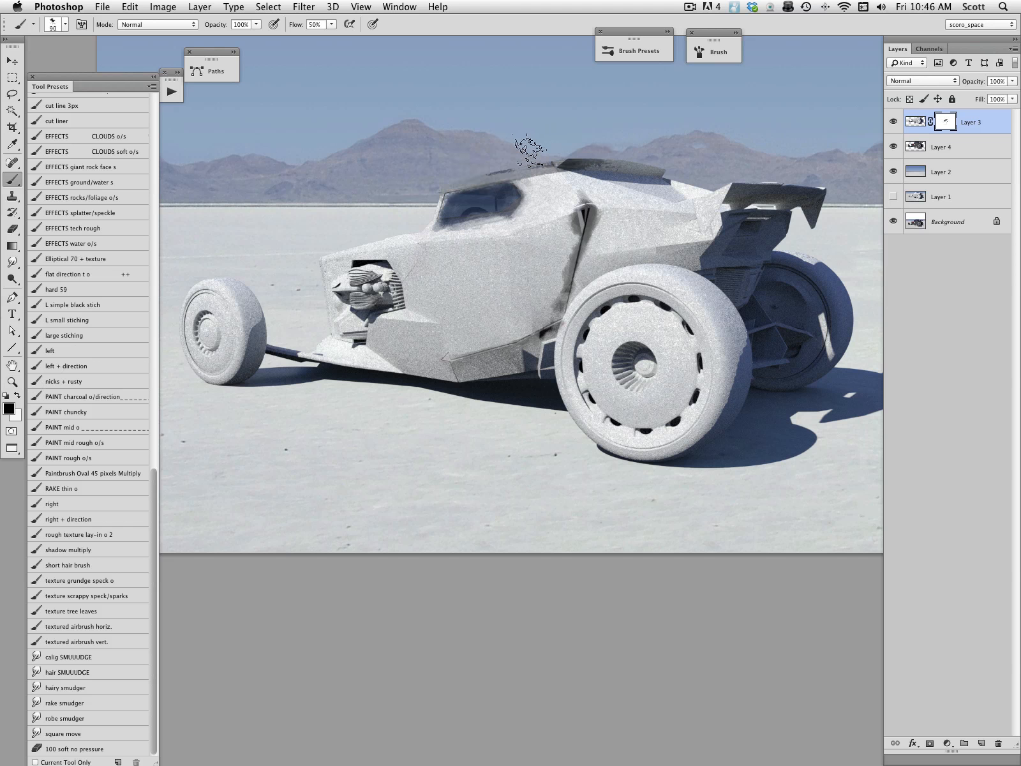
{"action": "left_click_drag", "start_coordinate": [446, 187], "coordinate": [569, 156]}
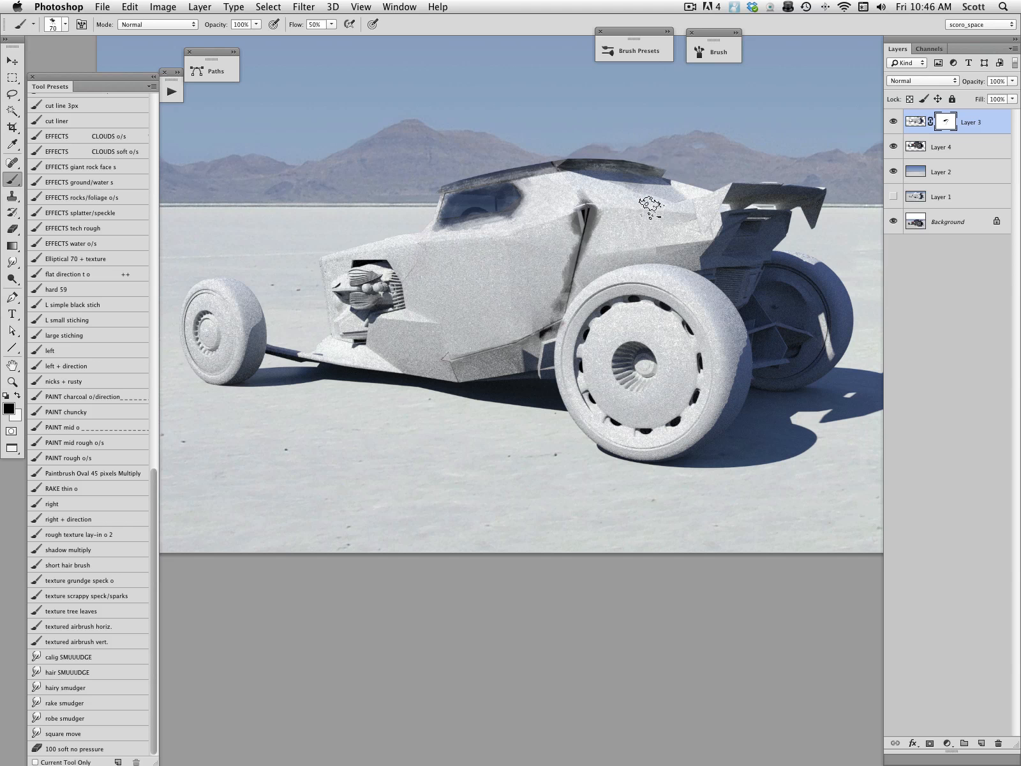
Paint Layer 3's mask black with the airbrush super soft 20% preset, up to size 100, over the rear window, window surround and hood
{"action": "left_click", "coordinate": [560, 185]}
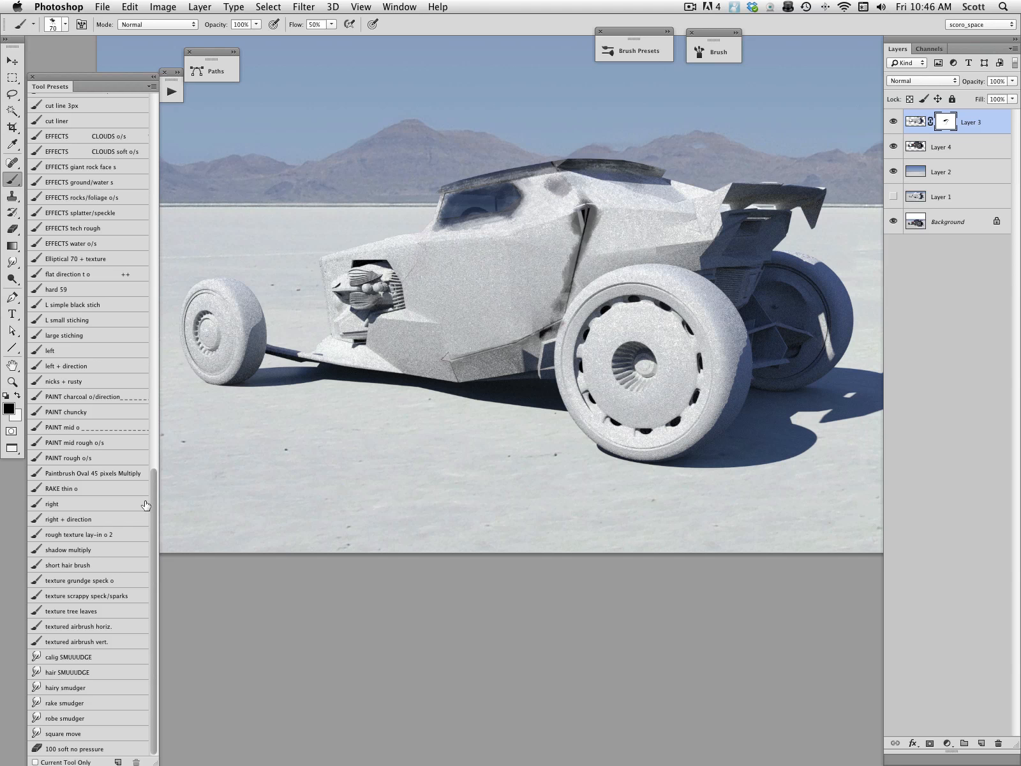
{"action": "scroll", "coordinate": [144, 504], "scroll_direction": "up", "scroll_amount": 10}
{"action": "scroll", "coordinate": [143, 276], "scroll_direction": "up", "scroll_amount": 4}
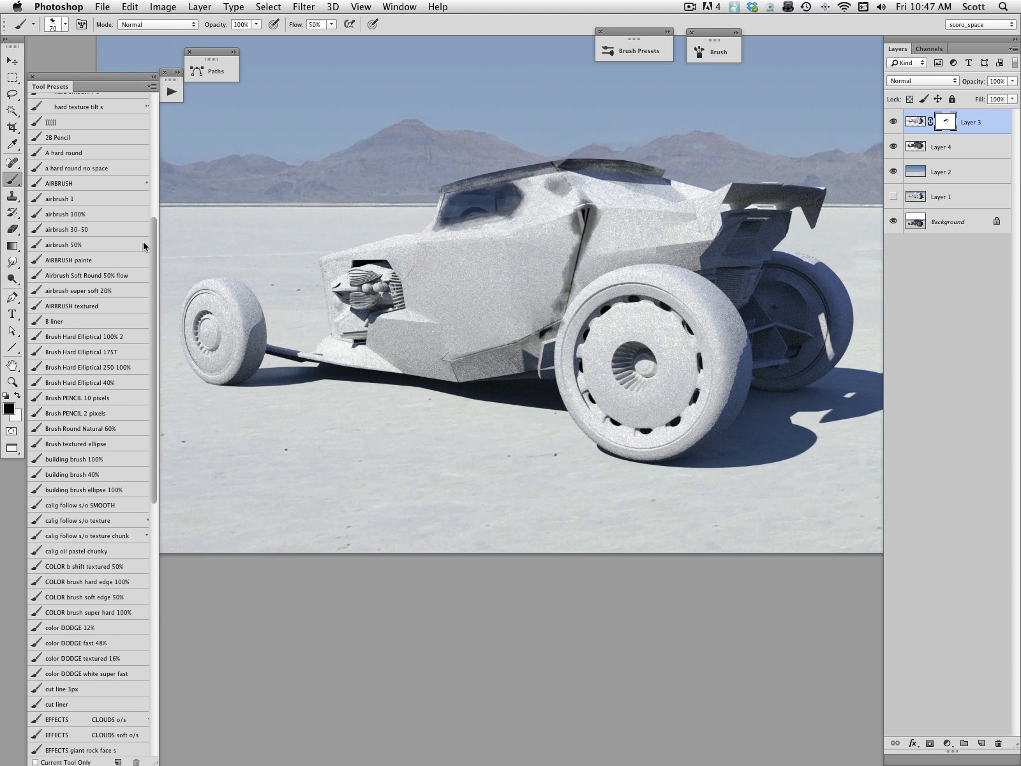
{"action": "left_click", "coordinate": [113, 291]}
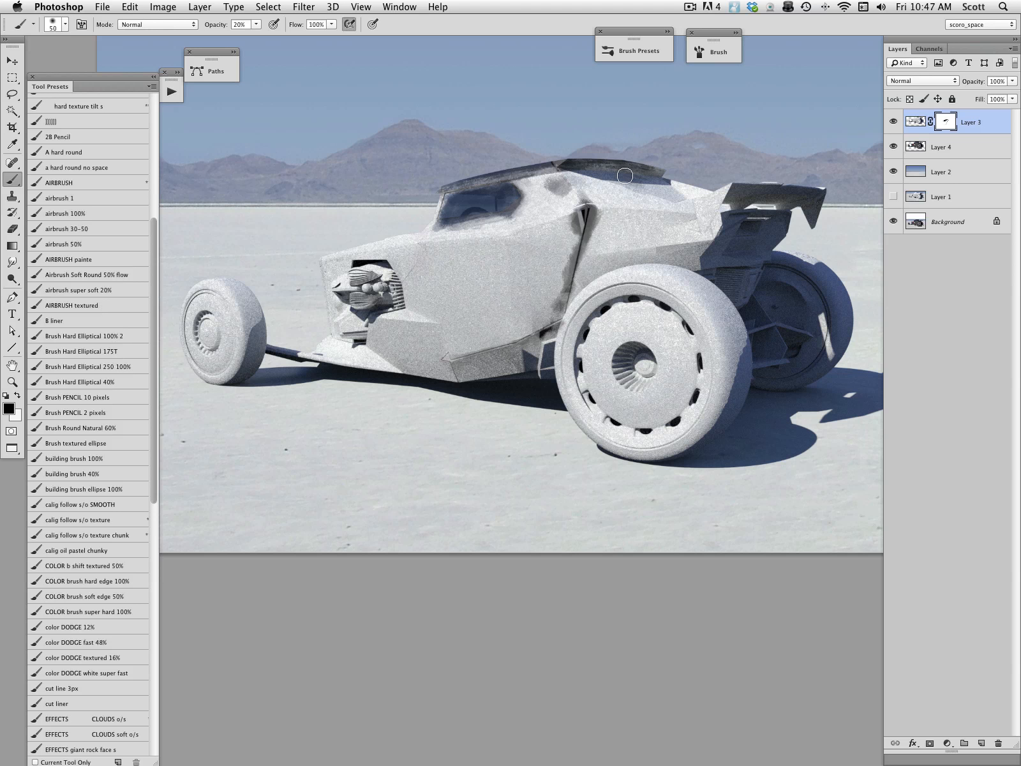
{"action": "mouse_move", "coordinate": [583, 174]}
{"action": "left_mouse_down"}
{"action": "mouse_move", "coordinate": [657, 191]}
{"action": "mouse_move", "coordinate": [611, 177]}
{"action": "mouse_move", "coordinate": [733, 192]}
{"action": "mouse_move", "coordinate": [659, 178]}
{"action": "mouse_move", "coordinate": [673, 198]}
{"action": "mouse_move", "coordinate": [553, 169]}
{"action": "mouse_move", "coordinate": [649, 176]}
{"action": "left_mouse_up"}
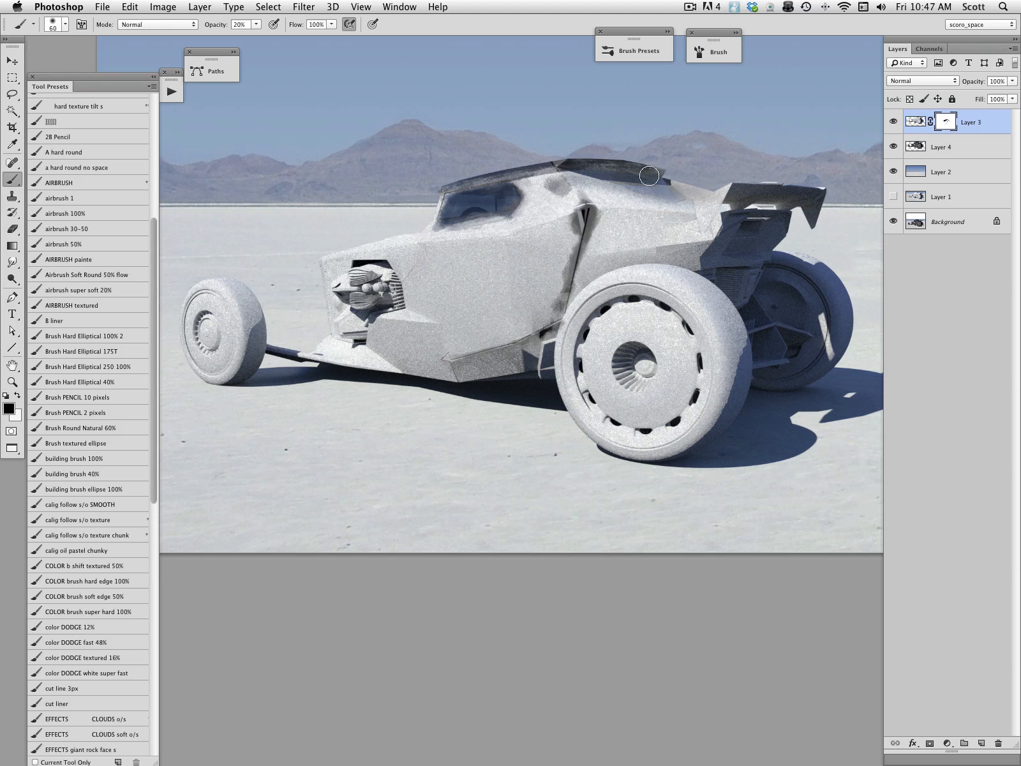
{"action": "mouse_move", "coordinate": [563, 165]}
{"action": "left_mouse_down"}
{"action": "mouse_move", "coordinate": [606, 183]}
{"action": "mouse_move", "coordinate": [589, 175]}
{"action": "mouse_move", "coordinate": [532, 191]}
{"action": "mouse_move", "coordinate": [645, 196]}
{"action": "mouse_move", "coordinate": [417, 219]}
{"action": "mouse_move", "coordinate": [337, 241]}
{"action": "left_mouse_up"}
{"action": "key", "text": "]"}
{"action": "mouse_move", "coordinate": [518, 211]}
{"action": "left_mouse_down"}
{"action": "mouse_move", "coordinate": [616, 208]}
{"action": "mouse_move", "coordinate": [443, 231]}
{"action": "mouse_move", "coordinate": [550, 246]}
{"action": "left_mouse_up"}
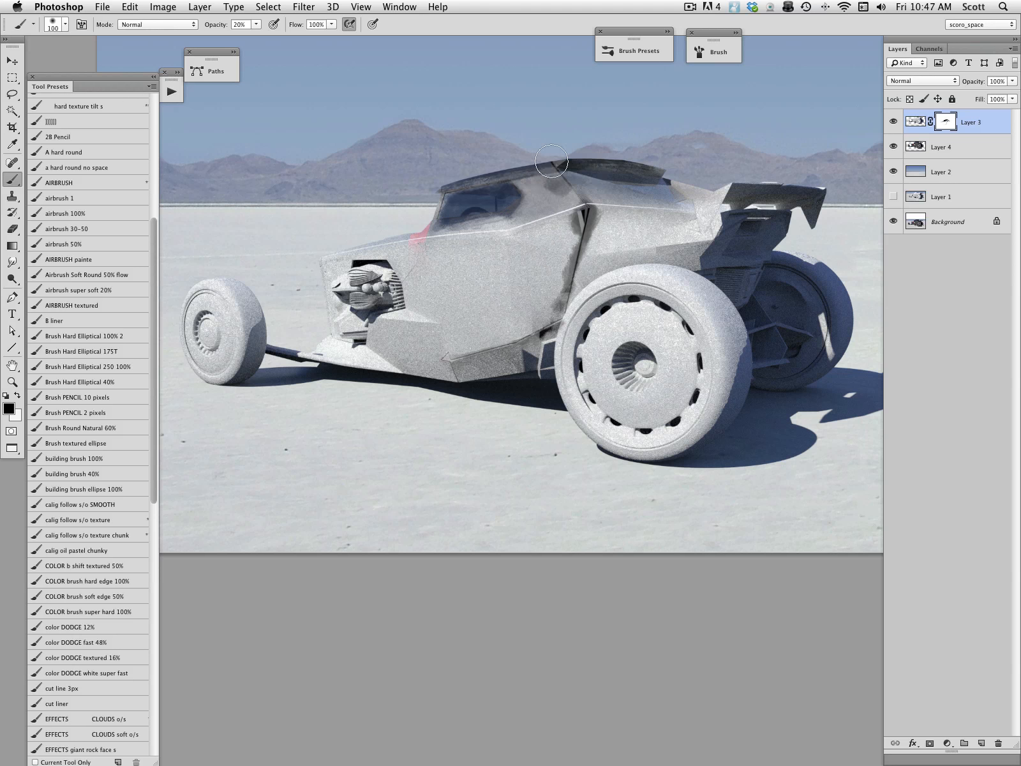
Paint black on Layer 3's mask with the PAINT mid o preset at size 150 along the beltline from behind the window to the hood
{"action": "left_click_drag", "start_coordinate": [150, 433], "coordinate": [150, 686]}
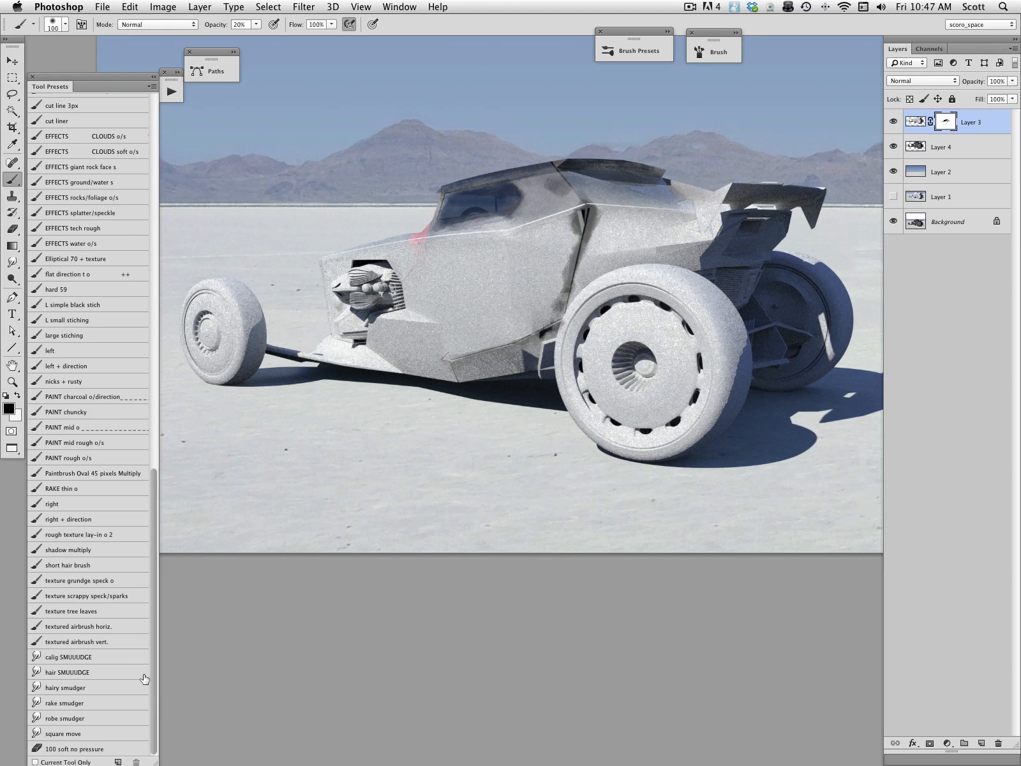
{"action": "left_click", "coordinate": [103, 427]}
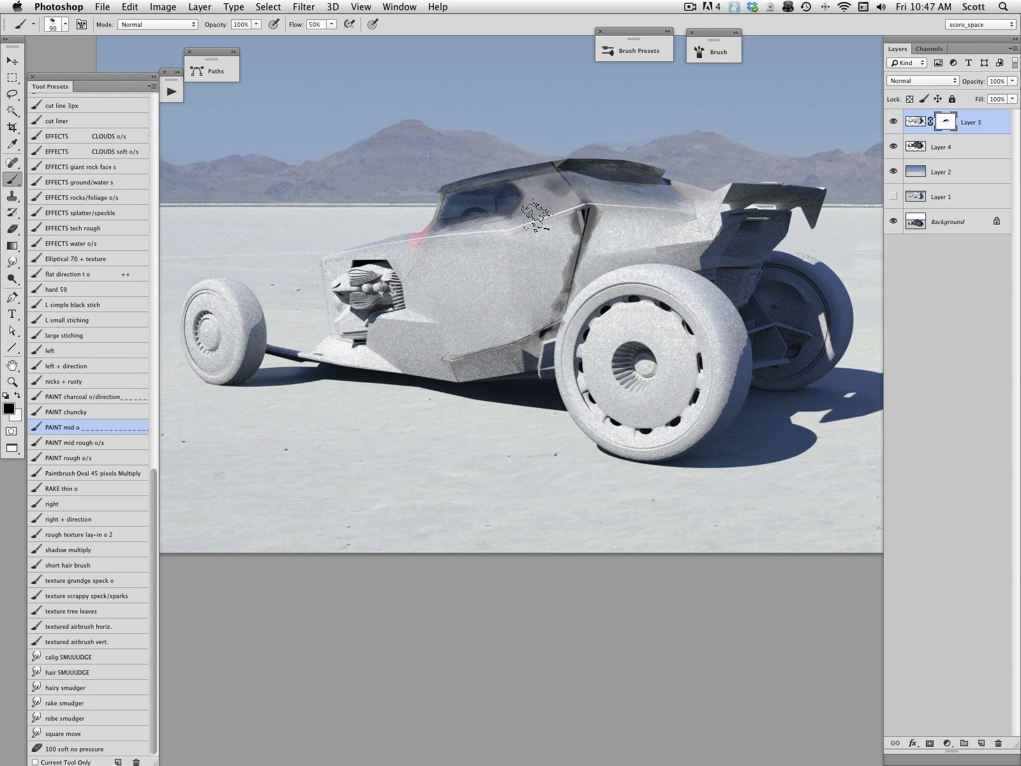
{"action": "key", "text": "bracketright"}
{"action": "key", "text": "bracketright"}
{"action": "key", "text": "bracketright"}
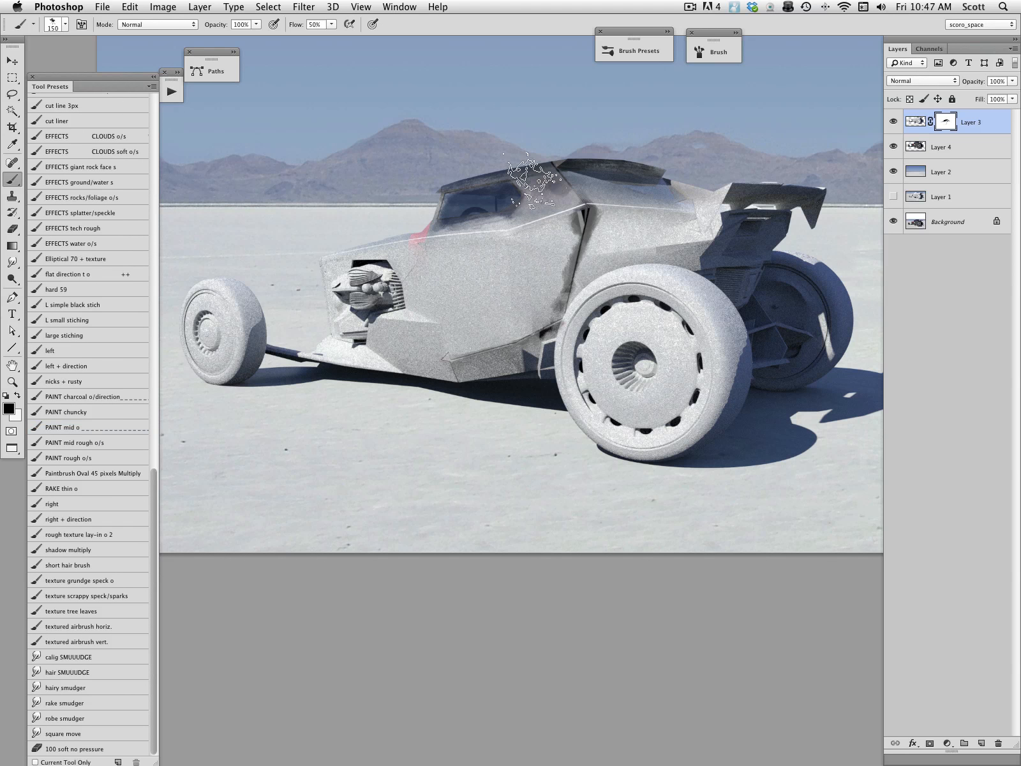
{"action": "mouse_move", "coordinate": [548, 206]}
{"action": "left_mouse_down"}
{"action": "mouse_move", "coordinate": [506, 225]}
{"action": "mouse_move", "coordinate": [560, 196]}
{"action": "mouse_move", "coordinate": [598, 197]}
{"action": "mouse_move", "coordinate": [576, 183]}
{"action": "mouse_move", "coordinate": [668, 202]}
{"action": "mouse_move", "coordinate": [573, 175]}
{"action": "mouse_move", "coordinate": [458, 231]}
{"action": "mouse_move", "coordinate": [482, 226]}
{"action": "mouse_move", "coordinate": [404, 244]}
{"action": "mouse_move", "coordinate": [384, 241]}
{"action": "mouse_move", "coordinate": [438, 231]}
{"action": "mouse_move", "coordinate": [324, 244]}
{"action": "mouse_move", "coordinate": [421, 237]}
{"action": "left_mouse_up"}
Paint black on Layer 3's mask at brush size 100 down the near rear tyre's tread to expose the dark rubber
{"action": "key", "text": "["}
{"action": "key", "text": "["}
{"action": "key", "text": "["}
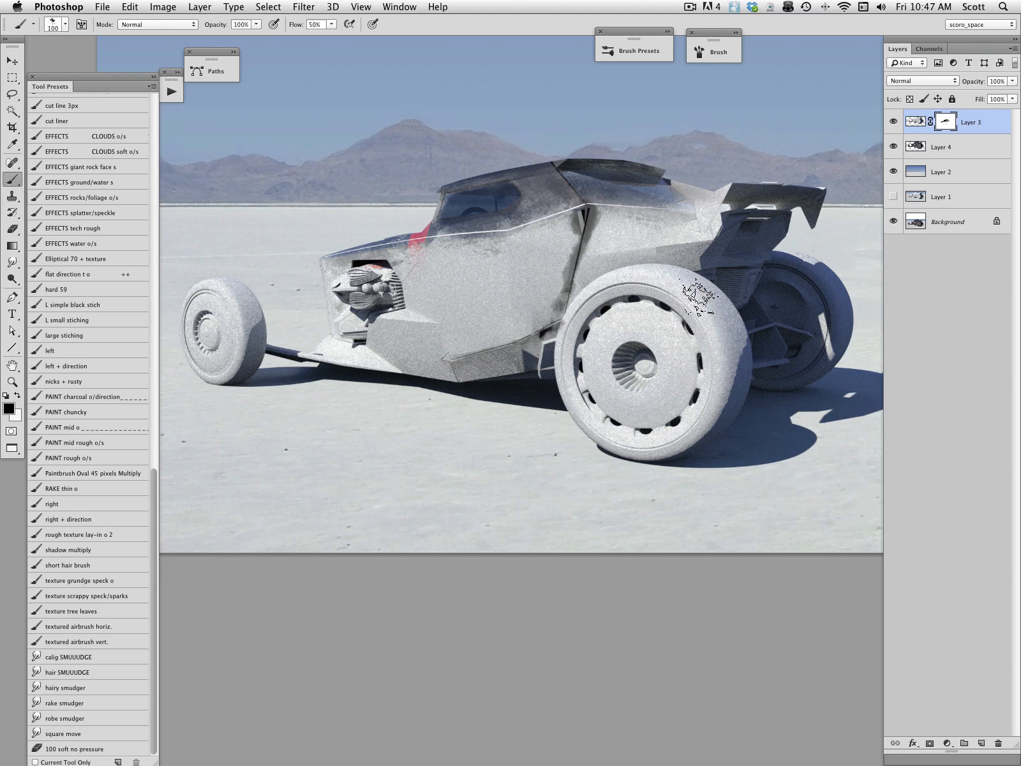
{"action": "left_click_drag", "start_coordinate": [674, 280], "coordinate": [724, 362]}
{"action": "mouse_move", "coordinate": [705, 301]}
{"action": "left_mouse_down"}
{"action": "mouse_move", "coordinate": [736, 389]}
{"action": "mouse_move", "coordinate": [736, 354]}
{"action": "mouse_move", "coordinate": [710, 439]}
{"action": "mouse_move", "coordinate": [737, 392]}
{"action": "mouse_move", "coordinate": [663, 463]}
{"action": "left_mouse_up"}
{"action": "left_click_drag", "start_coordinate": [681, 280], "coordinate": [723, 401]}
Paint black on Layer 3's mask over the far rear tyre at brush size 70 and over the front wheel with a smaller brush
{"action": "key", "text": "["}
{"action": "key", "text": "["}
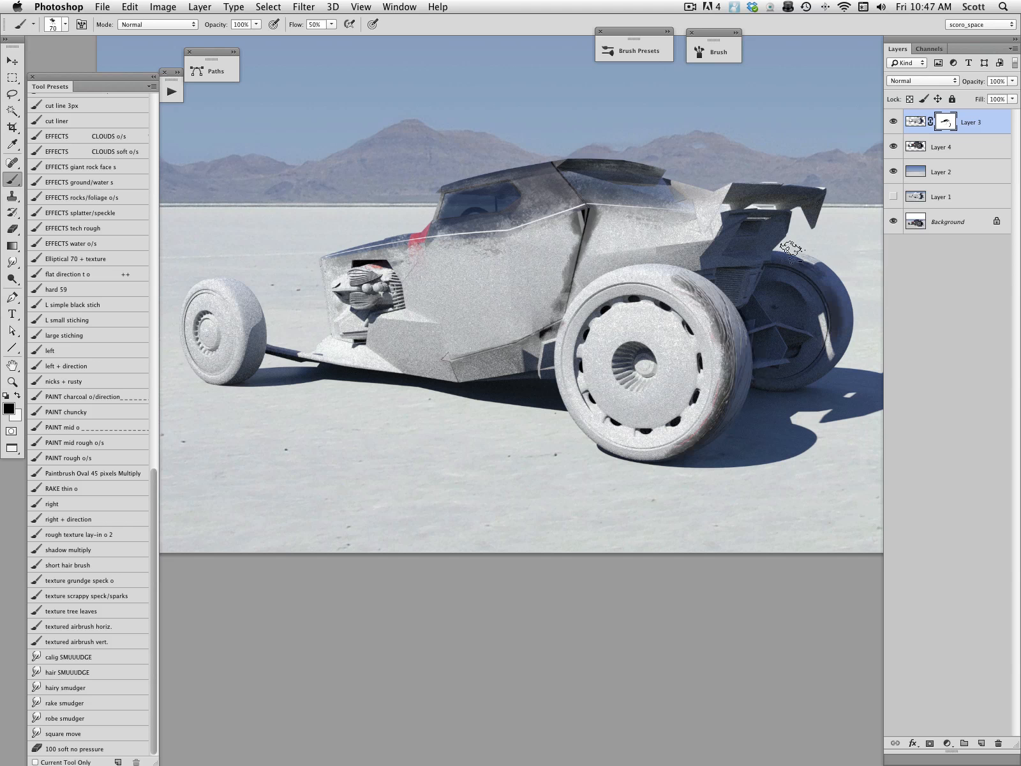
{"action": "left_click_drag", "start_coordinate": [829, 271], "coordinate": [833, 365]}
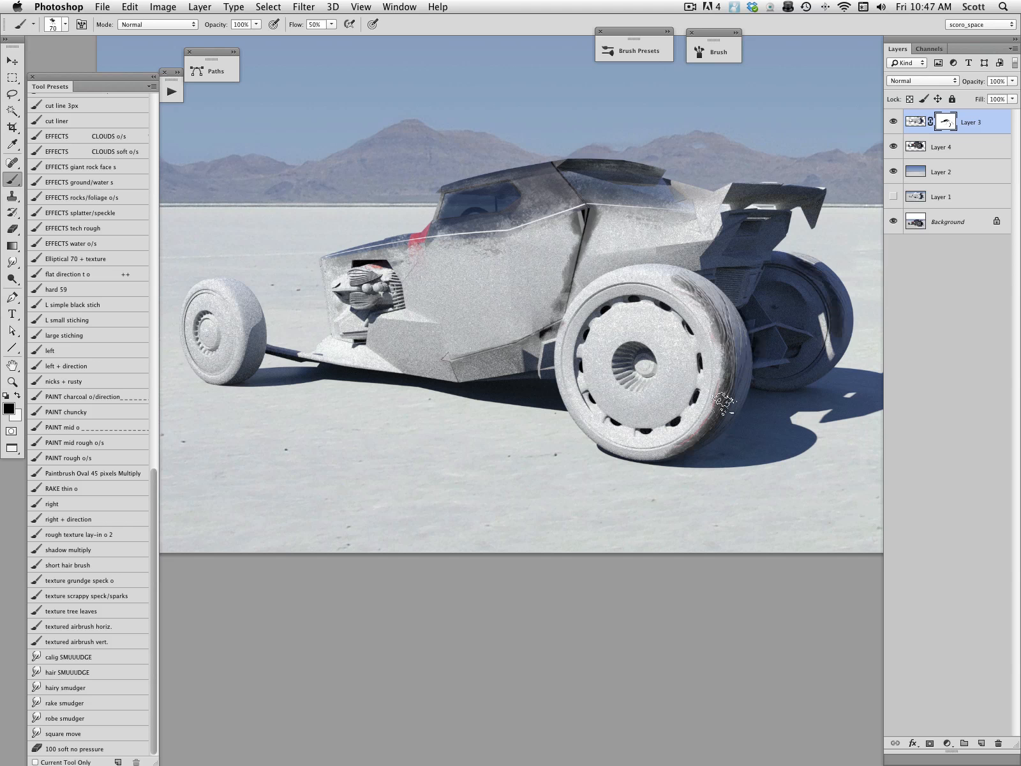
{"action": "key", "text": "["}
{"action": "mouse_move", "coordinate": [259, 323]}
{"action": "left_mouse_down"}
{"action": "mouse_move", "coordinate": [244, 358]}
{"action": "mouse_move", "coordinate": [245, 291]}
{"action": "mouse_move", "coordinate": [242, 374]}
{"action": "mouse_move", "coordinate": [227, 278]}
{"action": "mouse_move", "coordinate": [250, 358]}
{"action": "mouse_move", "coordinate": [245, 300]}
{"action": "mouse_move", "coordinate": [253, 320]}
{"action": "mouse_move", "coordinate": [248, 294]}
{"action": "mouse_move", "coordinate": [241, 381]}
{"action": "mouse_move", "coordinate": [238, 295]}
{"action": "mouse_move", "coordinate": [190, 290]}
{"action": "mouse_move", "coordinate": [219, 298]}
{"action": "mouse_move", "coordinate": [212, 360]}
{"action": "mouse_move", "coordinate": [201, 324]}
{"action": "mouse_move", "coordinate": [220, 328]}
{"action": "mouse_move", "coordinate": [217, 310]}
{"action": "mouse_move", "coordinate": [222, 340]}
{"action": "mouse_move", "coordinate": [203, 296]}
{"action": "mouse_move", "coordinate": [223, 364]}
{"action": "mouse_move", "coordinate": [213, 303]}
{"action": "mouse_move", "coordinate": [217, 370]}
{"action": "mouse_move", "coordinate": [204, 330]}
{"action": "mouse_move", "coordinate": [219, 308]}
{"action": "mouse_move", "coordinate": [208, 371]}
{"action": "mouse_move", "coordinate": [237, 320]}
{"action": "mouse_move", "coordinate": [203, 324]}
{"action": "left_mouse_up"}
Paint black on Layer 3's mask at brush size 150 over the near rear wheel, door, engine, rear bodywork and spoiler to reveal the painted car
{"action": "key", "text": "bracketright"}
{"action": "key", "text": "bracketright"}
{"action": "key", "text": "bracketright"}
{"action": "key", "text": "bracketright"}
{"action": "key", "text": "bracketright"}
{"action": "key", "text": "bracketright"}
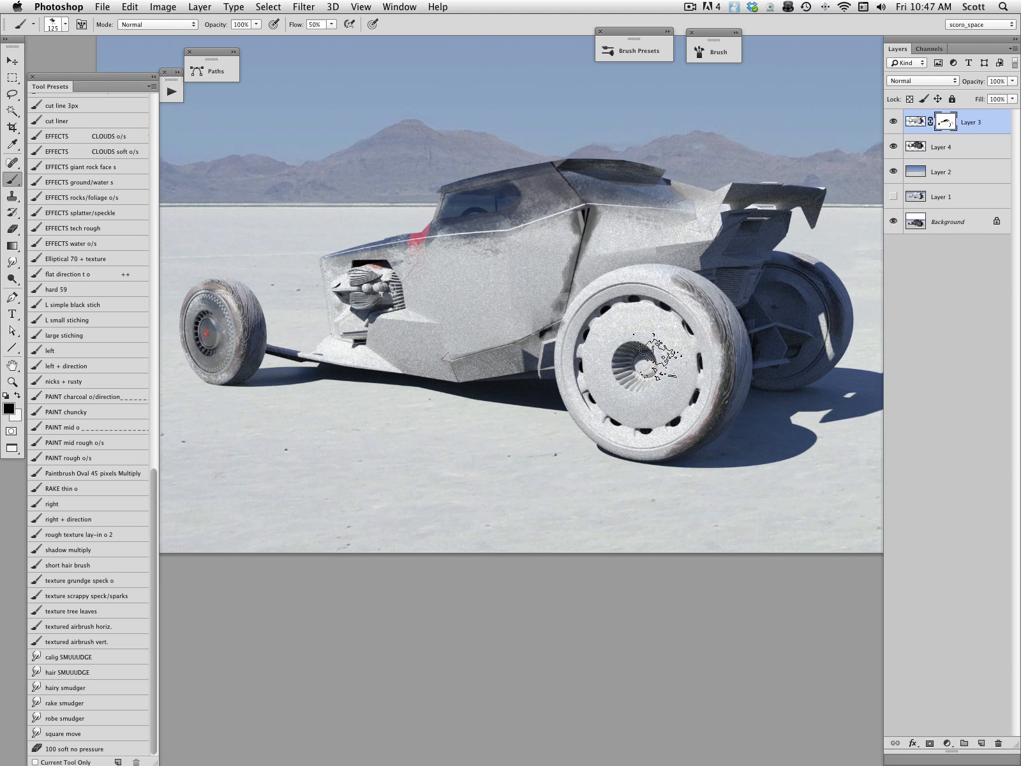
{"action": "key", "text": "bracketright"}
{"action": "mouse_move", "coordinate": [654, 354]}
{"action": "left_mouse_down"}
{"action": "mouse_move", "coordinate": [626, 399]}
{"action": "mouse_move", "coordinate": [618, 334]}
{"action": "mouse_move", "coordinate": [675, 392]}
{"action": "mouse_move", "coordinate": [592, 346]}
{"action": "mouse_move", "coordinate": [679, 391]}
{"action": "mouse_move", "coordinate": [630, 338]}
{"action": "mouse_move", "coordinate": [664, 369]}
{"action": "mouse_move", "coordinate": [599, 361]}
{"action": "mouse_move", "coordinate": [678, 365]}
{"action": "mouse_move", "coordinate": [580, 346]}
{"action": "mouse_move", "coordinate": [607, 395]}
{"action": "mouse_move", "coordinate": [641, 276]}
{"action": "mouse_move", "coordinate": [683, 376]}
{"action": "mouse_move", "coordinate": [694, 297]}
{"action": "mouse_move", "coordinate": [615, 274]}
{"action": "mouse_move", "coordinate": [600, 286]}
{"action": "mouse_move", "coordinate": [667, 258]}
{"action": "mouse_move", "coordinate": [682, 266]}
{"action": "mouse_move", "coordinate": [691, 247]}
{"action": "mouse_move", "coordinate": [704, 299]}
{"action": "mouse_move", "coordinate": [682, 425]}
{"action": "mouse_move", "coordinate": [614, 415]}
{"action": "mouse_move", "coordinate": [576, 323]}
{"action": "mouse_move", "coordinate": [649, 415]}
{"action": "mouse_move", "coordinate": [504, 306]}
{"action": "mouse_move", "coordinate": [508, 240]}
{"action": "mouse_move", "coordinate": [560, 213]}
{"action": "mouse_move", "coordinate": [458, 266]}
{"action": "mouse_move", "coordinate": [420, 256]}
{"action": "mouse_move", "coordinate": [467, 247]}
{"action": "mouse_move", "coordinate": [352, 278]}
{"action": "mouse_move", "coordinate": [365, 262]}
{"action": "mouse_move", "coordinate": [382, 289]}
{"action": "mouse_move", "coordinate": [360, 316]}
{"action": "mouse_move", "coordinate": [452, 286]}
{"action": "mouse_move", "coordinate": [415, 327]}
{"action": "mouse_move", "coordinate": [571, 223]}
{"action": "mouse_move", "coordinate": [527, 310]}
{"action": "mouse_move", "coordinate": [427, 349]}
{"action": "mouse_move", "coordinate": [485, 297]}
{"action": "mouse_move", "coordinate": [341, 321]}
{"action": "mouse_move", "coordinate": [424, 353]}
{"action": "mouse_move", "coordinate": [348, 315]}
{"action": "mouse_move", "coordinate": [311, 345]}
{"action": "mouse_move", "coordinate": [383, 357]}
{"action": "mouse_move", "coordinate": [360, 281]}
{"action": "mouse_move", "coordinate": [342, 270]}
{"action": "mouse_move", "coordinate": [493, 270]}
{"action": "mouse_move", "coordinate": [379, 285]}
{"action": "mouse_move", "coordinate": [417, 304]}
{"action": "mouse_move", "coordinate": [451, 282]}
{"action": "mouse_move", "coordinate": [439, 262]}
{"action": "mouse_move", "coordinate": [690, 205]}
{"action": "mouse_move", "coordinate": [561, 251]}
{"action": "mouse_move", "coordinate": [668, 225]}
{"action": "mouse_move", "coordinate": [725, 201]}
{"action": "mouse_move", "coordinate": [747, 167]}
{"action": "mouse_move", "coordinate": [791, 172]}
{"action": "left_mouse_up"}
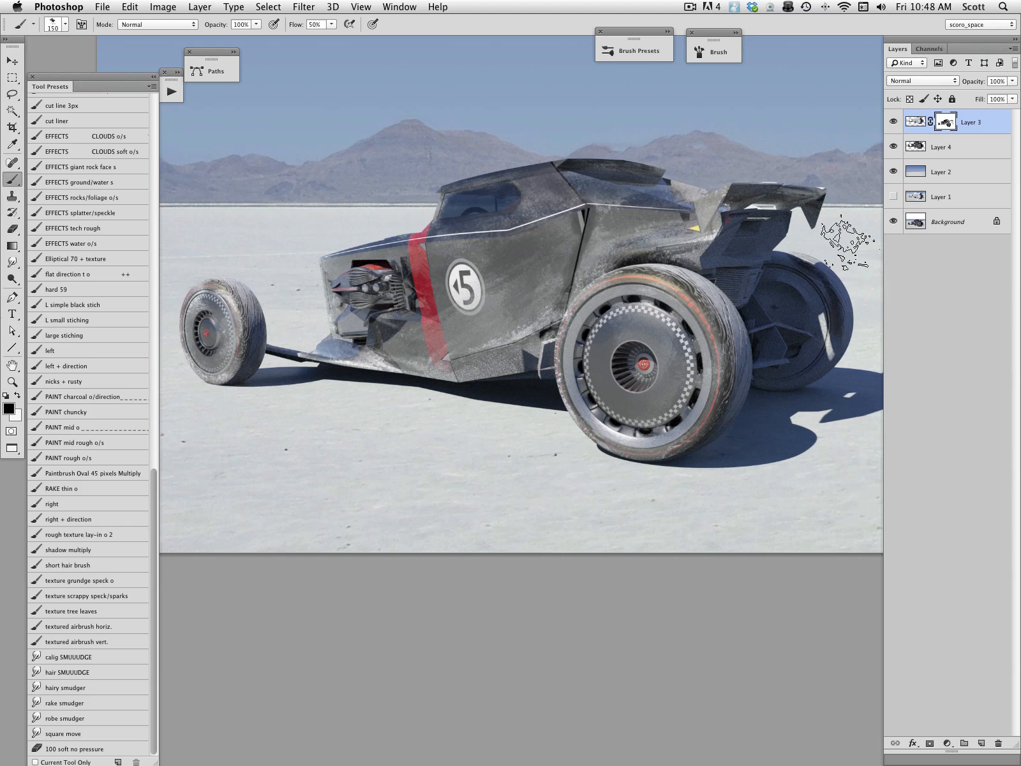
Reduce the brush to size 90 and paint black on Layer 3's mask over the remaining salt on the lower body and rear quarter
{"action": "key", "text": "bracketleft"}
{"action": "key", "text": "bracketleft"}
{"action": "key", "text": "bracketleft"}
{"action": "key", "text": "bracketleft"}
{"action": "key", "text": "bracketleft"}
{"action": "key", "text": "bracketleft"}
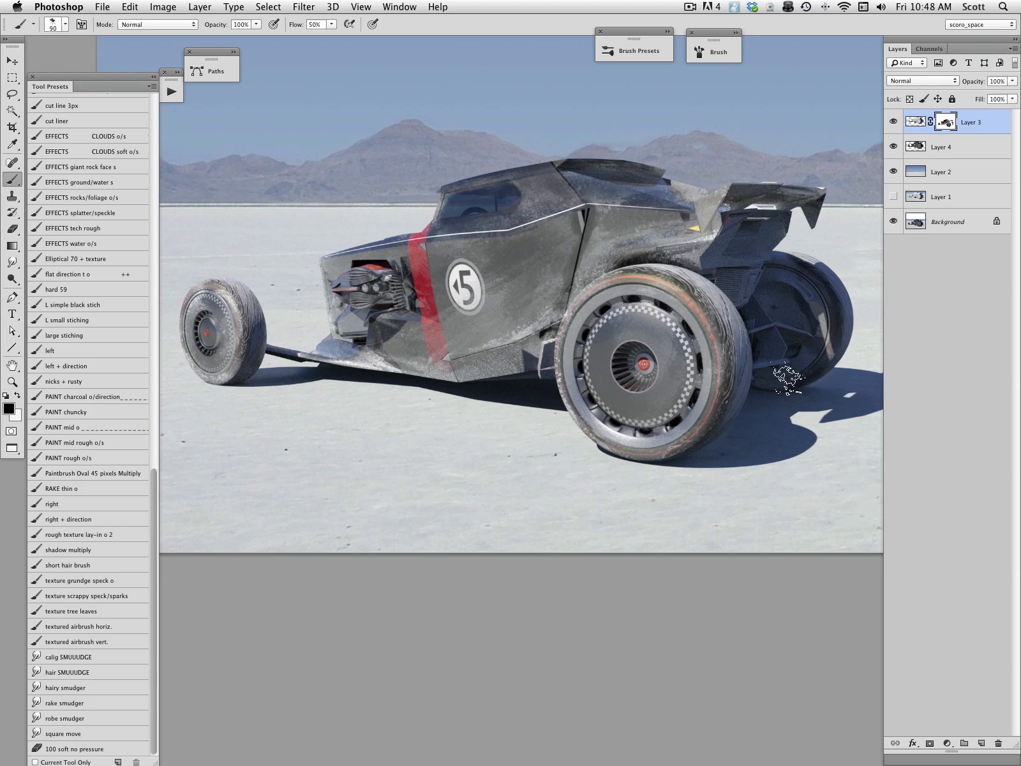
{"action": "mouse_move", "coordinate": [450, 328]}
{"action": "left_mouse_down"}
{"action": "mouse_move", "coordinate": [542, 293]}
{"action": "mouse_move", "coordinate": [530, 319]}
{"action": "mouse_move", "coordinate": [693, 236]}
{"action": "mouse_move", "coordinate": [661, 229]}
{"action": "left_mouse_up"}
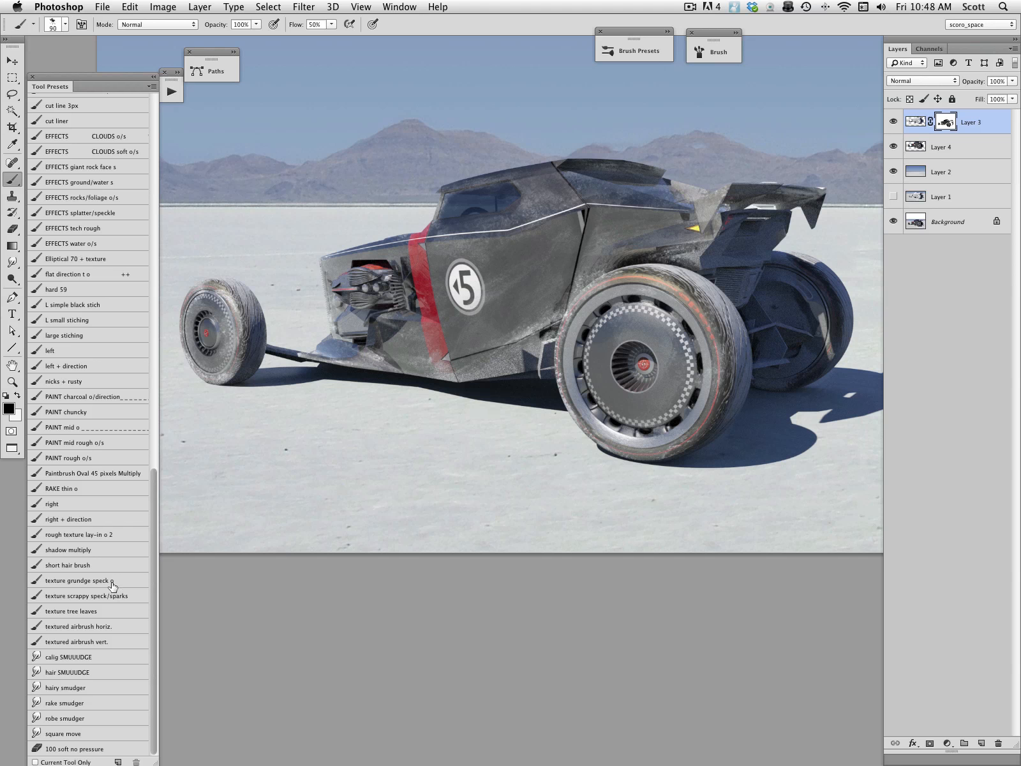
Paint white salt flecks on Layer 3's mask below the engine using the texture tree leaves preset at size 100
{"action": "left_click", "coordinate": [109, 612]}
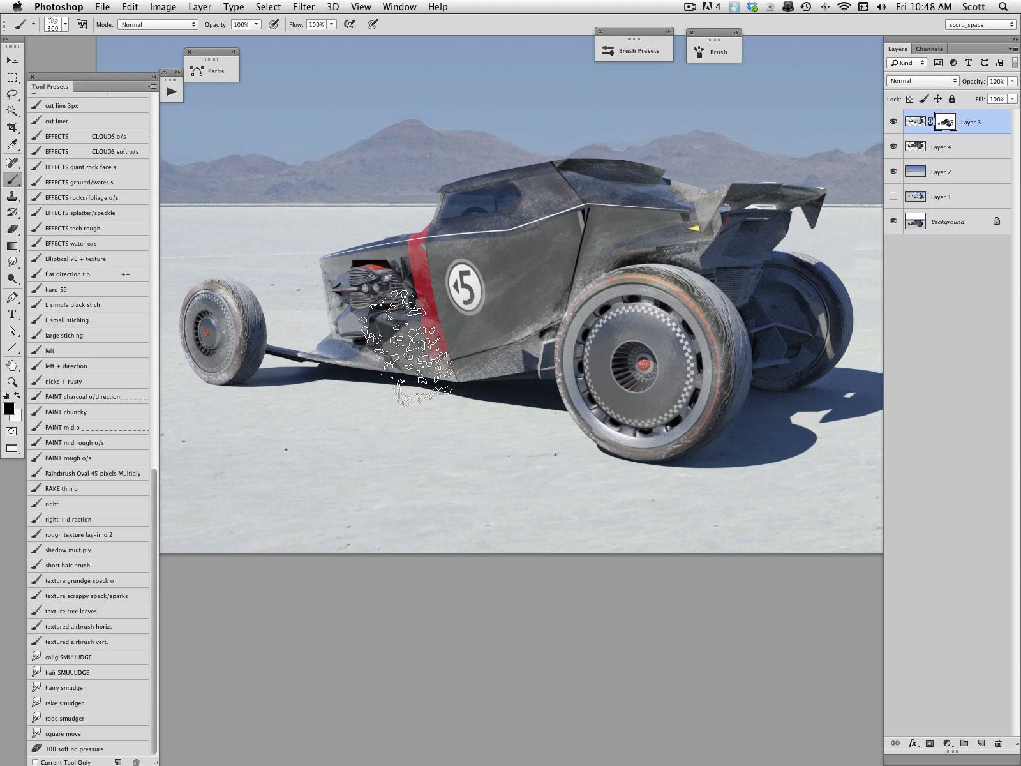
{"action": "left_click", "coordinate": [87, 380]}
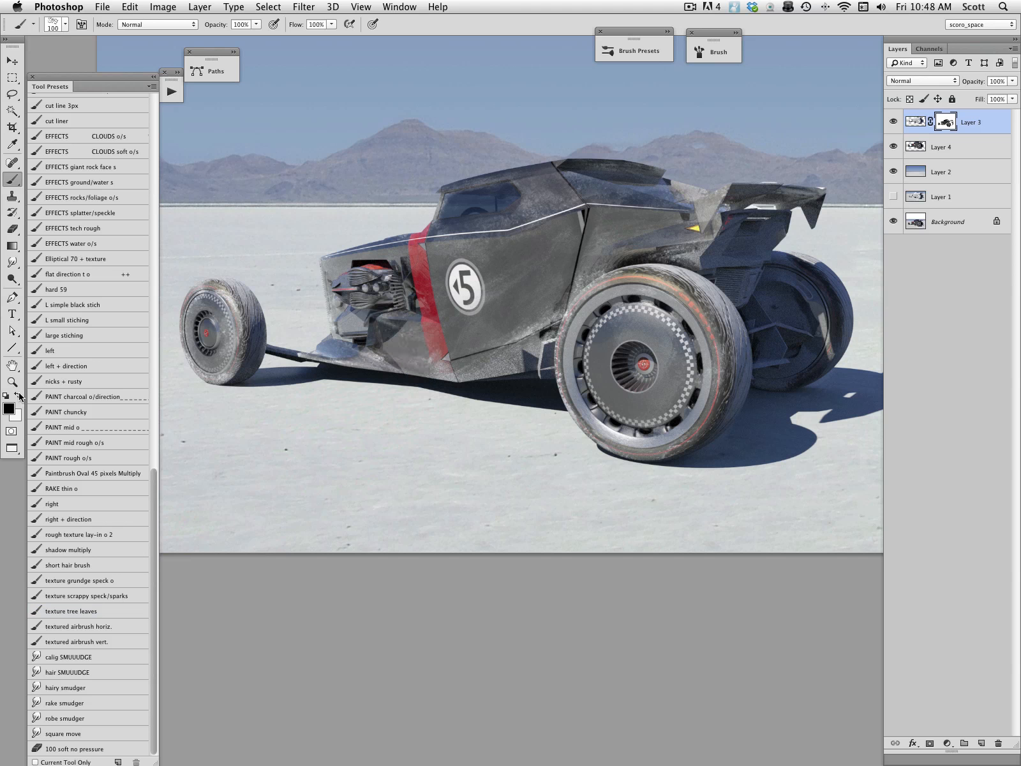
{"action": "key", "text": "bracketleft"}
{"action": "key", "text": "bracketleft"}
{"action": "key", "text": "bracketleft"}
{"action": "key", "text": "bracketleft"}
{"action": "key", "text": "bracketright"}
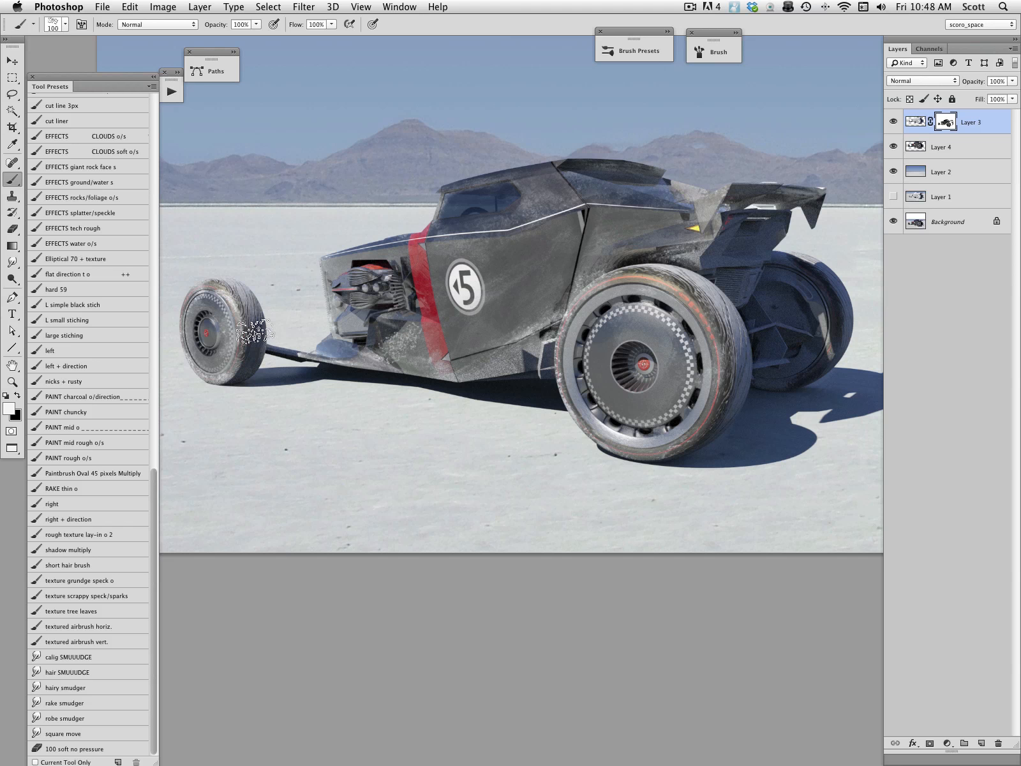
Paint white salt flecks on Layer 3's mask at brush size 200 across the base of the red stripe and the lower door
{"action": "key", "text": "bracketright"}
{"action": "key", "text": "bracketright"}
{"action": "key", "text": "bracketright"}
{"action": "key", "text": "bracketright"}
{"action": "key", "text": "bracketright"}
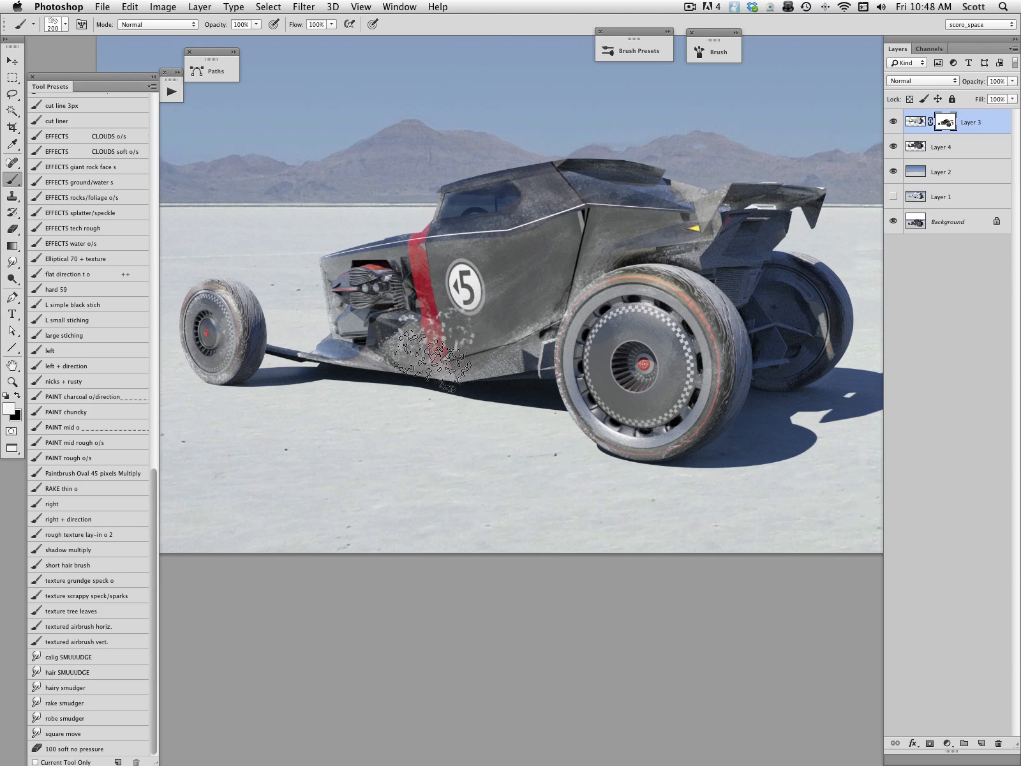
{"action": "key", "text": "bracketleft"}
{"action": "left_click_drag", "start_coordinate": [475, 341], "coordinate": [492, 322]}
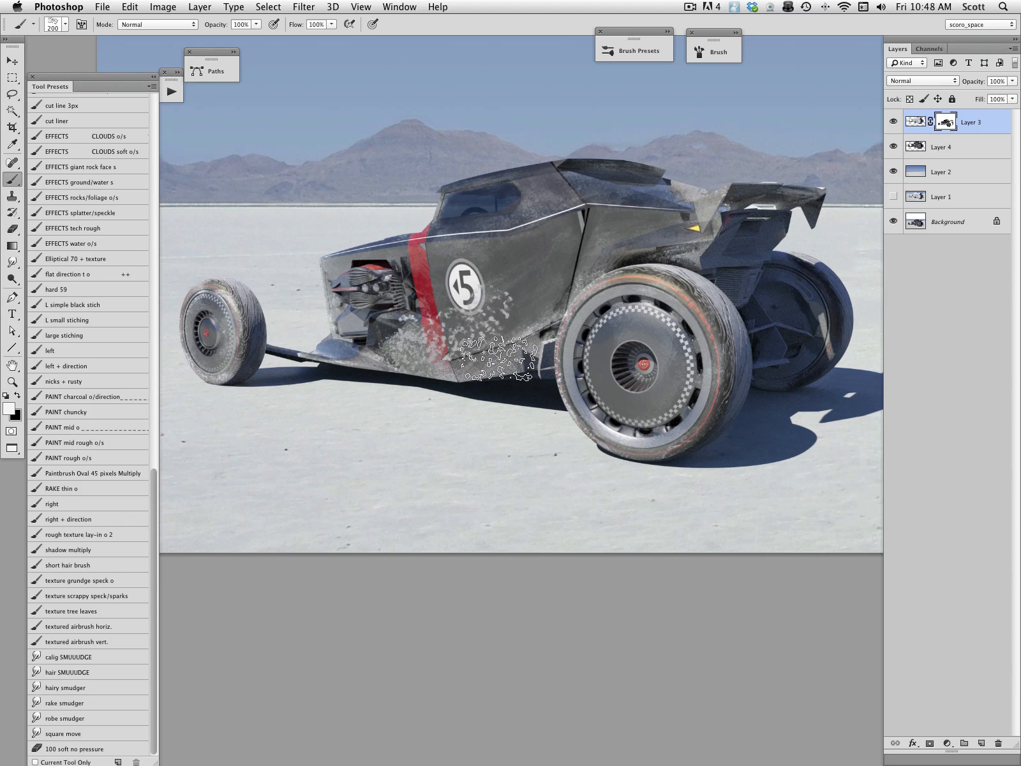
Paint finer white salt flecks on Layer 3's mask at brush size 125 over the lower door, around the race number and beneath the engine
{"action": "key", "text": "bracketleft"}
{"action": "key", "text": "bracketleft"}
{"action": "left_click", "coordinate": [515, 320]}
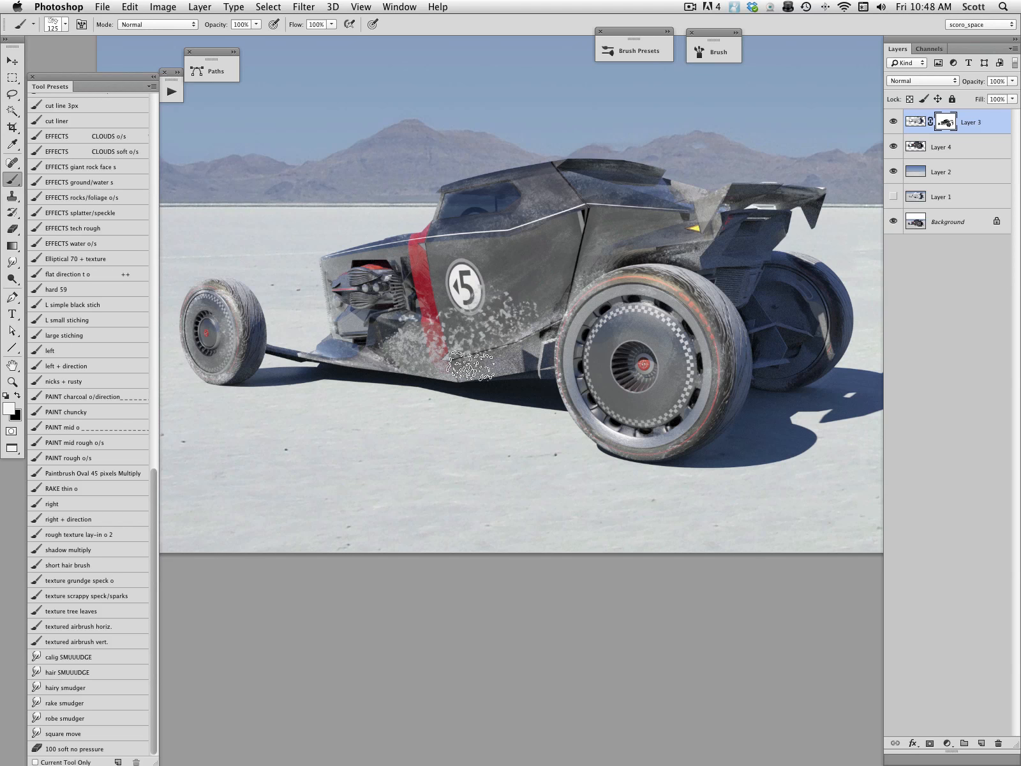
{"action": "left_click_drag", "start_coordinate": [425, 325], "coordinate": [440, 297]}
{"action": "left_click_drag", "start_coordinate": [363, 338], "coordinate": [358, 365]}
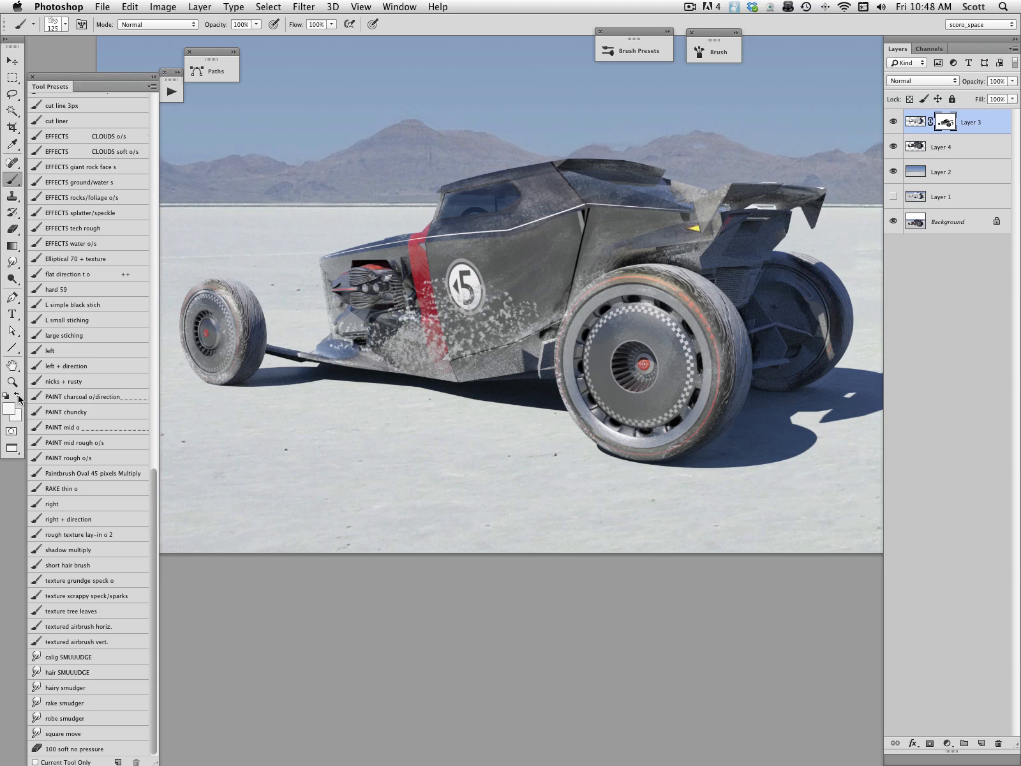
Paint black on Layer 3's mask at brush size 70 to break up the salt on the red stripe, lower door, engine and nose
{"action": "left_click_drag", "start_coordinate": [439, 295], "coordinate": [433, 335]}
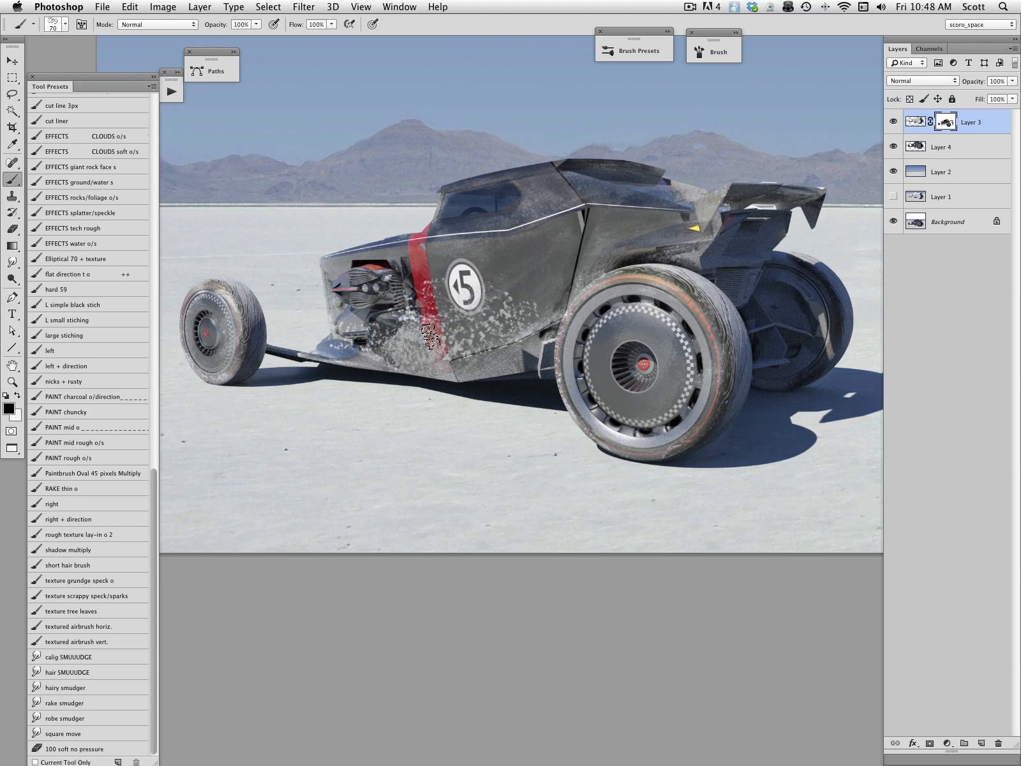
{"action": "mouse_move", "coordinate": [520, 293]}
{"action": "left_mouse_down"}
{"action": "mouse_move", "coordinate": [504, 322]}
{"action": "mouse_move", "coordinate": [533, 299]}
{"action": "left_mouse_up"}
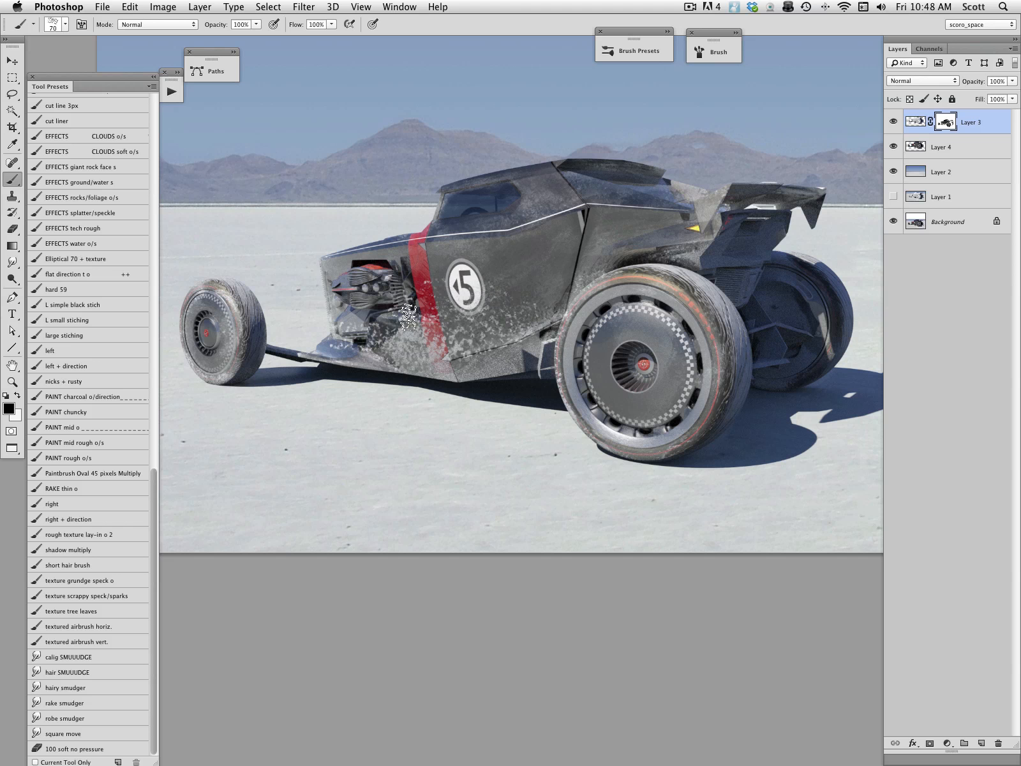
{"action": "mouse_move", "coordinate": [412, 316]}
{"action": "left_mouse_down"}
{"action": "mouse_move", "coordinate": [471, 344]}
{"action": "mouse_move", "coordinate": [516, 322]}
{"action": "left_mouse_up"}
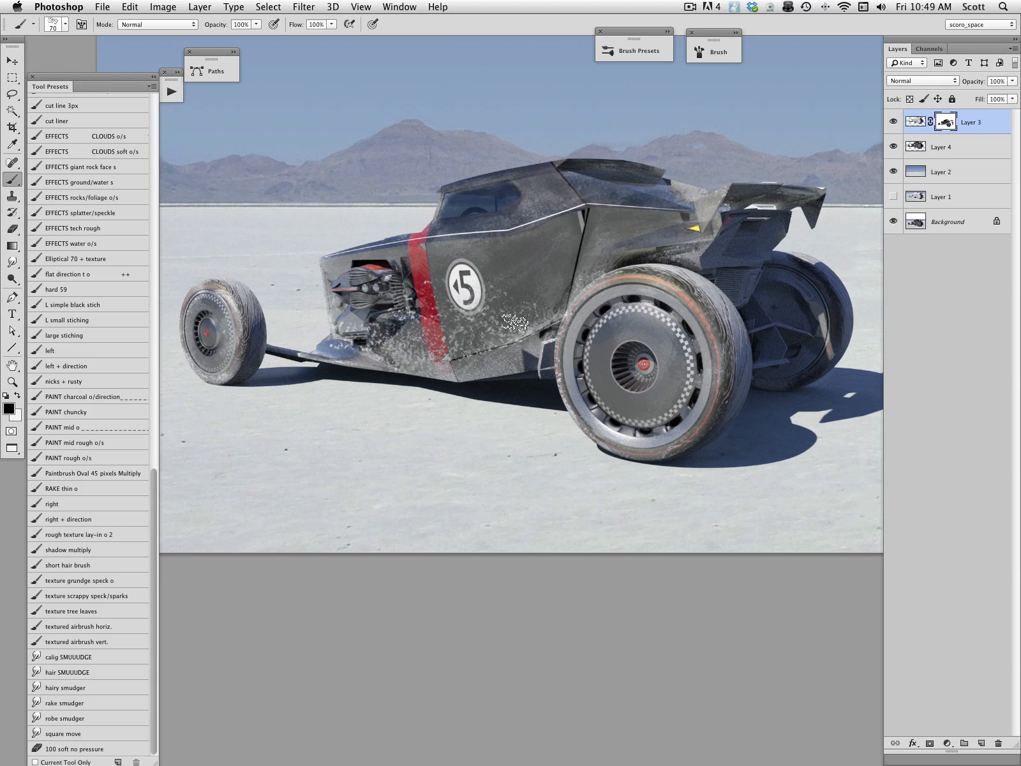
{"action": "left_click_drag", "start_coordinate": [449, 358], "coordinate": [525, 317]}
{"action": "mouse_move", "coordinate": [479, 275]}
{"action": "left_mouse_down"}
{"action": "mouse_move", "coordinate": [515, 339]}
{"action": "mouse_move", "coordinate": [540, 320]}
{"action": "mouse_move", "coordinate": [388, 347]}
{"action": "mouse_move", "coordinate": [388, 325]}
{"action": "mouse_move", "coordinate": [355, 343]}
{"action": "mouse_move", "coordinate": [332, 342]}
{"action": "left_mouse_up"}
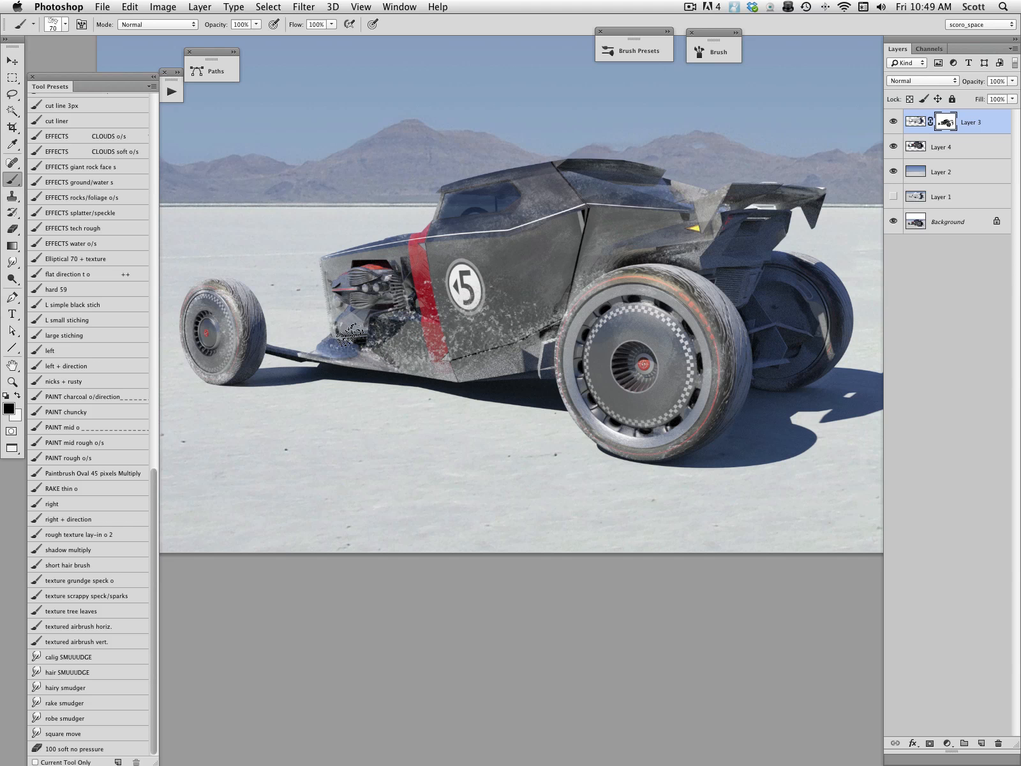
{"action": "left_click_drag", "start_coordinate": [324, 254], "coordinate": [333, 317]}
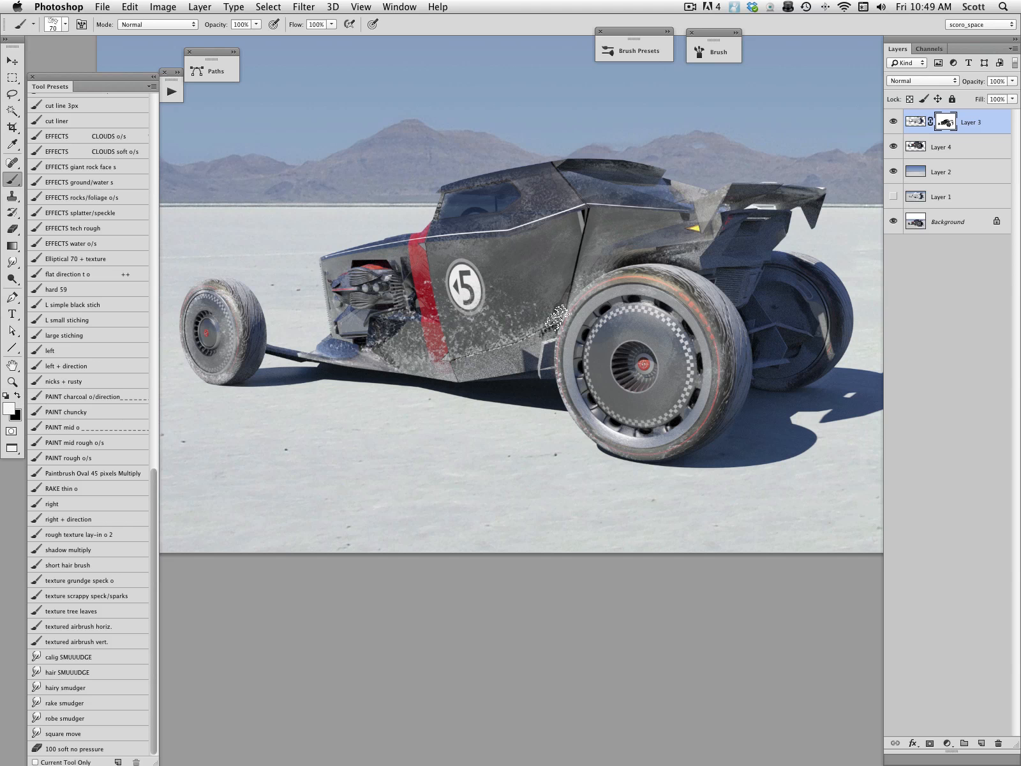
Paint white salt flecks along the door's lower rear edge at brush size 125, then around the red stripe's base with a smaller brush
{"action": "key", "text": "]"}
{"action": "key", "text": "]"}
{"action": "mouse_move", "coordinate": [537, 328]}
{"action": "left_mouse_down"}
{"action": "mouse_move", "coordinate": [556, 313]}
{"action": "mouse_move", "coordinate": [506, 343]}
{"action": "left_mouse_up"}
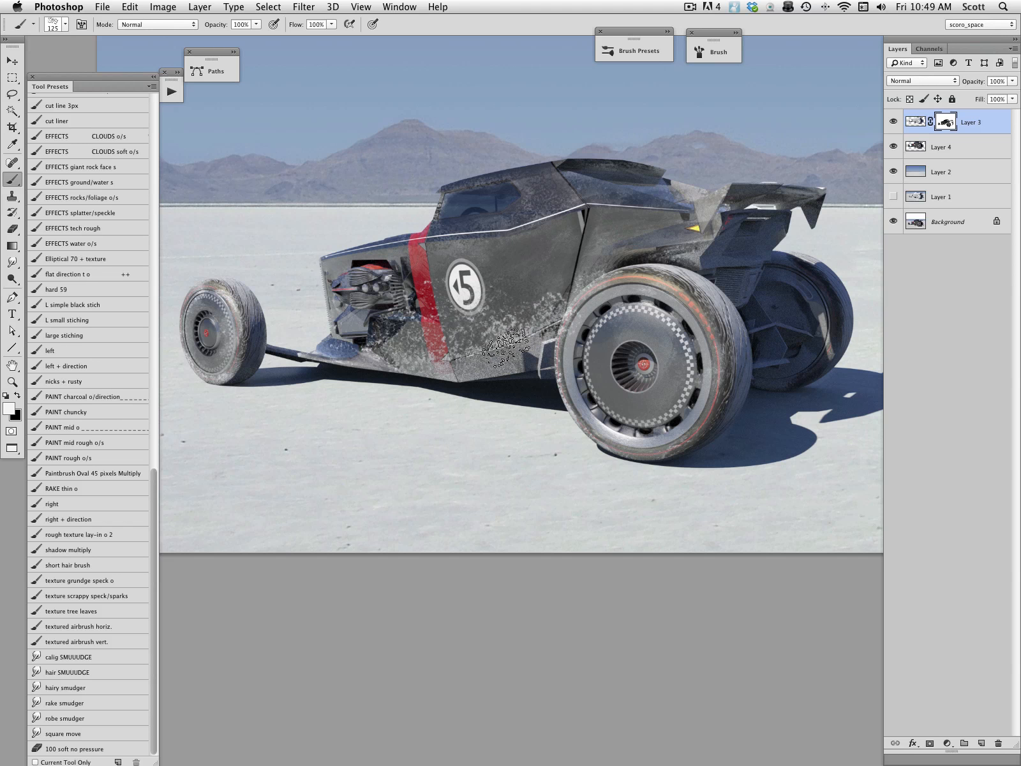
{"action": "key", "text": "["}
{"action": "key", "text": "["}
{"action": "key", "text": "["}
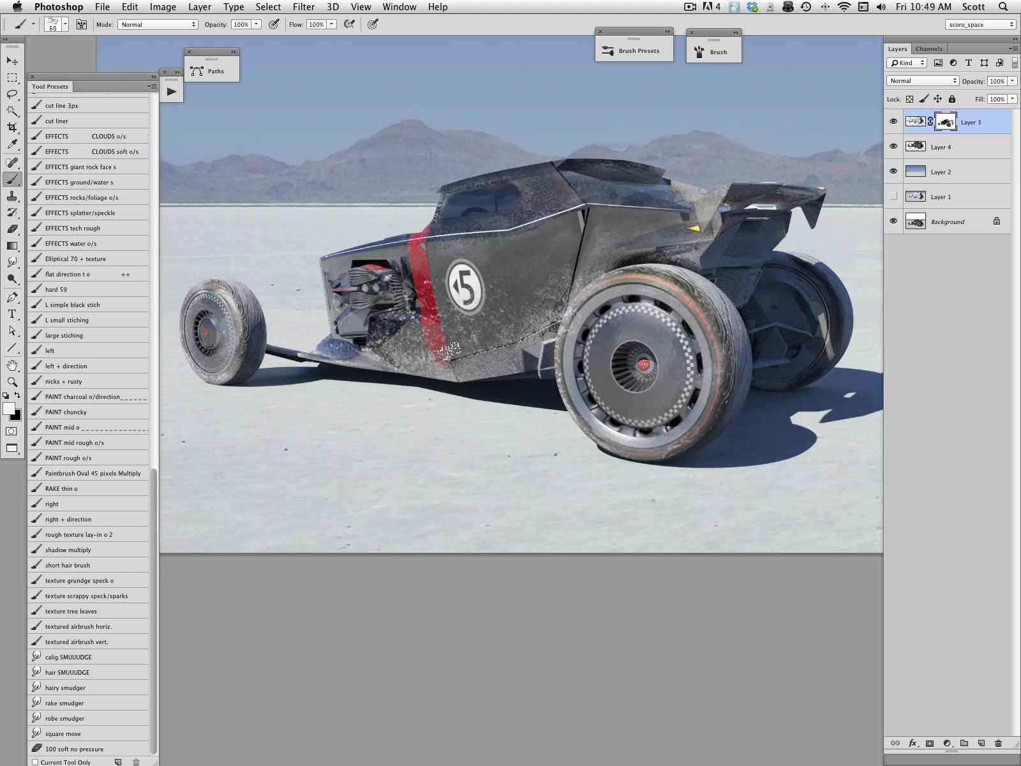
{"action": "key", "text": "bracketright"}
{"action": "mouse_move", "coordinate": [416, 370]}
{"action": "left_mouse_down"}
{"action": "mouse_move", "coordinate": [393, 349]}
{"action": "mouse_move", "coordinate": [431, 355]}
{"action": "left_mouse_up"}
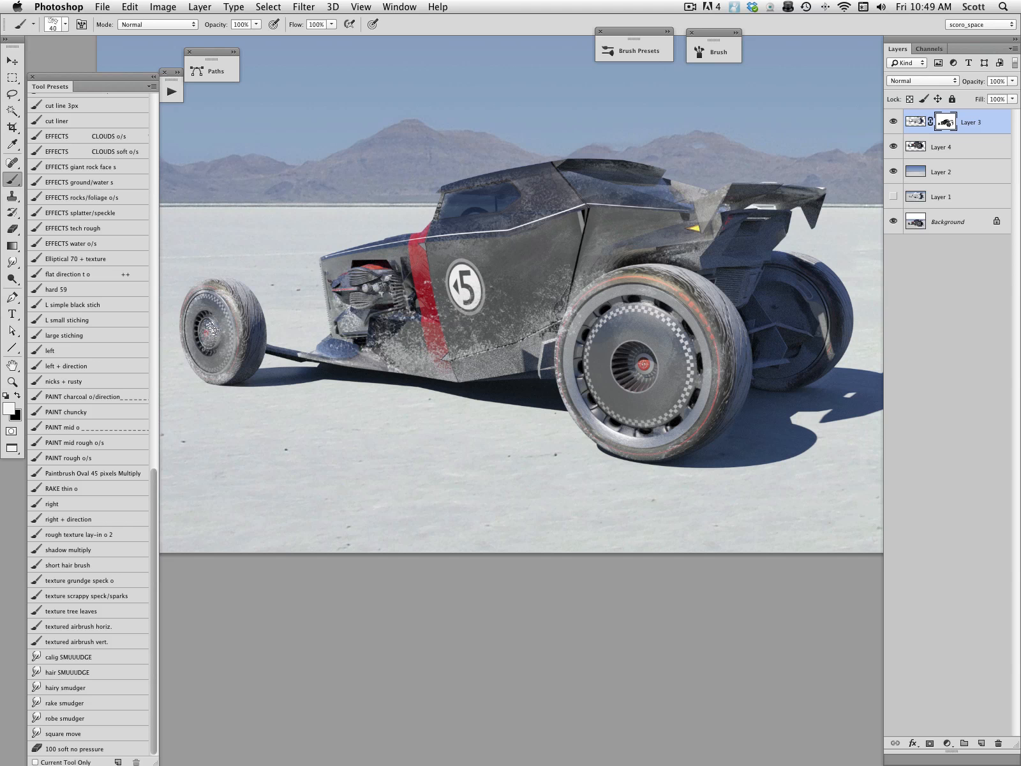
Speckle the front wheel's hub with white salt at brush size 40, then paint black to clear its checkered ring and tyre wall
{"action": "left_click_drag", "start_coordinate": [199, 317], "coordinate": [210, 346]}
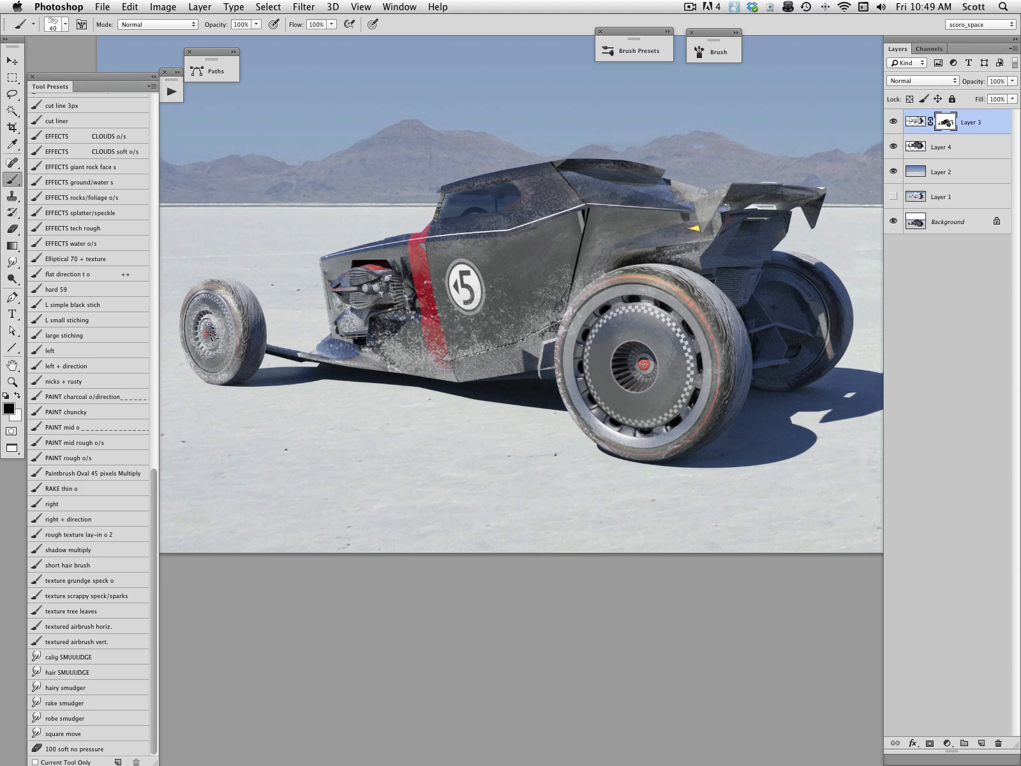
{"action": "left_click_drag", "start_coordinate": [206, 312], "coordinate": [215, 340]}
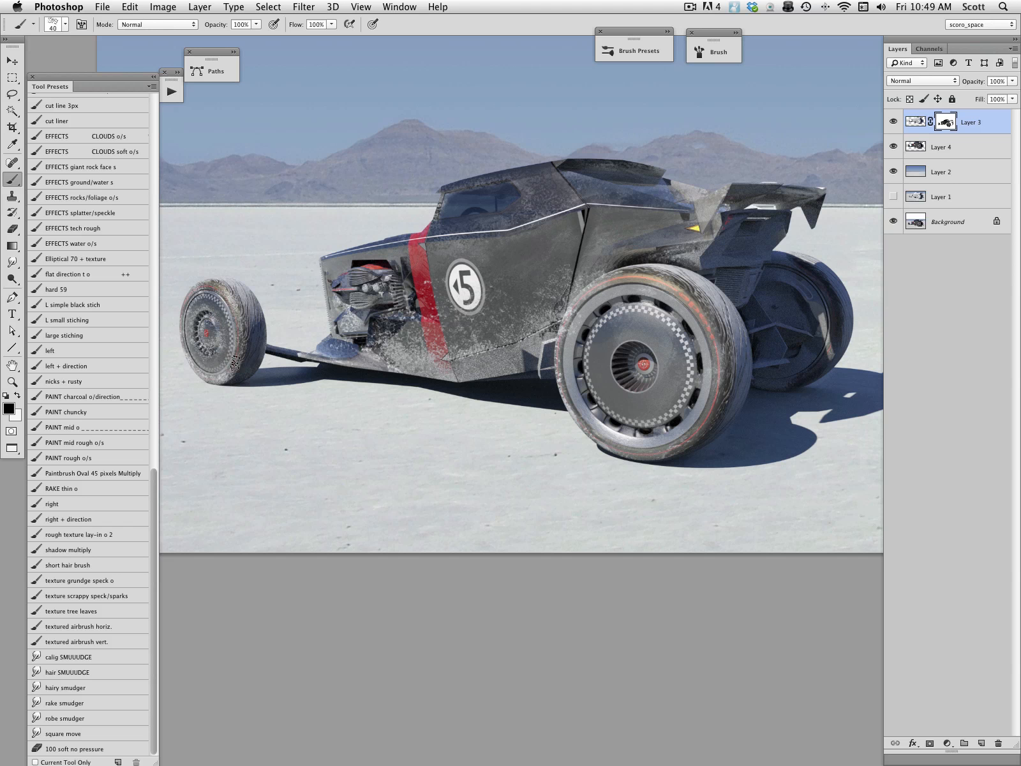
{"action": "mouse_move", "coordinate": [188, 305]}
{"action": "left_mouse_down"}
{"action": "mouse_move", "coordinate": [206, 377]}
{"action": "mouse_move", "coordinate": [228, 350]}
{"action": "mouse_move", "coordinate": [196, 355]}
{"action": "mouse_move", "coordinate": [236, 346]}
{"action": "left_mouse_up"}
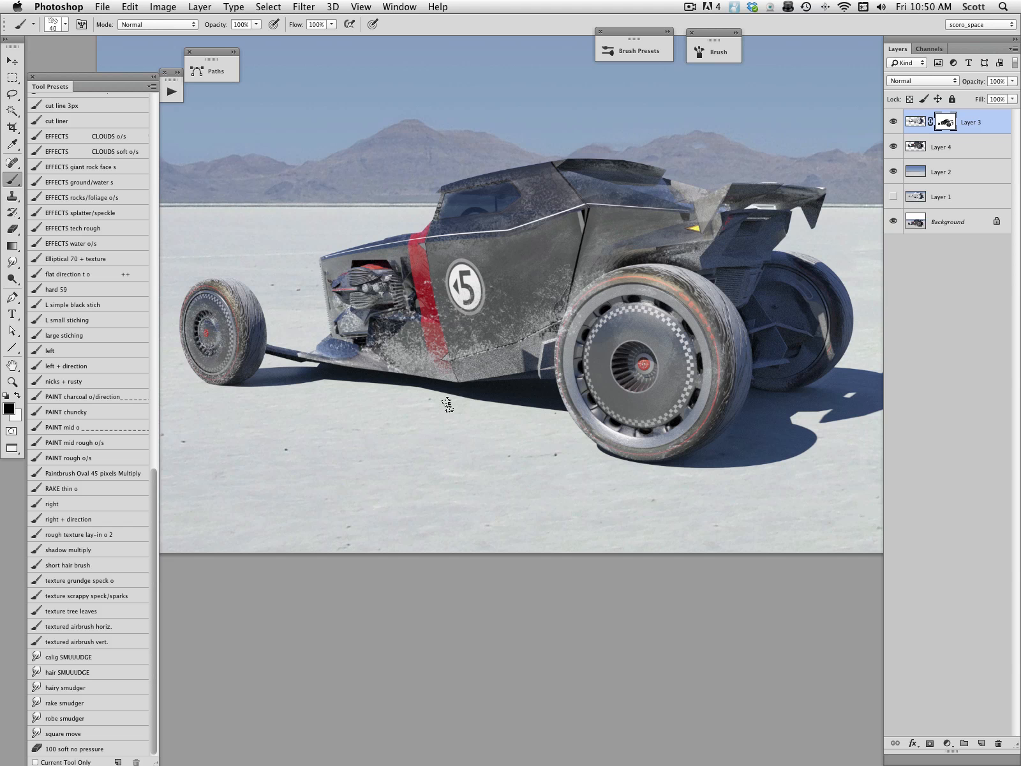
Enlarge the brush to about 100, switch to white and paint salt flecks on Layer 3's mask around the near rear wheel's rim and checkered ring
{"action": "key", "text": "bracketright"}
{"action": "key", "text": "bracketright"}
{"action": "key", "text": "bracketright"}
{"action": "key", "text": "bracketright"}
{"action": "key", "text": "bracketright"}
{"action": "left_click", "coordinate": [18, 397]}
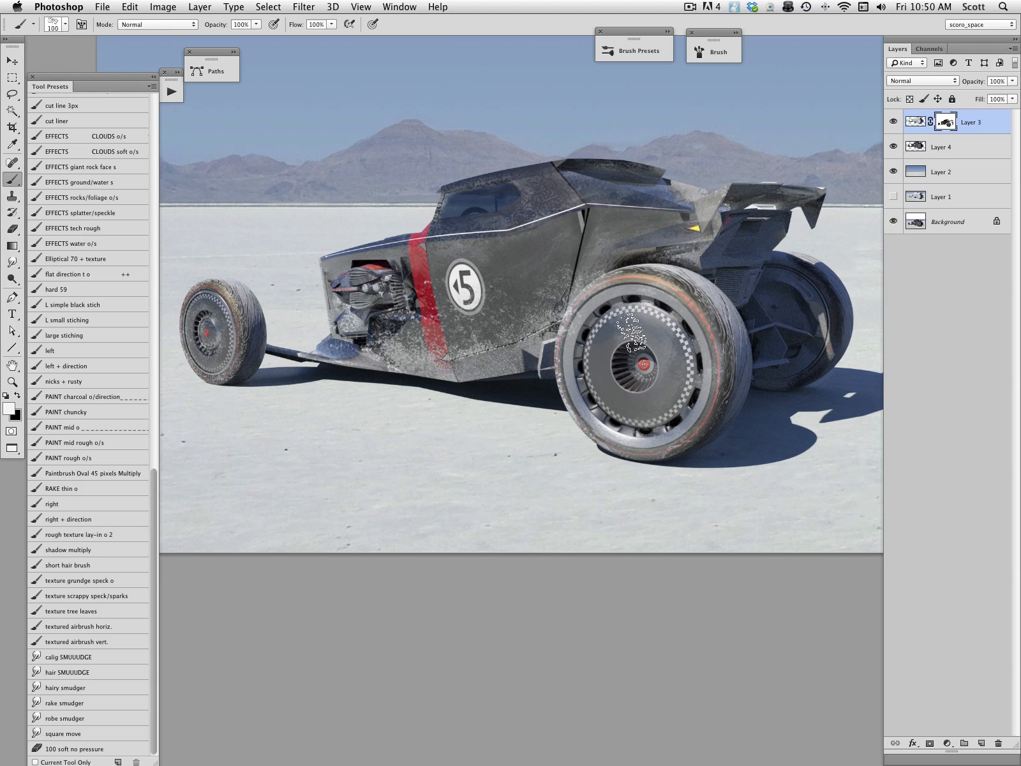
{"action": "key", "text": "bracketleft"}
{"action": "mouse_move", "coordinate": [640, 309]}
{"action": "left_mouse_down"}
{"action": "mouse_move", "coordinate": [643, 343]}
{"action": "mouse_move", "coordinate": [629, 331]}
{"action": "mouse_move", "coordinate": [649, 338]}
{"action": "mouse_move", "coordinate": [618, 334]}
{"action": "mouse_move", "coordinate": [620, 380]}
{"action": "mouse_move", "coordinate": [642, 386]}
{"action": "mouse_move", "coordinate": [626, 359]}
{"action": "mouse_move", "coordinate": [648, 370]}
{"action": "mouse_move", "coordinate": [675, 352]}
{"action": "mouse_move", "coordinate": [699, 360]}
{"action": "mouse_move", "coordinate": [654, 319]}
{"action": "mouse_move", "coordinate": [664, 322]}
{"action": "mouse_move", "coordinate": [663, 342]}
{"action": "mouse_move", "coordinate": [682, 340]}
{"action": "mouse_move", "coordinate": [645, 292]}
{"action": "mouse_move", "coordinate": [599, 310]}
{"action": "mouse_move", "coordinate": [677, 308]}
{"action": "mouse_move", "coordinate": [666, 305]}
{"action": "mouse_move", "coordinate": [699, 373]}
{"action": "mouse_move", "coordinate": [679, 421]}
{"action": "mouse_move", "coordinate": [636, 437]}
{"action": "mouse_move", "coordinate": [583, 368]}
{"action": "mouse_move", "coordinate": [639, 297]}
{"action": "mouse_move", "coordinate": [606, 351]}
{"action": "mouse_move", "coordinate": [660, 413]}
{"action": "mouse_move", "coordinate": [677, 333]}
{"action": "mouse_move", "coordinate": [616, 311]}
{"action": "mouse_move", "coordinate": [585, 370]}
{"action": "mouse_move", "coordinate": [661, 442]}
{"action": "mouse_move", "coordinate": [544, 370]}
{"action": "mouse_move", "coordinate": [637, 367]}
{"action": "mouse_move", "coordinate": [646, 335]}
{"action": "mouse_move", "coordinate": [597, 354]}
{"action": "mouse_move", "coordinate": [643, 404]}
{"action": "mouse_move", "coordinate": [672, 348]}
{"action": "mouse_move", "coordinate": [605, 341]}
{"action": "mouse_move", "coordinate": [638, 402]}
{"action": "mouse_move", "coordinate": [672, 367]}
{"action": "mouse_move", "coordinate": [671, 341]}
{"action": "mouse_move", "coordinate": [620, 321]}
{"action": "mouse_move", "coordinate": [599, 380]}
{"action": "mouse_move", "coordinate": [672, 393]}
{"action": "mouse_move", "coordinate": [678, 362]}
{"action": "mouse_move", "coordinate": [667, 341]}
{"action": "mouse_move", "coordinate": [608, 351]}
{"action": "mouse_move", "coordinate": [649, 404]}
{"action": "mouse_move", "coordinate": [667, 347]}
{"action": "mouse_move", "coordinate": [659, 398]}
{"action": "mouse_move", "coordinate": [672, 385]}
{"action": "mouse_move", "coordinate": [641, 327]}
{"action": "mouse_move", "coordinate": [632, 349]}
{"action": "mouse_move", "coordinate": [621, 324]}
{"action": "mouse_move", "coordinate": [670, 329]}
{"action": "mouse_move", "coordinate": [604, 333]}
{"action": "mouse_move", "coordinate": [673, 328]}
{"action": "left_mouse_up"}
{"action": "key", "text": "bracketright"}
{"action": "key", "text": "bracketright"}
{"action": "key", "text": "bracketright"}
Paint black on Layer 3's mask at brush size 80 to thin the salt on the near rear wheel's disc, rim and tyre
{"action": "left_click", "coordinate": [18, 396]}
{"action": "key", "text": "bracketleft"}
{"action": "key", "text": "bracketleft"}
{"action": "key", "text": "bracketleft"}
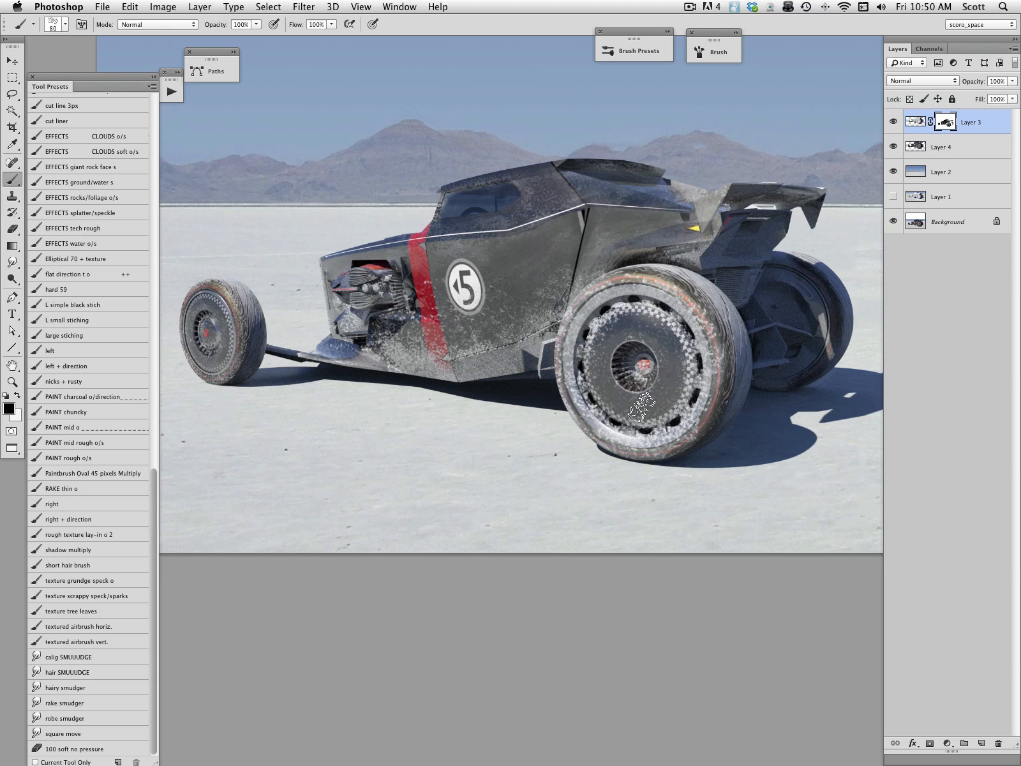
{"action": "mouse_move", "coordinate": [580, 317]}
{"action": "left_mouse_down"}
{"action": "mouse_move", "coordinate": [563, 370]}
{"action": "mouse_move", "coordinate": [603, 430]}
{"action": "mouse_move", "coordinate": [582, 402]}
{"action": "mouse_move", "coordinate": [622, 443]}
{"action": "mouse_move", "coordinate": [677, 433]}
{"action": "mouse_move", "coordinate": [611, 439]}
{"action": "mouse_move", "coordinate": [654, 440]}
{"action": "mouse_move", "coordinate": [694, 408]}
{"action": "mouse_move", "coordinate": [695, 324]}
{"action": "mouse_move", "coordinate": [705, 352]}
{"action": "mouse_move", "coordinate": [686, 299]}
{"action": "mouse_move", "coordinate": [715, 366]}
{"action": "mouse_move", "coordinate": [714, 346]}
{"action": "mouse_move", "coordinate": [665, 285]}
{"action": "mouse_move", "coordinate": [612, 292]}
{"action": "mouse_move", "coordinate": [627, 284]}
{"action": "mouse_move", "coordinate": [571, 319]}
{"action": "mouse_move", "coordinate": [561, 380]}
{"action": "mouse_move", "coordinate": [575, 400]}
{"action": "mouse_move", "coordinate": [698, 413]}
{"action": "mouse_move", "coordinate": [704, 344]}
{"action": "mouse_move", "coordinate": [681, 426]}
{"action": "mouse_move", "coordinate": [631, 448]}
{"action": "mouse_move", "coordinate": [628, 431]}
{"action": "mouse_move", "coordinate": [609, 427]}
{"action": "mouse_move", "coordinate": [667, 450]}
{"action": "mouse_move", "coordinate": [691, 395]}
{"action": "left_mouse_up"}
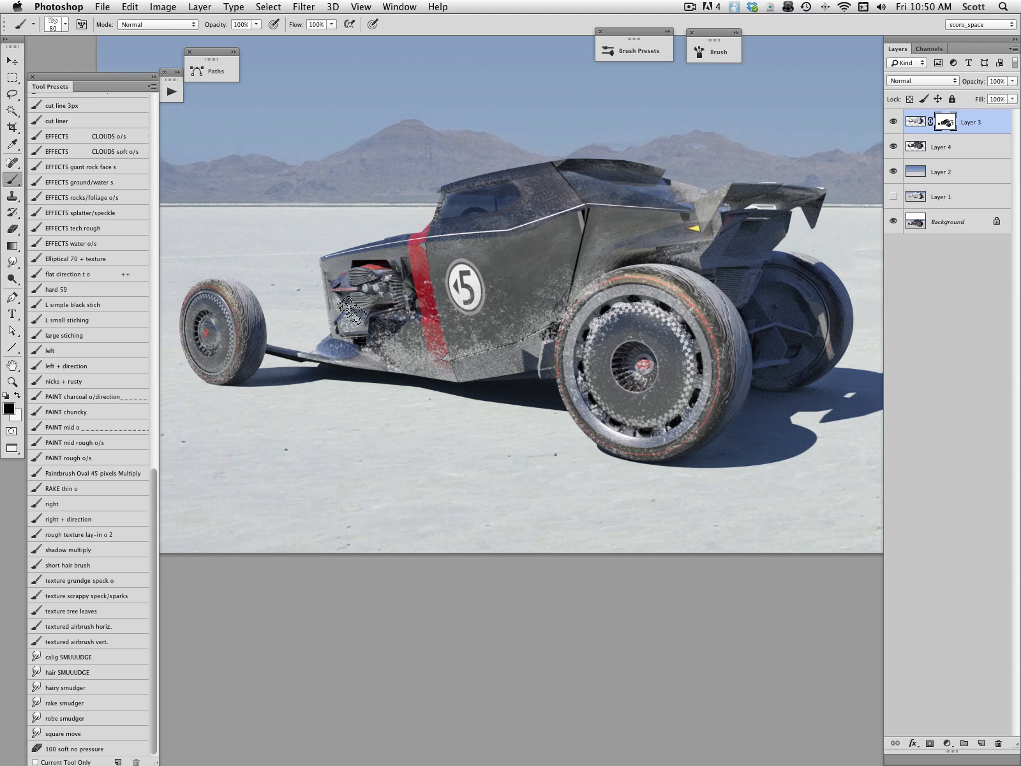
Load the texture scrappy speck/sparks brush, reduce it to 175 and paint white salt streaks across the door on Layer 3's mask
{"action": "left_click_drag", "start_coordinate": [155, 495], "coordinate": [155, 182]}
{"action": "left_click", "coordinate": [89, 262]}
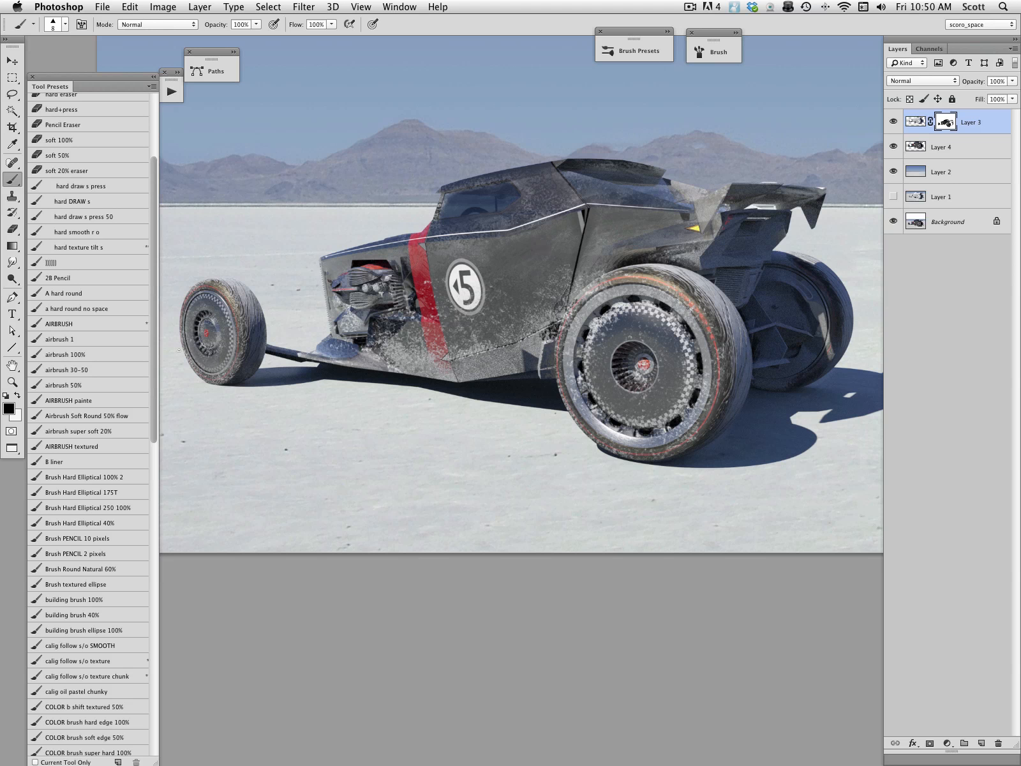
{"action": "left_click", "coordinate": [19, 396]}
{"action": "left_click_drag", "start_coordinate": [156, 414], "coordinate": [160, 733]}
{"action": "left_click", "coordinate": [122, 596]}
{"action": "key", "text": "bracketleft"}
{"action": "key", "text": "bracketleft"}
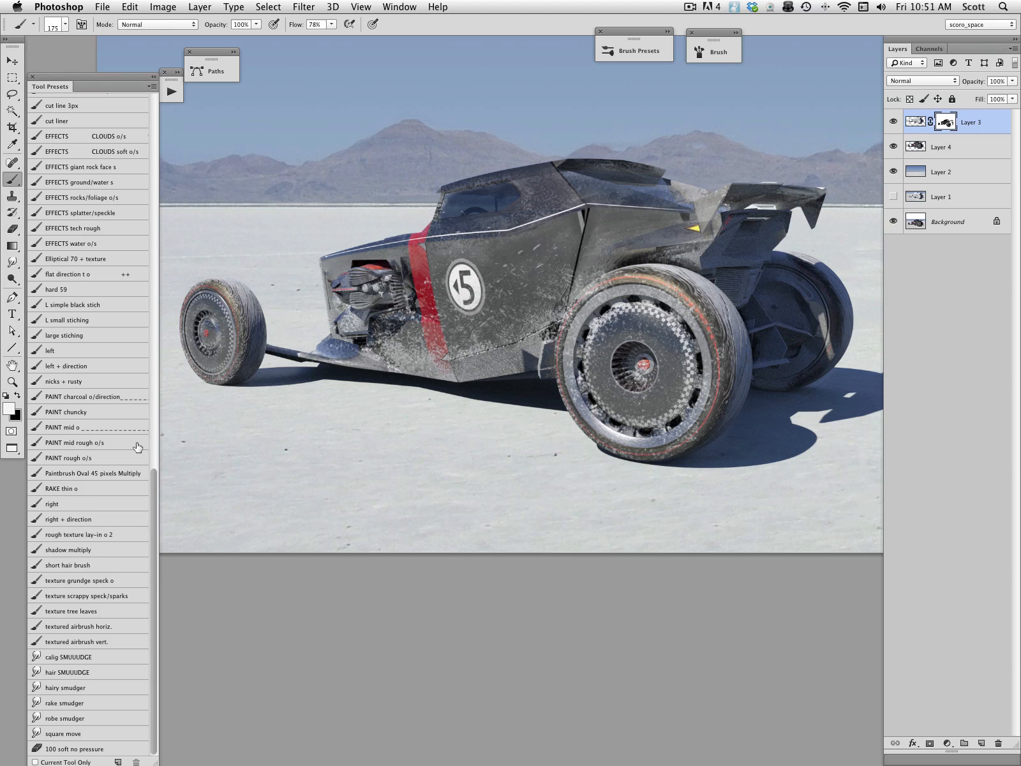
Load the airbrush super soft 20% preset and paint black at size 45 on Layer 3's mask to soften the door's salt streaks
{"action": "scroll", "coordinate": [152, 508], "scroll_direction": "up", "scroll_amount": 10}
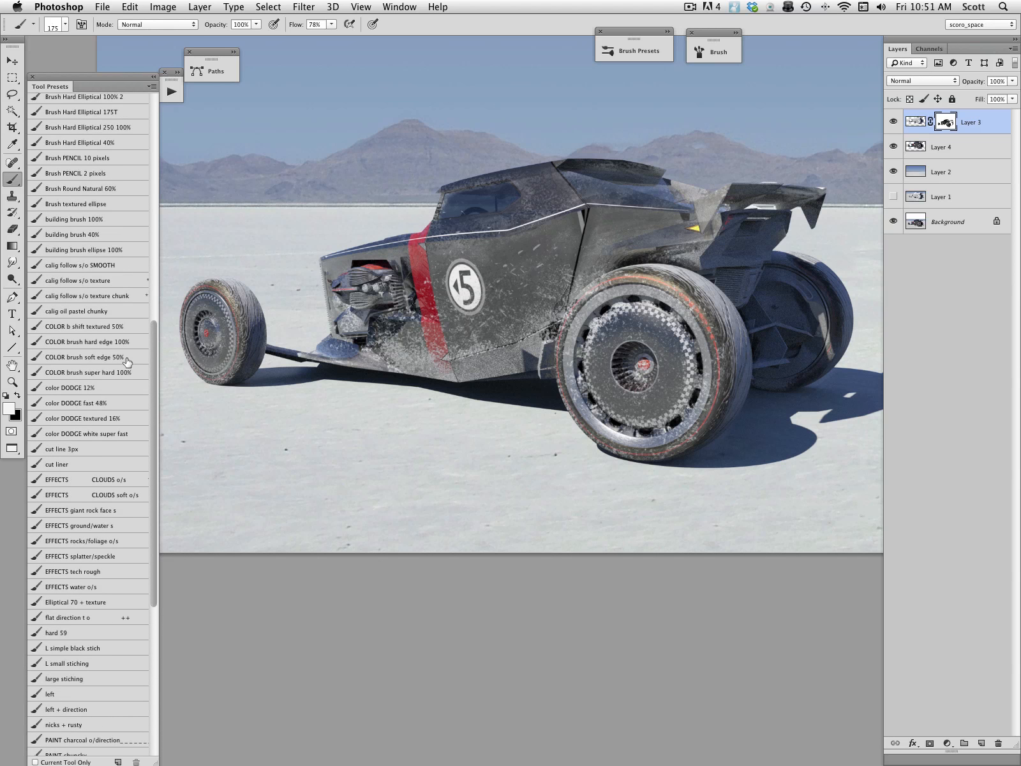
{"action": "left_click", "coordinate": [18, 397]}
{"action": "left_click_drag", "start_coordinate": [155, 373], "coordinate": [158, 253]}
{"action": "left_click", "coordinate": [77, 318]}
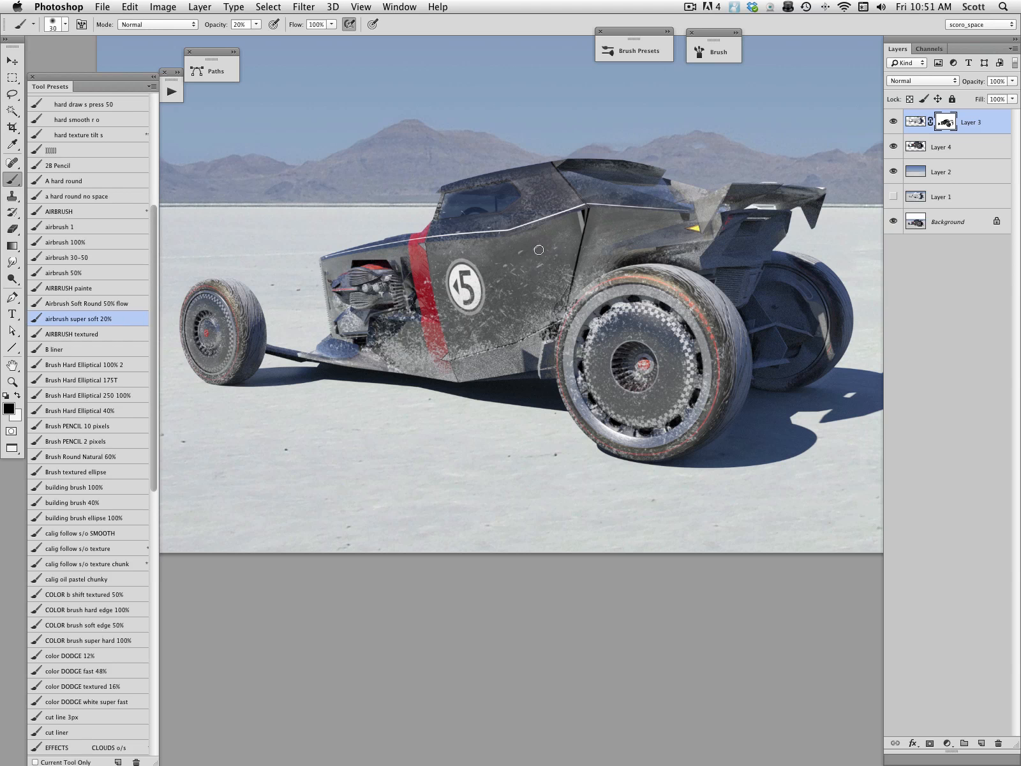
{"action": "key", "text": "bracketright"}
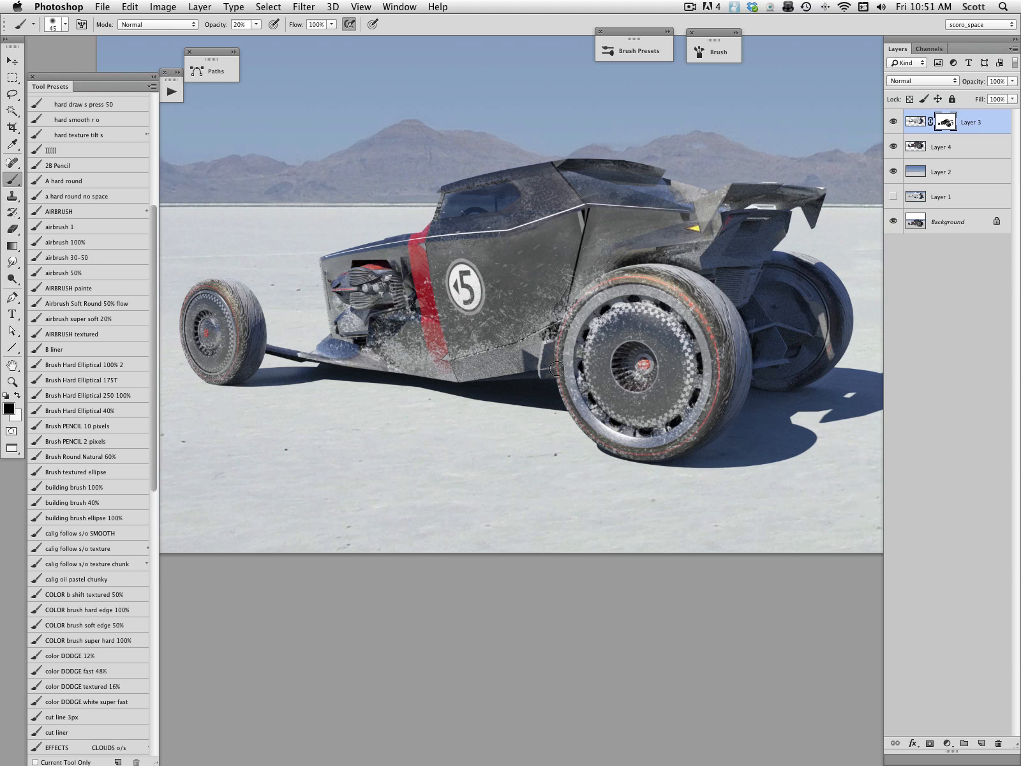
Hide and show Layer 3 to compare the whole car with and without the salt
{"action": "mouse_move", "coordinate": [589, 312]}
{"action": "left_mouse_down"}
{"action": "mouse_move", "coordinate": [593, 377]}
{"action": "mouse_move", "coordinate": [552, 385]}
{"action": "left_mouse_up"}
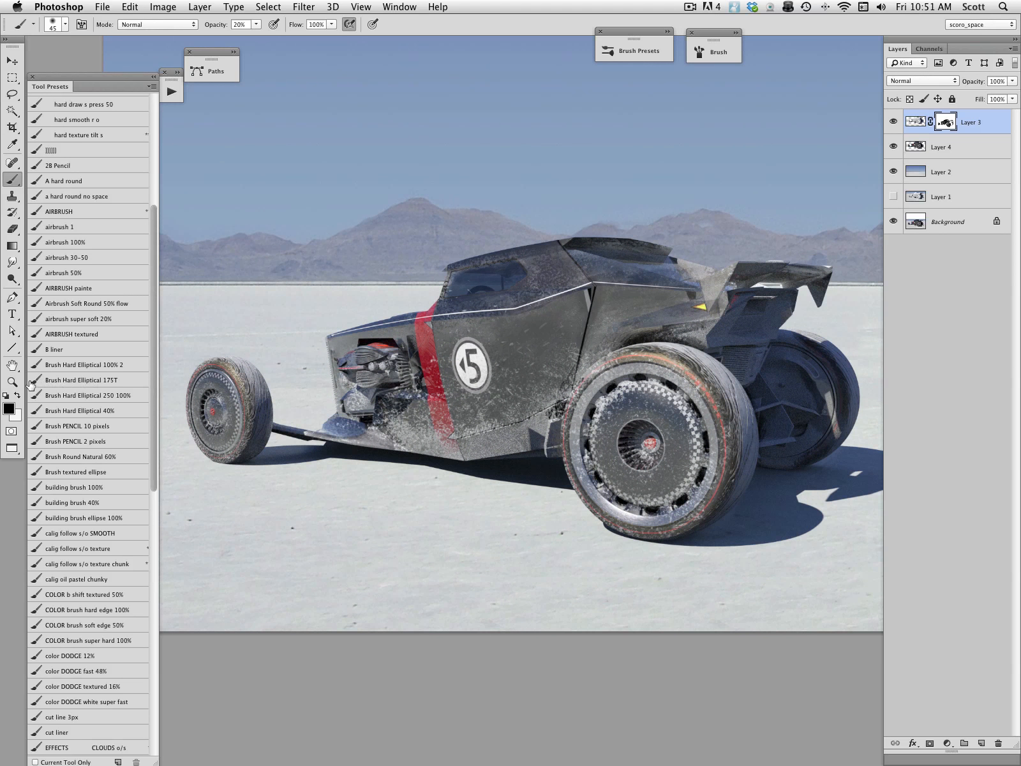
{"action": "left_click", "coordinate": [12, 382]}
{"action": "left_click", "coordinate": [330, 369], "text": "alt"}
{"action": "left_click_drag", "start_coordinate": [465, 378], "coordinate": [464, 426]}
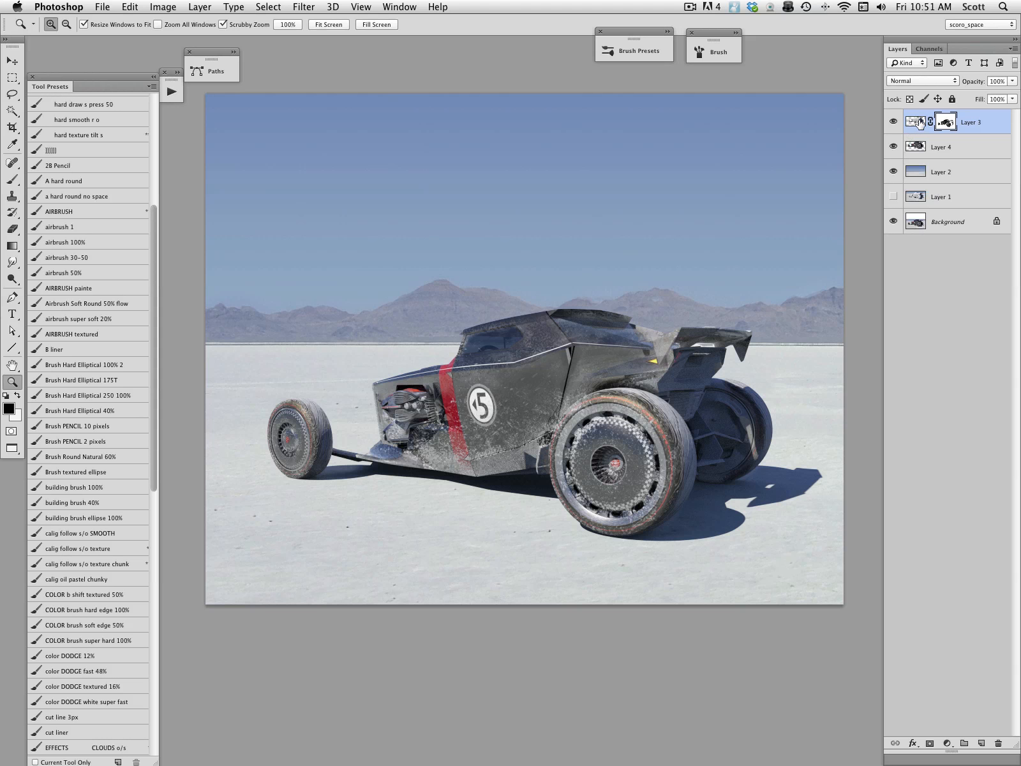
{"action": "left_click", "coordinate": [893, 122]}
{"action": "left_click", "coordinate": [893, 122]}
Copy the merged image of the entire canvas and paste it as a new layer above Layer 3
{"action": "left_click", "coordinate": [916, 121]}
{"action": "left_click", "coordinate": [946, 122]}
{"action": "left_click", "coordinate": [916, 125]}
{"action": "left_click", "coordinate": [12, 60]}
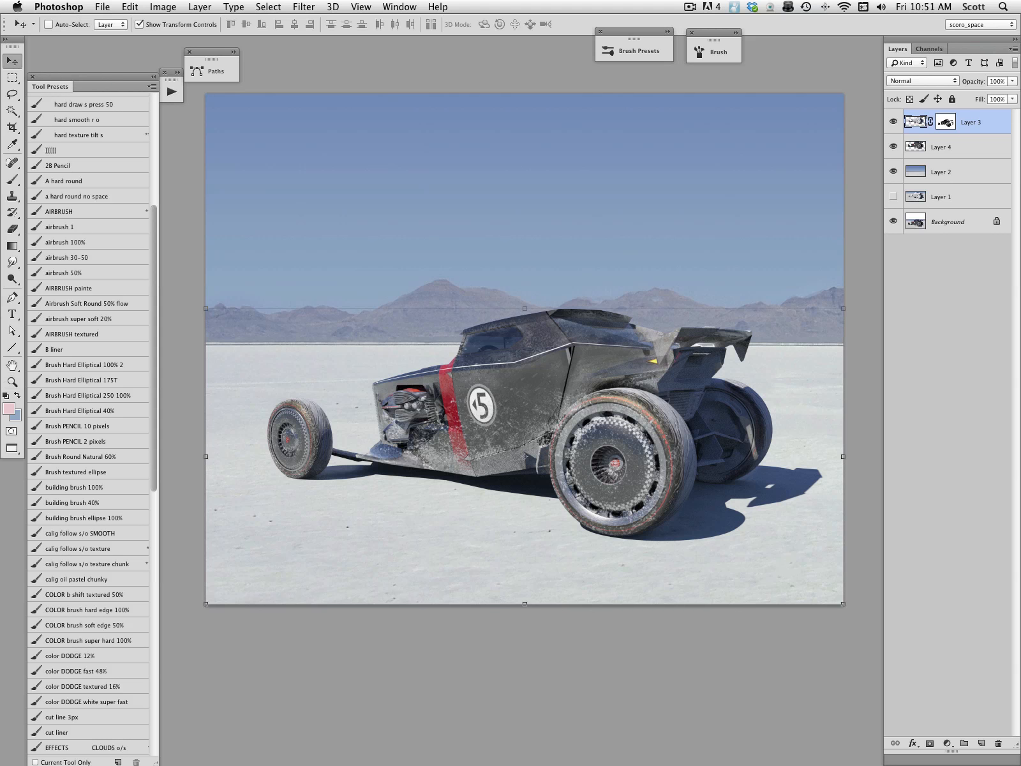
{"action": "key", "text": "ctrl+Tab"}
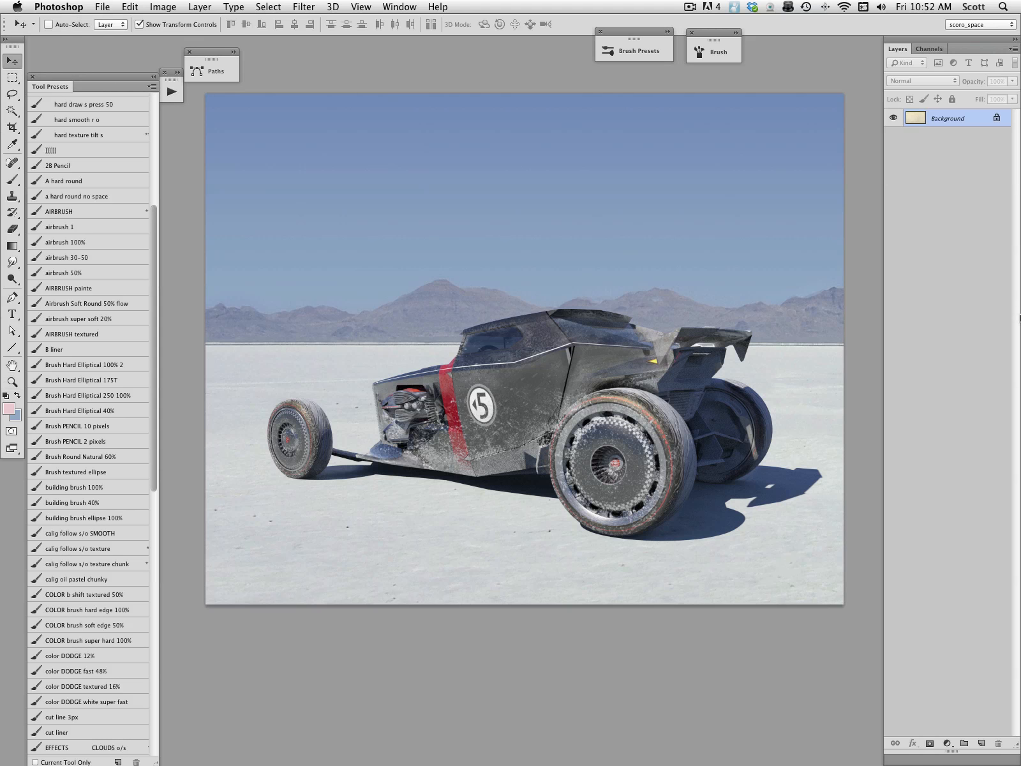
{"action": "key", "text": "ctrl+Tab"}
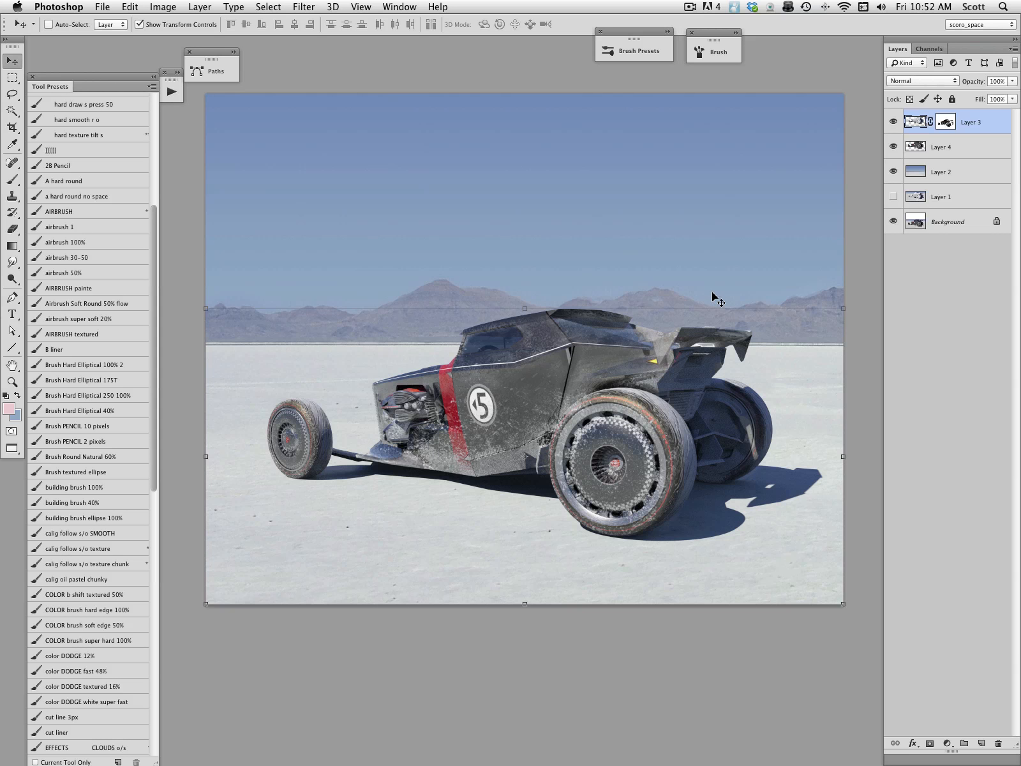
{"action": "left_click", "coordinate": [909, 130], "text": "super"}
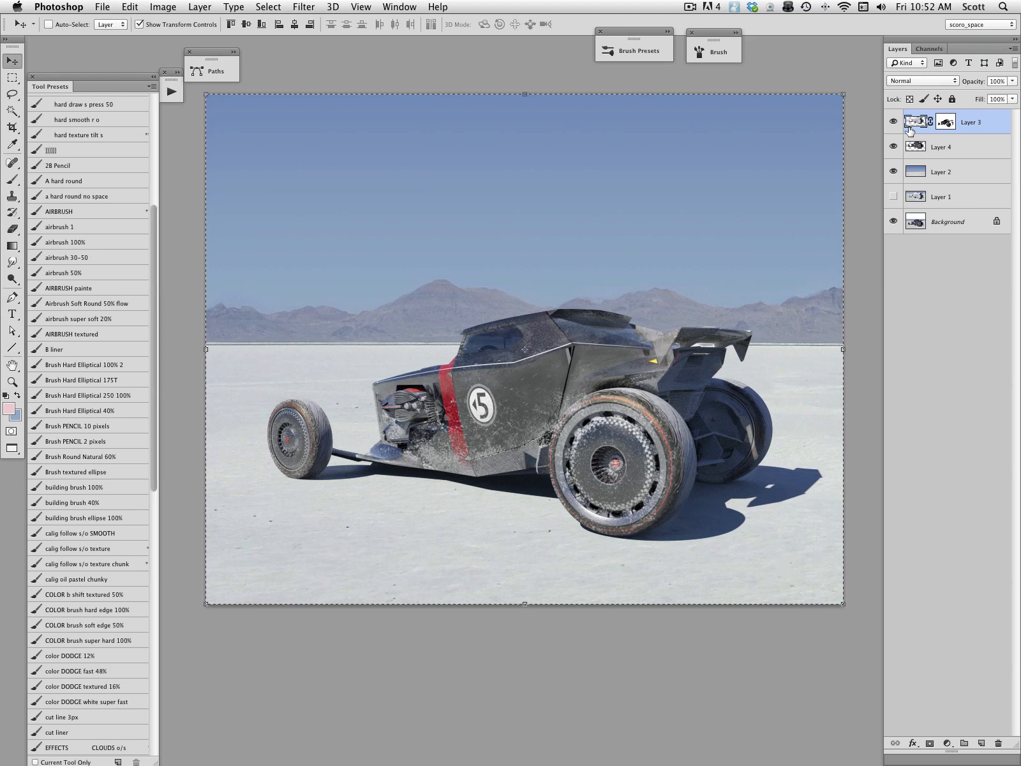
{"action": "key", "text": "super+shift+c"}
{"action": "key", "text": "super+v"}
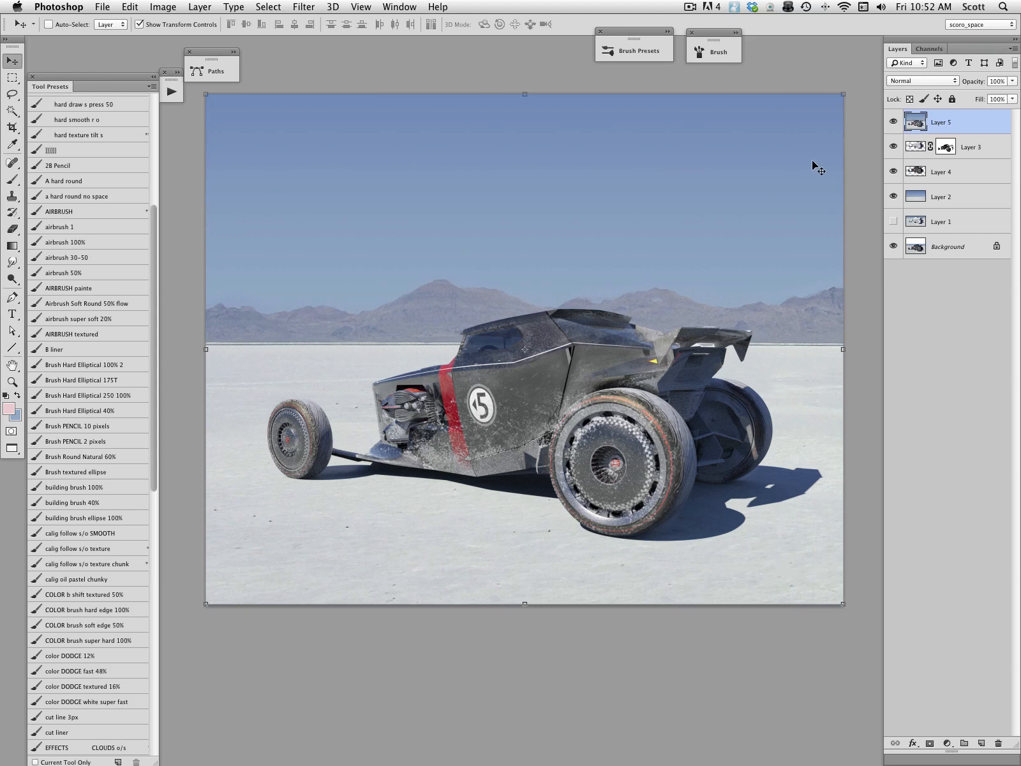
Bring the stained paper texture into the car document as the top layer and scale it to about 57% to cover the canvas
{"action": "key", "text": "ctrl+Tab"}
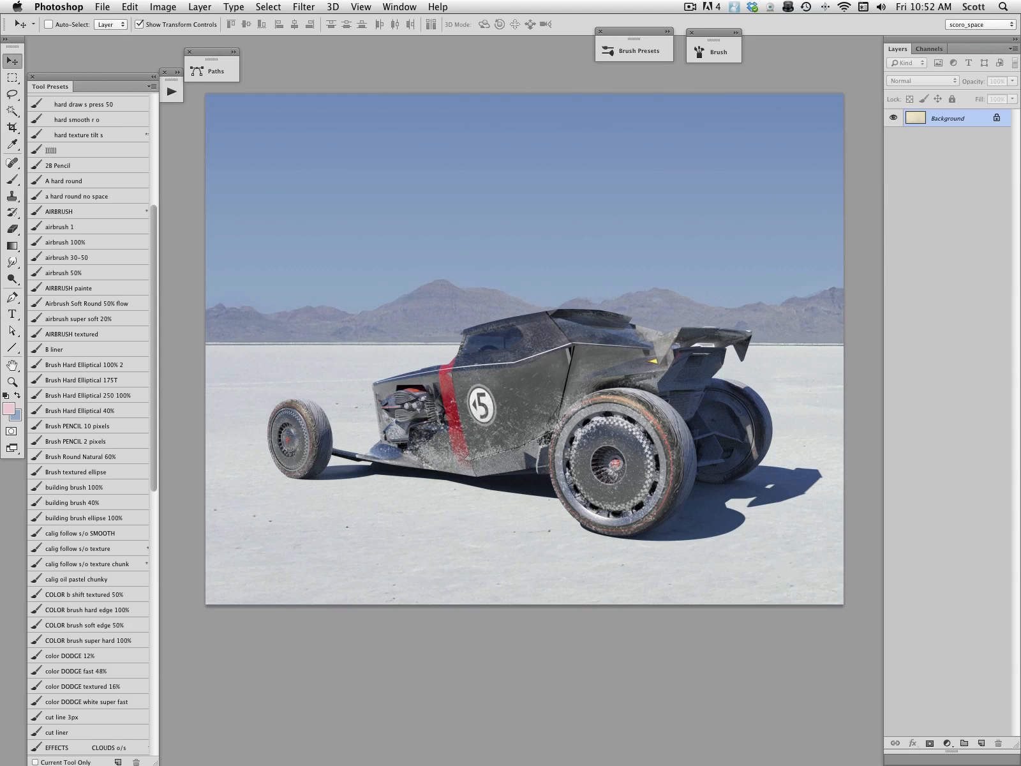
{"action": "left_click_drag", "start_coordinate": [644, 276], "coordinate": [643, 280]}
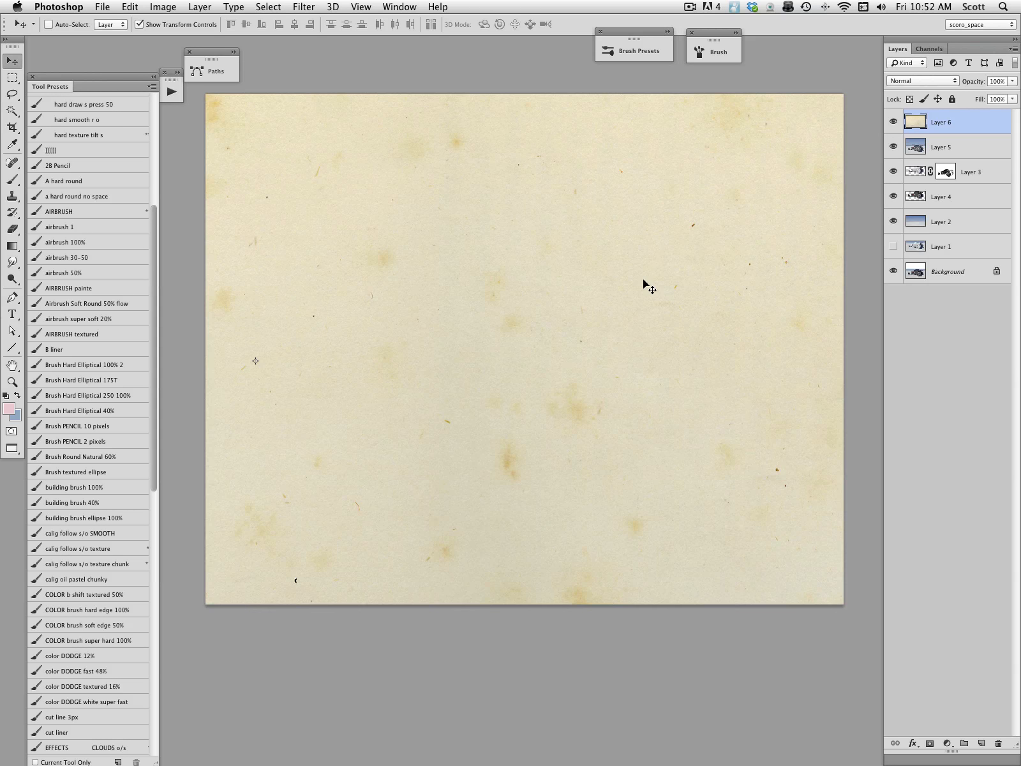
{"action": "left_click", "coordinate": [11, 382]}
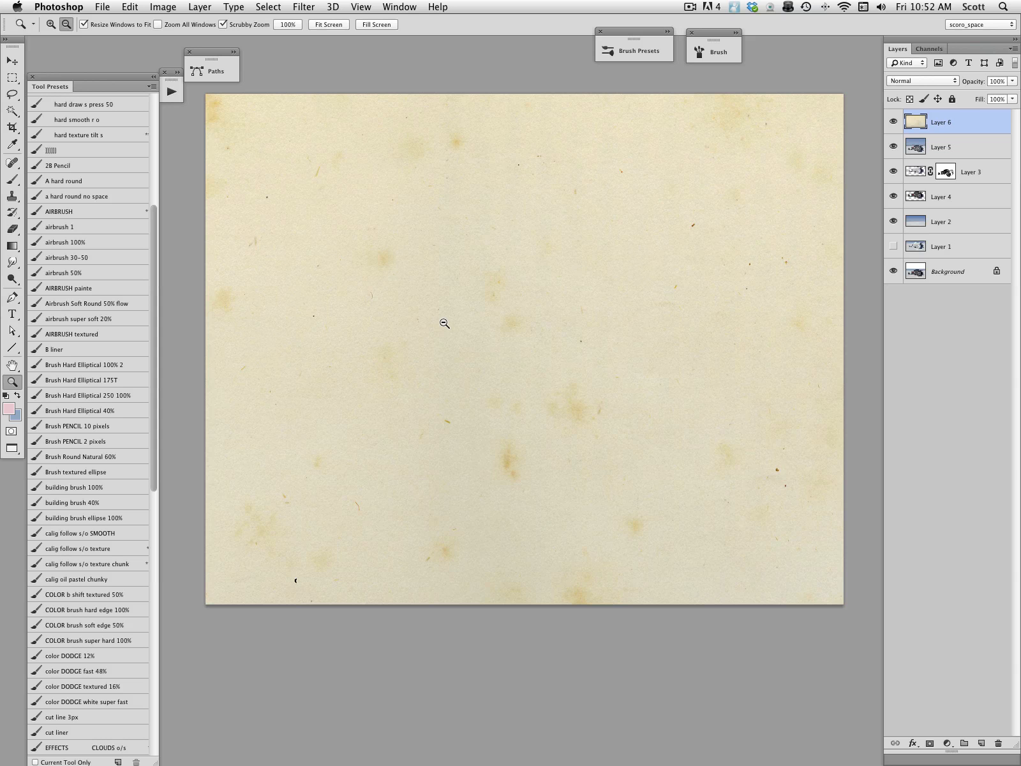
{"action": "left_click", "coordinate": [440, 325], "text": "alt"}
{"action": "left_click", "coordinate": [446, 324], "text": "alt"}
{"action": "left_click_drag", "start_coordinate": [469, 290], "coordinate": [470, 287]}
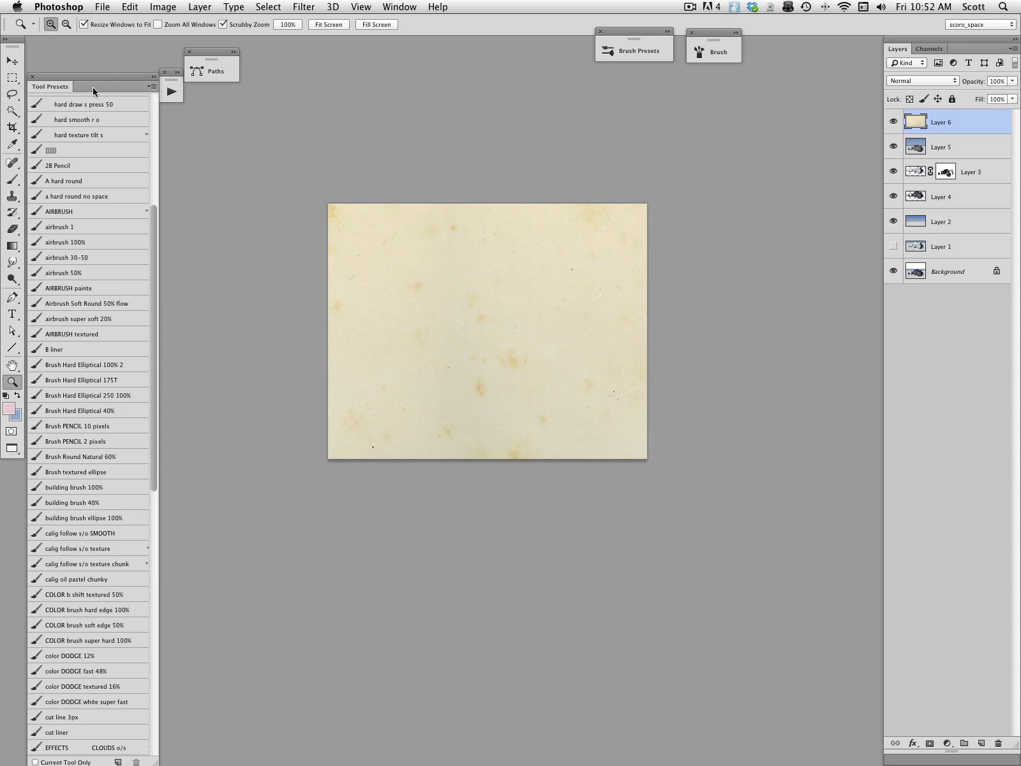
{"action": "left_click", "coordinate": [12, 61]}
{"action": "left_click_drag", "start_coordinate": [743, 106], "coordinate": [440, 284]}
{"action": "left_click_drag", "start_coordinate": [387, 337], "coordinate": [694, 254]}
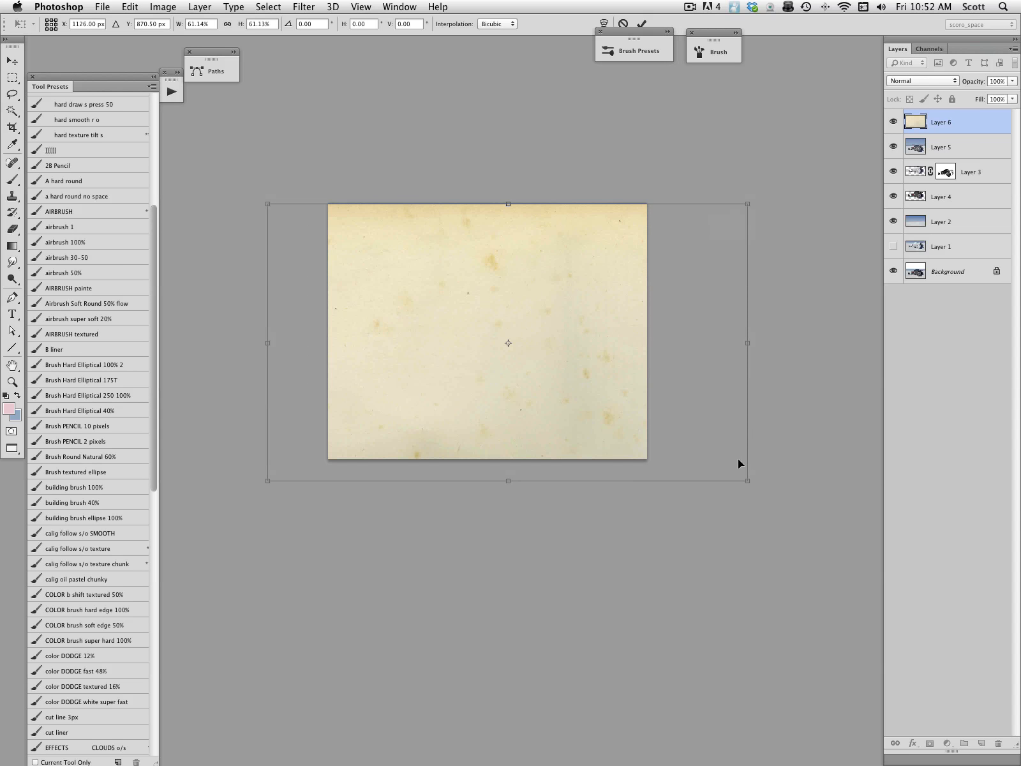
{"action": "left_click_drag", "start_coordinate": [748, 480], "coordinate": [714, 460]}
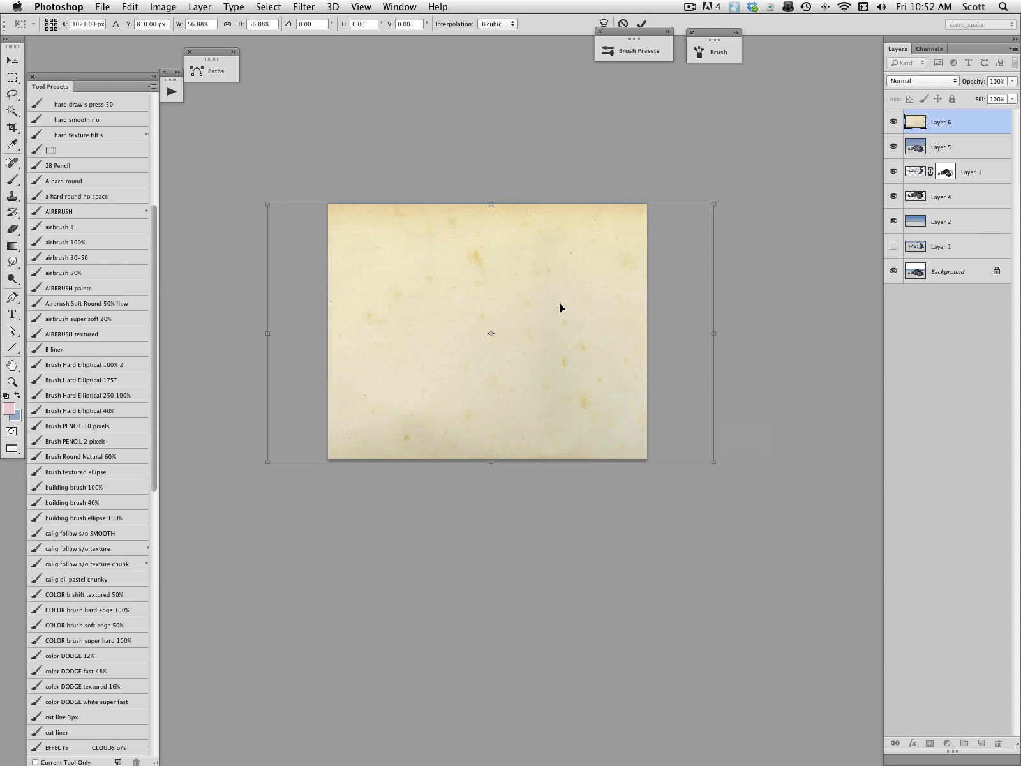
{"action": "key", "text": "Return"}
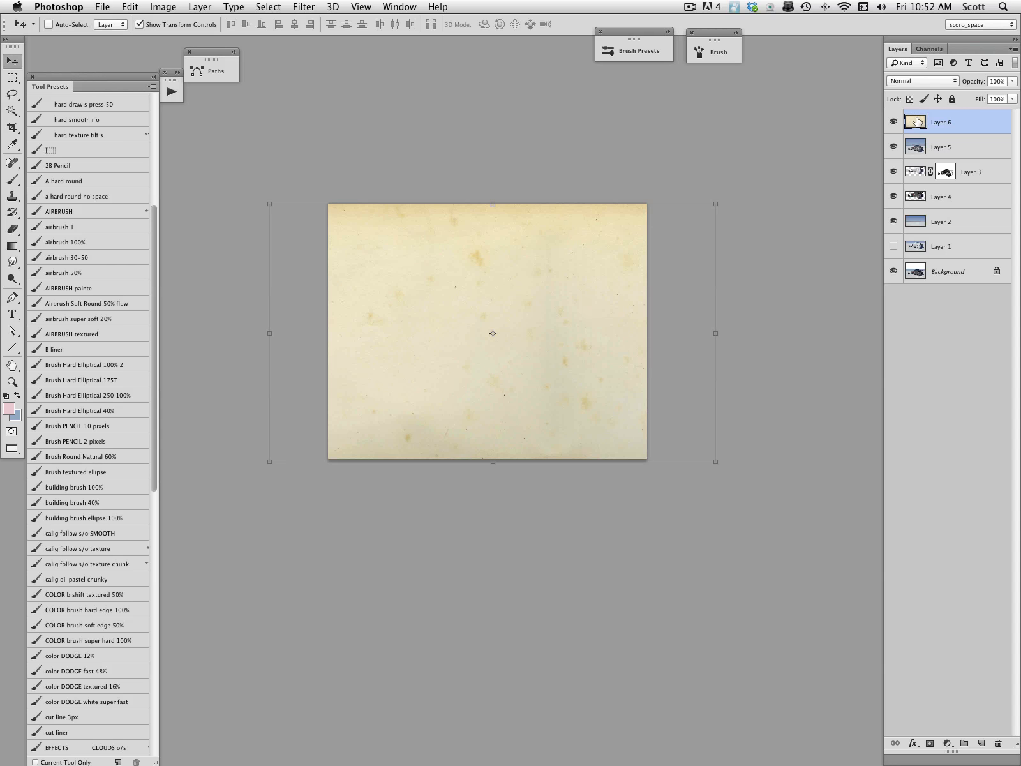
{"action": "left_click_drag", "start_coordinate": [552, 219], "coordinate": [552, 230]}
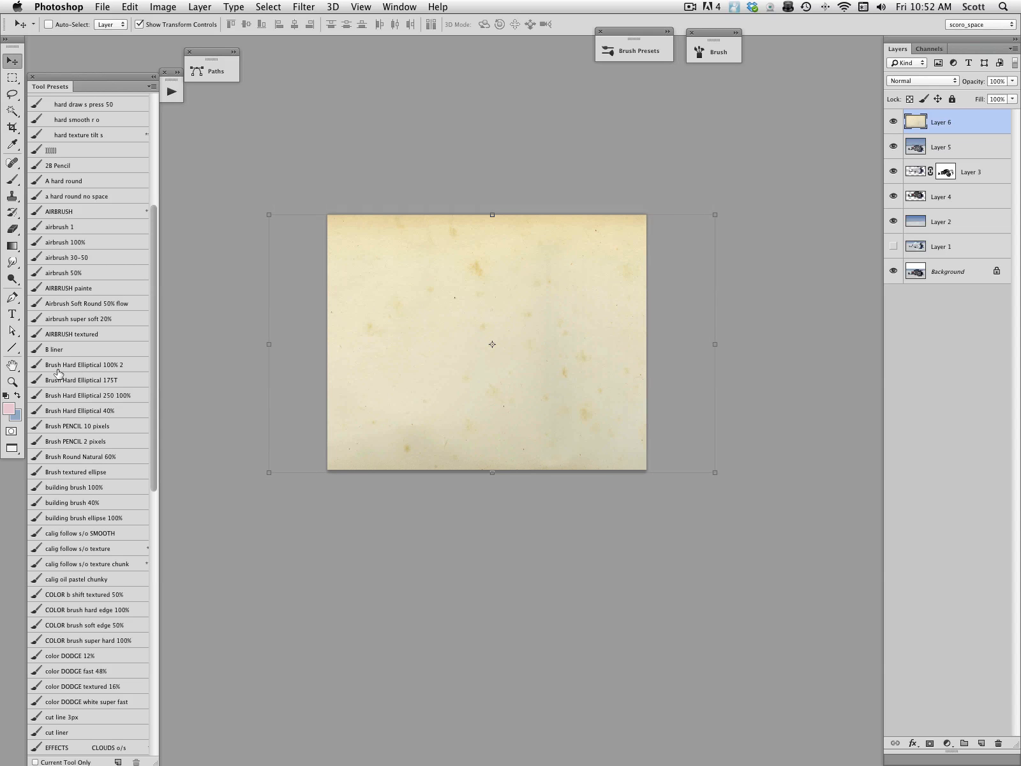
Hide and show the paper texture layer to compare it with the car image underneath
{"action": "left_click", "coordinate": [12, 382]}
{"action": "left_click", "coordinate": [512, 337]}
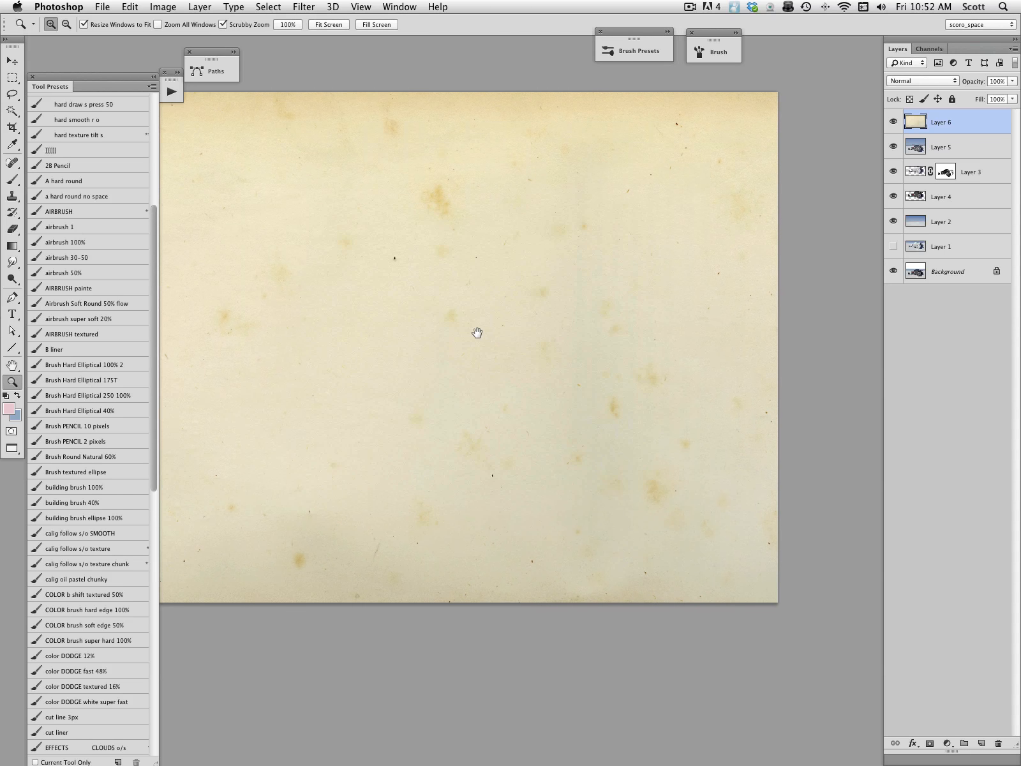
{"action": "left_click_drag", "start_coordinate": [477, 332], "coordinate": [539, 314]}
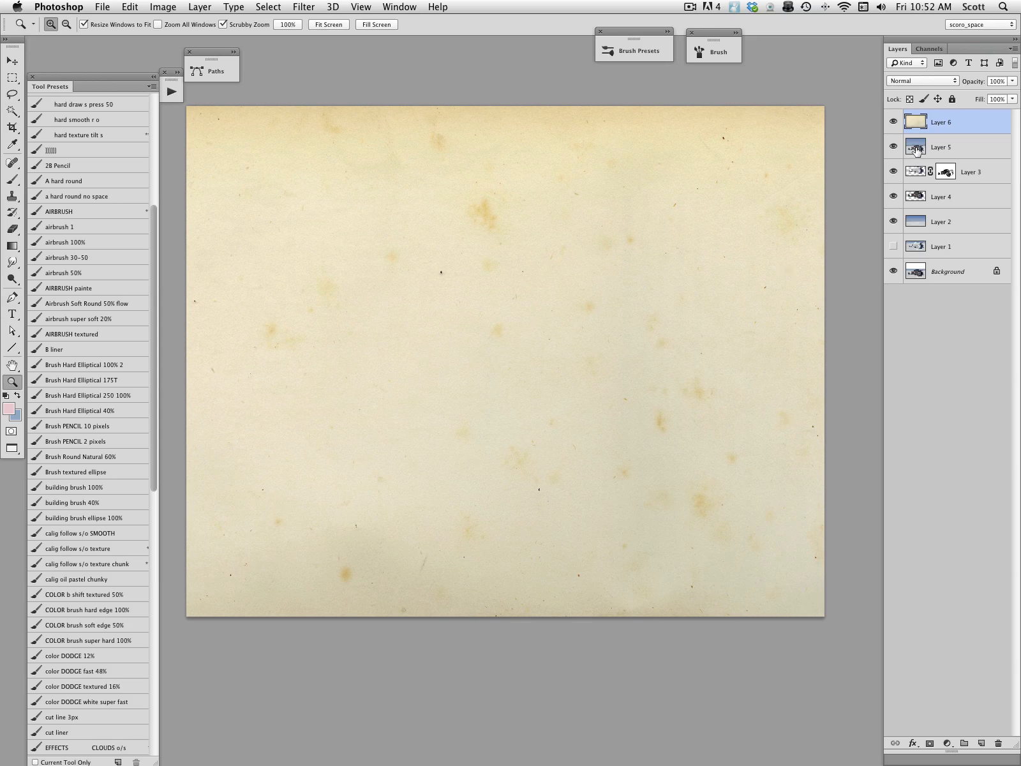
{"action": "left_click", "coordinate": [894, 122]}
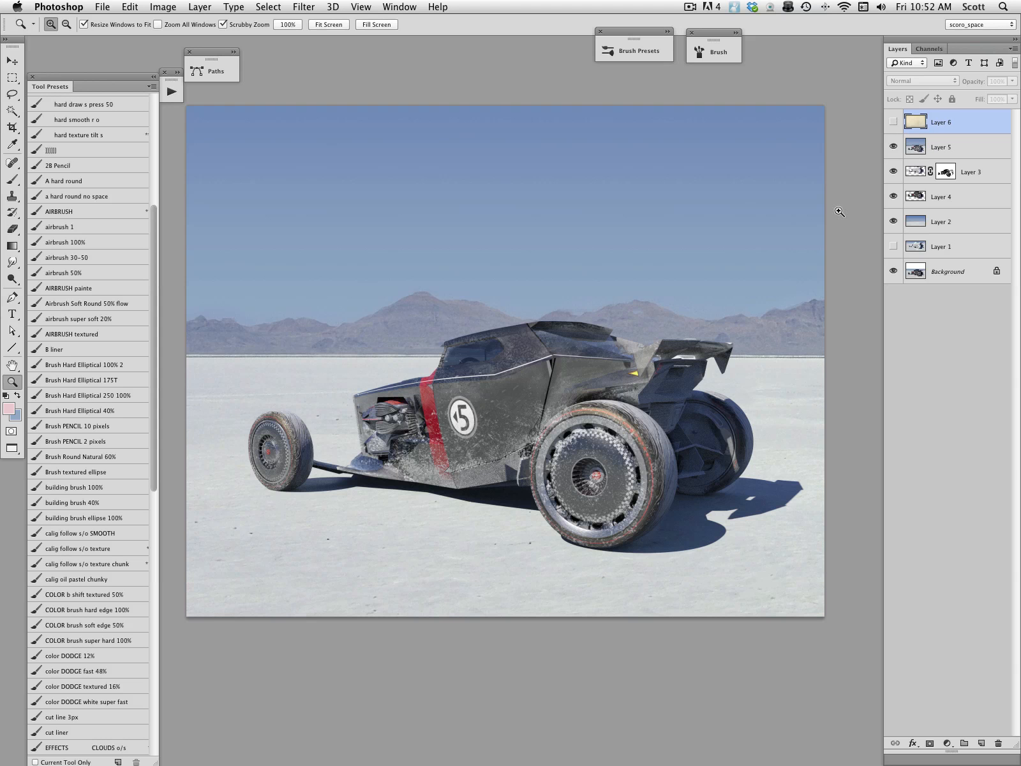
{"action": "left_click", "coordinate": [894, 122]}
{"action": "left_click_drag", "start_coordinate": [659, 244], "coordinate": [668, 232]}
Try the Overlay, Hard Light and Screen blending modes on the paper texture layer
{"action": "left_click", "coordinate": [955, 79]}
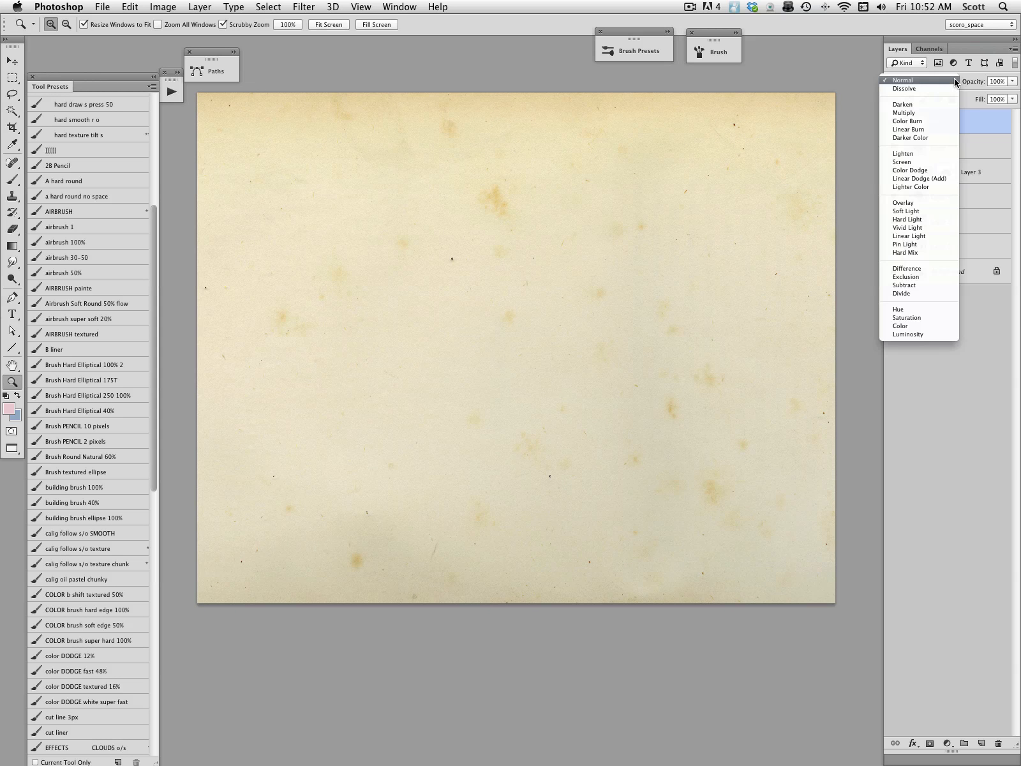
{"action": "left_click", "coordinate": [903, 203]}
{"action": "left_click_drag", "start_coordinate": [717, 221], "coordinate": [709, 222]}
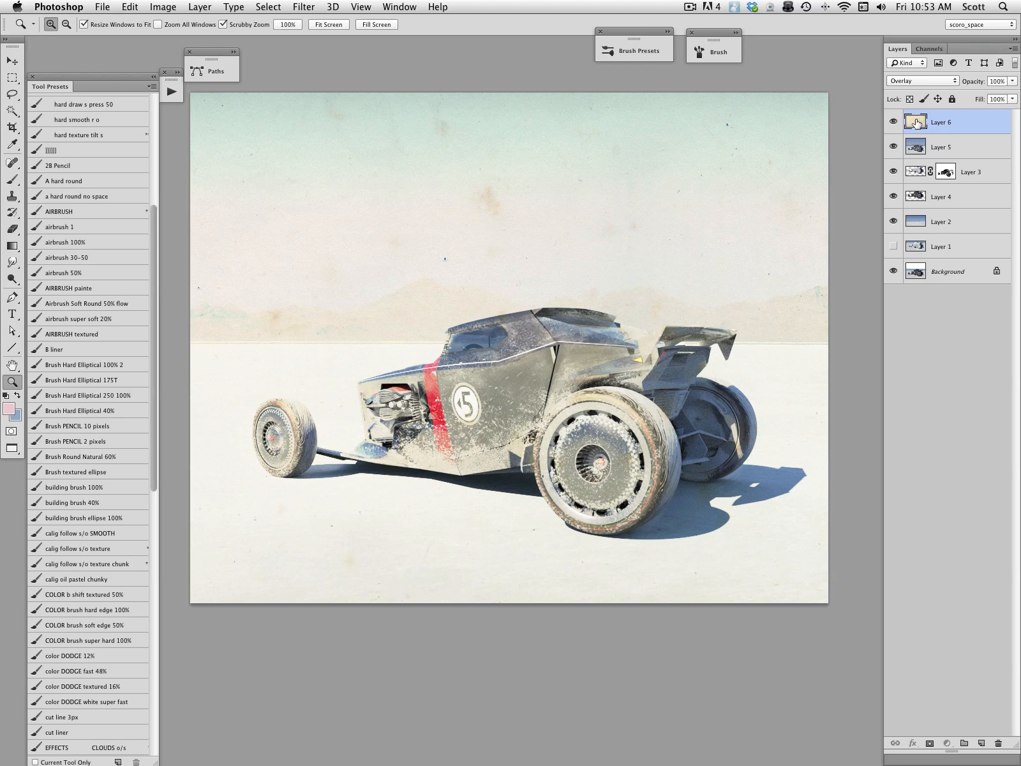
{"action": "left_click", "coordinate": [944, 81]}
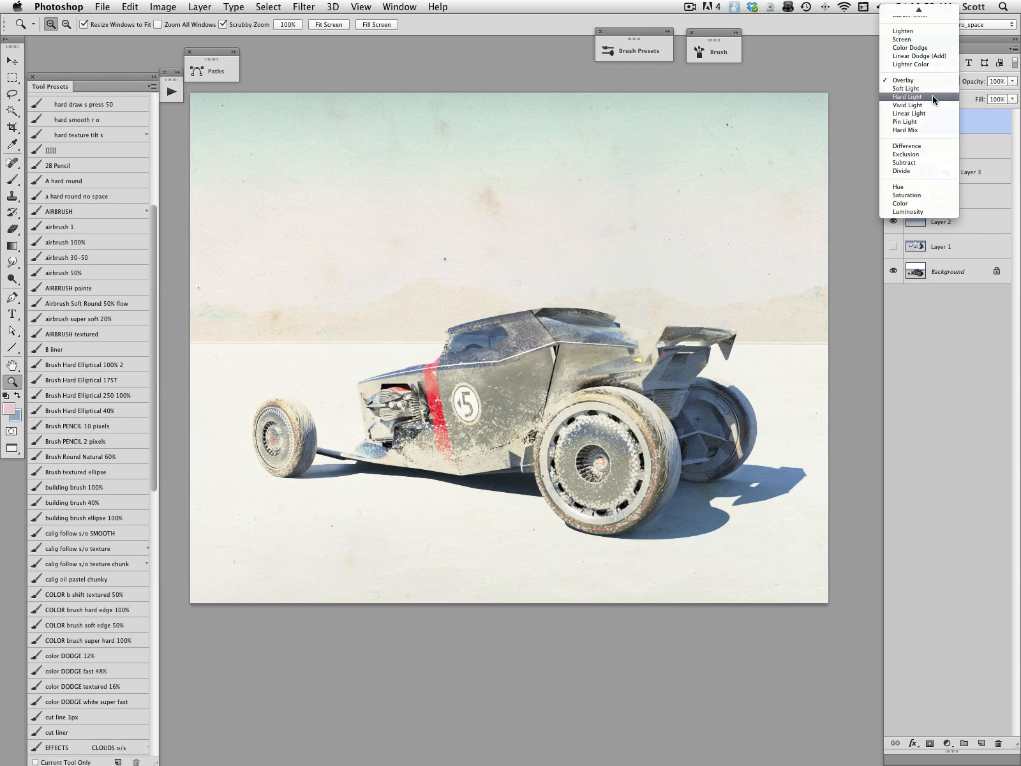
{"action": "left_click", "coordinate": [931, 97]}
{"action": "left_click", "coordinate": [932, 81]}
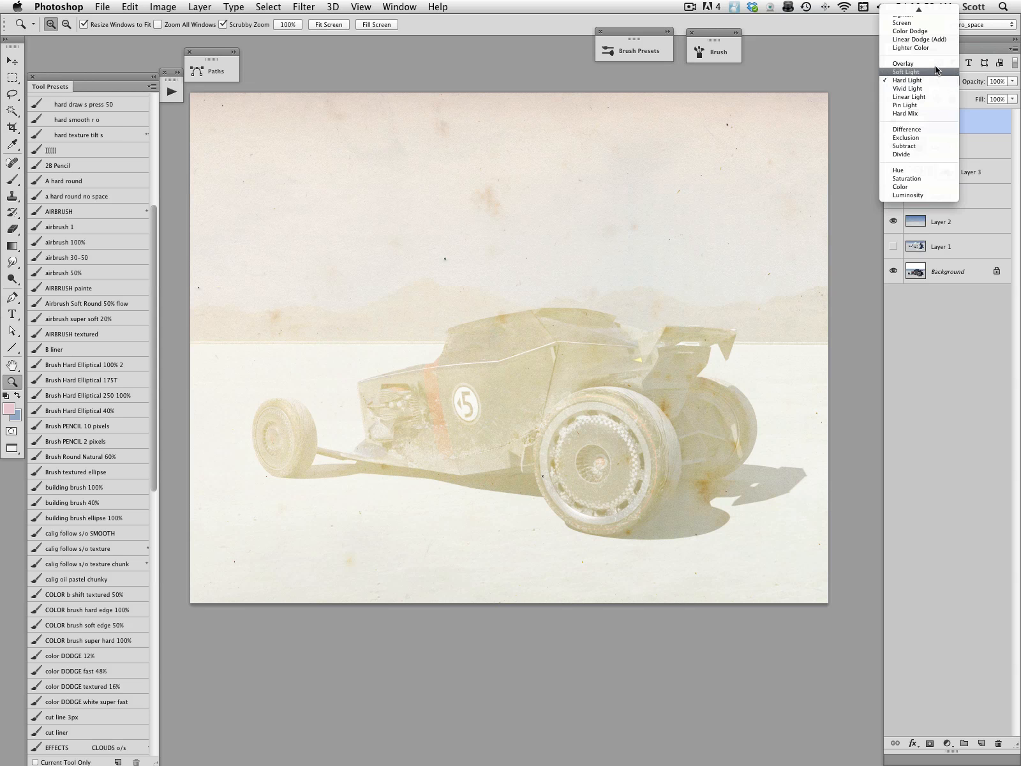
{"action": "mouse_move", "coordinate": [933, 14]}
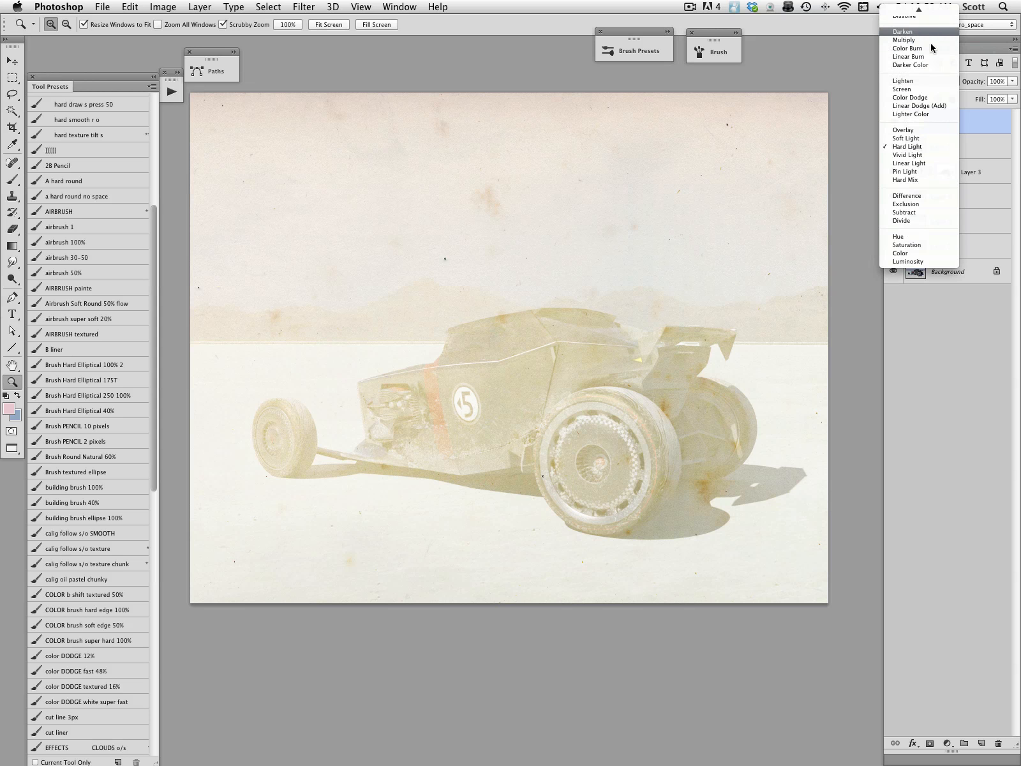
{"action": "left_click", "coordinate": [928, 92]}
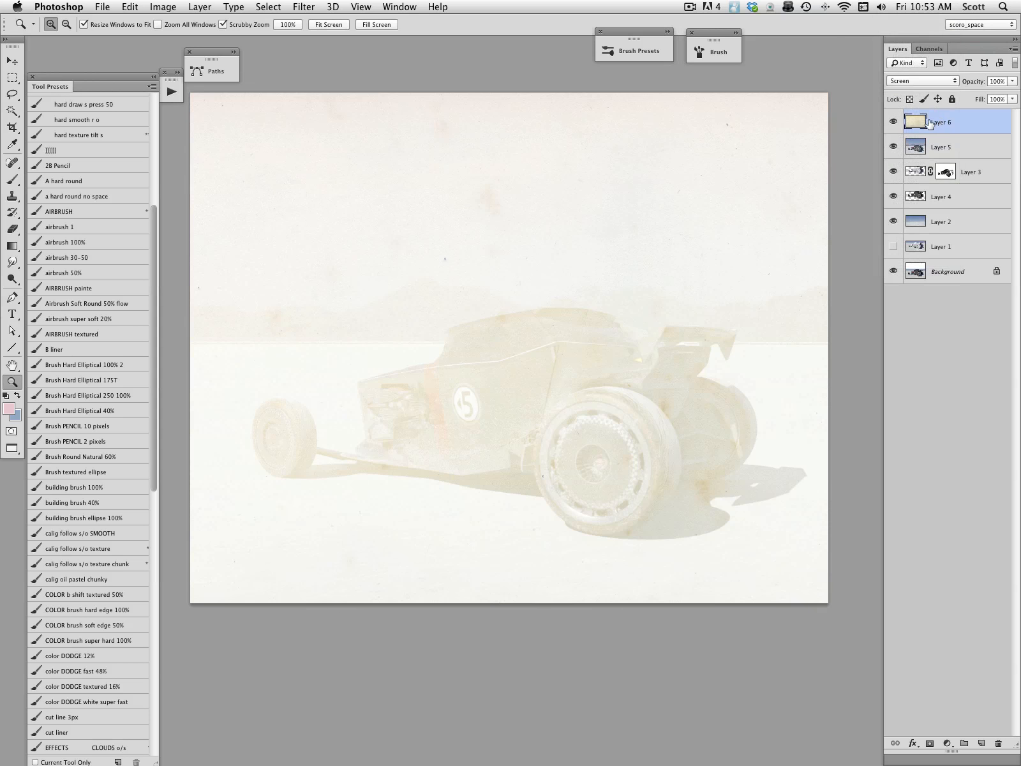
Set the paper texture layer's blending mode to Multiply and reduce its saturation to -64
{"action": "left_click", "coordinate": [954, 84]}
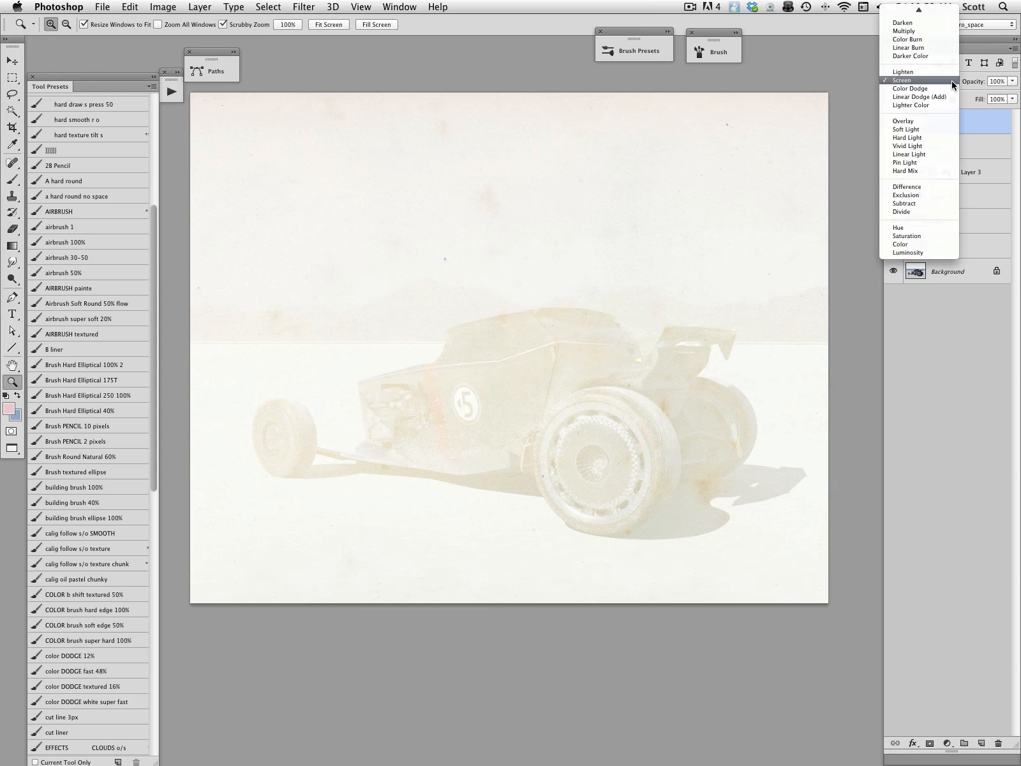
{"action": "left_click", "coordinate": [926, 31]}
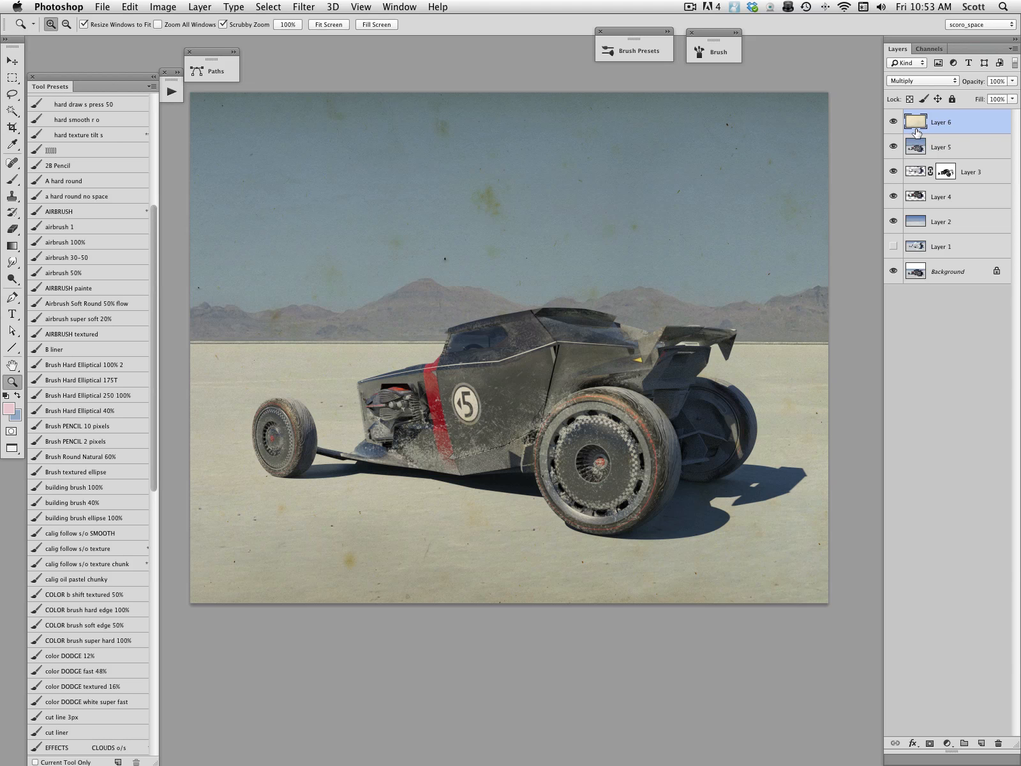
{"action": "left_click_drag", "start_coordinate": [916, 132], "coordinate": [911, 177]}
{"action": "key", "text": "super+u"}
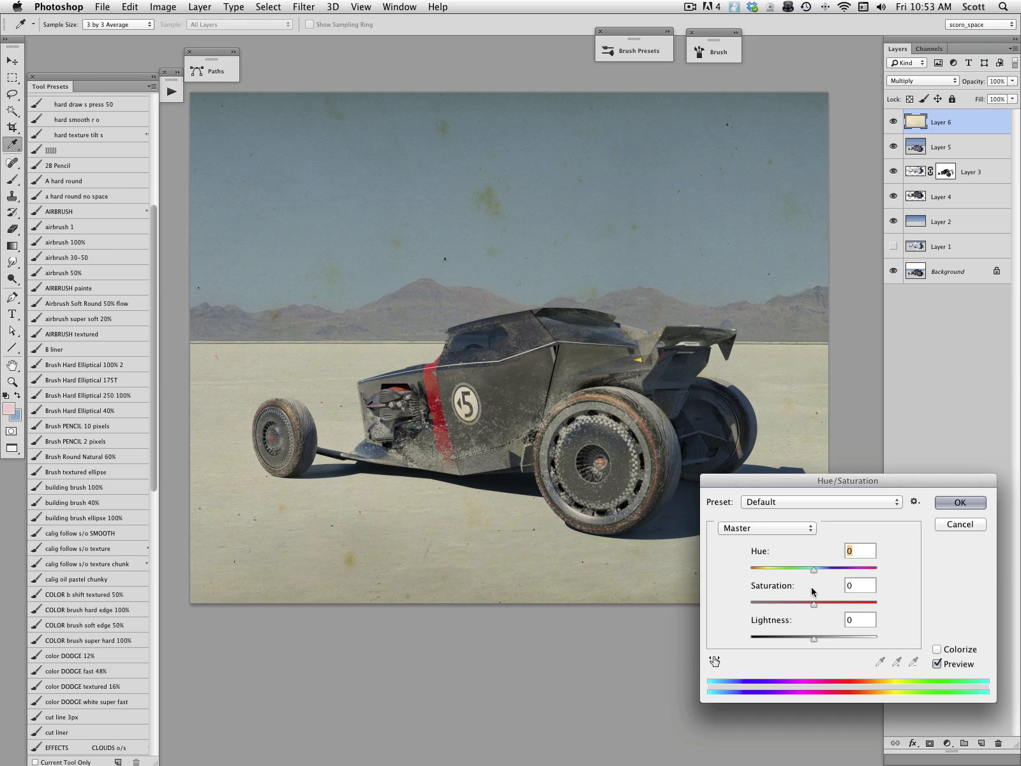
{"action": "left_click_drag", "start_coordinate": [814, 602], "coordinate": [774, 606]}
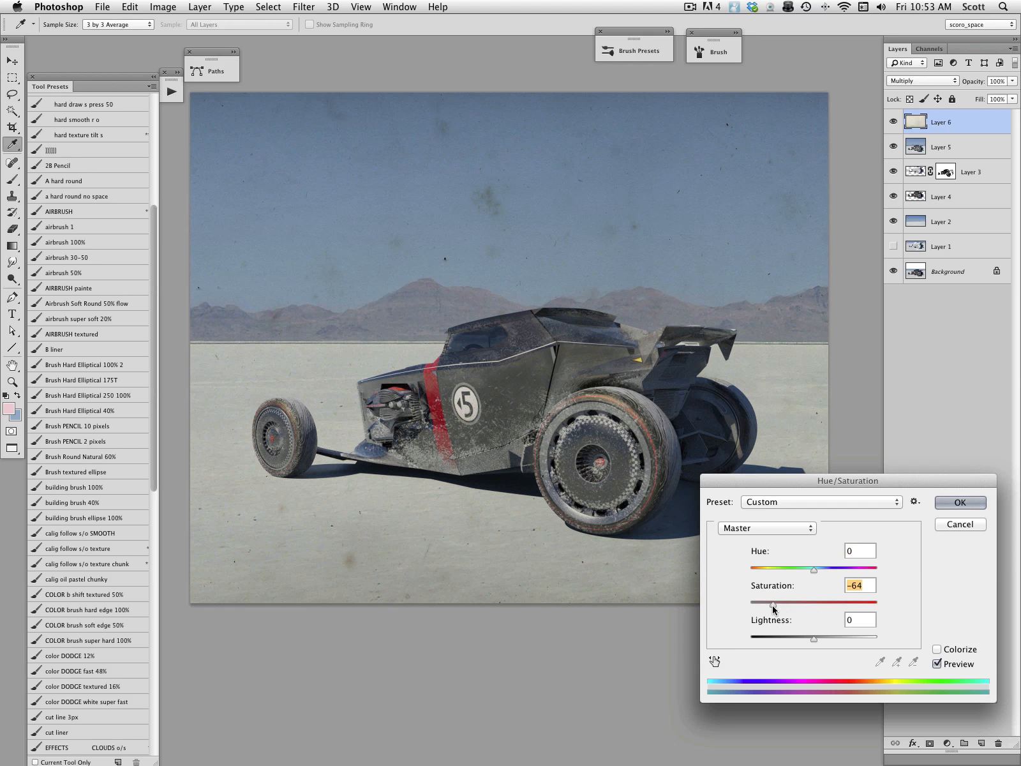
{"action": "left_click_drag", "start_coordinate": [845, 483], "coordinate": [846, 360]}
{"action": "left_click", "coordinate": [962, 380]}
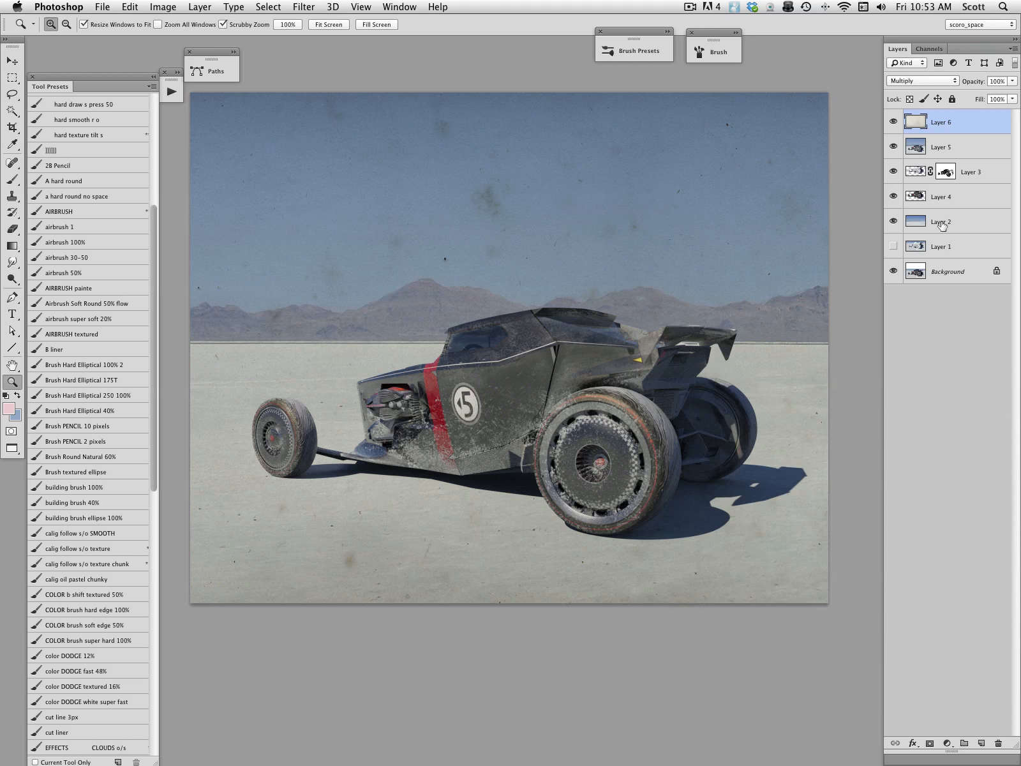
Lighten the paper texture layer by raising its black output level with Levels
{"action": "key", "text": "super+l"}
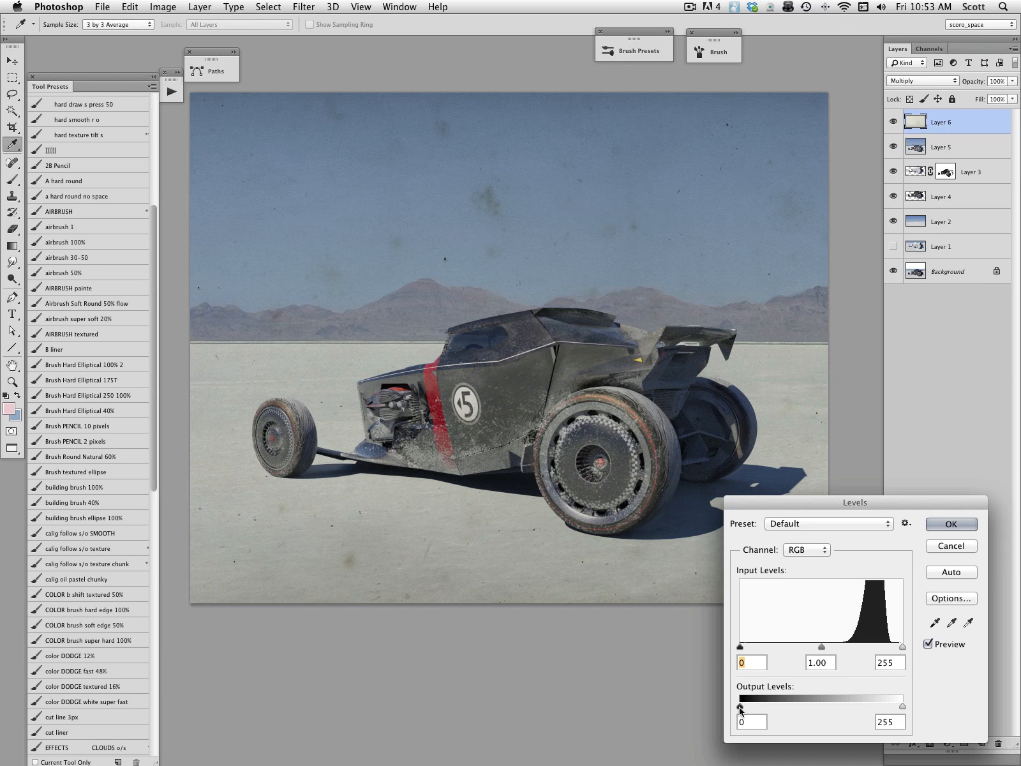
{"action": "left_click_drag", "start_coordinate": [741, 706], "coordinate": [793, 707]}
{"action": "left_click", "coordinate": [951, 524]}
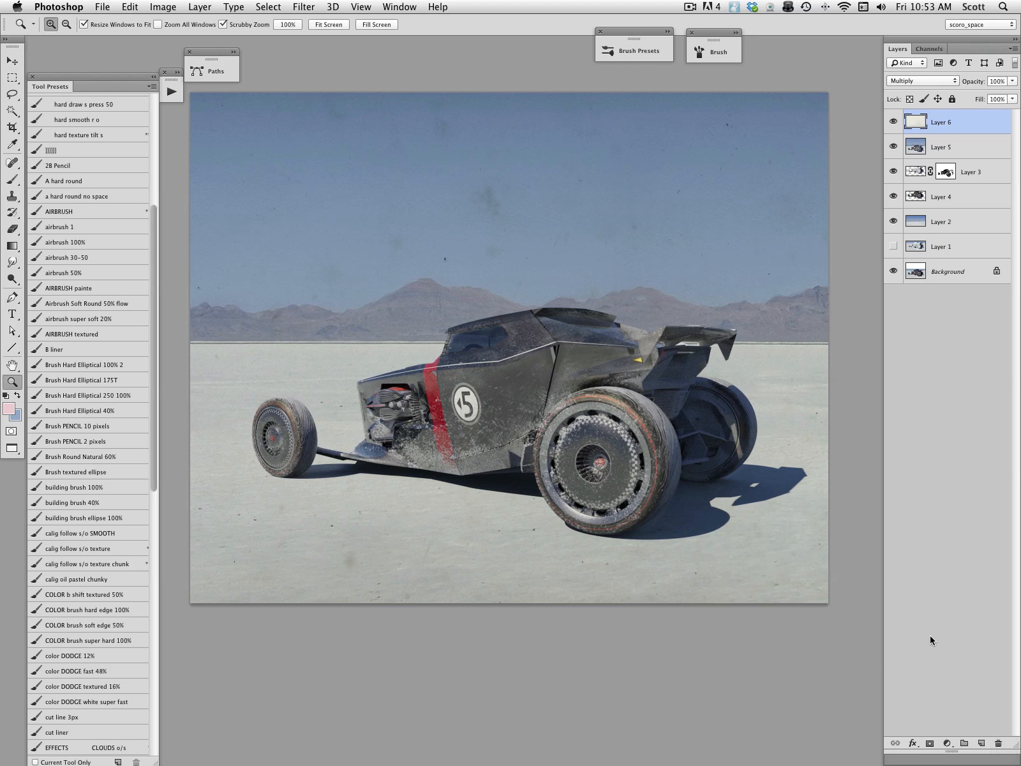
Add a layer mask to the paper texture layer and paint black over the car's midsection with the airbrush 50% preset at size 500
{"action": "left_click", "coordinate": [930, 742]}
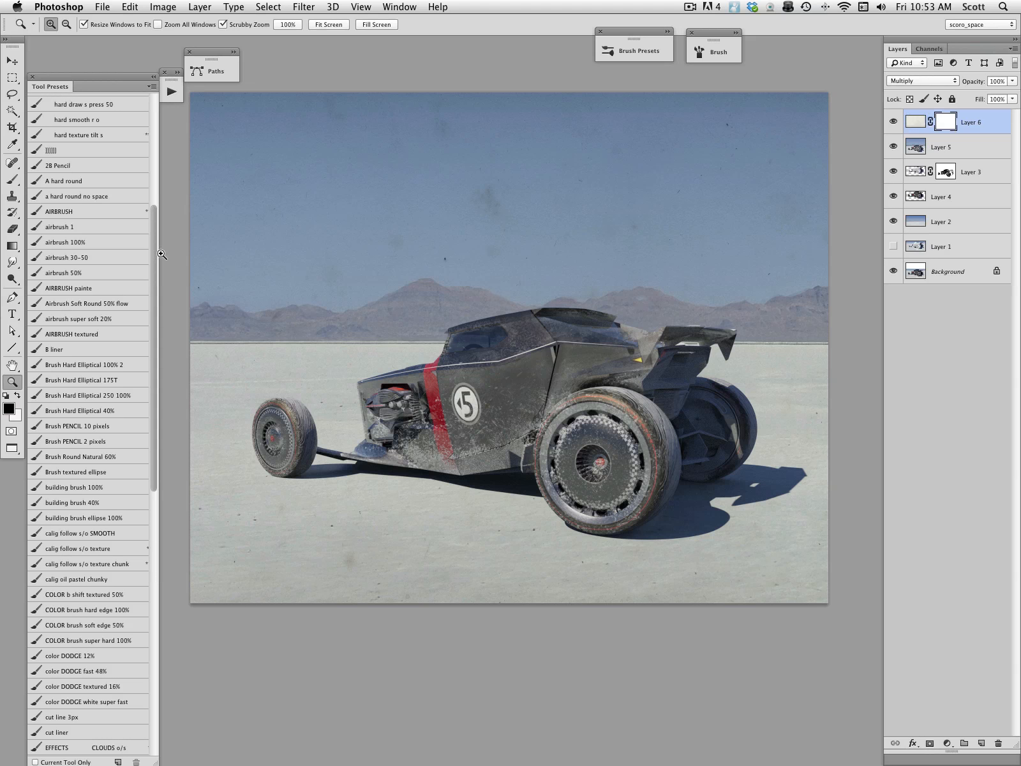
{"action": "left_click_drag", "start_coordinate": [155, 303], "coordinate": [156, 287]}
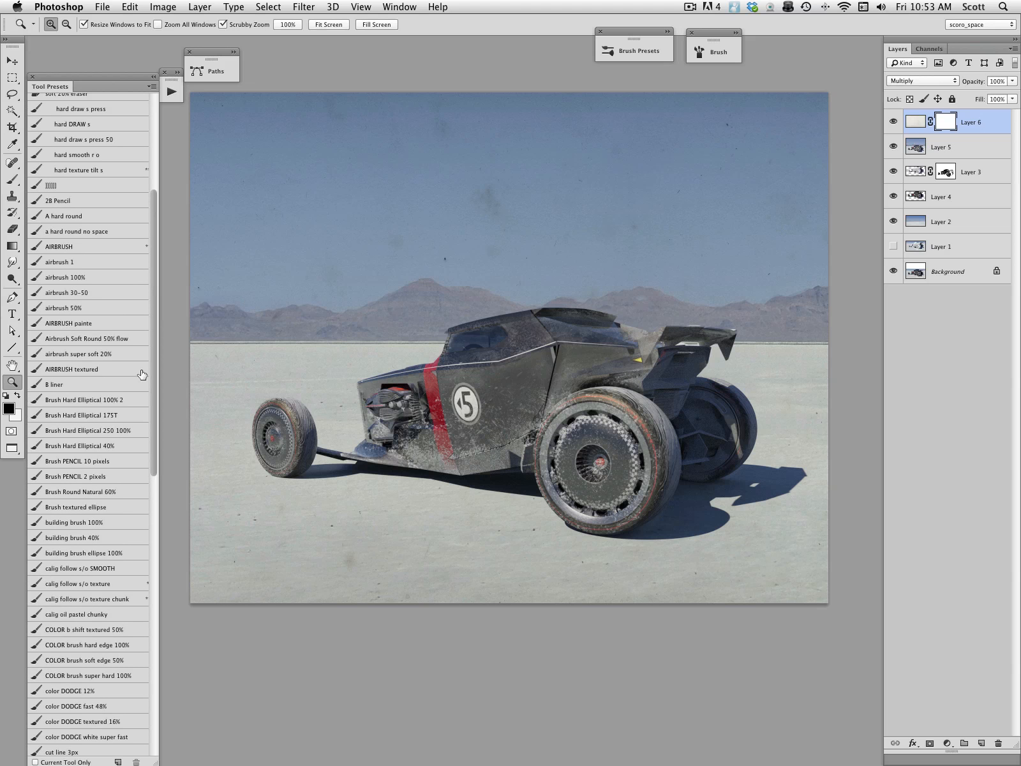
{"action": "left_click", "coordinate": [107, 307]}
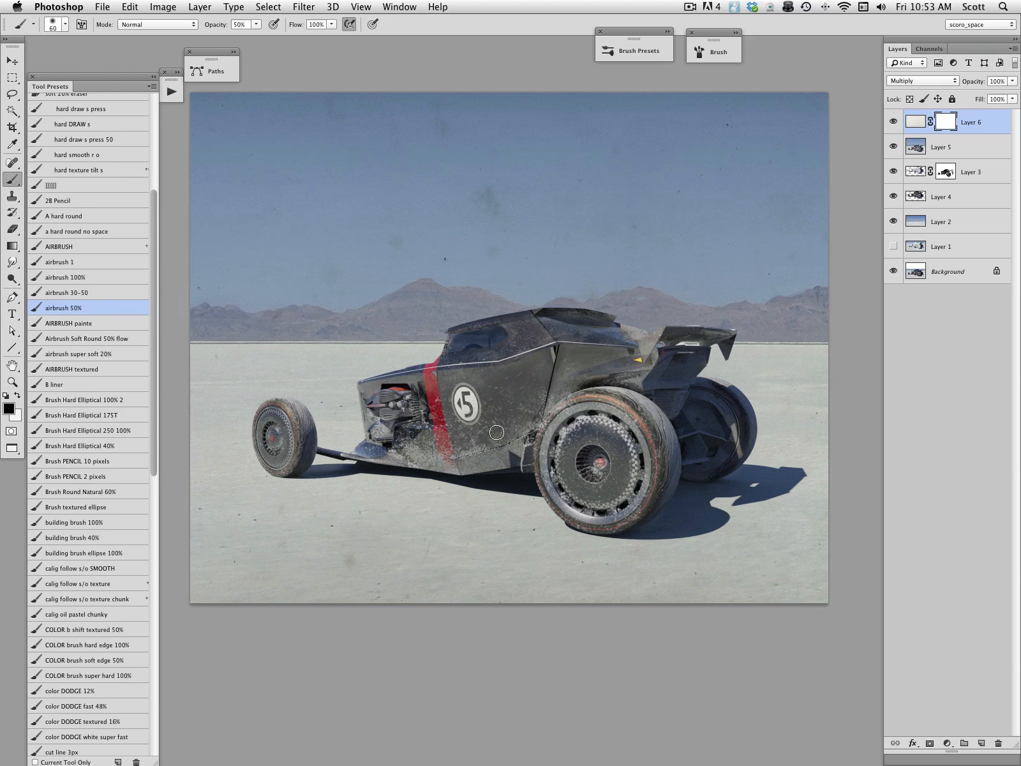
{"action": "key", "text": "bracketright"}
{"action": "key", "text": "bracketright"}
{"action": "key", "text": "bracketright"}
{"action": "key", "text": "bracketright"}
{"action": "key", "text": "bracketright"}
{"action": "key", "text": "bracketright"}
{"action": "key", "text": "bracketright"}
{"action": "key", "text": "bracketright"}
{"action": "key", "text": "bracketright"}
{"action": "key", "text": "bracketright"}
{"action": "key", "text": "bracketright"}
{"action": "key", "text": "bracketright"}
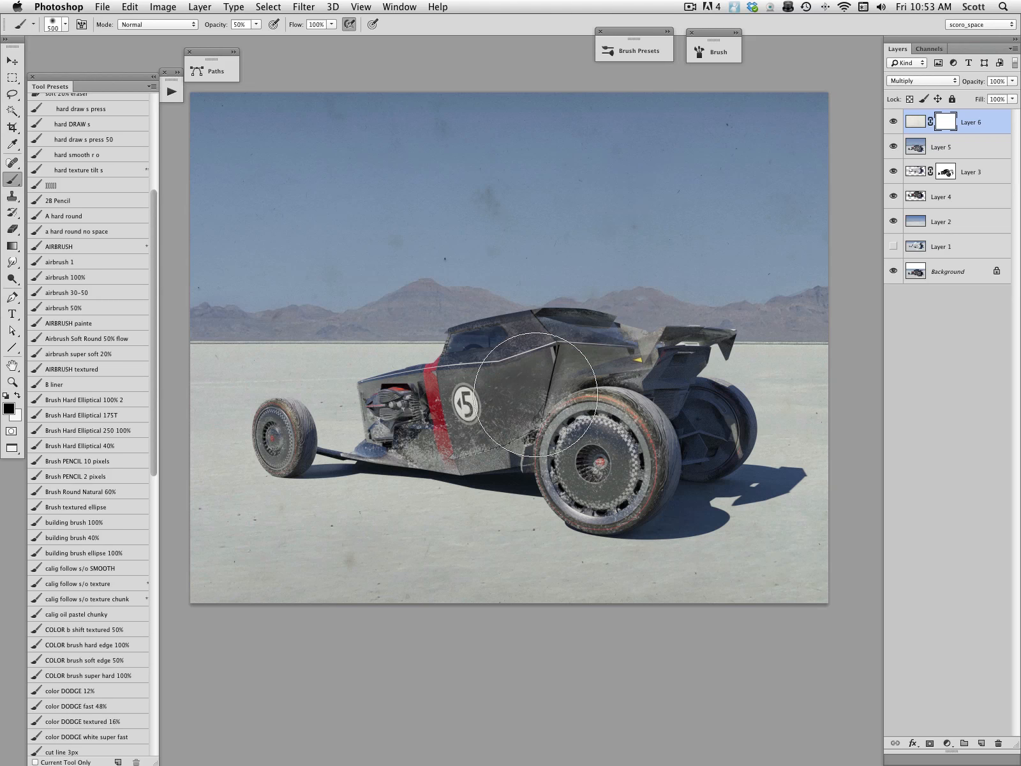
{"action": "mouse_move", "coordinate": [536, 394]}
{"action": "left_mouse_down"}
{"action": "mouse_move", "coordinate": [629, 387]}
{"action": "mouse_move", "coordinate": [548, 398]}
{"action": "mouse_move", "coordinate": [551, 442]}
{"action": "mouse_move", "coordinate": [621, 430]}
{"action": "mouse_move", "coordinate": [616, 470]}
{"action": "mouse_move", "coordinate": [567, 422]}
{"action": "mouse_move", "coordinate": [603, 387]}
{"action": "left_mouse_up"}
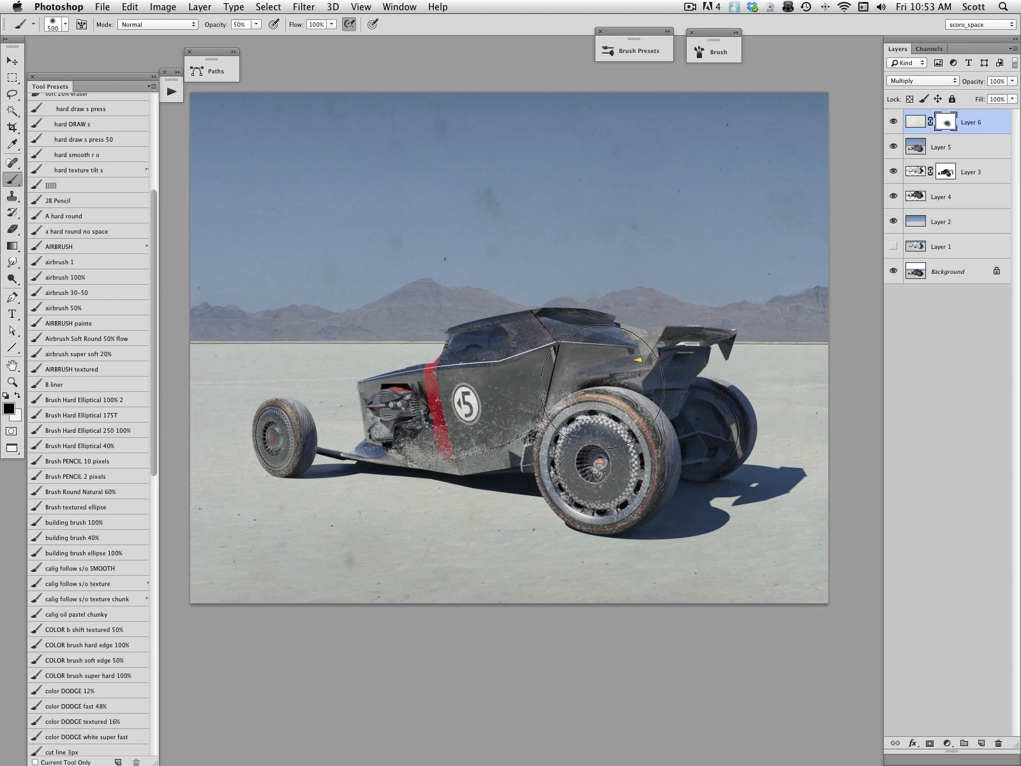
Mask more of the paper texture over the car body and rear wheel with the airbrush reduced to about size 300
{"action": "key", "text": "bracketleft"}
{"action": "key", "text": "bracketleft"}
{"action": "mouse_move", "coordinate": [526, 363]}
{"action": "left_mouse_down"}
{"action": "mouse_move", "coordinate": [433, 421]}
{"action": "mouse_move", "coordinate": [555, 446]}
{"action": "mouse_move", "coordinate": [598, 418]}
{"action": "mouse_move", "coordinate": [643, 428]}
{"action": "mouse_move", "coordinate": [576, 467]}
{"action": "mouse_move", "coordinate": [648, 366]}
{"action": "mouse_move", "coordinate": [696, 414]}
{"action": "mouse_move", "coordinate": [437, 413]}
{"action": "mouse_move", "coordinate": [577, 420]}
{"action": "left_mouse_up"}
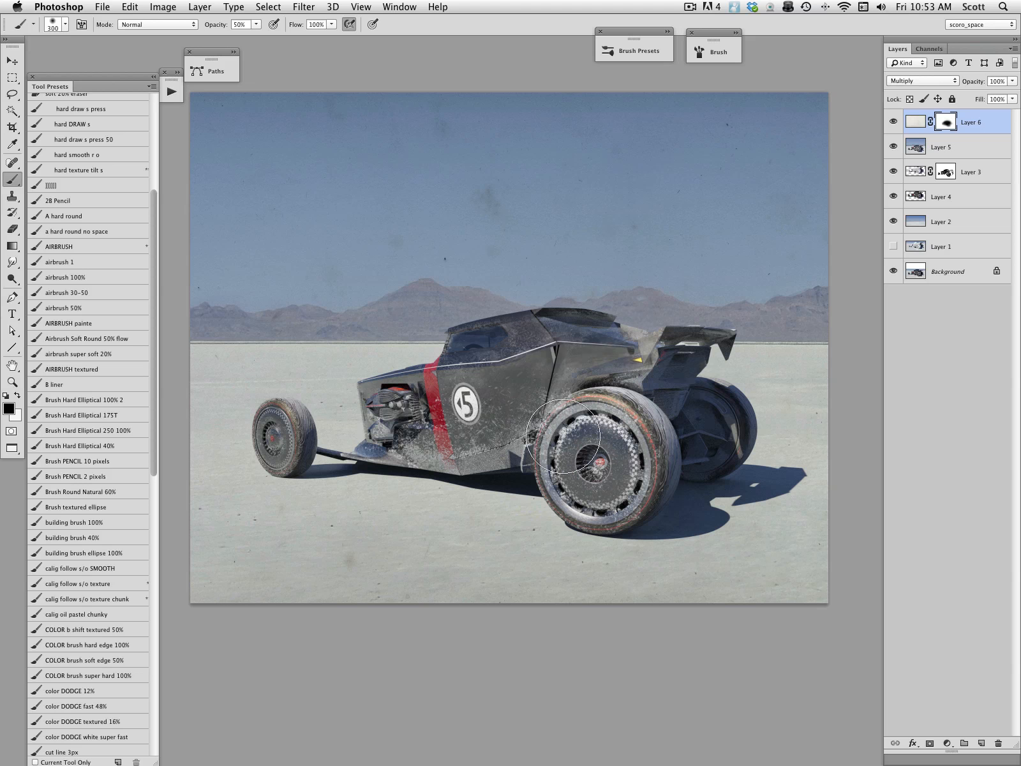
{"action": "key", "text": "bracketleft"}
{"action": "key", "text": "bracketleft"}
{"action": "key", "text": "bracketleft"}
{"action": "key", "text": "bracketleft"}
{"action": "key", "text": "bracketright"}
{"action": "key", "text": "bracketright"}
{"action": "key", "text": "bracketright"}
{"action": "key", "text": "bracketright"}
{"action": "key", "text": "bracketright"}
{"action": "key", "text": "bracketright"}
{"action": "key", "text": "bracketright"}
Fade the paper texture gradually around the car by painting its mask with the airbrush super soft 20% preset at about size 900
{"action": "left_click", "coordinate": [115, 352]}
{"action": "key", "text": "bracketright"}
{"action": "key", "text": "bracketright"}
{"action": "key", "text": "bracketright"}
{"action": "key", "text": "bracketright"}
{"action": "key", "text": "bracketright"}
{"action": "key", "text": "bracketright"}
{"action": "key", "text": "bracketright"}
{"action": "key", "text": "bracketright"}
{"action": "key", "text": "bracketright"}
{"action": "key", "text": "bracketright"}
{"action": "key", "text": "bracketright"}
{"action": "key", "text": "bracketright"}
{"action": "key", "text": "bracketright"}
{"action": "key", "text": "bracketright"}
{"action": "key", "text": "bracketright"}
{"action": "key", "text": "bracketright"}
{"action": "key", "text": "bracketright"}
{"action": "key", "text": "bracketright"}
{"action": "key", "text": "bracketright"}
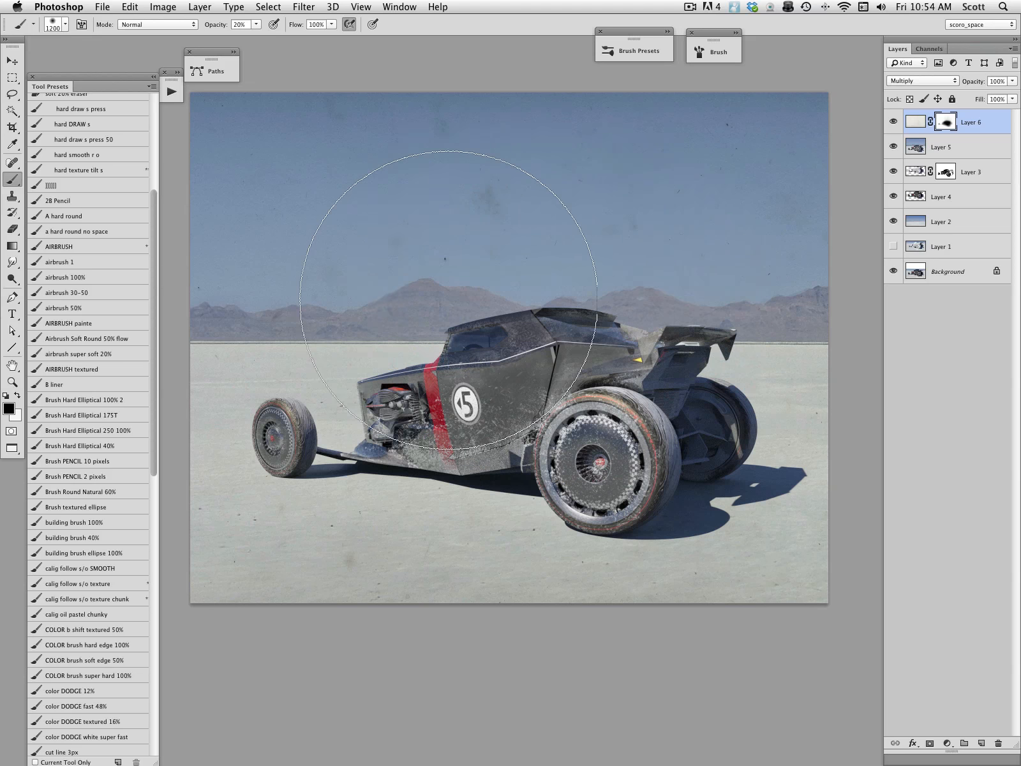
{"action": "key", "text": "bracketleft"}
{"action": "key", "text": "bracketleft"}
{"action": "key", "text": "bracketleft"}
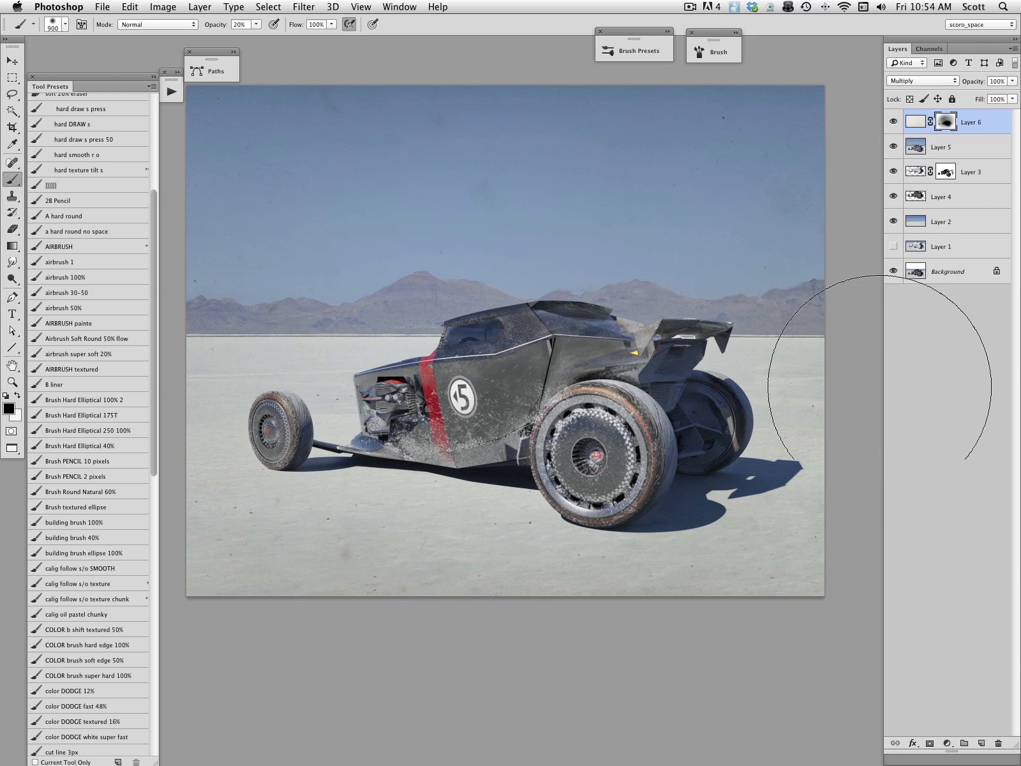
Add a Photo Filter adjustment layer above the paper texture and keep its settings clear of the car image
{"action": "left_click", "coordinate": [947, 743]}
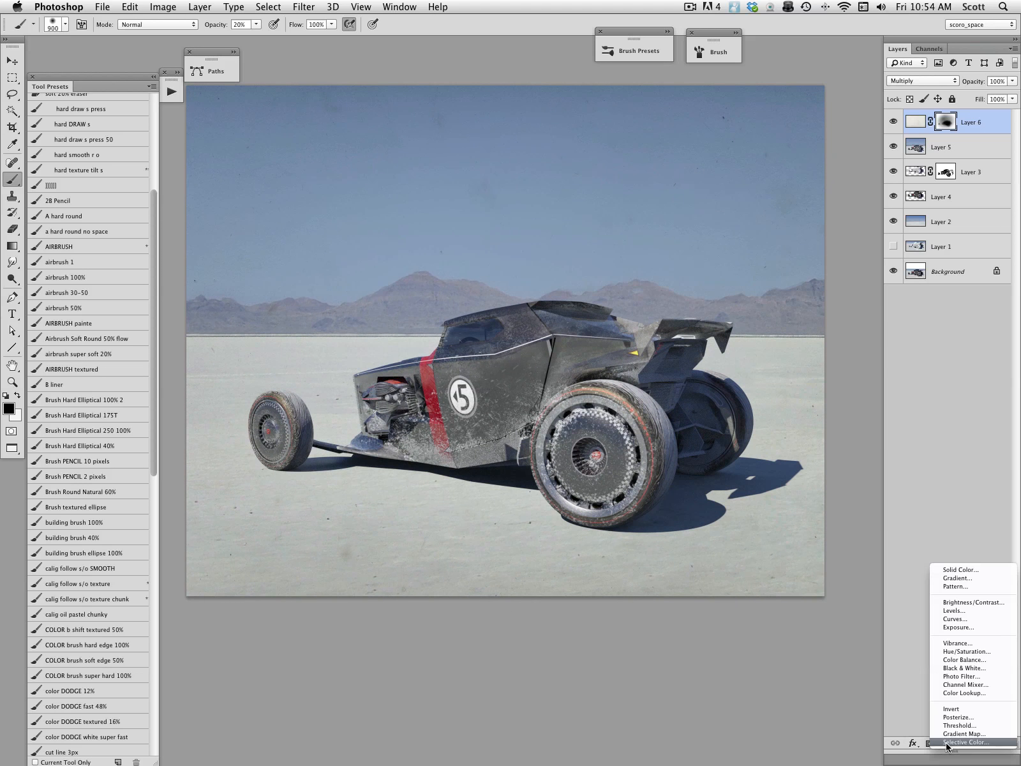
{"action": "left_click", "coordinate": [960, 676]}
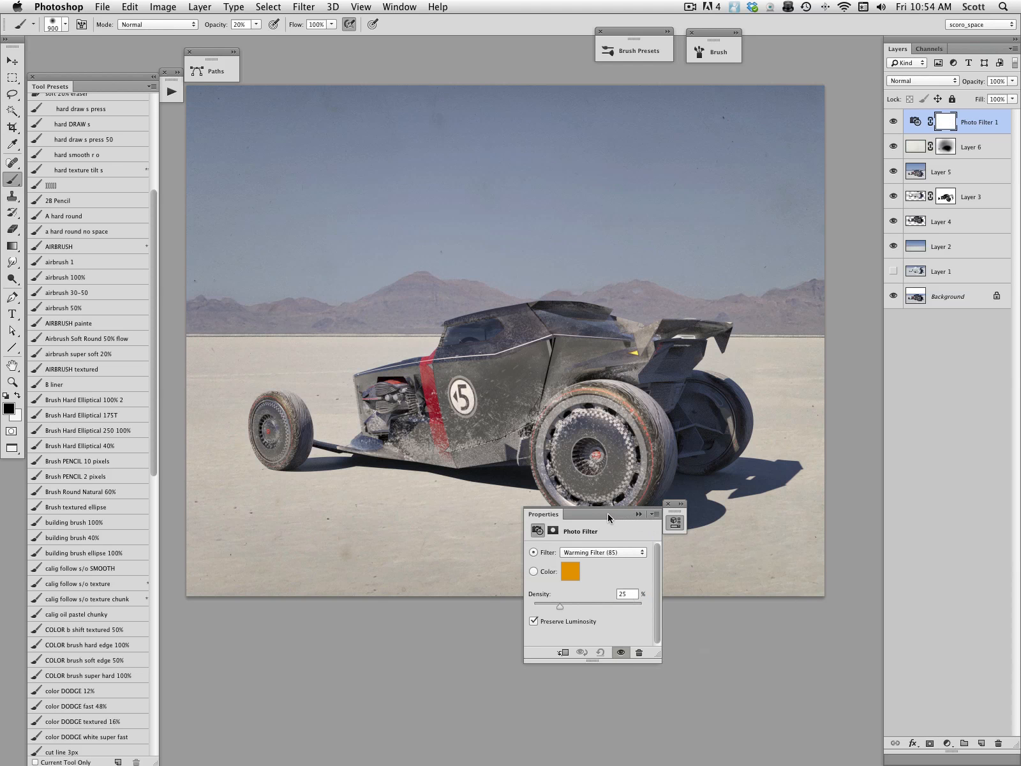
{"action": "left_click_drag", "start_coordinate": [607, 513], "coordinate": [928, 418]}
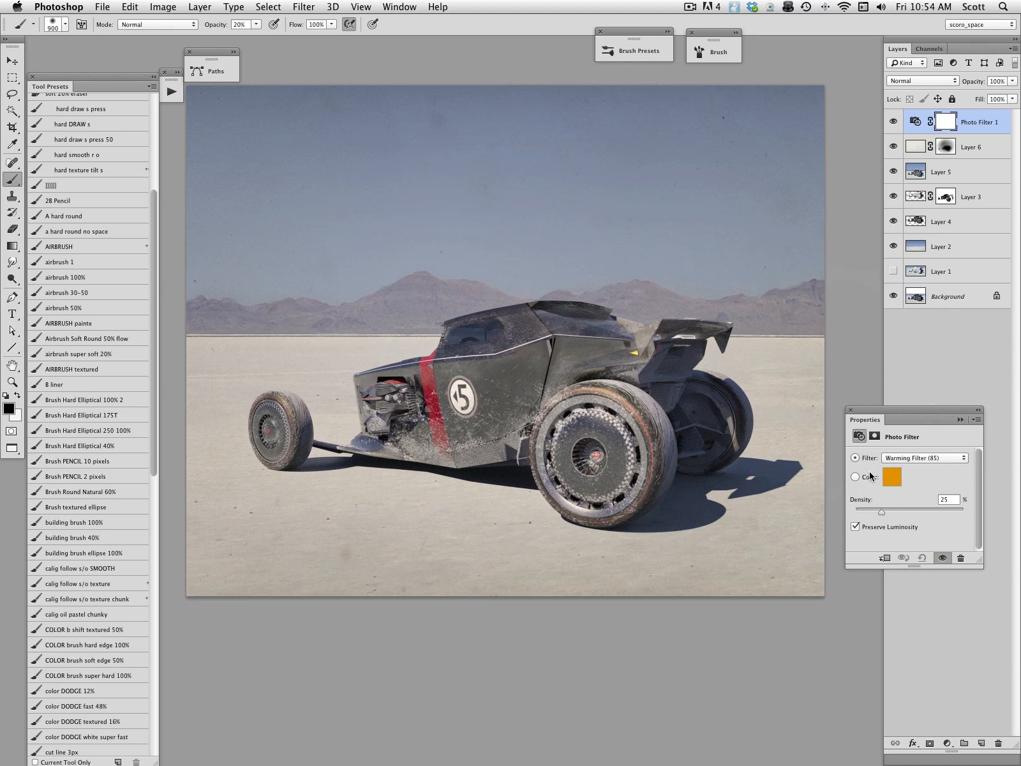
Try the Warming (LBA, 81), Cooling (80, LBB, 82), Red and Orange presets on the Photo Filter layer
{"action": "left_click", "coordinate": [956, 458]}
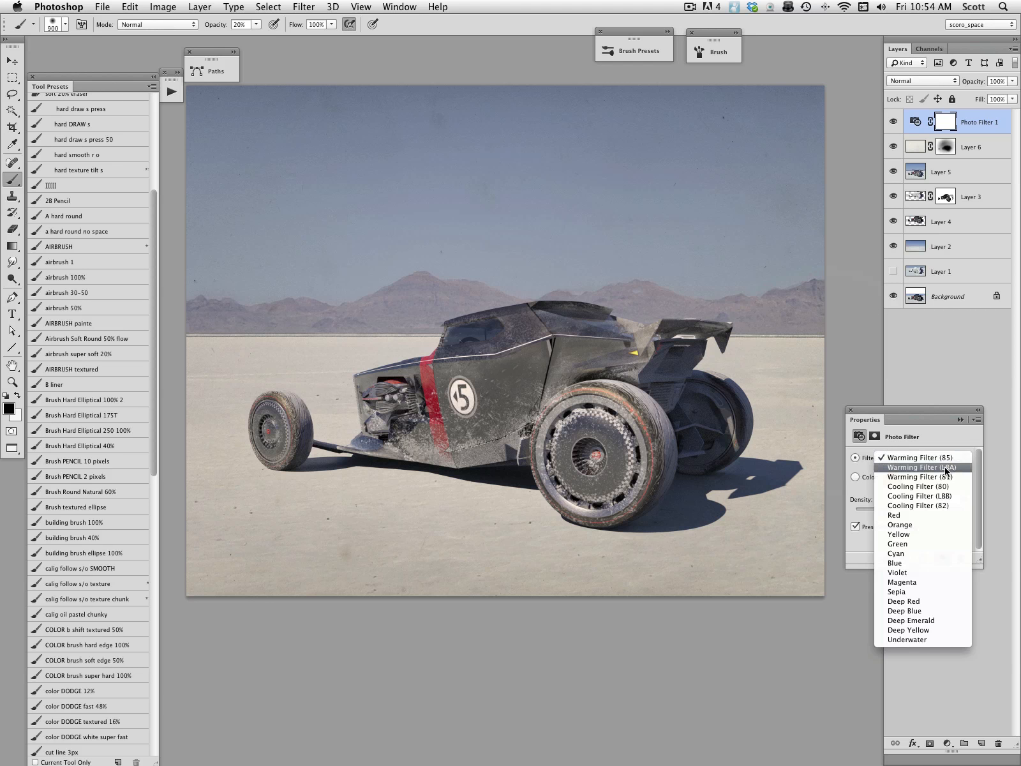
{"action": "left_click", "coordinate": [947, 465]}
{"action": "left_click", "coordinate": [956, 458]}
{"action": "left_click", "coordinate": [940, 467]}
{"action": "left_click", "coordinate": [948, 457]}
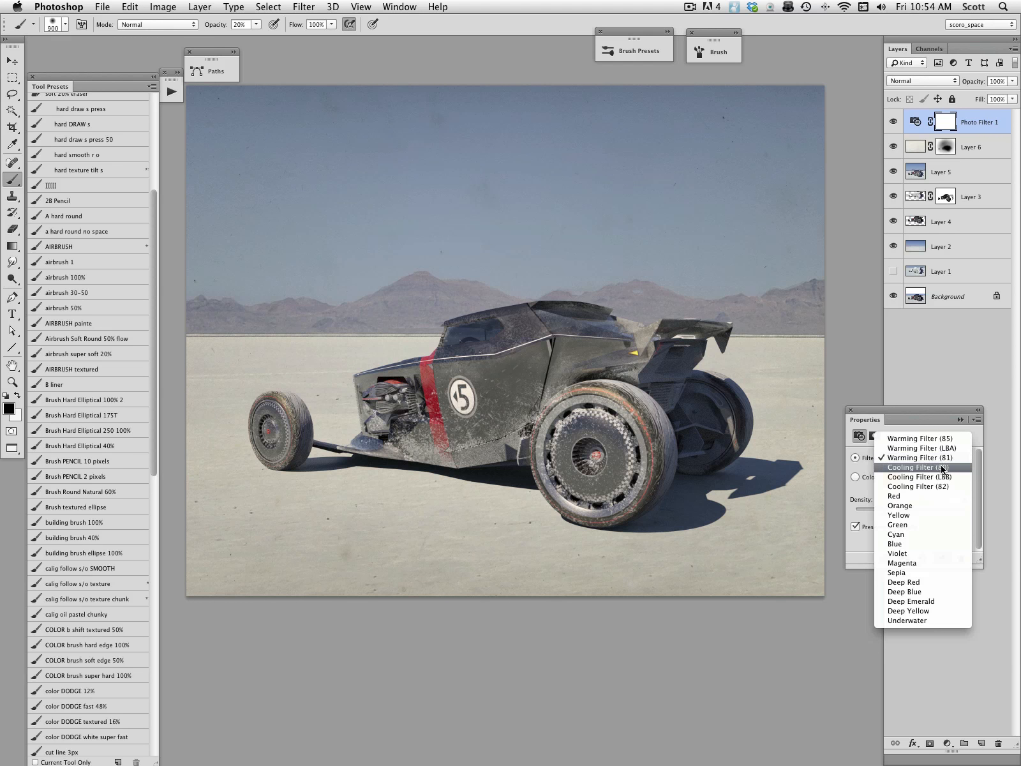
{"action": "left_click", "coordinate": [940, 466]}
{"action": "left_click", "coordinate": [942, 461]}
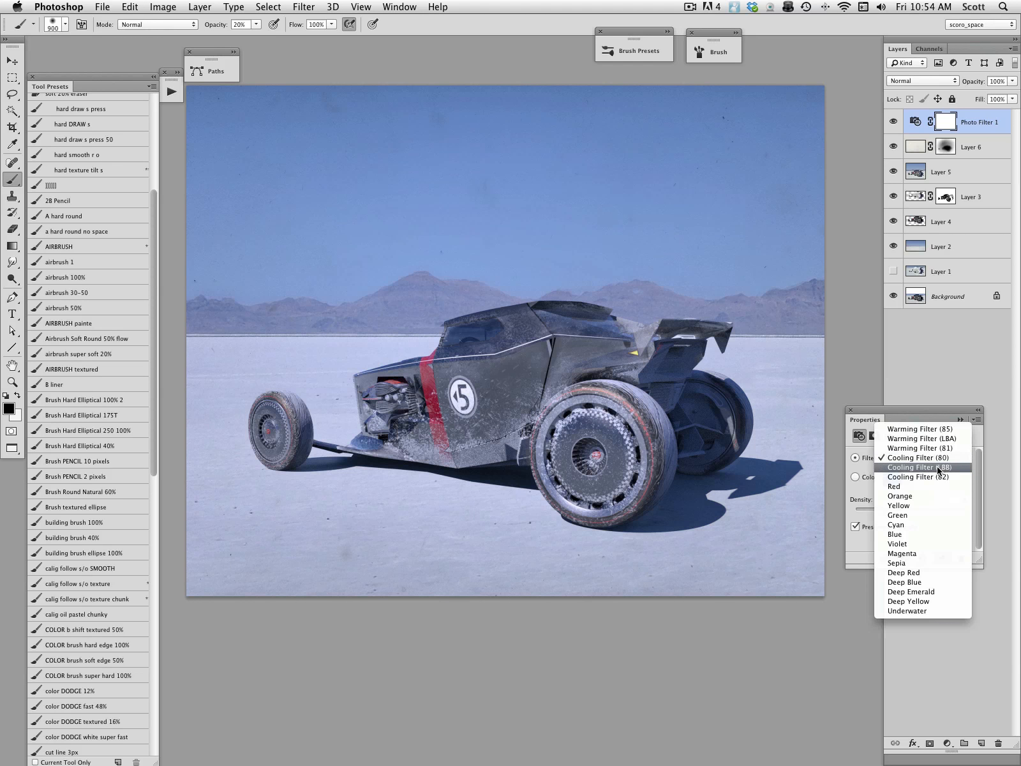
{"action": "left_click", "coordinate": [937, 466]}
{"action": "left_click", "coordinate": [939, 458]}
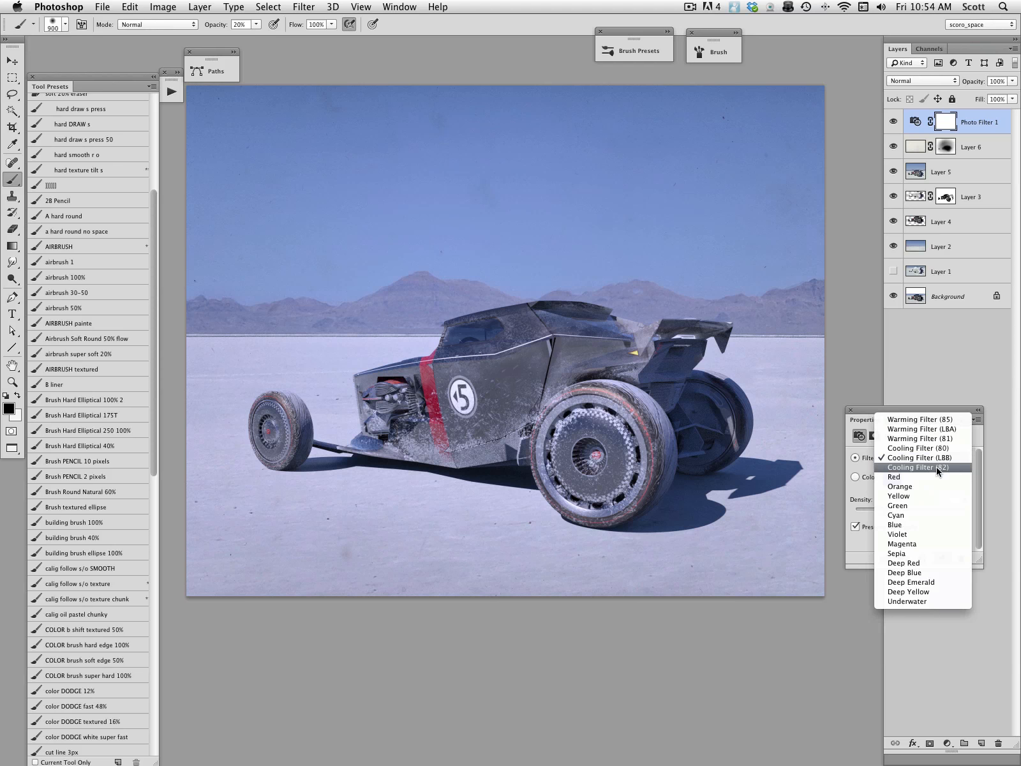
{"action": "left_click", "coordinate": [937, 467]}
{"action": "left_click", "coordinate": [938, 459]}
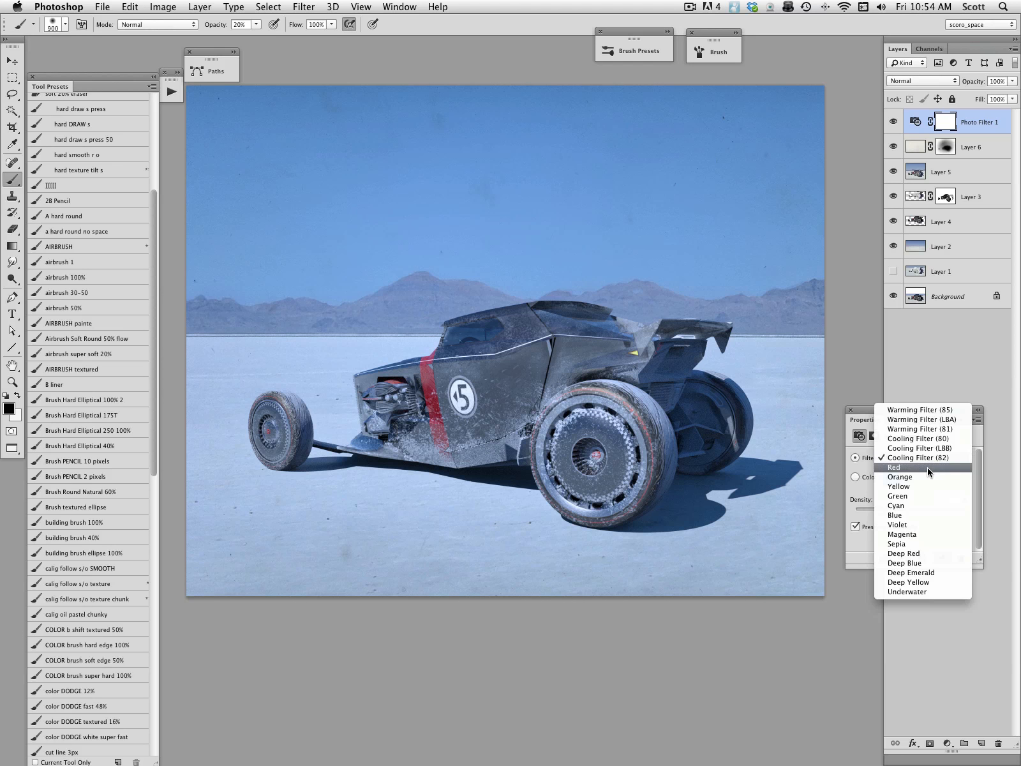
{"action": "left_click", "coordinate": [926, 468]}
{"action": "left_click", "coordinate": [932, 458]}
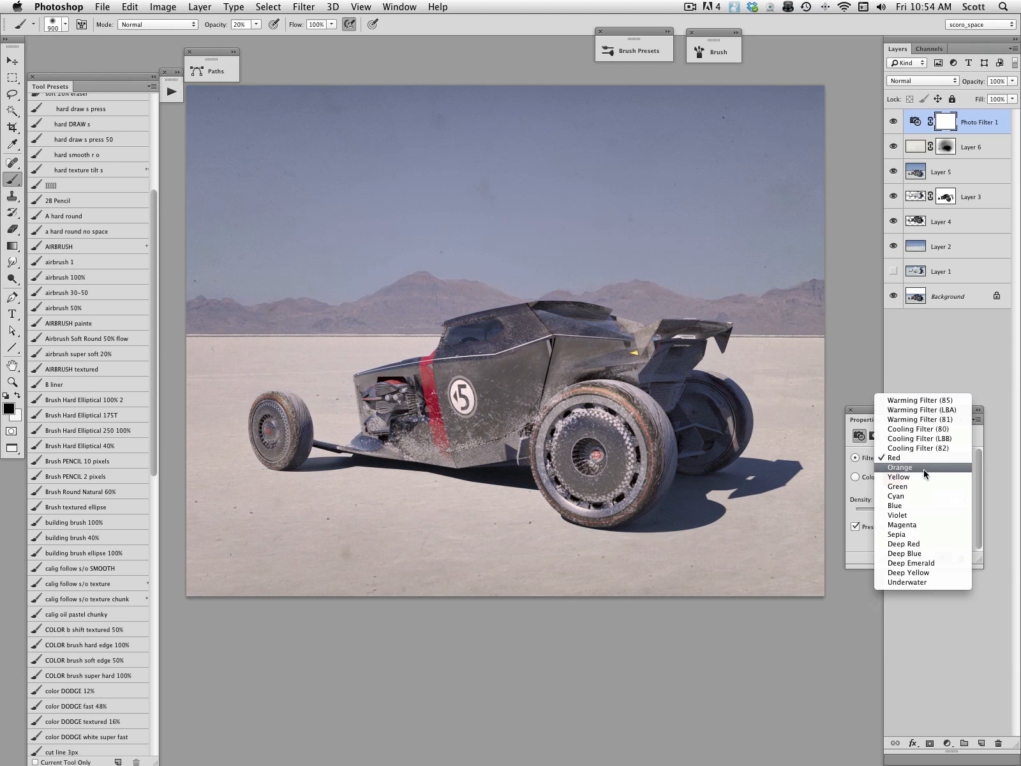
{"action": "left_click", "coordinate": [924, 469]}
Set the Photo Filter to Sepia and close its settings
{"action": "left_click", "coordinate": [940, 464]}
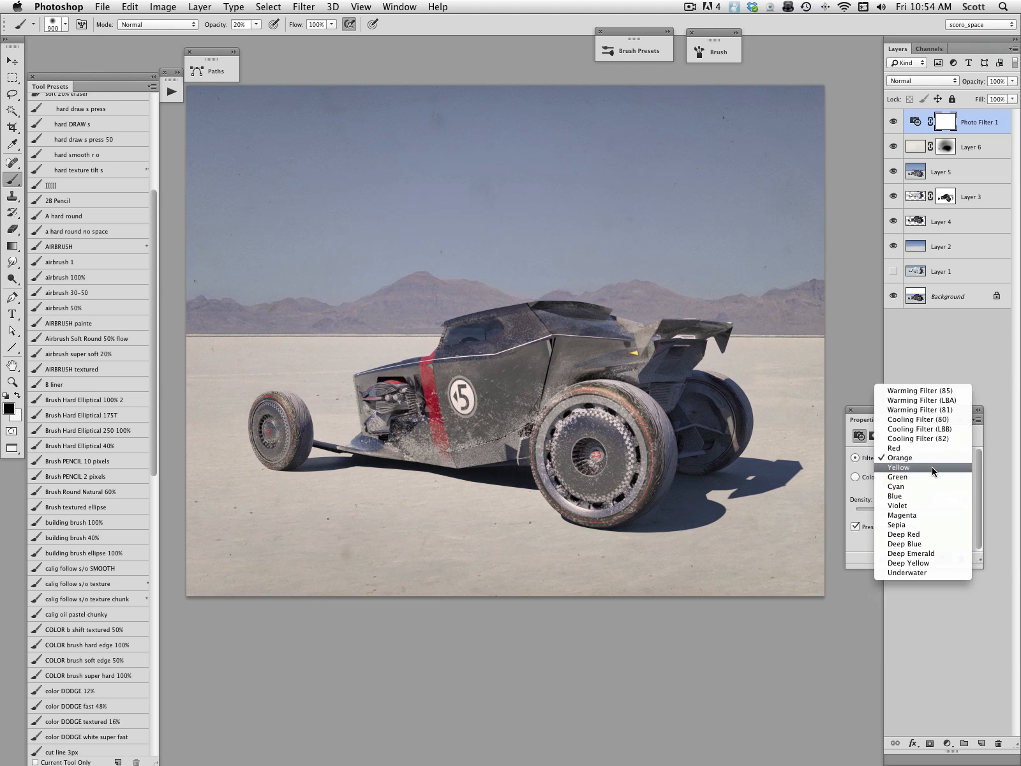
{"action": "left_click", "coordinate": [928, 524]}
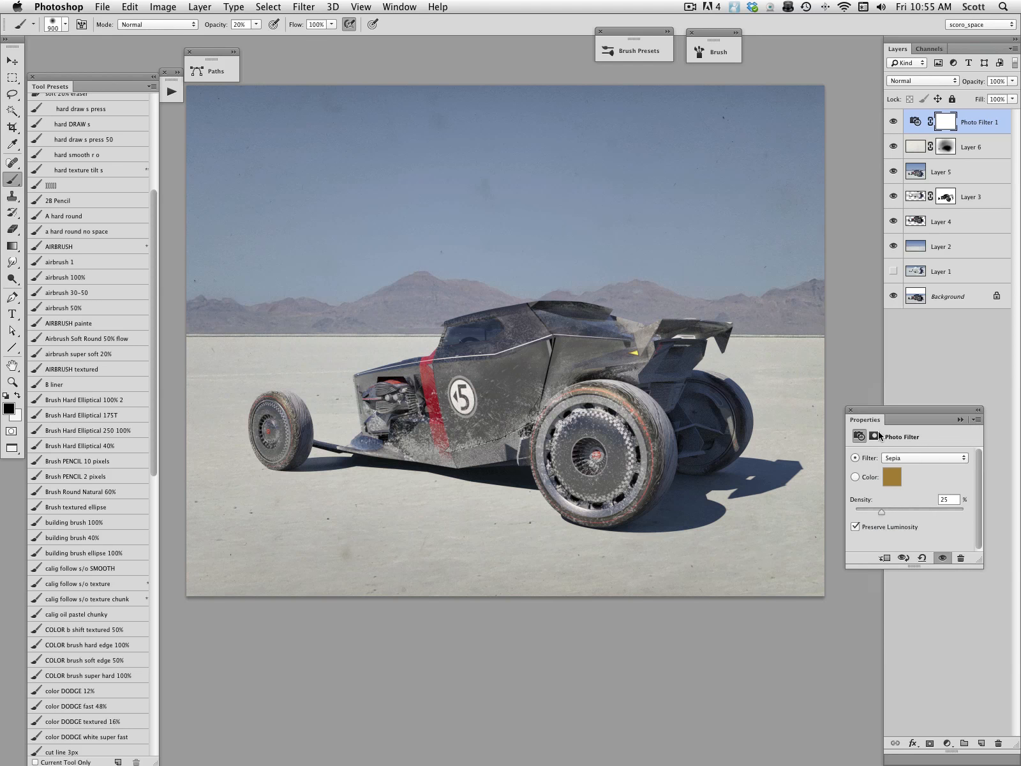
{"action": "left_click", "coordinate": [851, 411]}
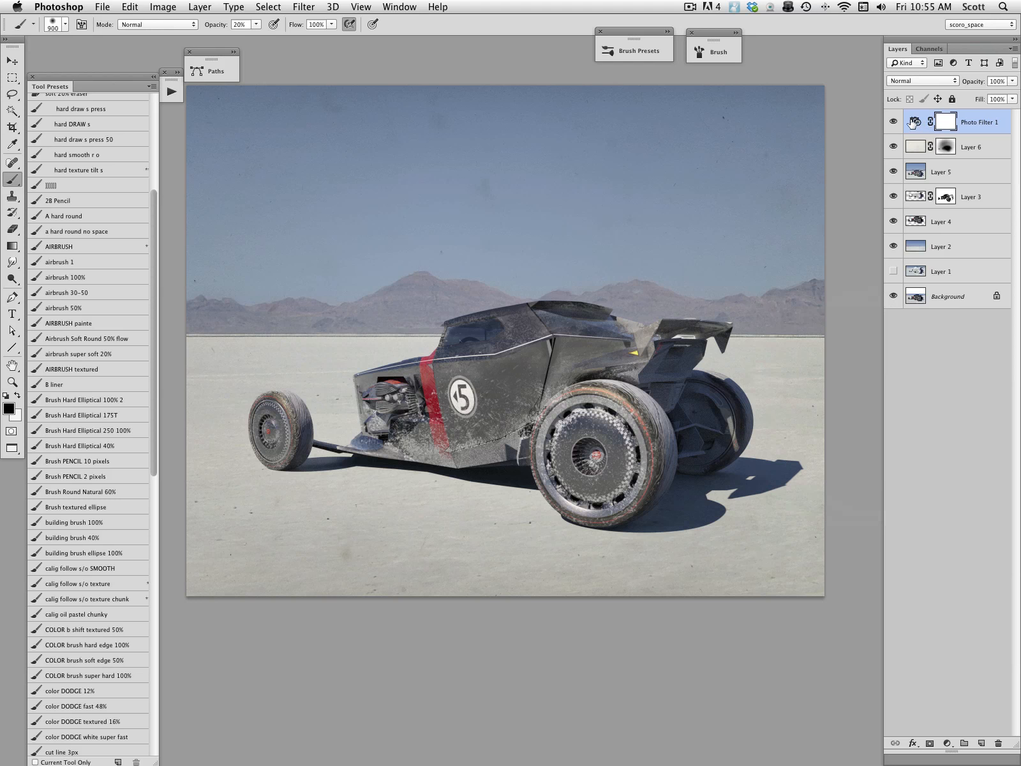
Copy the merged image of the entire canvas and paste it as a new layer above Photo Filter 1
{"action": "left_click_drag", "start_coordinate": [793, 148], "coordinate": [806, 132]}
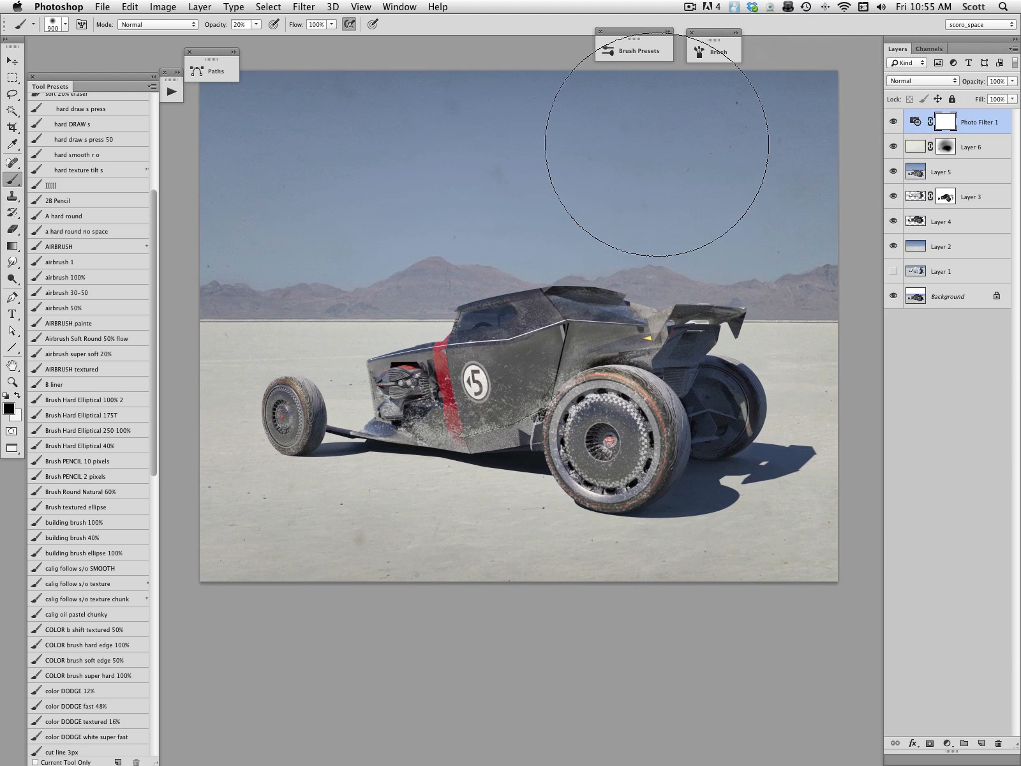
{"action": "key", "text": "super+a"}
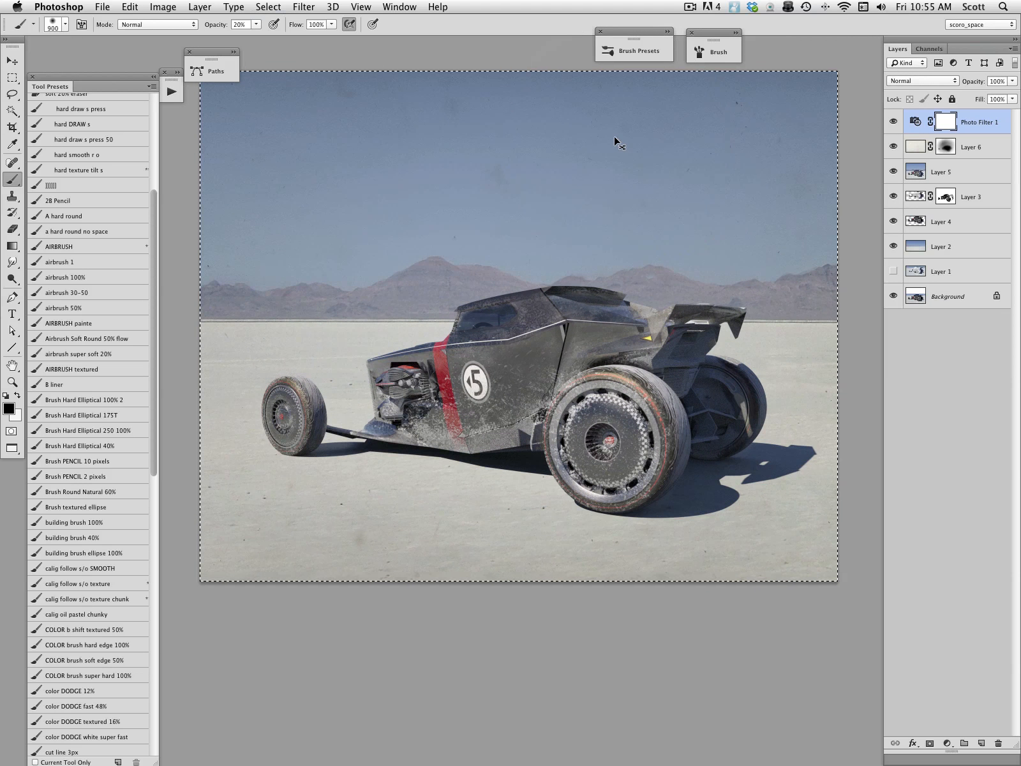
{"action": "key", "text": "super+shift+c"}
{"action": "key", "text": "super+v"}
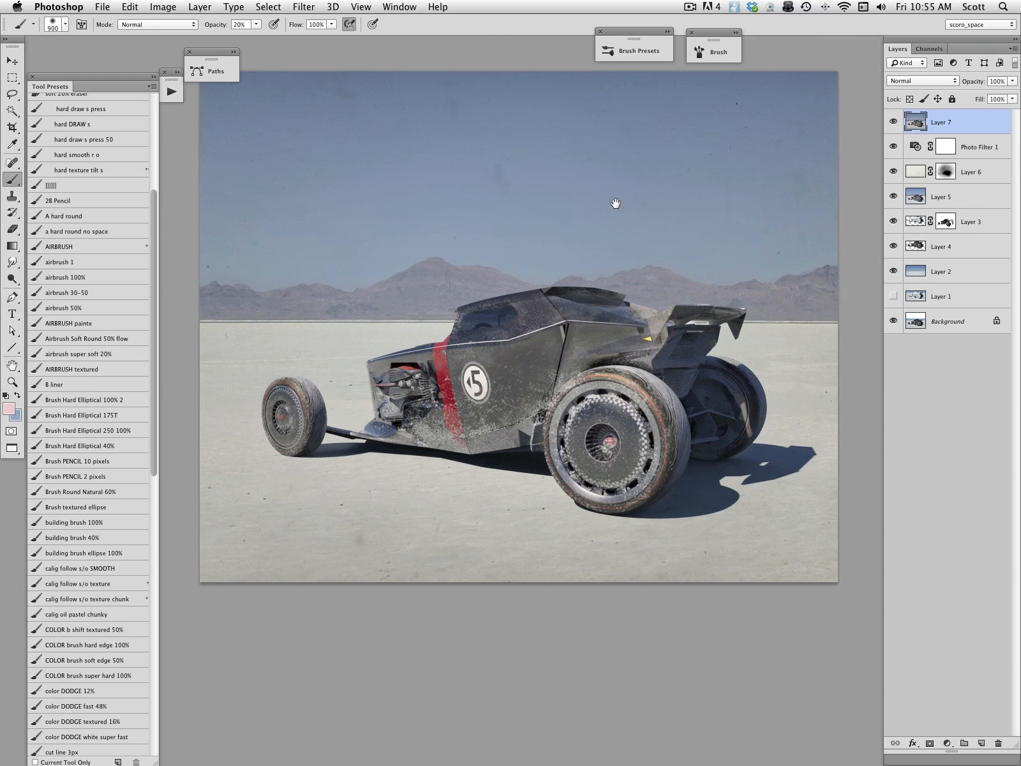
Adjust the levels of Layer 7, setting the black input to 22 and the white input to 210
{"action": "left_click_drag", "start_coordinate": [615, 204], "coordinate": [615, 236]}
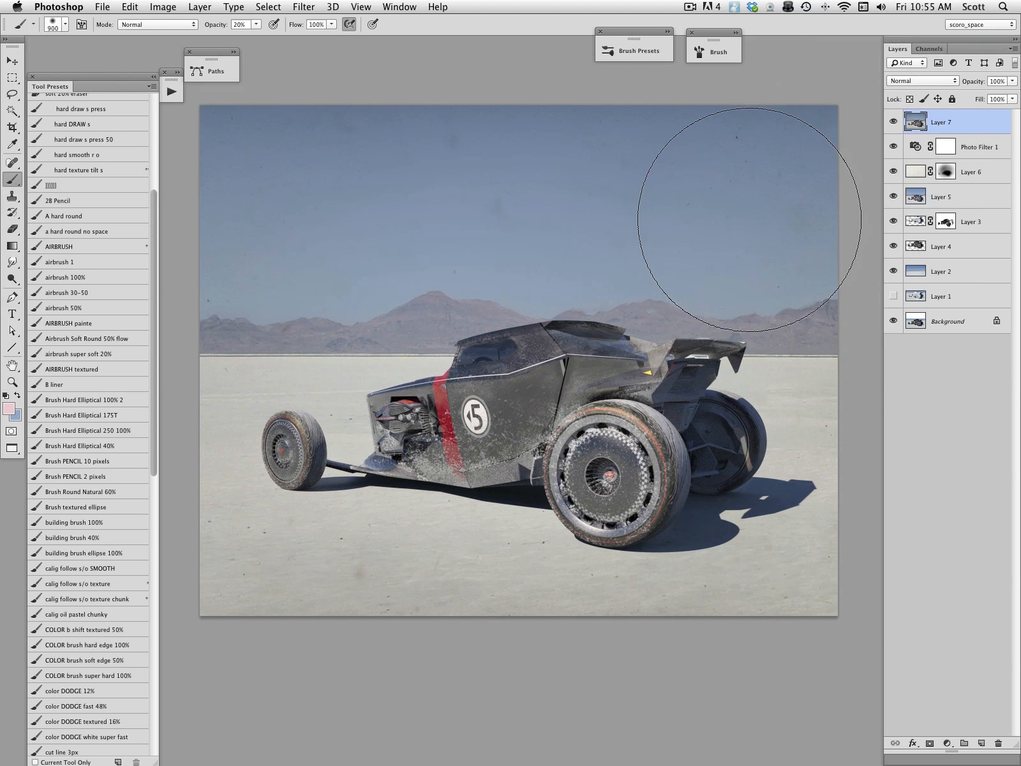
{"action": "left_click", "coordinate": [12, 382]}
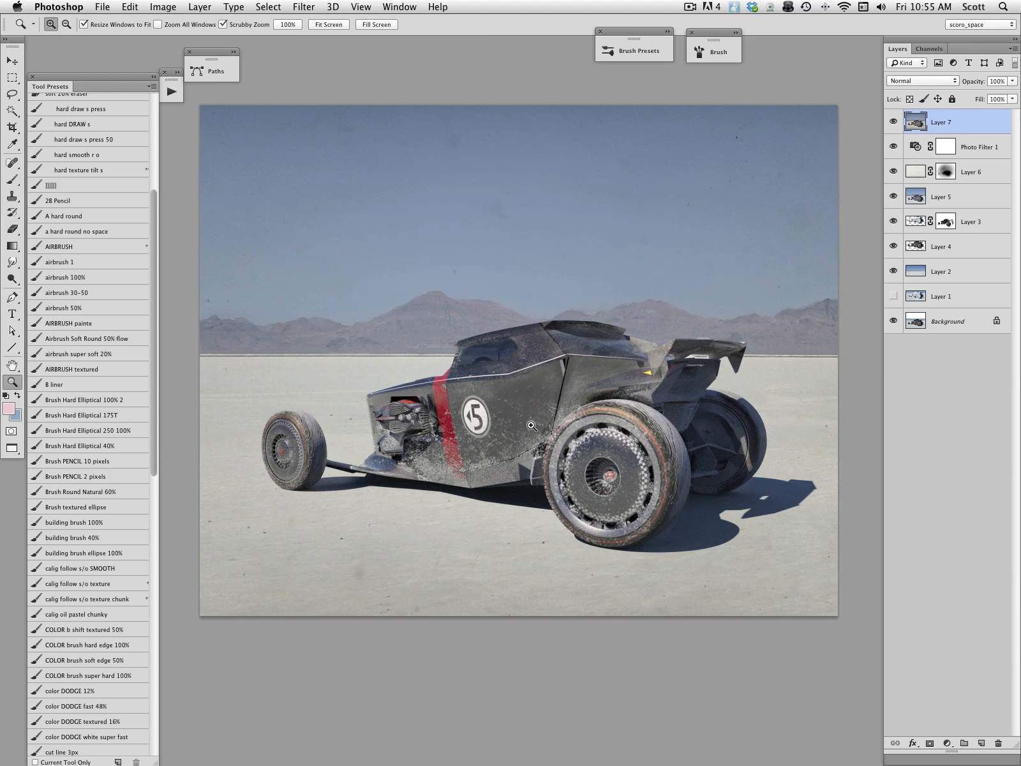
{"action": "left_click", "coordinate": [532, 427]}
{"action": "left_click_drag", "start_coordinate": [539, 426], "coordinate": [541, 415]}
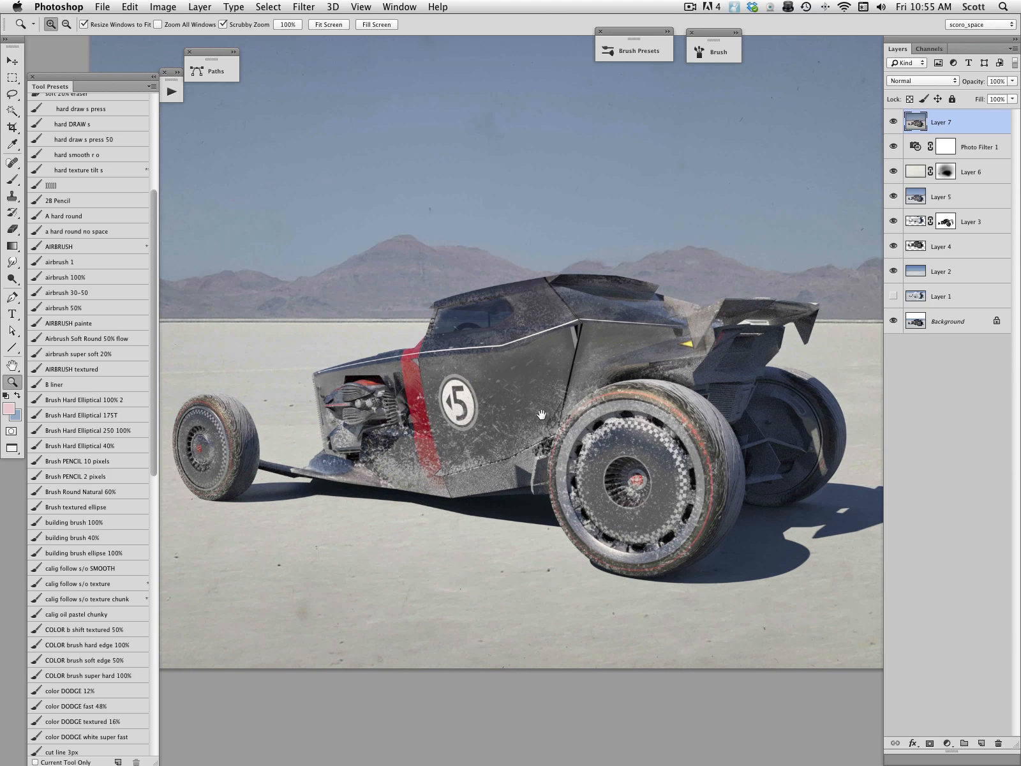
{"action": "left_click", "coordinate": [532, 373], "text": "alt"}
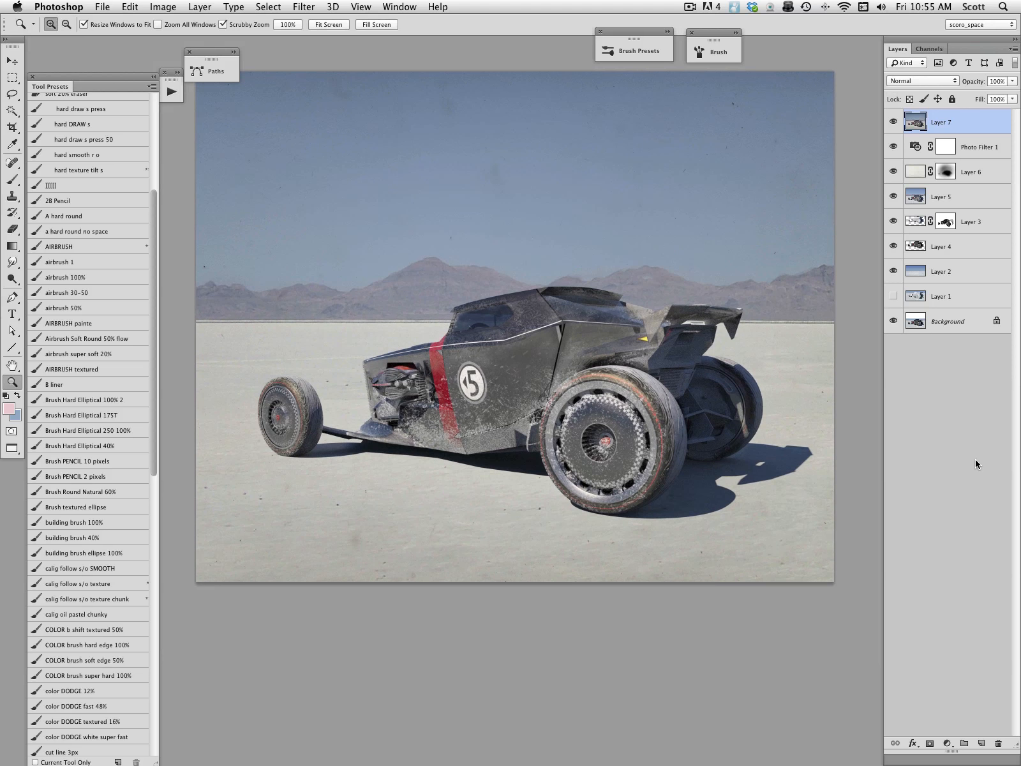
{"action": "key", "text": "super+l"}
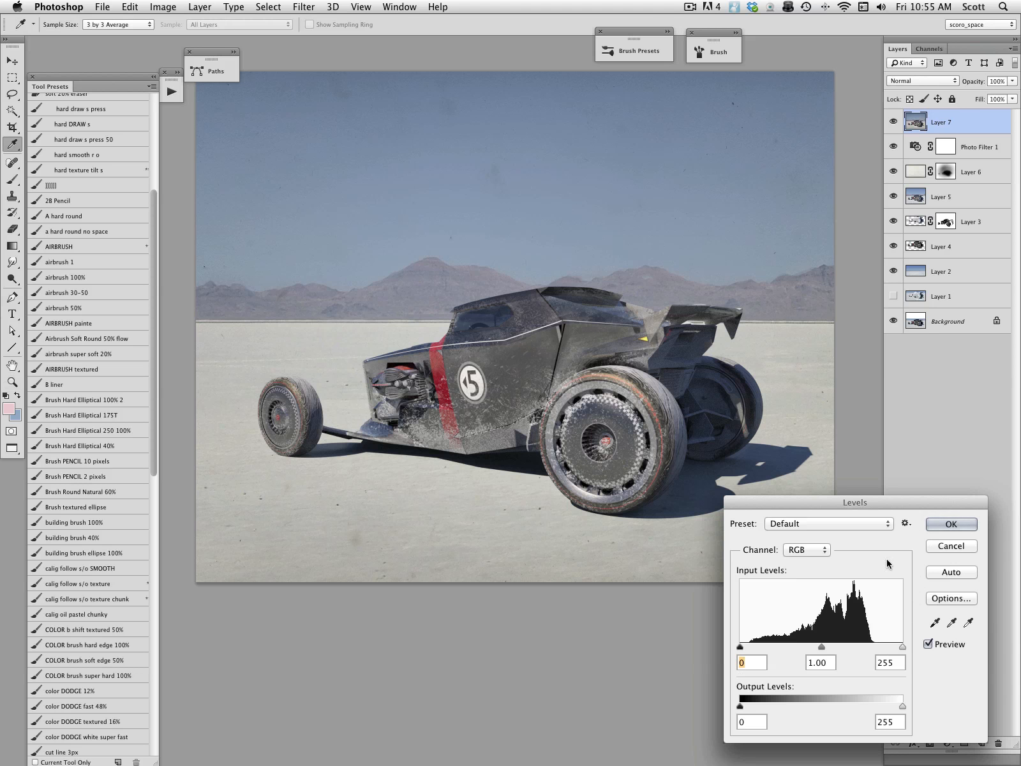
{"action": "left_click_drag", "start_coordinate": [874, 505], "coordinate": [895, 488]}
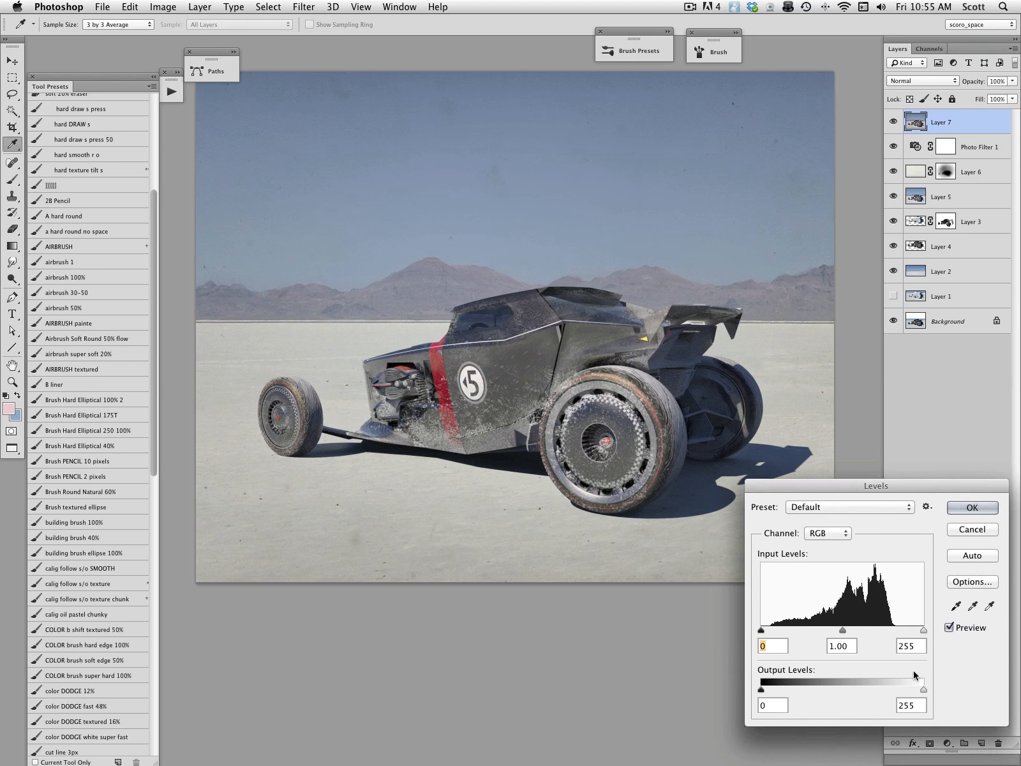
{"action": "left_click_drag", "start_coordinate": [922, 631], "coordinate": [894, 632]}
{"action": "left_click_drag", "start_coordinate": [760, 630], "coordinate": [775, 631]}
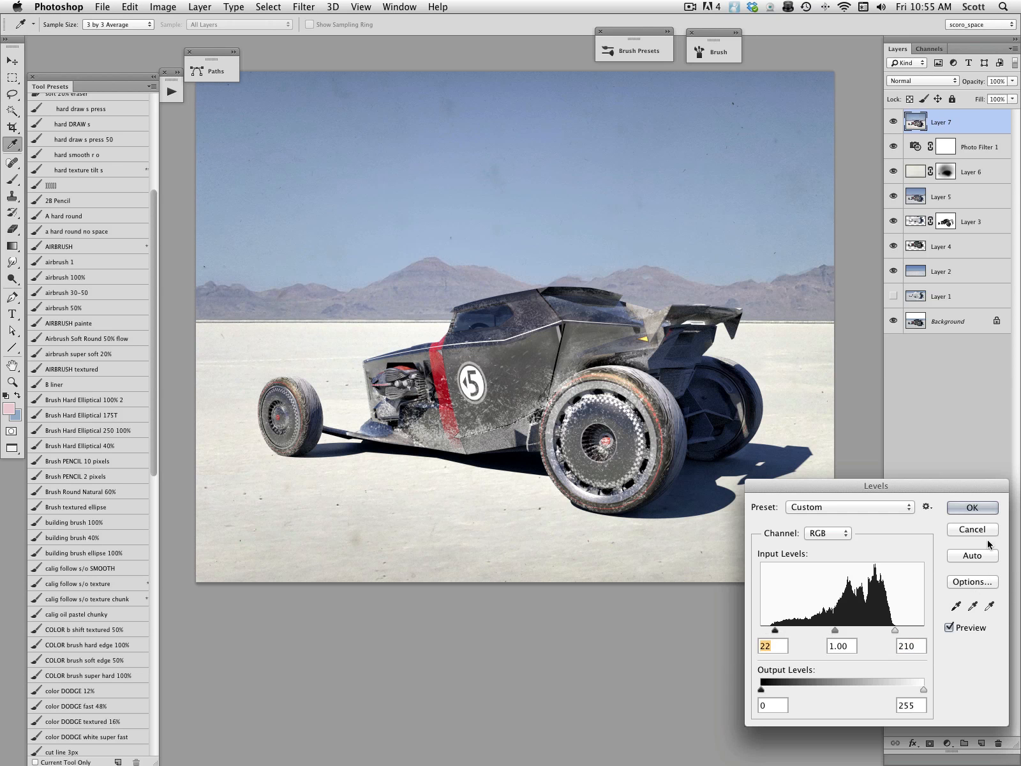
{"action": "left_click", "coordinate": [971, 507]}
{"action": "key", "text": "z"}
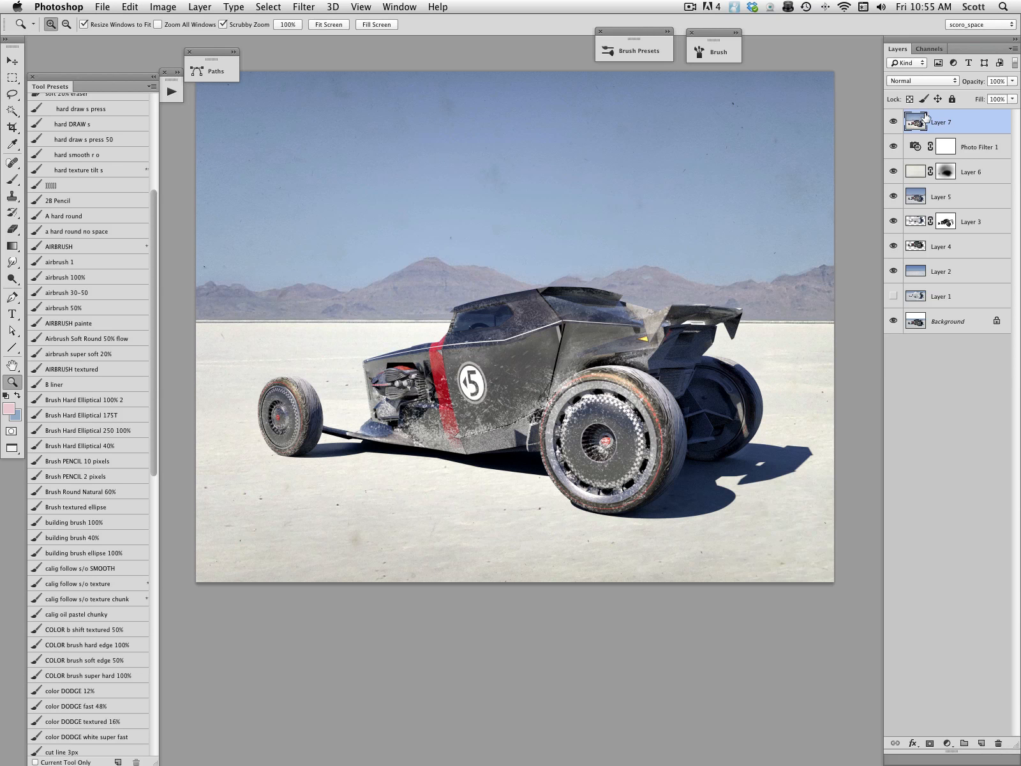
Compare the image with and without Layer 7, hide it, and paste a merged copy of the whole canvas as a new layer on top
{"action": "left_click", "coordinate": [893, 122]}
{"action": "left_click", "coordinate": [893, 123]}
{"action": "left_click", "coordinate": [893, 122]}
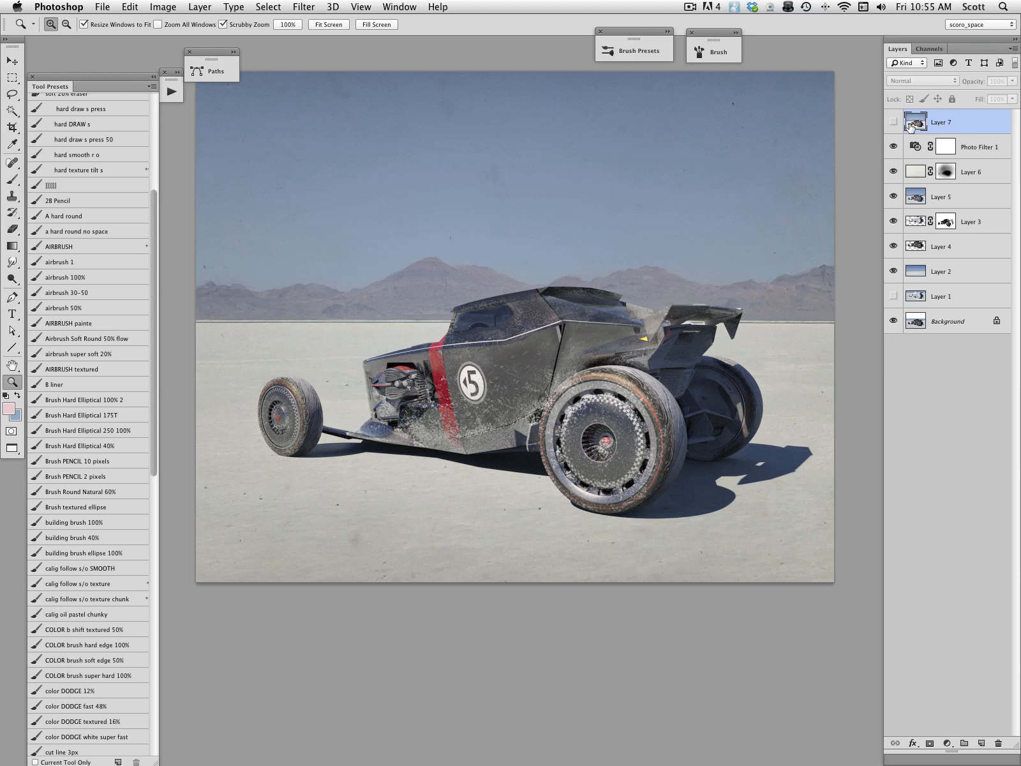
{"action": "left_click", "coordinate": [916, 148], "text": "super"}
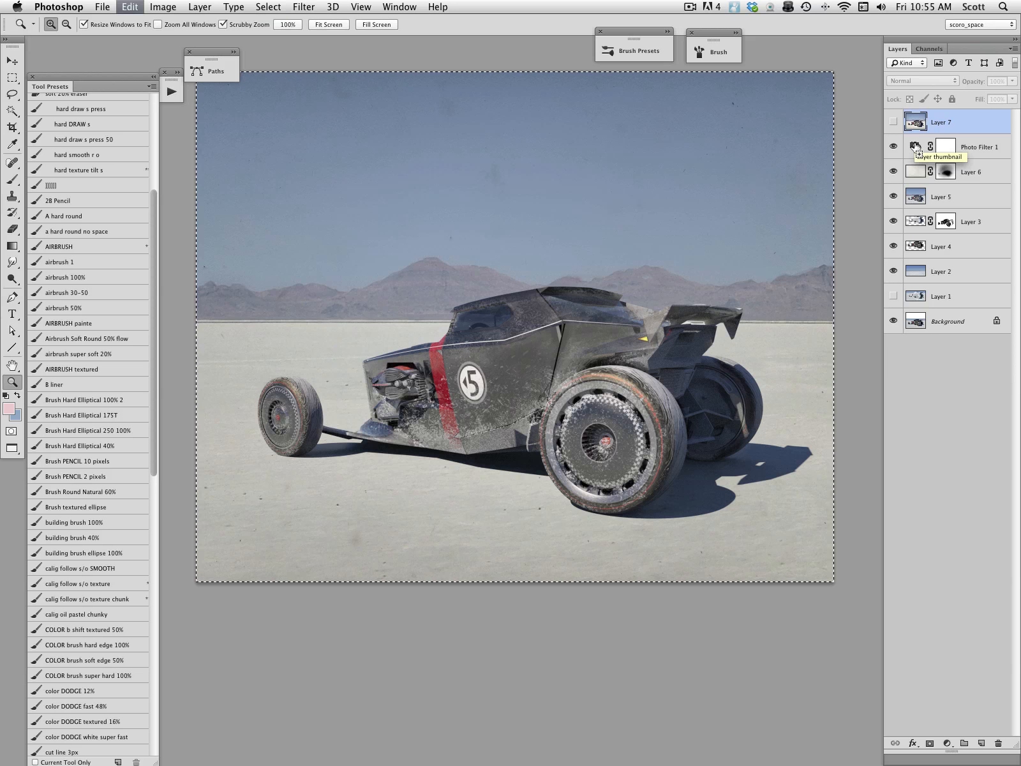
{"action": "key", "text": "super+shift+c"}
{"action": "key", "text": "super+v"}
Try HDR Toning on the layered document, accepting the flattening, and restore the separate layers
{"action": "left_click", "coordinate": [160, 6]}
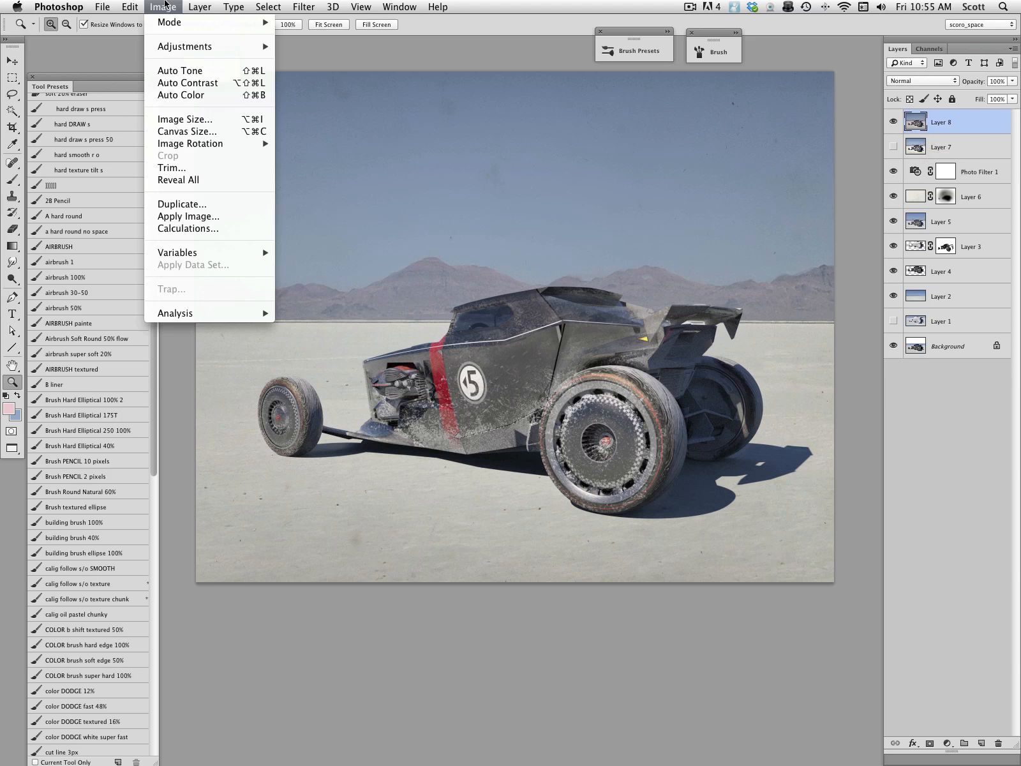
{"action": "mouse_move", "coordinate": [164, 22]}
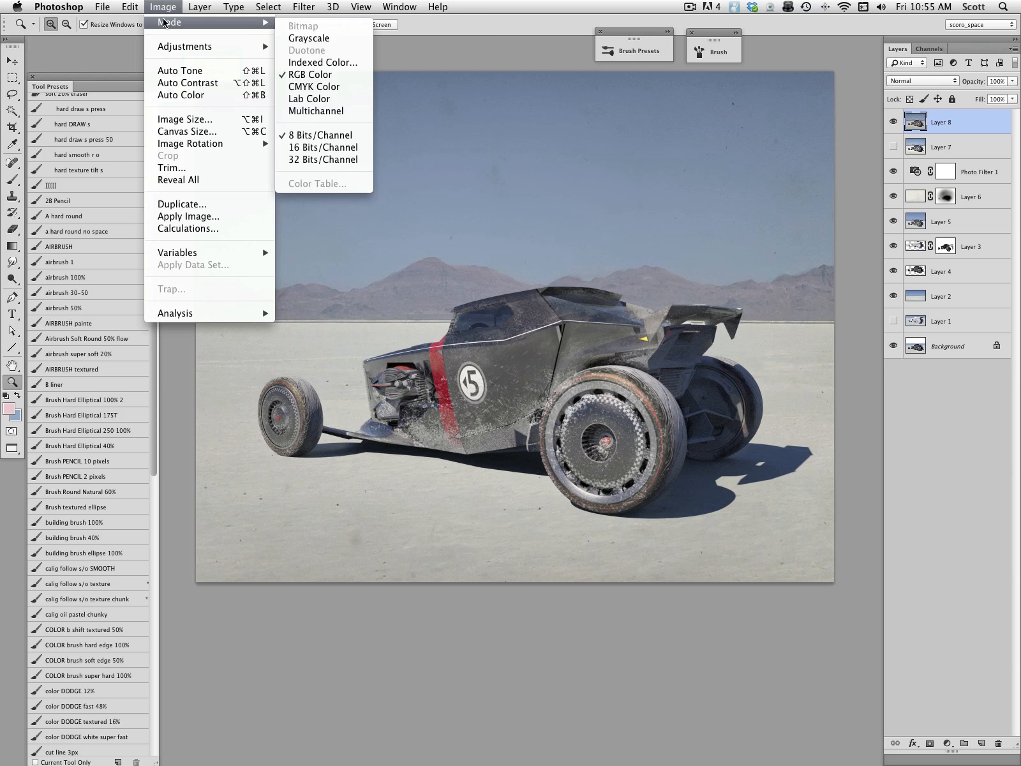
{"action": "mouse_move", "coordinate": [194, 8]}
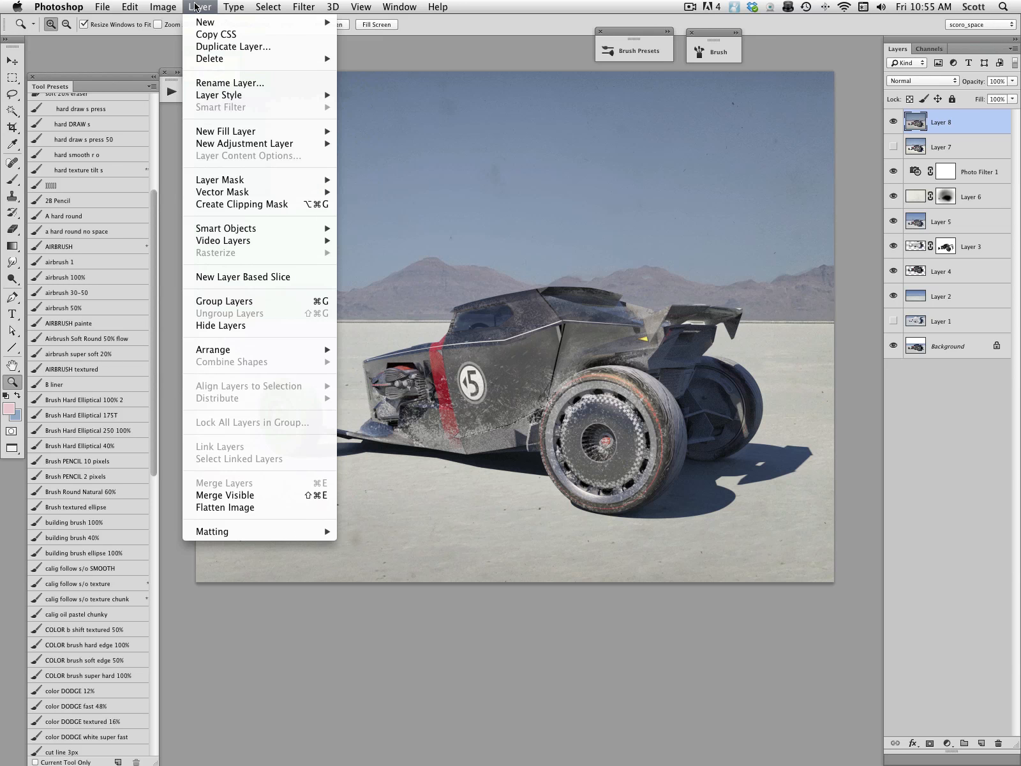
{"action": "mouse_move", "coordinate": [311, 3]}
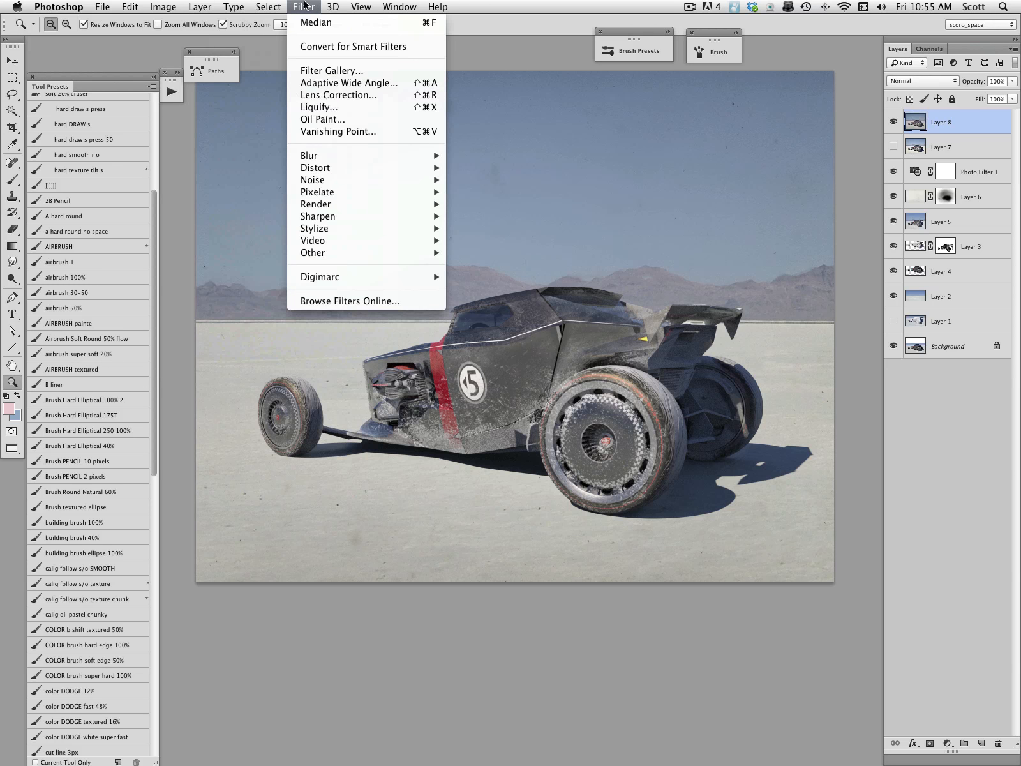
{"action": "mouse_move", "coordinate": [261, 7]}
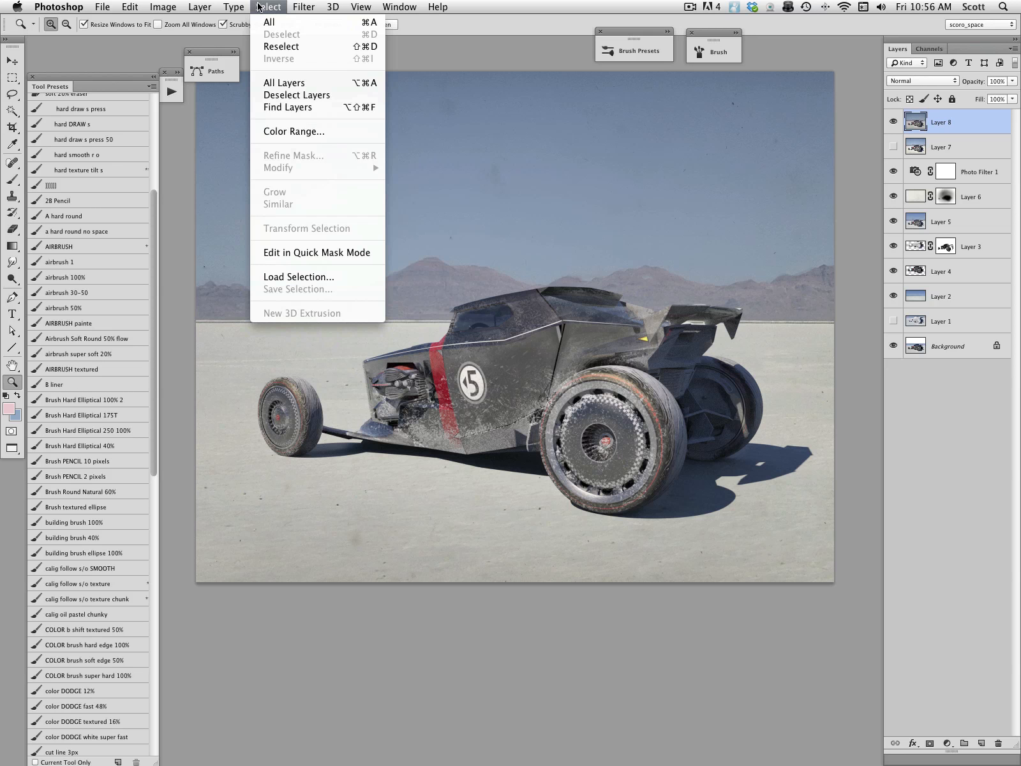
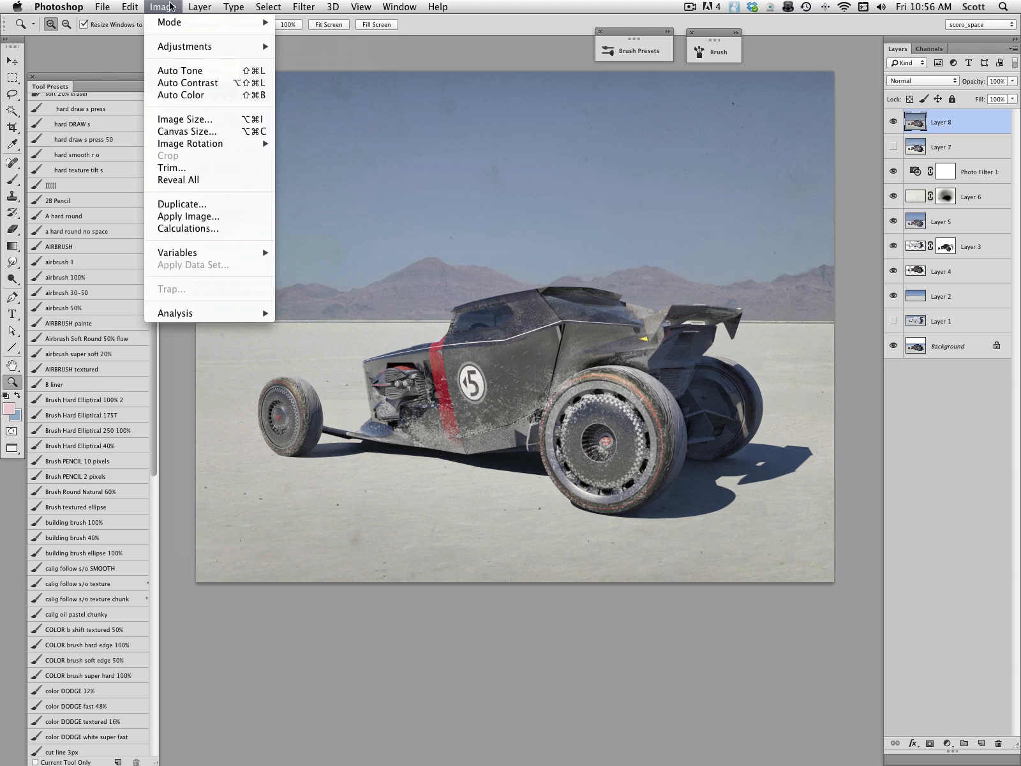
{"action": "mouse_move", "coordinate": [173, 44]}
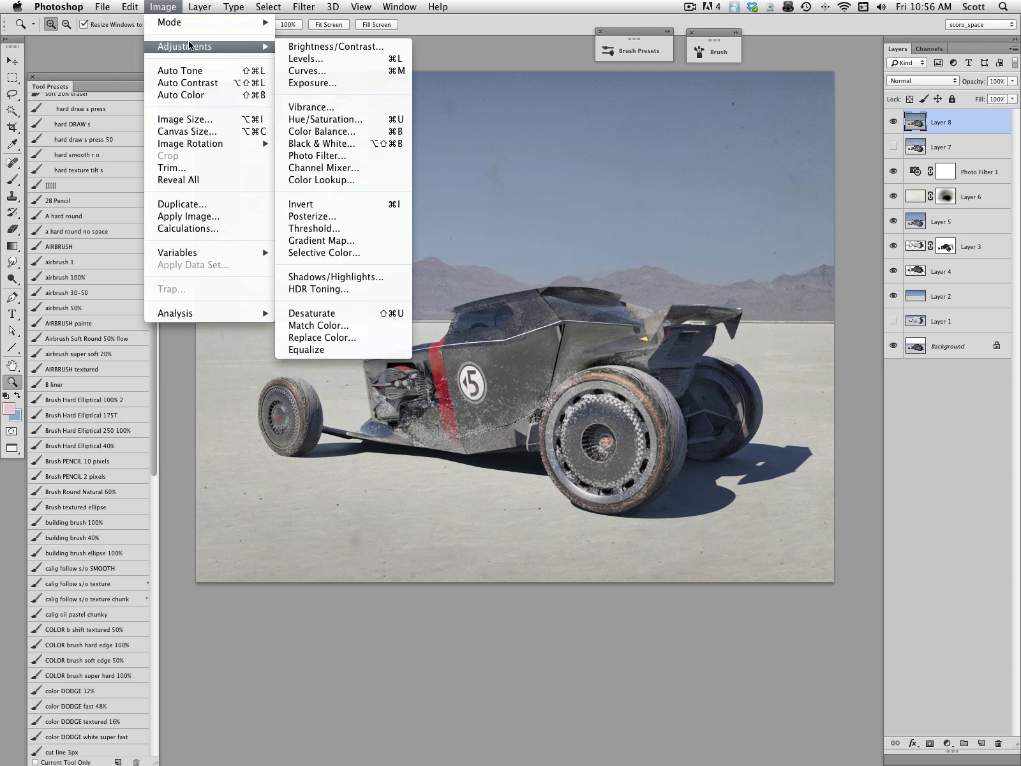
{"action": "left_click", "coordinate": [328, 290]}
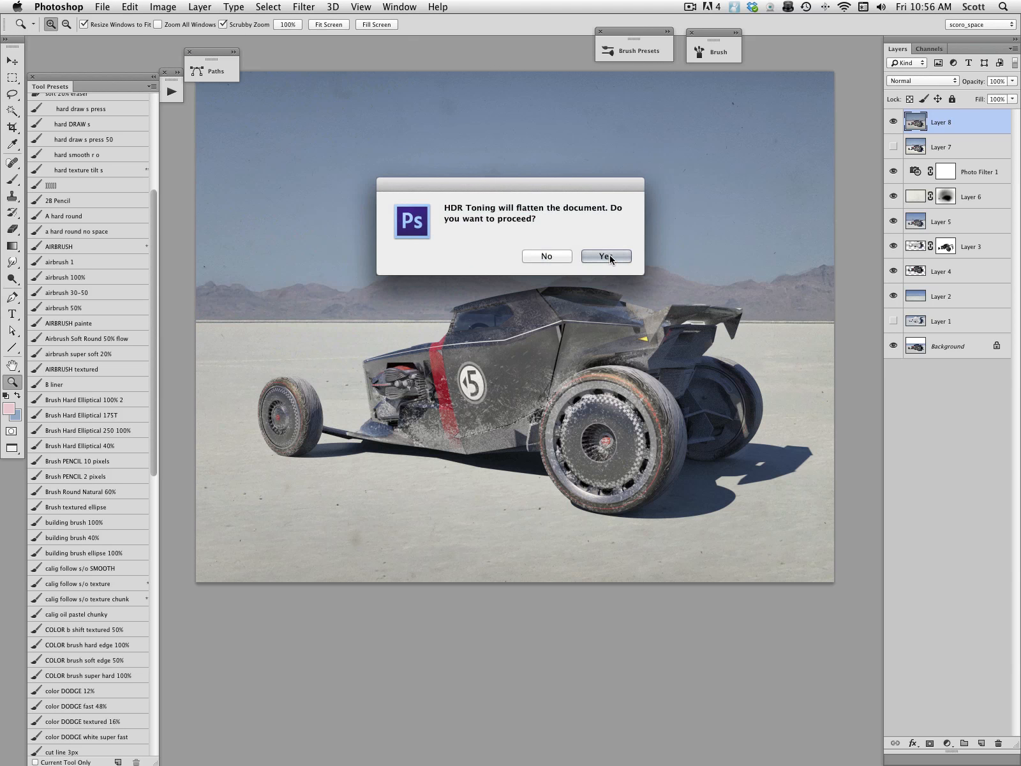
{"action": "left_click", "coordinate": [608, 256]}
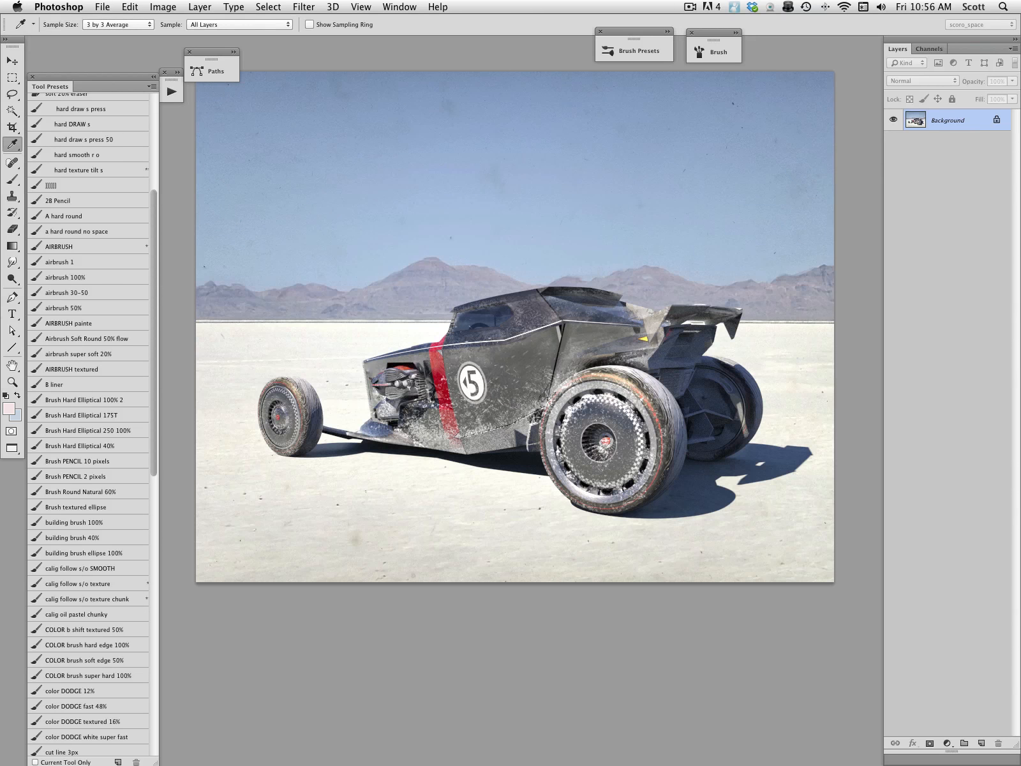
{"action": "left_click_drag", "start_coordinate": [621, 379], "coordinate": [924, 402]}
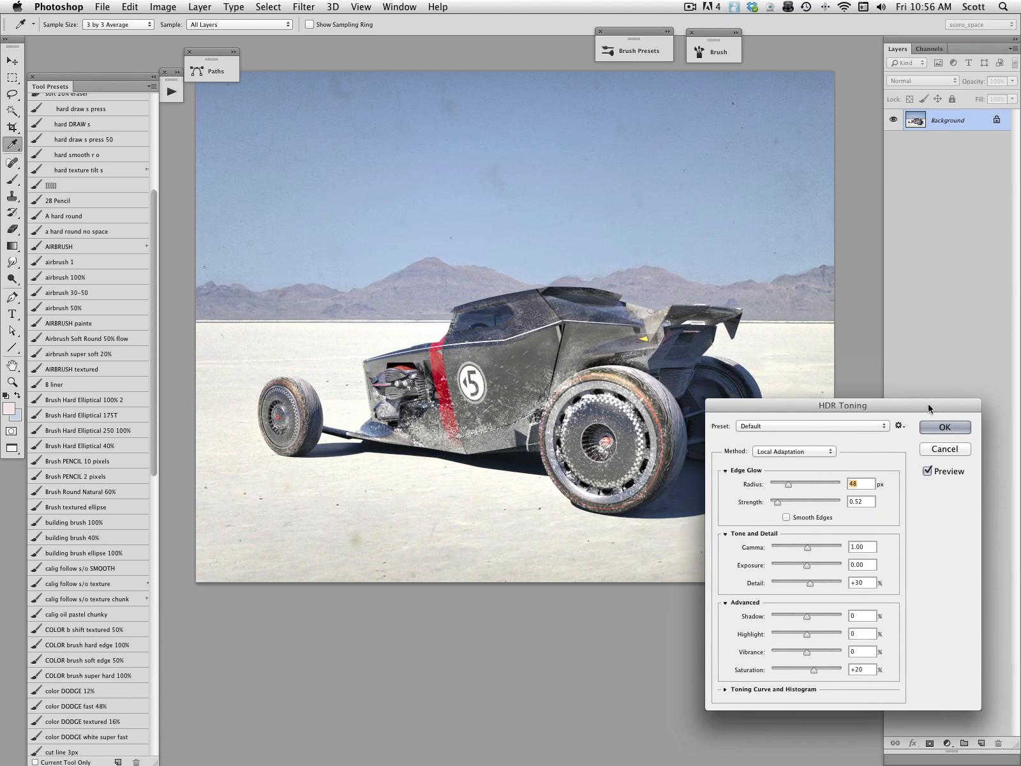
{"action": "left_click_drag", "start_coordinate": [814, 409], "coordinate": [826, 435]}
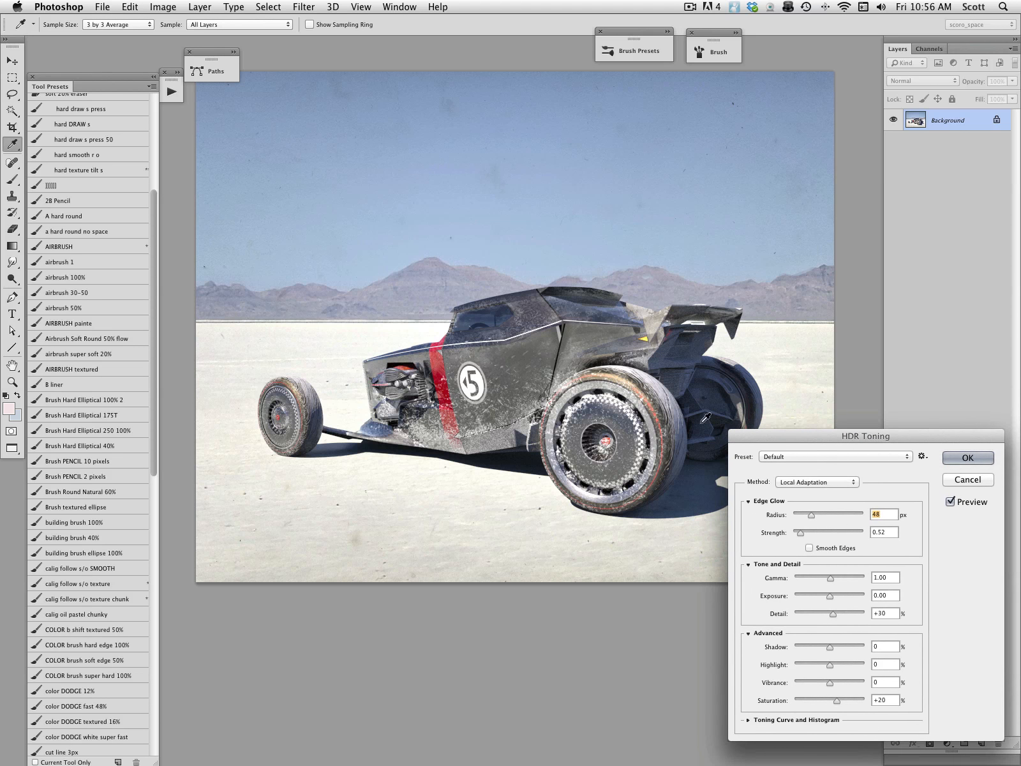
{"action": "left_click", "coordinate": [970, 480]}
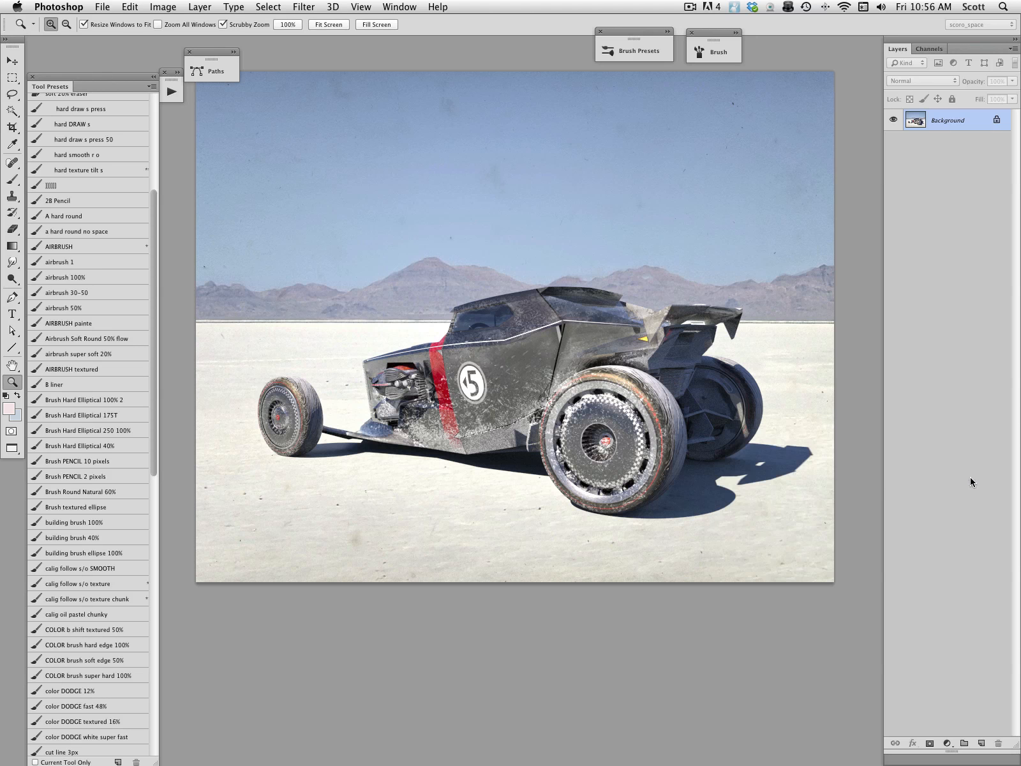
{"action": "left_click_drag", "start_coordinate": [603, 275], "coordinate": [548, 269]}
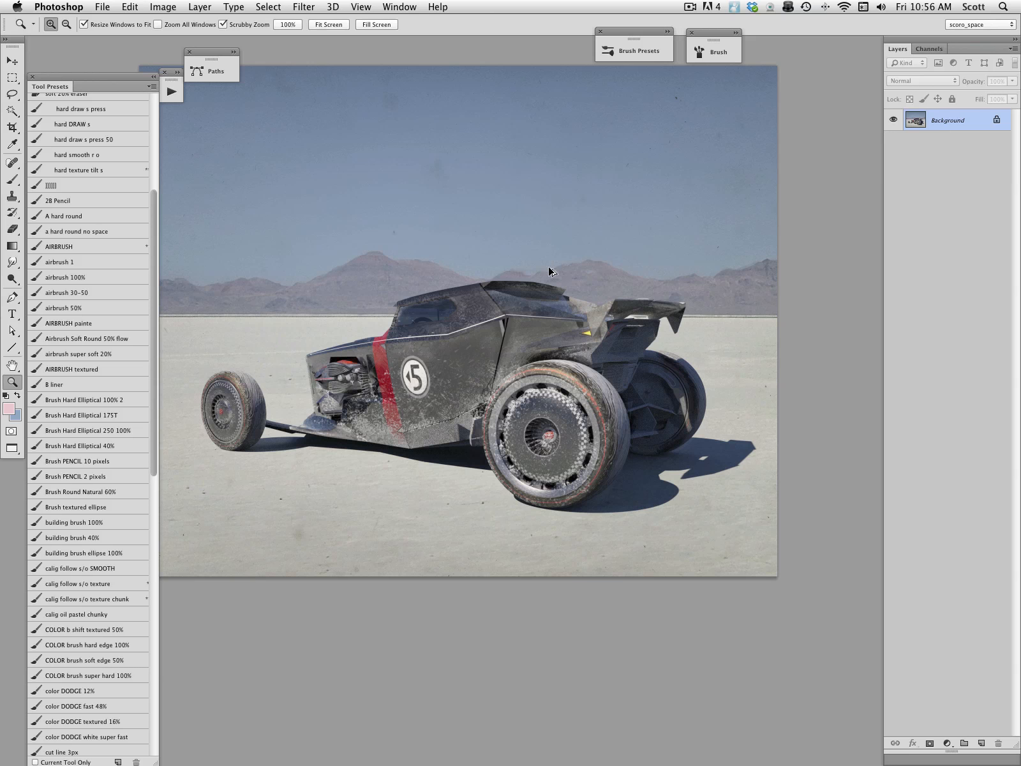
{"action": "key", "text": "super+z"}
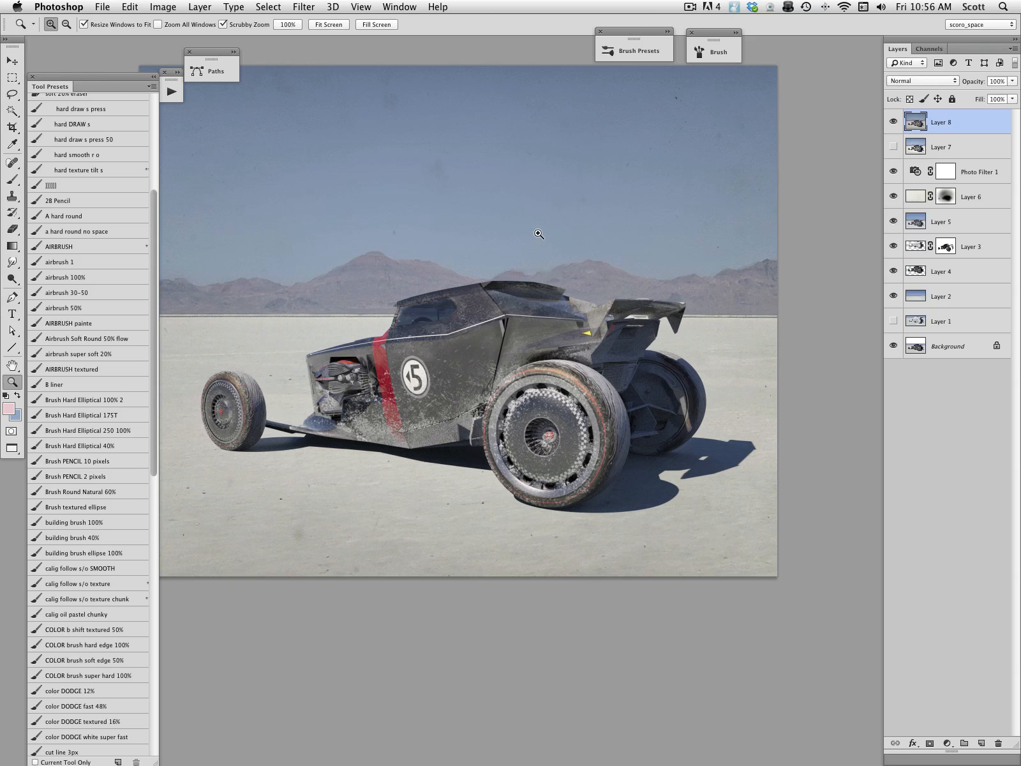
Create a new document from the current Paste in Place history state and put the history list away
{"action": "left_click", "coordinate": [396, 6]}
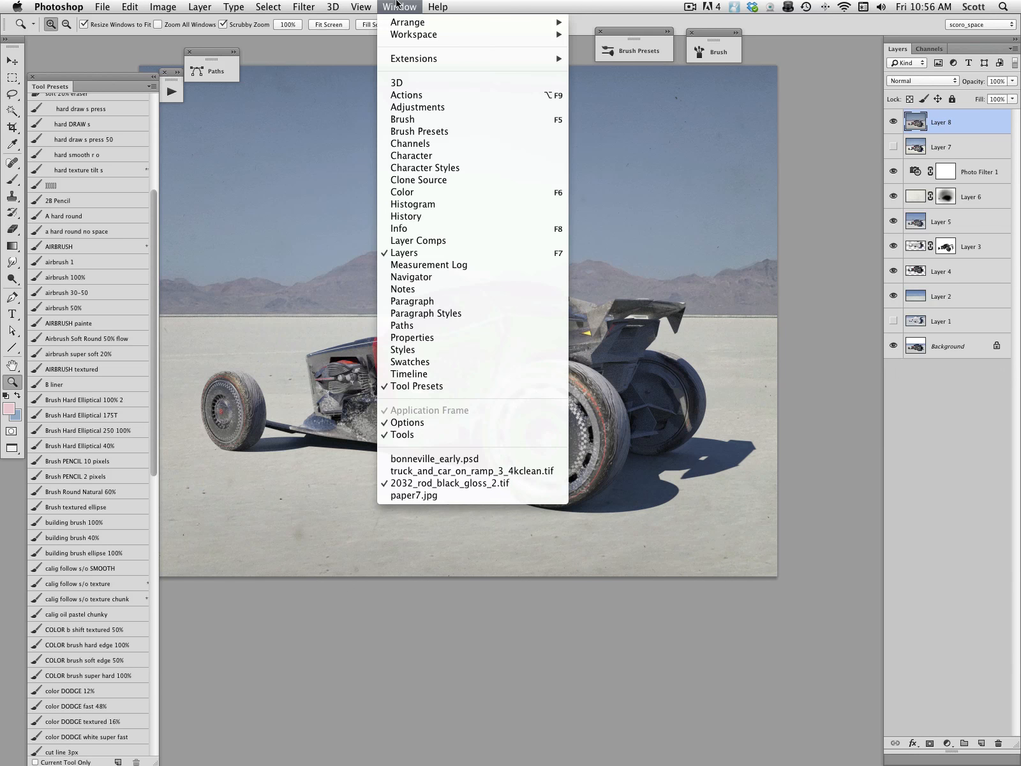
{"action": "left_click", "coordinate": [419, 217]}
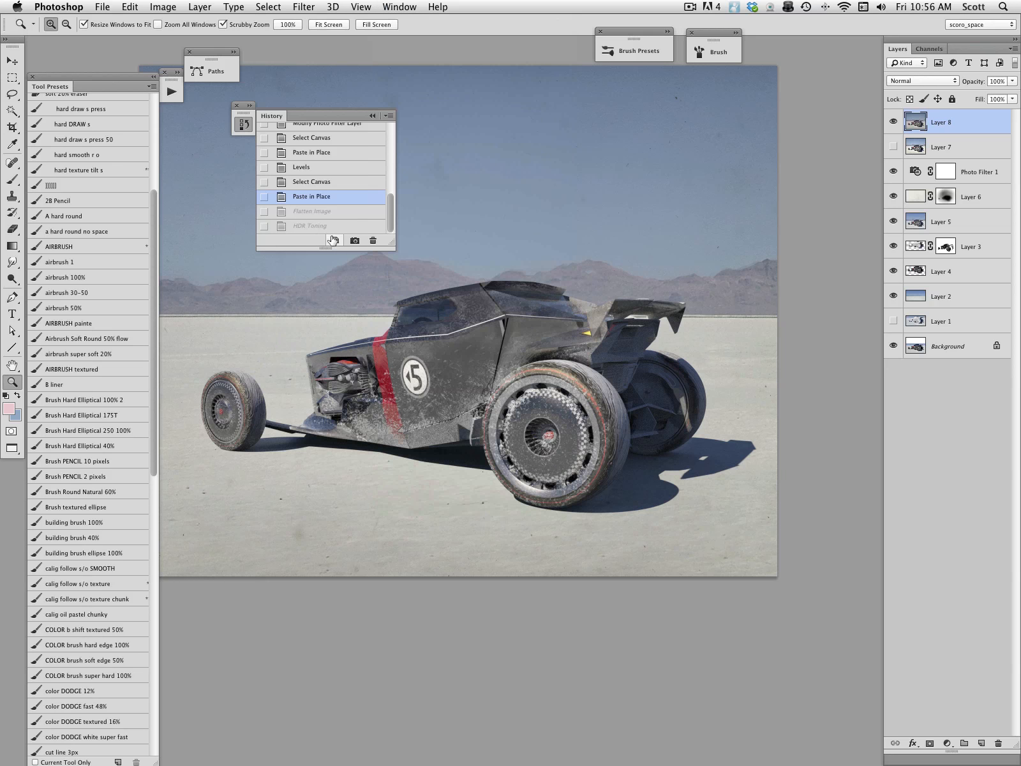
{"action": "left_click", "coordinate": [334, 240]}
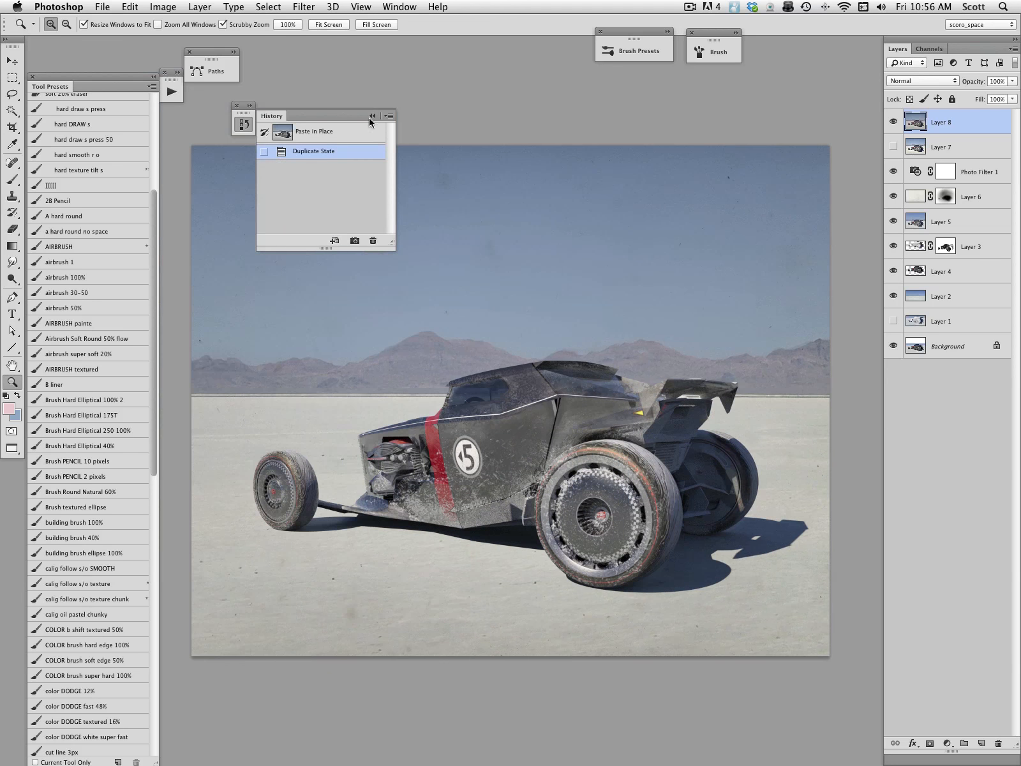
{"action": "left_click", "coordinate": [236, 106]}
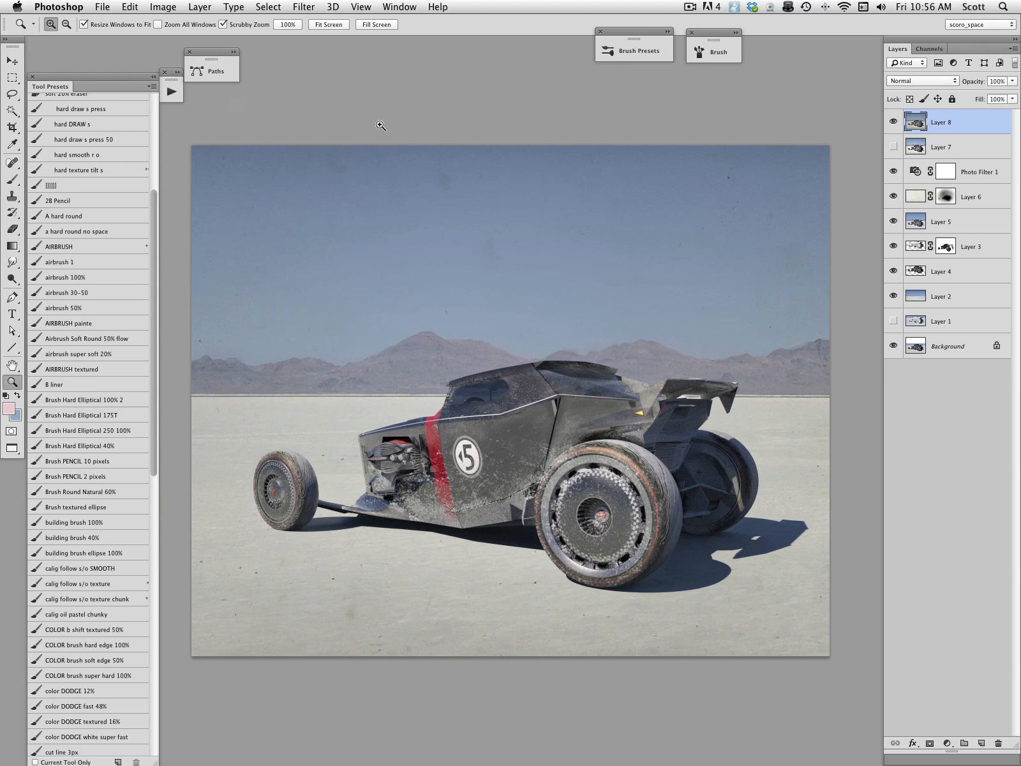
Show the documents in floating windows and compare the duplicate with the original 2032_rod_black_gloss_2.tif, ending on the duplicate
{"action": "key", "text": "f"}
{"action": "key", "text": "f"}
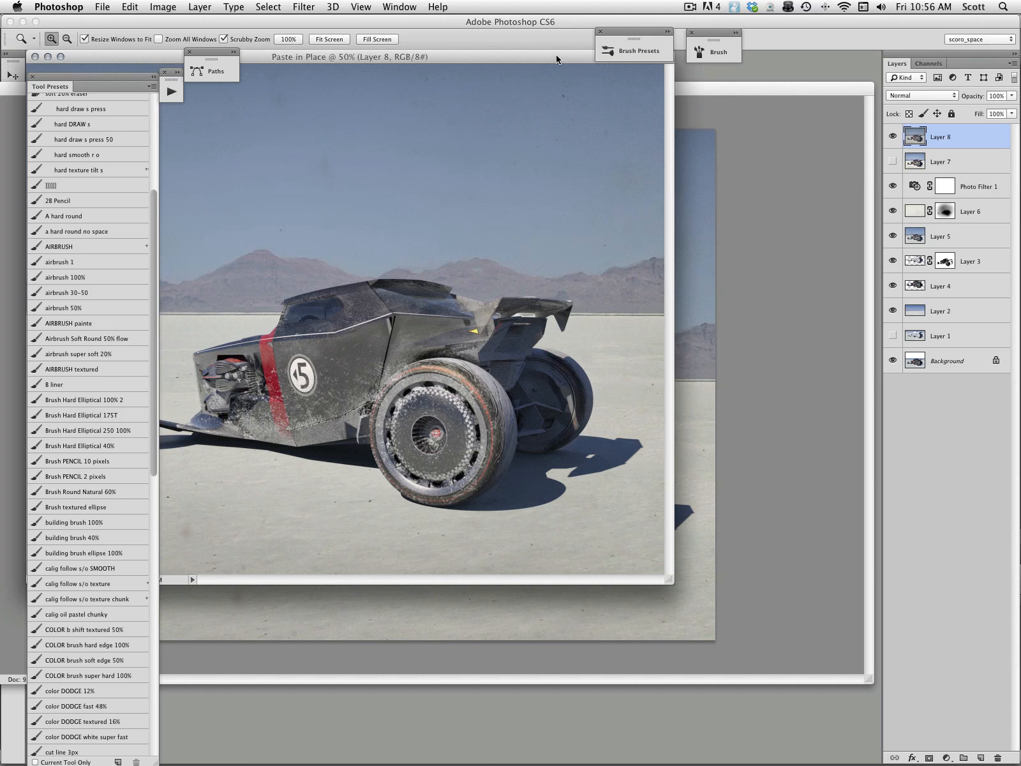
{"action": "left_click_drag", "start_coordinate": [556, 56], "coordinate": [744, 170]}
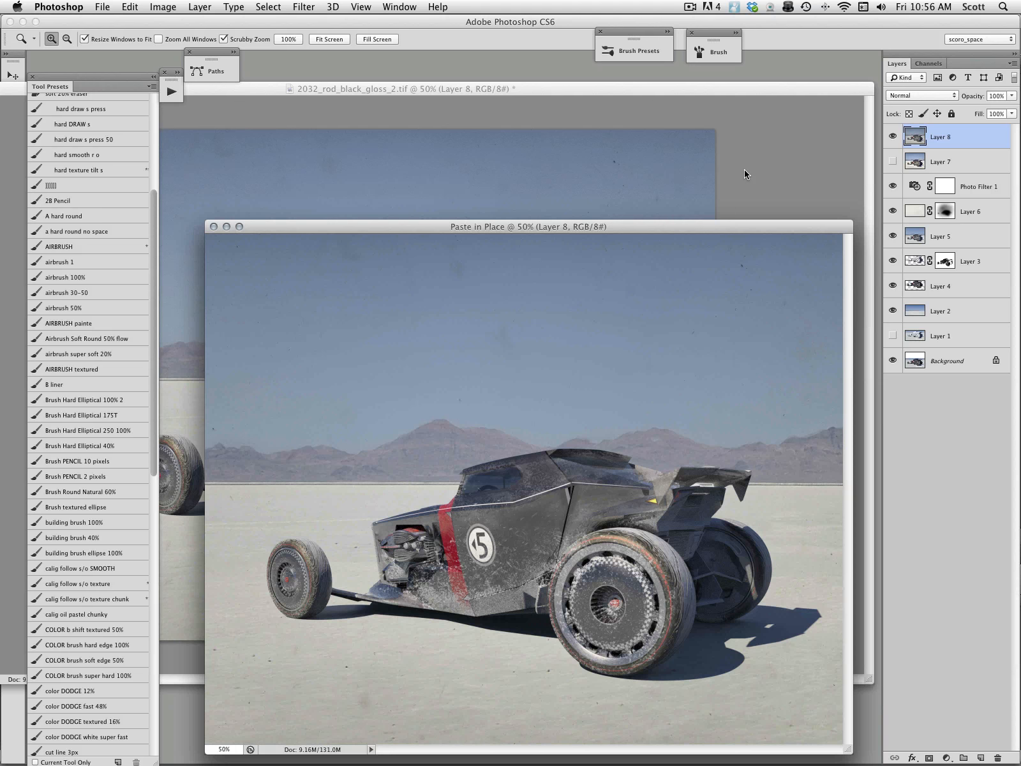
{"action": "left_click", "coordinate": [715, 88]}
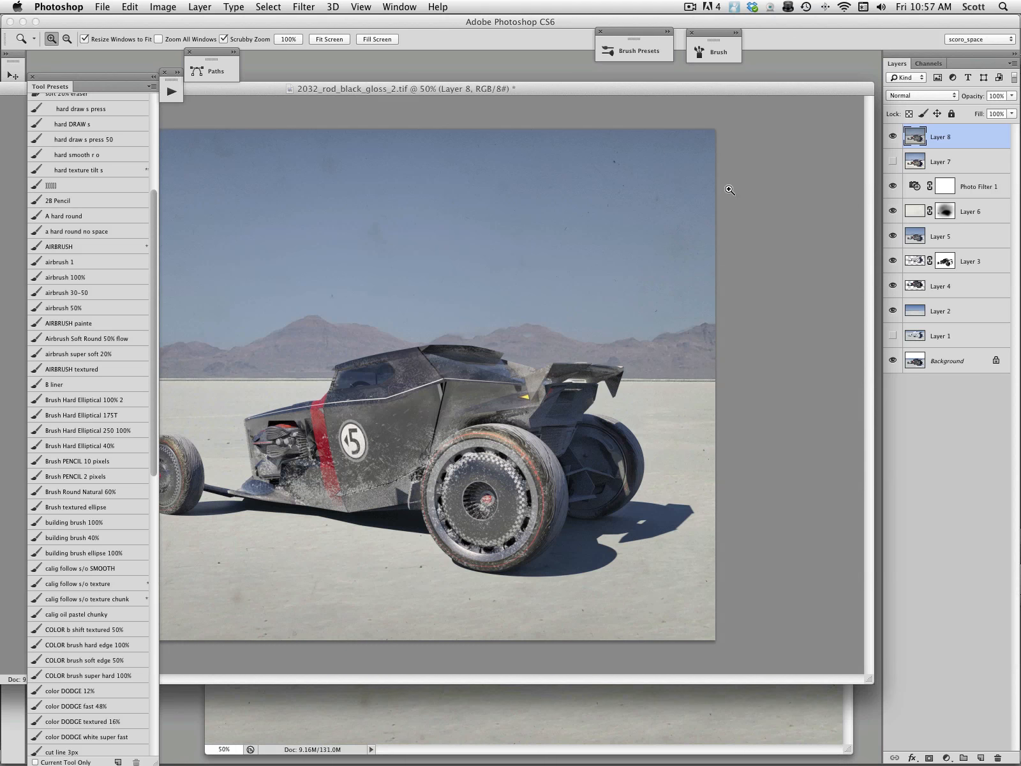
{"action": "left_click", "coordinate": [854, 722]}
Flatten all layers of the duplicate Paste in Place document and return it to full-screen view
{"action": "left_click", "coordinate": [1013, 62]}
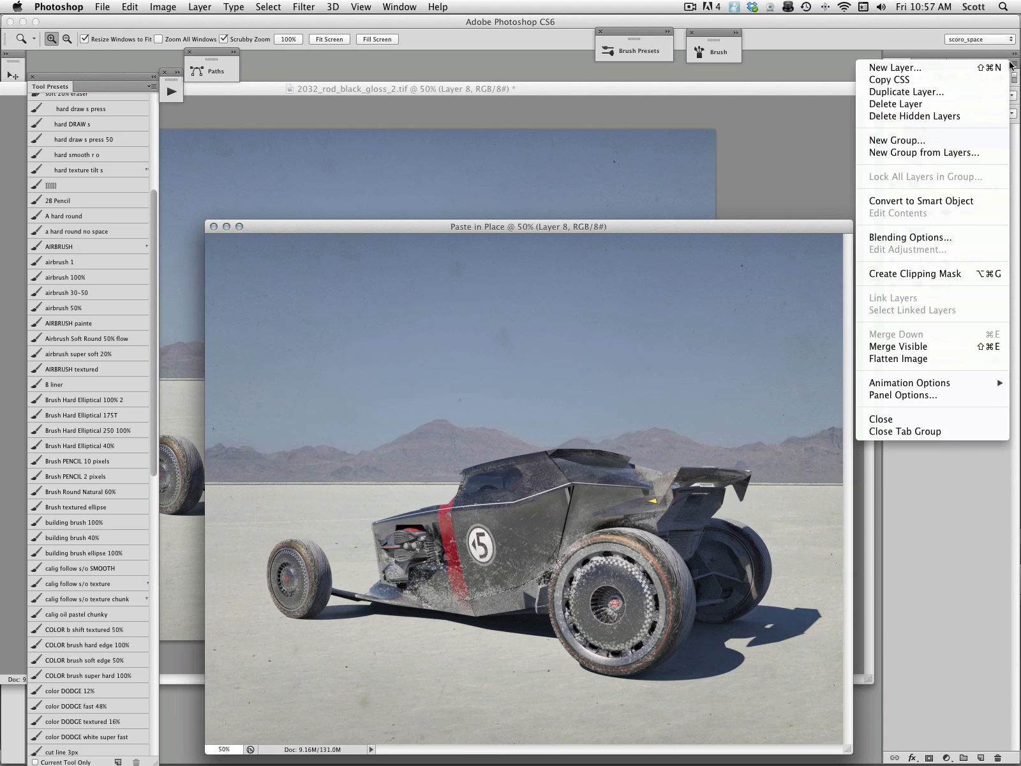
{"action": "left_click", "coordinate": [907, 358]}
{"action": "left_click", "coordinate": [604, 255]}
{"action": "left_click_drag", "start_coordinate": [638, 225], "coordinate": [598, 157]}
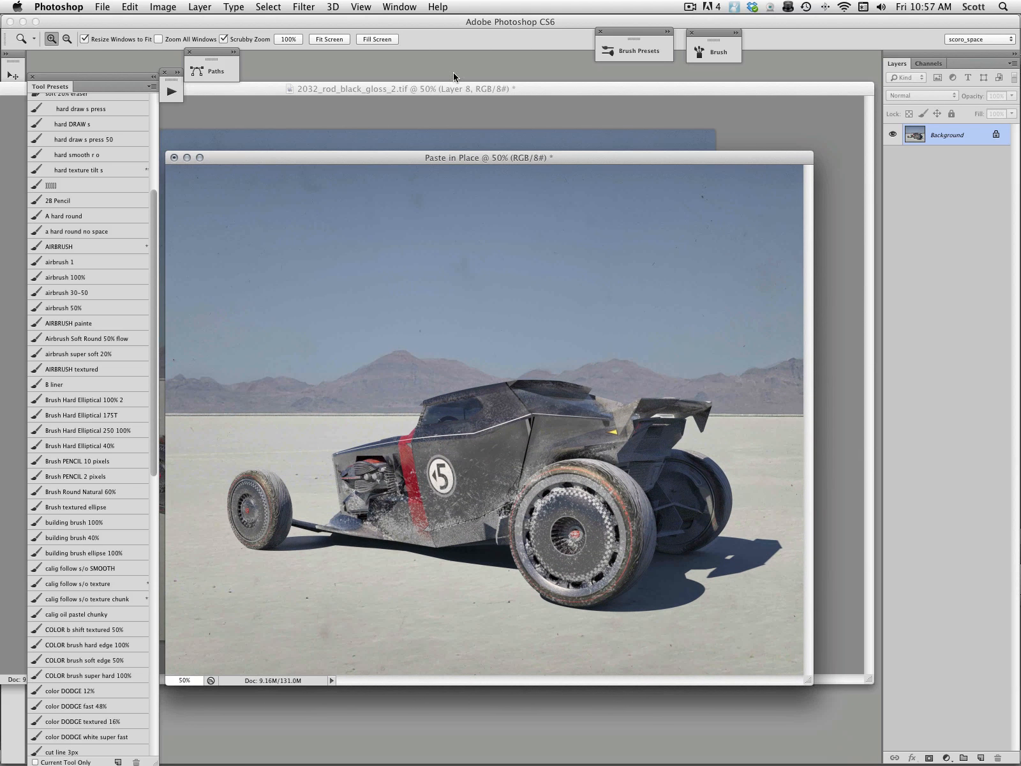
{"action": "key", "text": "f"}
{"action": "left_click_drag", "start_coordinate": [426, 268], "coordinate": [410, 189]}
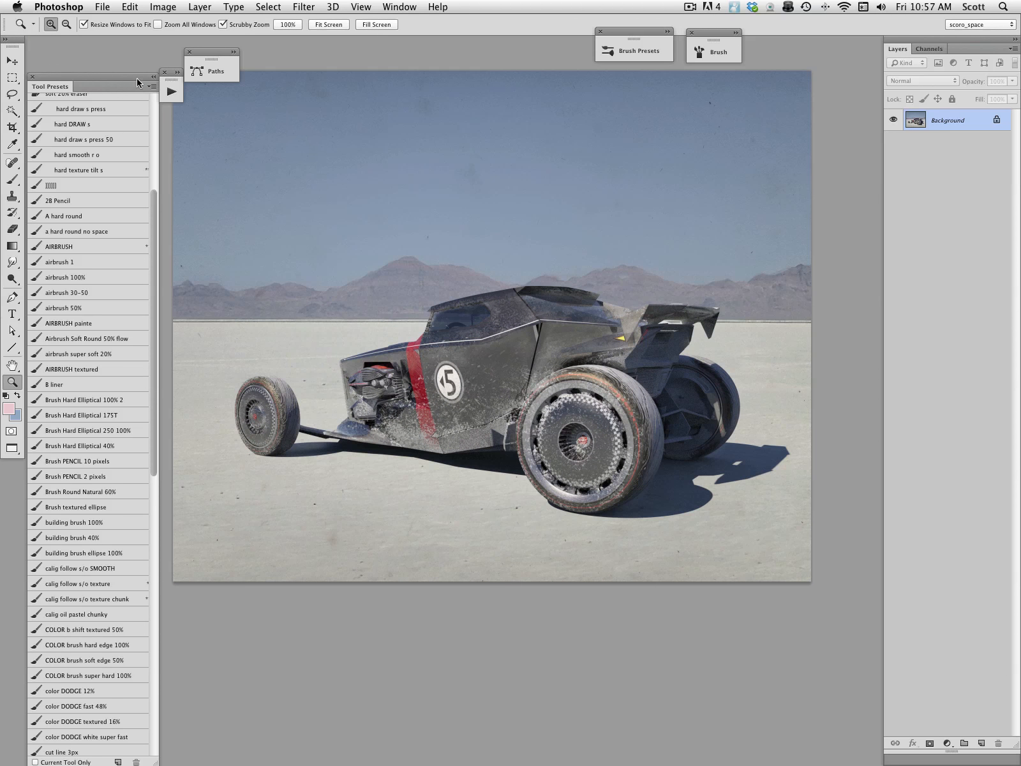
Start HDR Toning on the flattened Paste in Place duplicate and set the exposure to -0.23
{"action": "left_click", "coordinate": [170, 7]}
{"action": "mouse_move", "coordinate": [190, 6]}
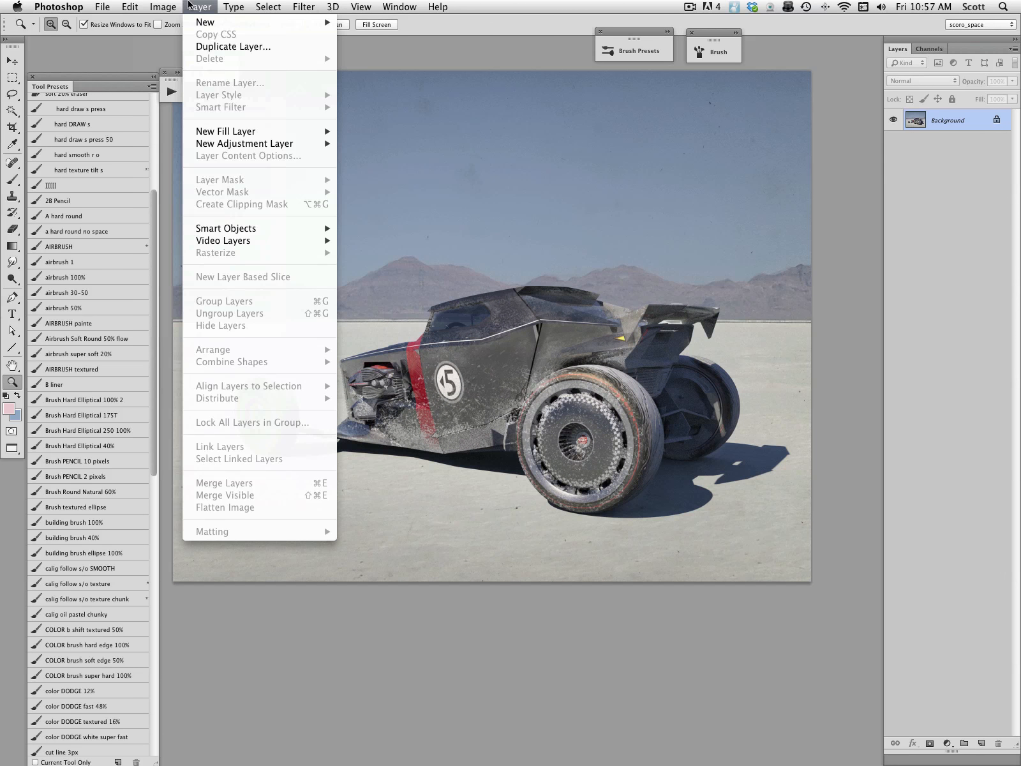
{"action": "mouse_move", "coordinate": [192, 47]}
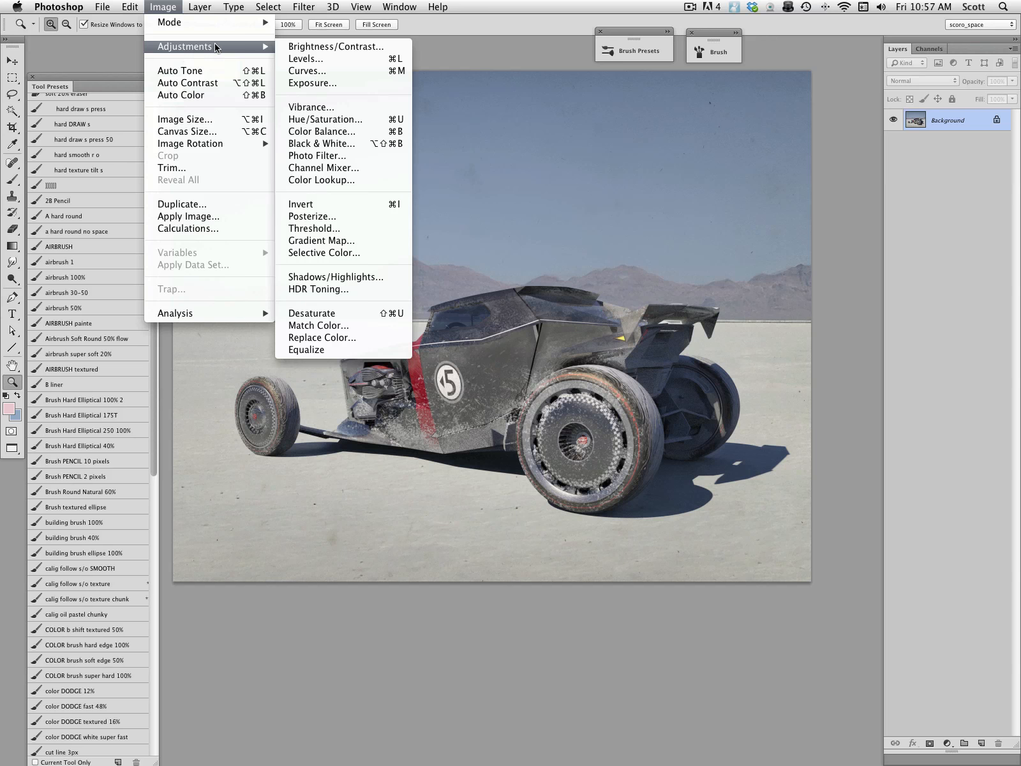
{"action": "left_click", "coordinate": [319, 289]}
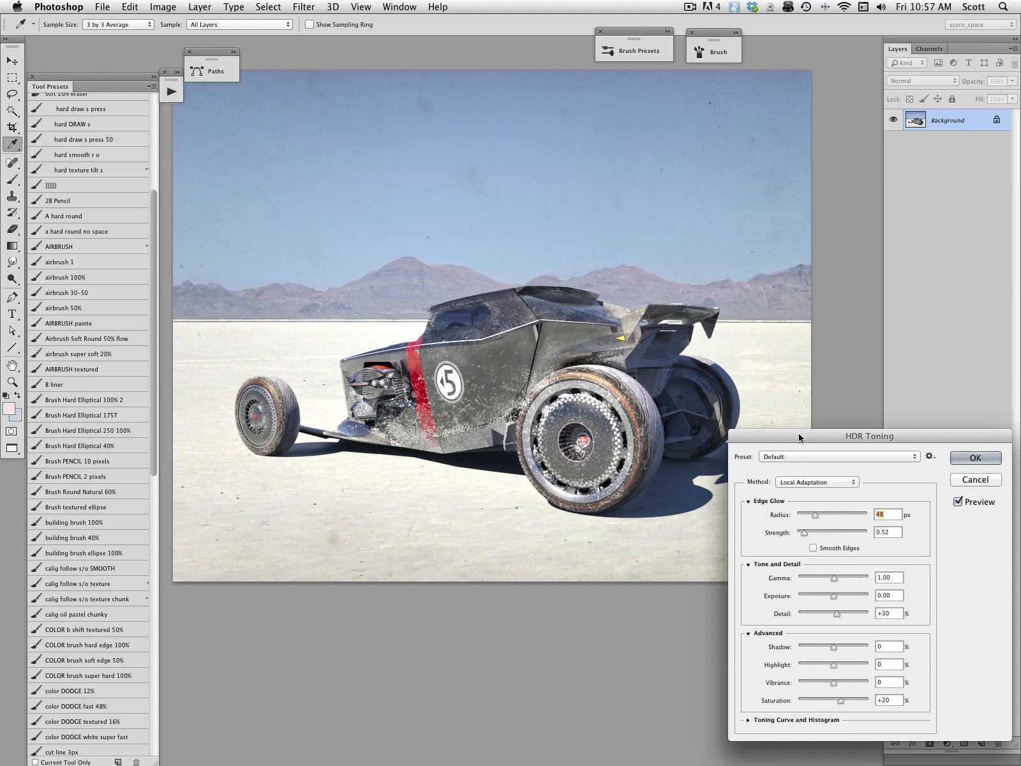
{"action": "left_click_drag", "start_coordinate": [799, 432], "coordinate": [800, 449]}
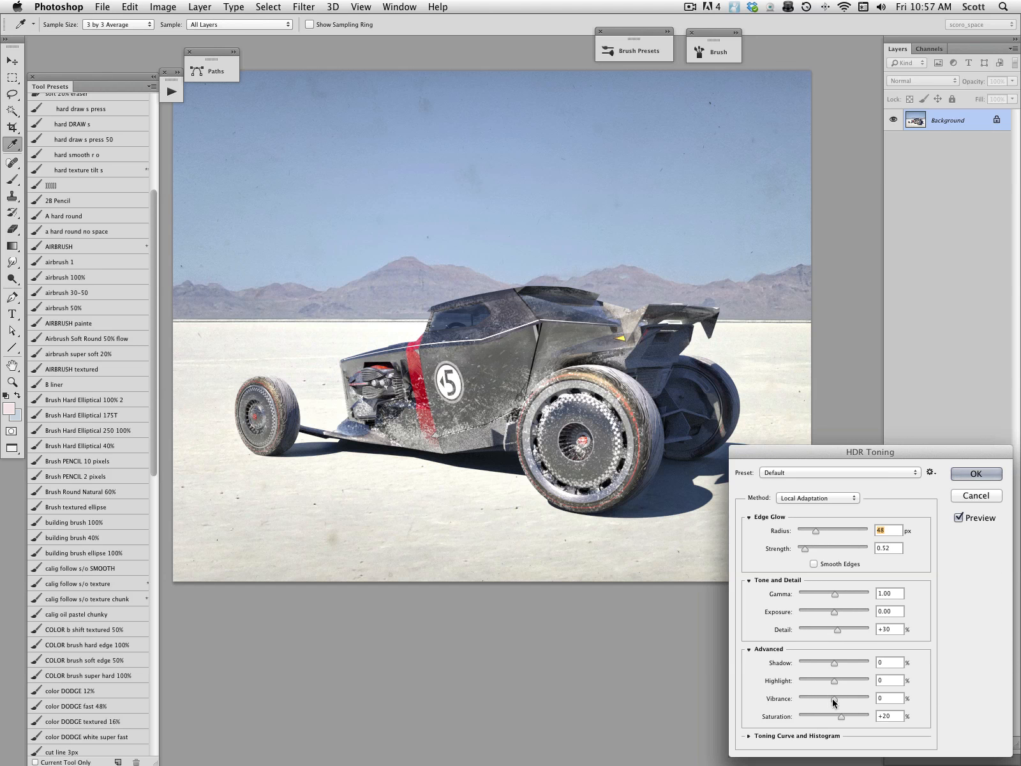
{"action": "left_click_drag", "start_coordinate": [828, 453], "coordinate": [829, 449]}
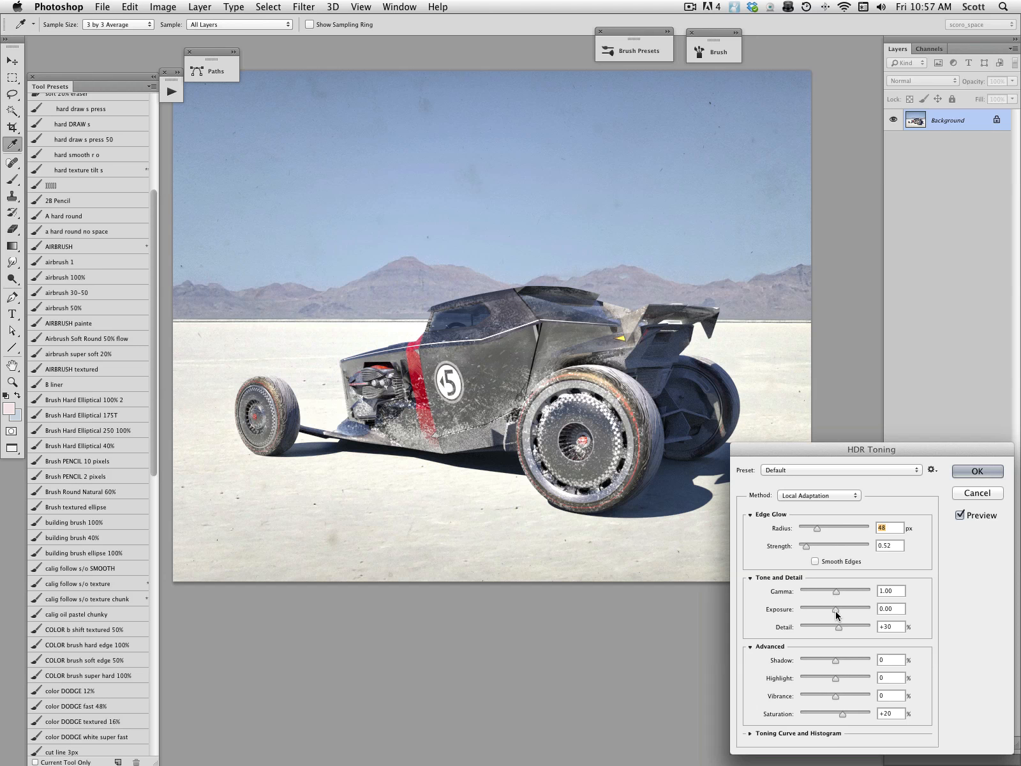
{"action": "left_click_drag", "start_coordinate": [835, 609], "coordinate": [834, 613]}
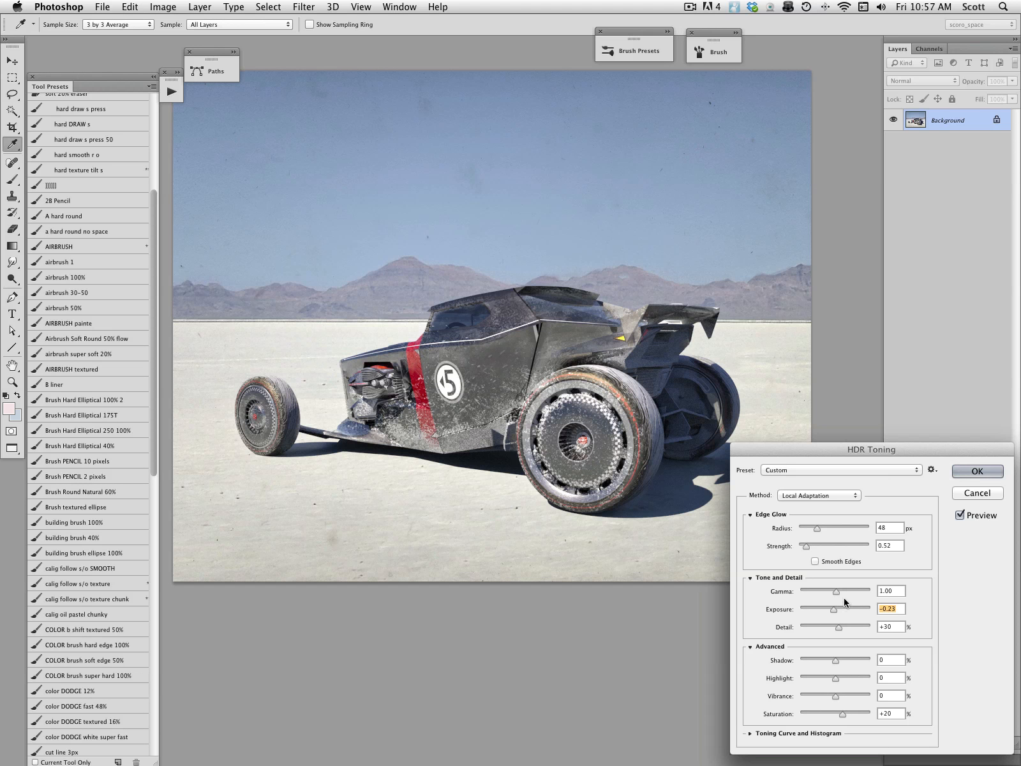
Set the HDR toning to highlight +5%, vibrance +55%, saturation +62%, gamma 1.04 and detail +127%
{"action": "left_click", "coordinate": [837, 675]}
{"action": "left_click_drag", "start_coordinate": [836, 675], "coordinate": [857, 717]}
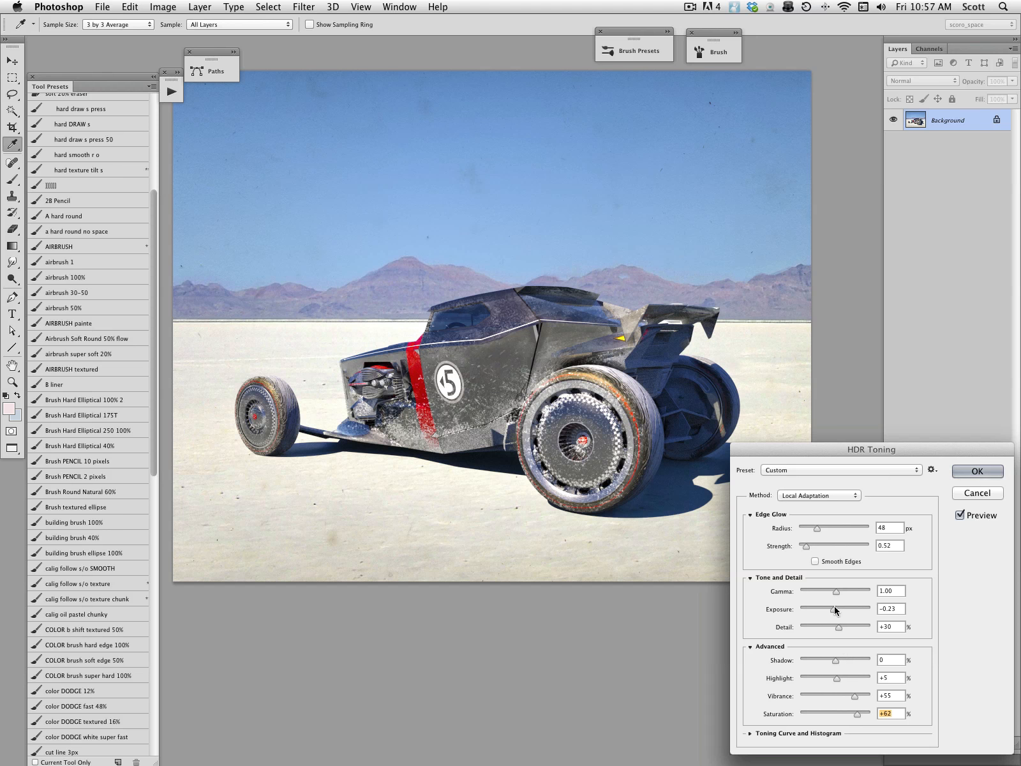
{"action": "left_click_drag", "start_coordinate": [833, 594], "coordinate": [852, 630]}
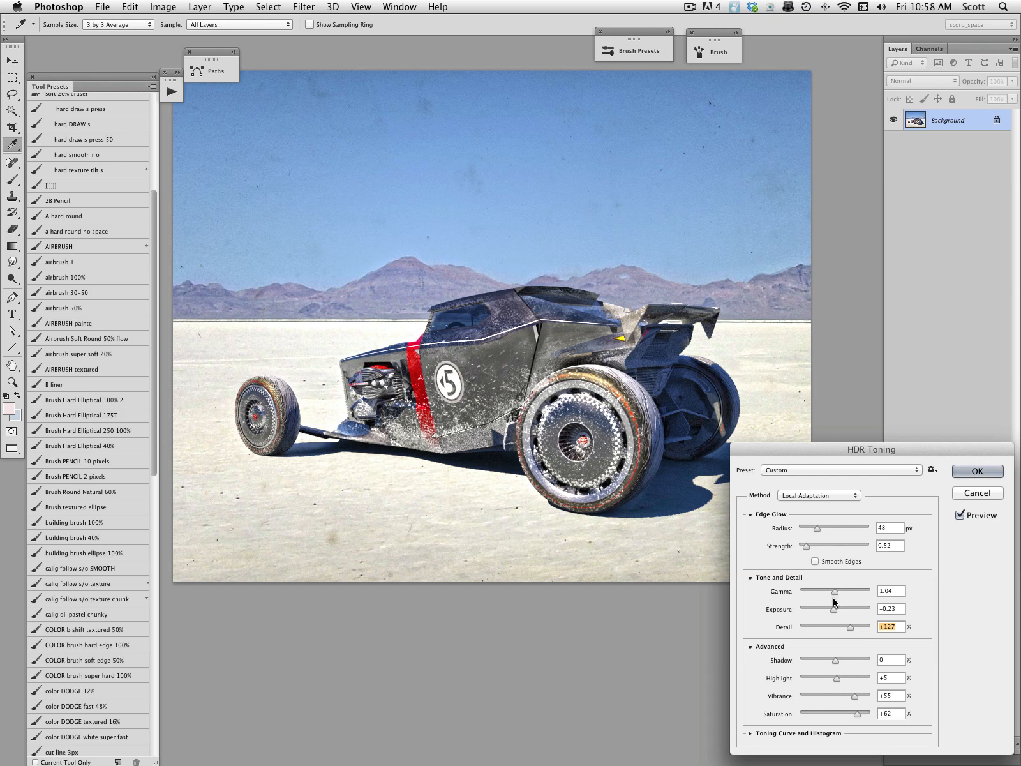
Preview the HDR toning with and without Smooth Edges, leave the option off, and apply the toning
{"action": "left_click_drag", "start_coordinate": [834, 610], "coordinate": [833, 614]}
{"action": "left_click", "coordinate": [815, 562]}
{"action": "left_click", "coordinate": [814, 562]}
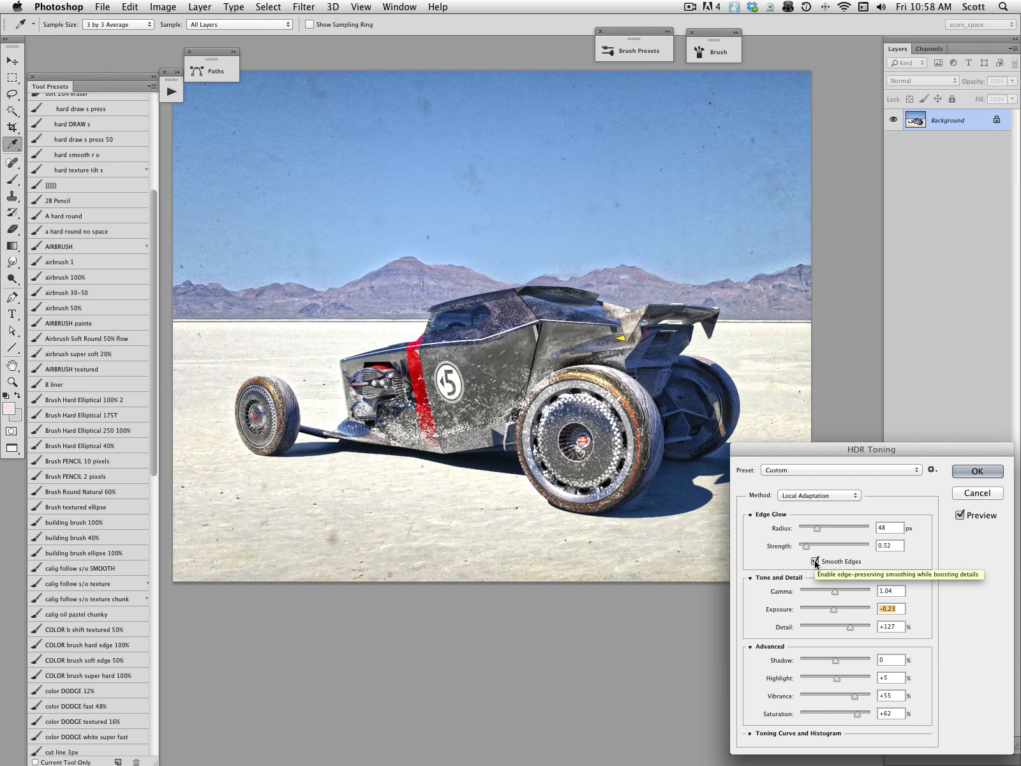
{"action": "left_click", "coordinate": [814, 562]}
{"action": "left_click", "coordinate": [817, 561]}
{"action": "left_click", "coordinate": [815, 561]}
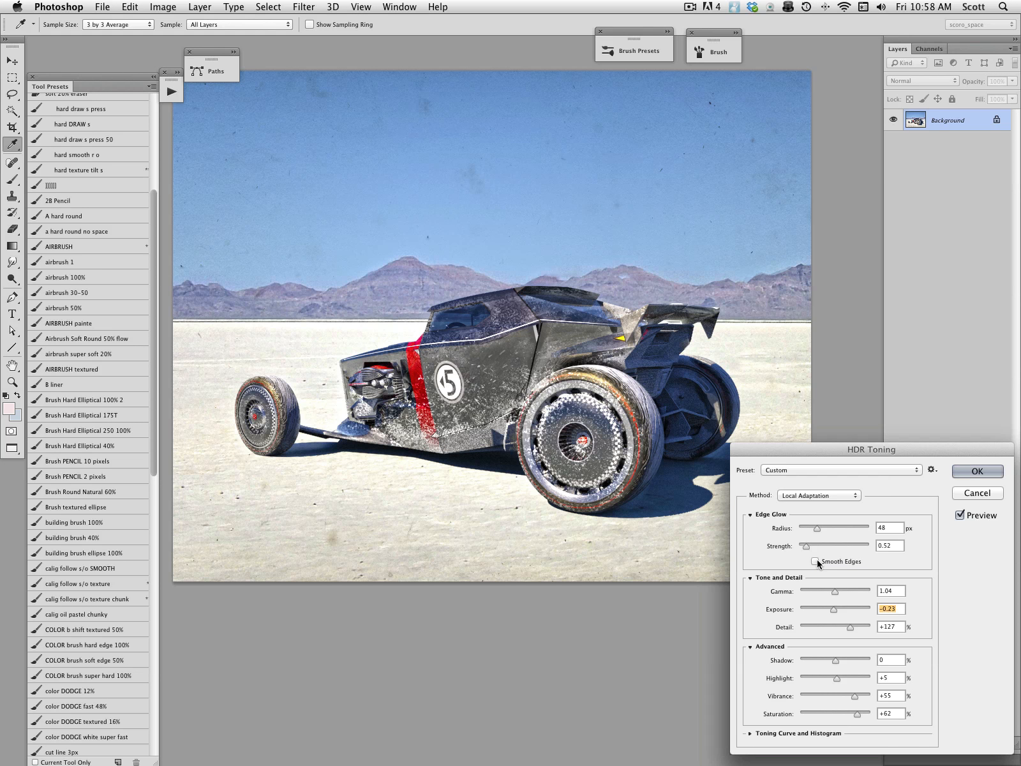
{"action": "left_click", "coordinate": [989, 470]}
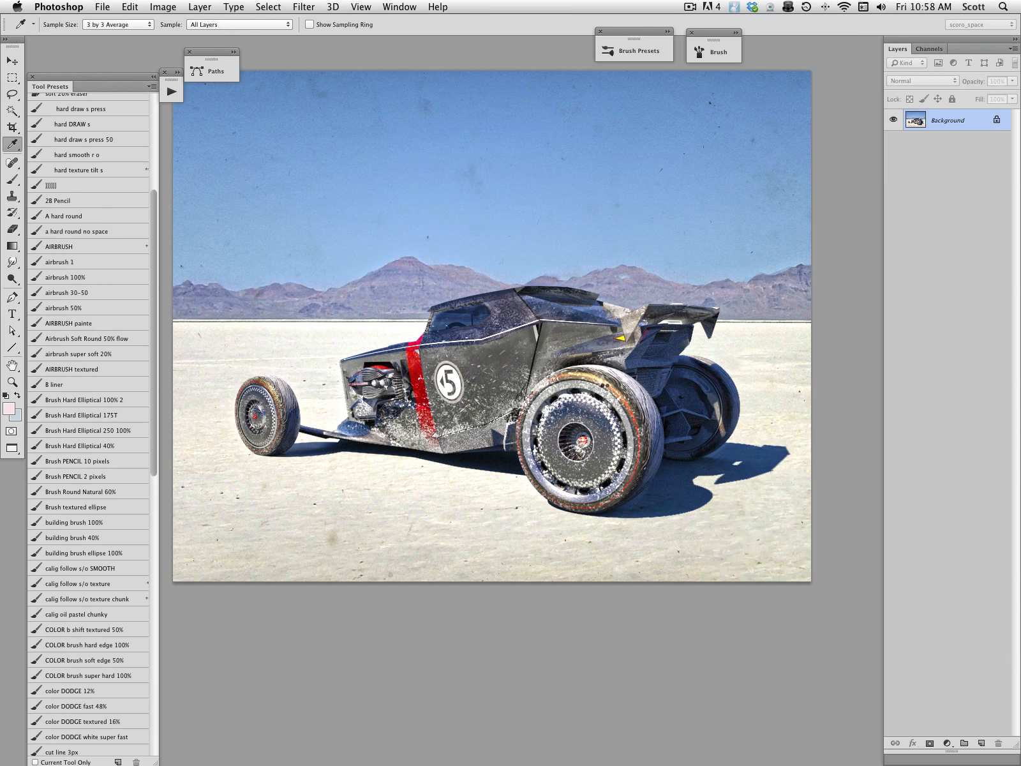
View the toned duplicate full screen and compare it with the original 2032_rod_black_gloss_2.tif, zoomed out to 33.3%, in floating windows
{"action": "key", "text": "z"}
{"action": "key", "text": "f"}
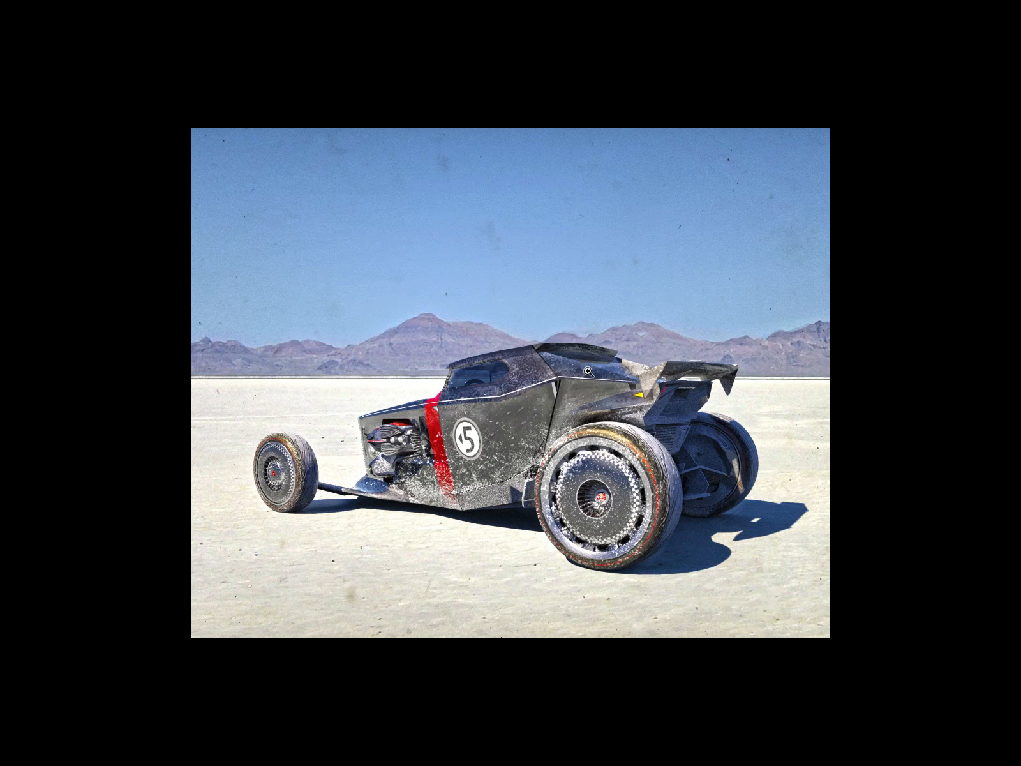
{"action": "key", "text": "f"}
{"action": "left_click_drag", "start_coordinate": [547, 159], "coordinate": [808, 240]}
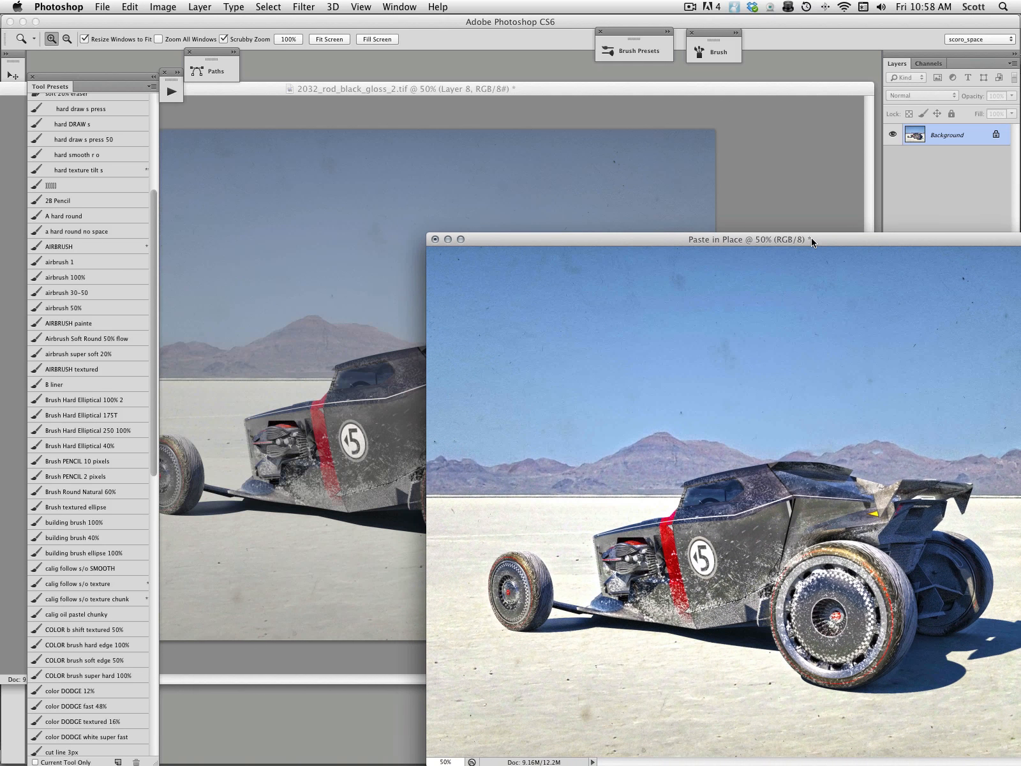
{"action": "left_click_drag", "start_coordinate": [623, 240], "coordinate": [434, 158]}
{"action": "left_click", "coordinate": [512, 94]}
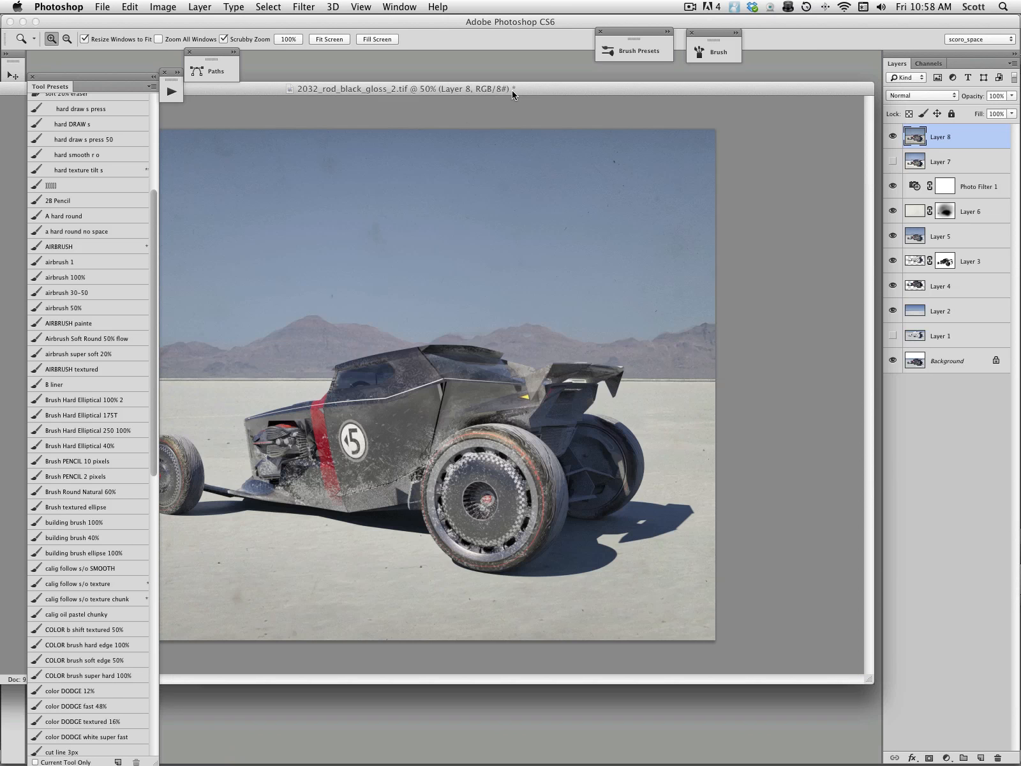
{"action": "left_click", "coordinate": [512, 101], "text": "alt"}
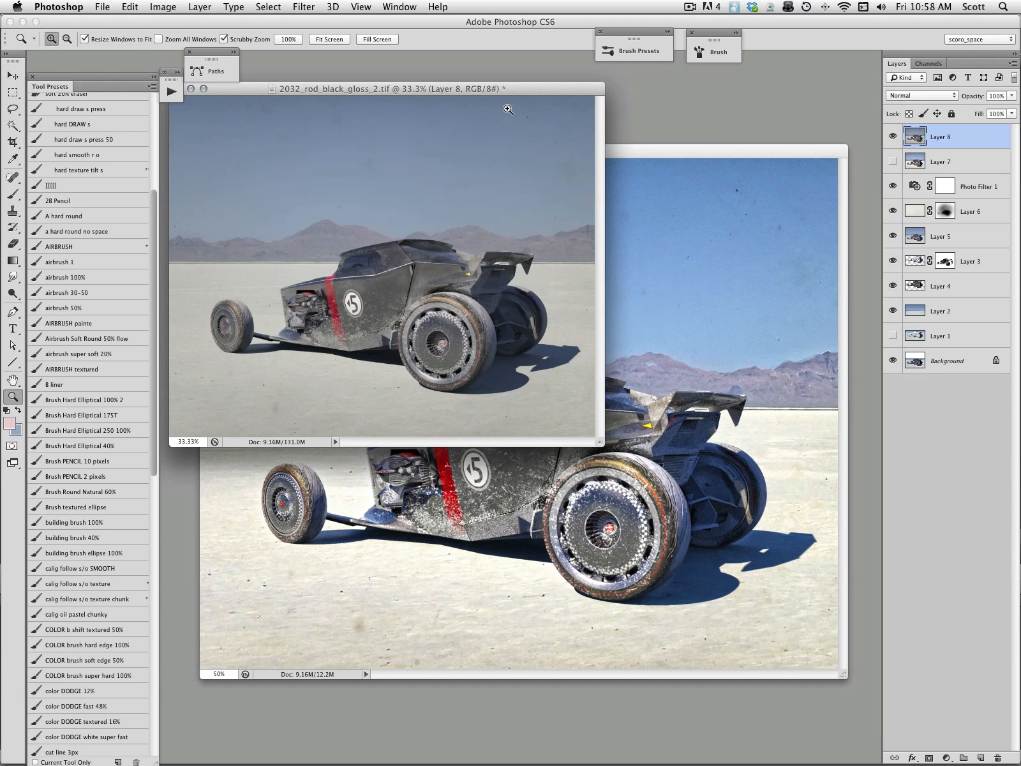
{"action": "left_click_drag", "start_coordinate": [530, 91], "coordinate": [536, 69]}
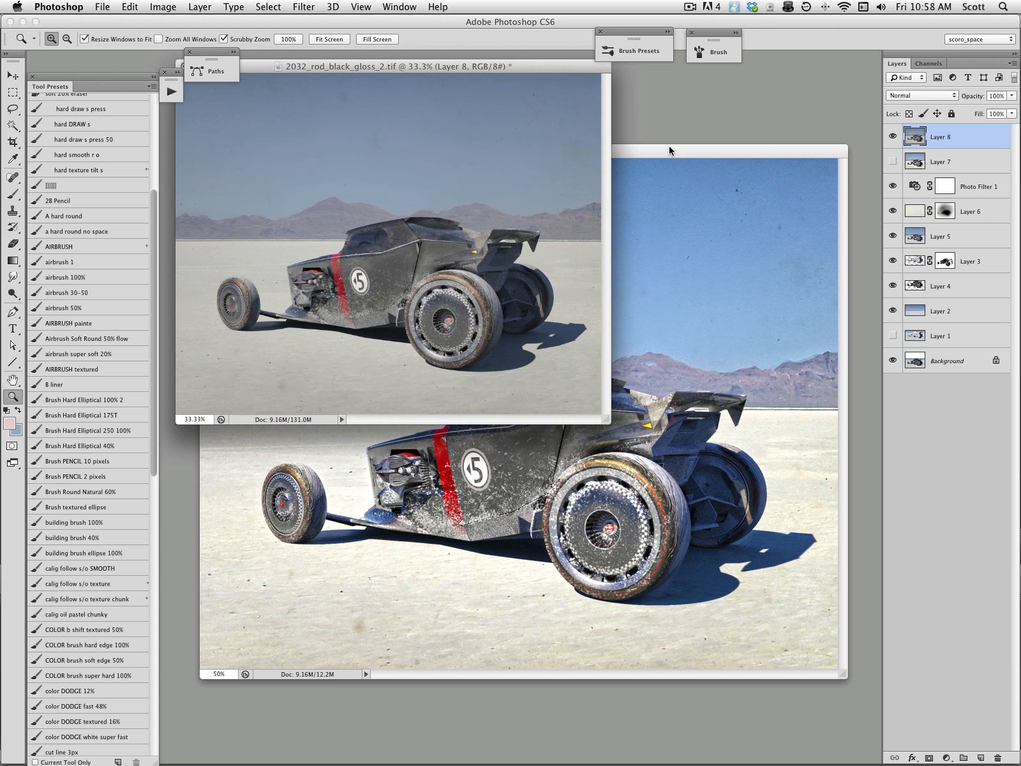
{"action": "left_click_drag", "start_coordinate": [669, 153], "coordinate": [693, 222]}
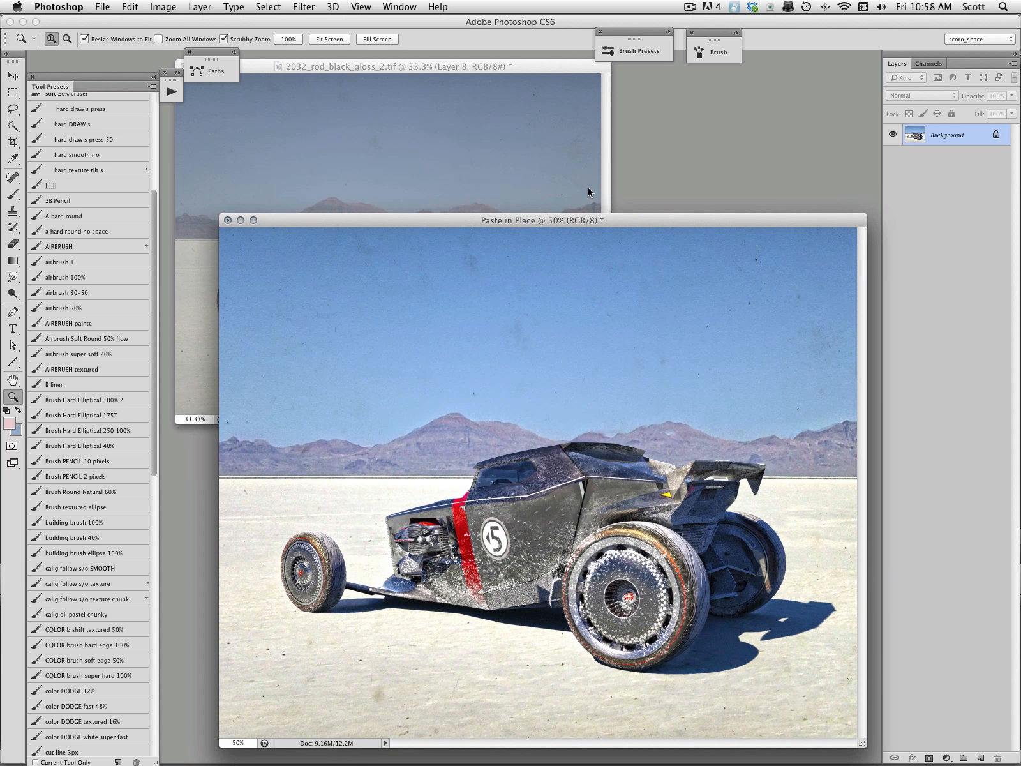
Try Levels on Layer 8 of 2032_rod_black_gloss_2.tif with midtones 0.78 and white input 205, and discard the adjustment
{"action": "left_click", "coordinate": [530, 80]}
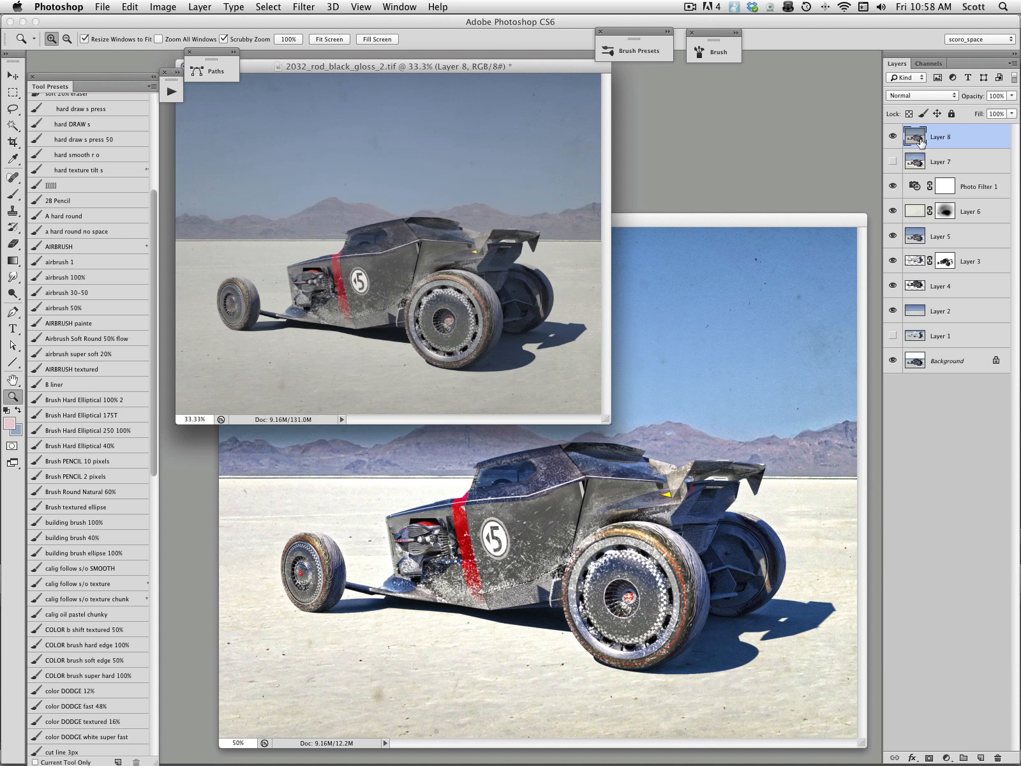
{"action": "key", "text": "super+l"}
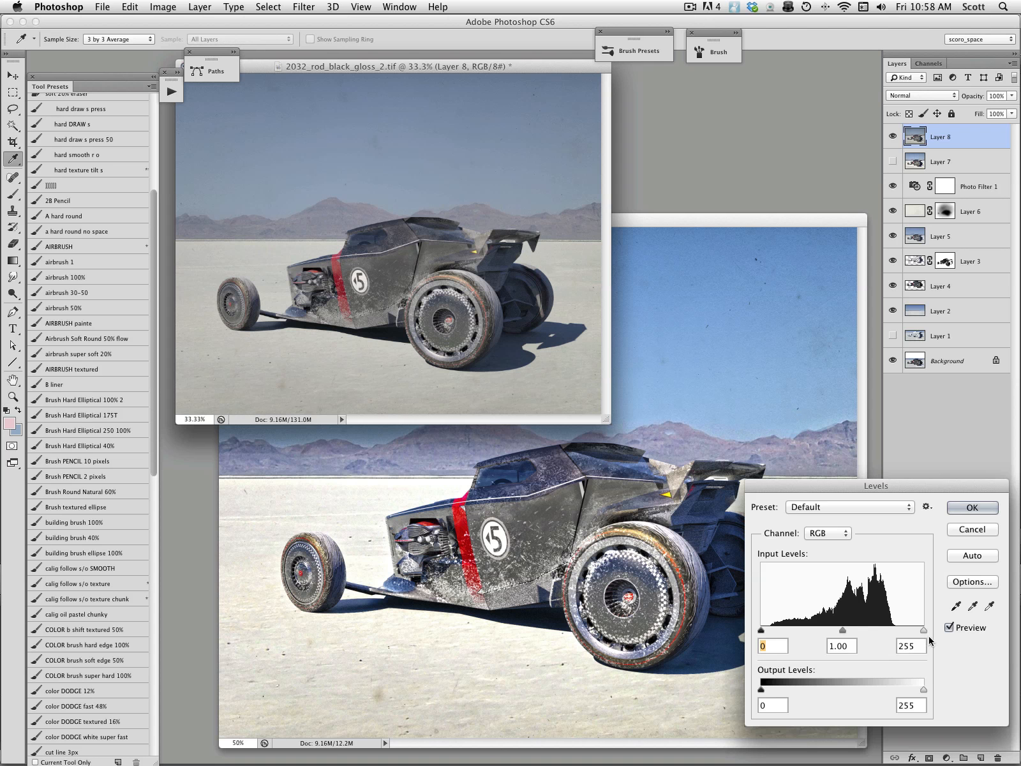
{"action": "left_click_drag", "start_coordinate": [924, 630], "coordinate": [890, 632]}
{"action": "mouse_move", "coordinate": [826, 630]}
{"action": "left_mouse_down"}
{"action": "mouse_move", "coordinate": [891, 631]}
{"action": "mouse_move", "coordinate": [837, 632]}
{"action": "left_mouse_up"}
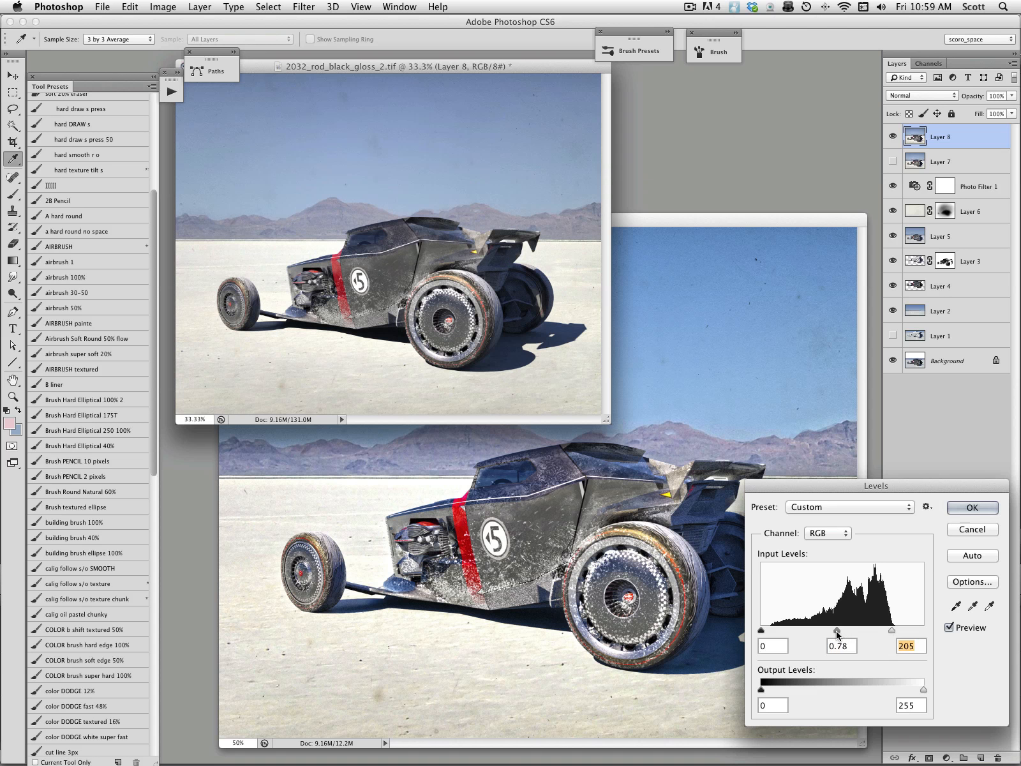
{"action": "left_click", "coordinate": [976, 531]}
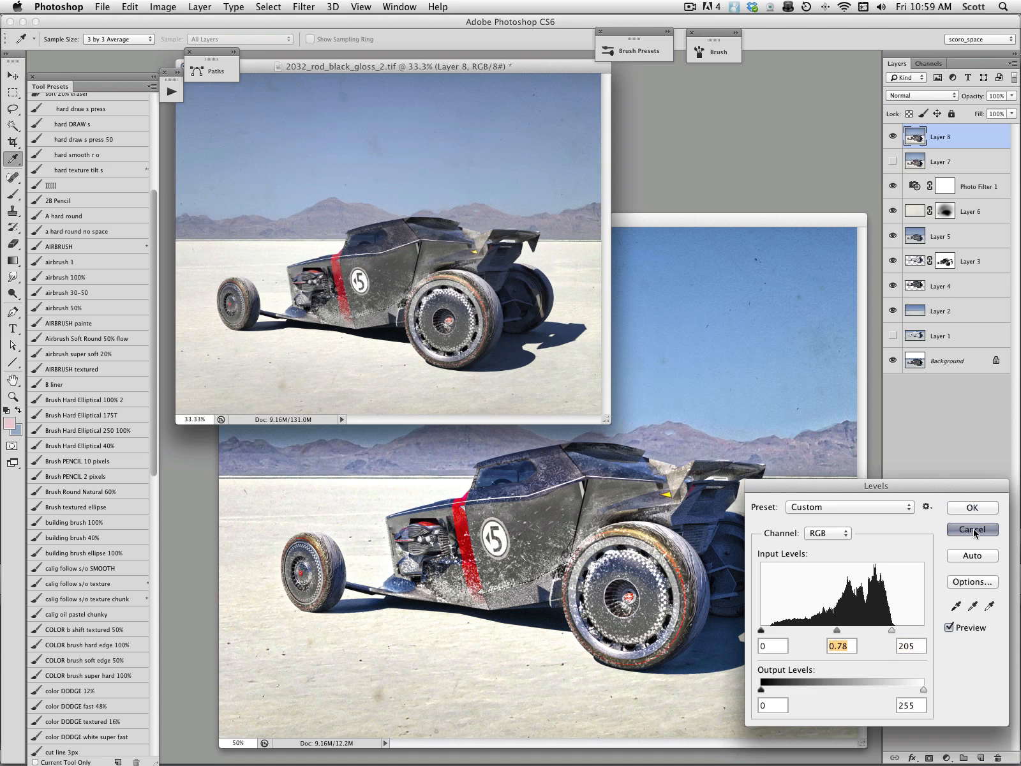
Bring the HDR-toned Paste in Place duplicate forward in full-screen view and examine the car, wheels and ground
{"action": "key", "text": "z"}
{"action": "left_click", "coordinate": [721, 224]}
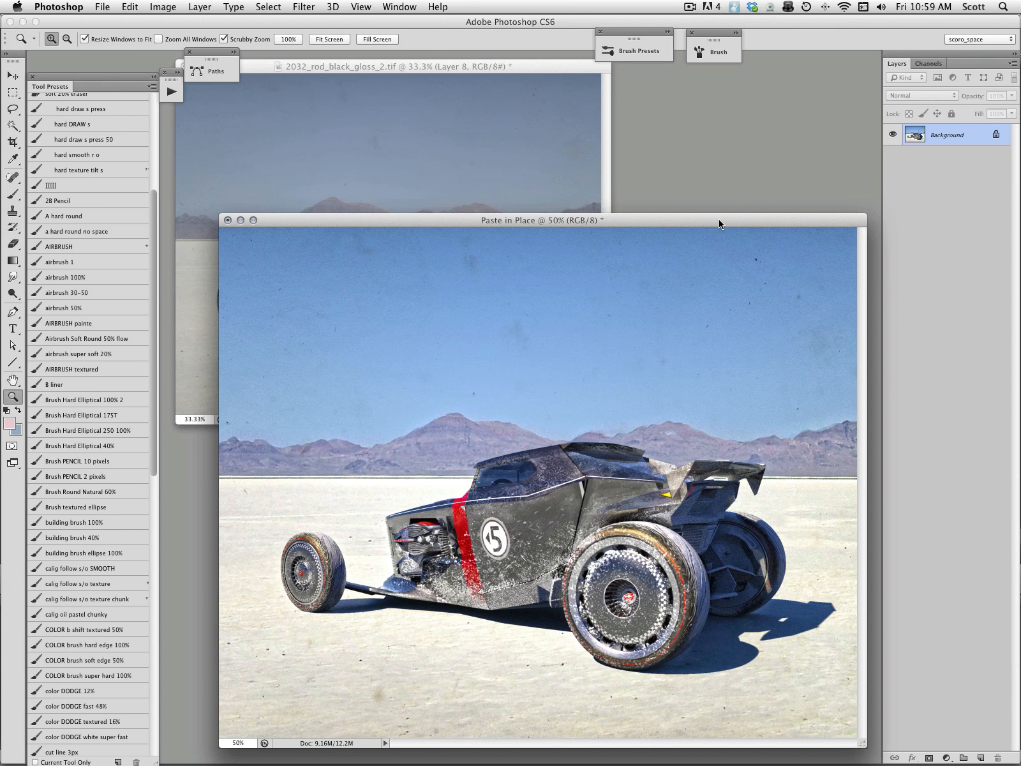
{"action": "left_click_drag", "start_coordinate": [719, 224], "coordinate": [718, 215]}
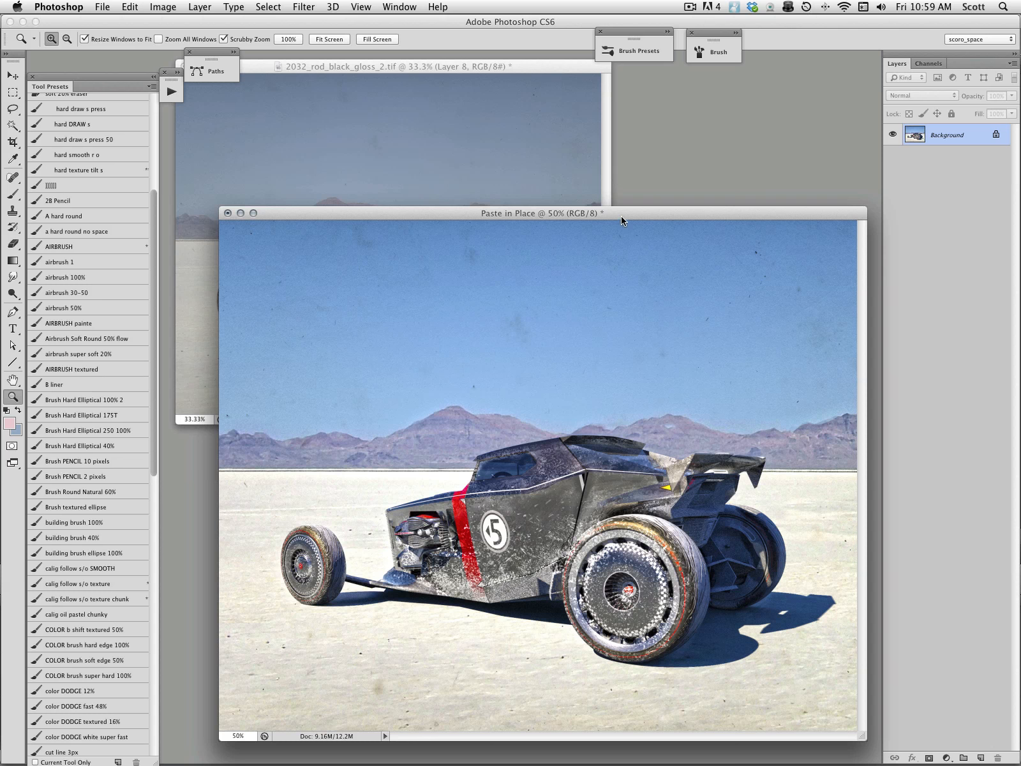
{"action": "left_click_drag", "start_coordinate": [622, 221], "coordinate": [602, 162]}
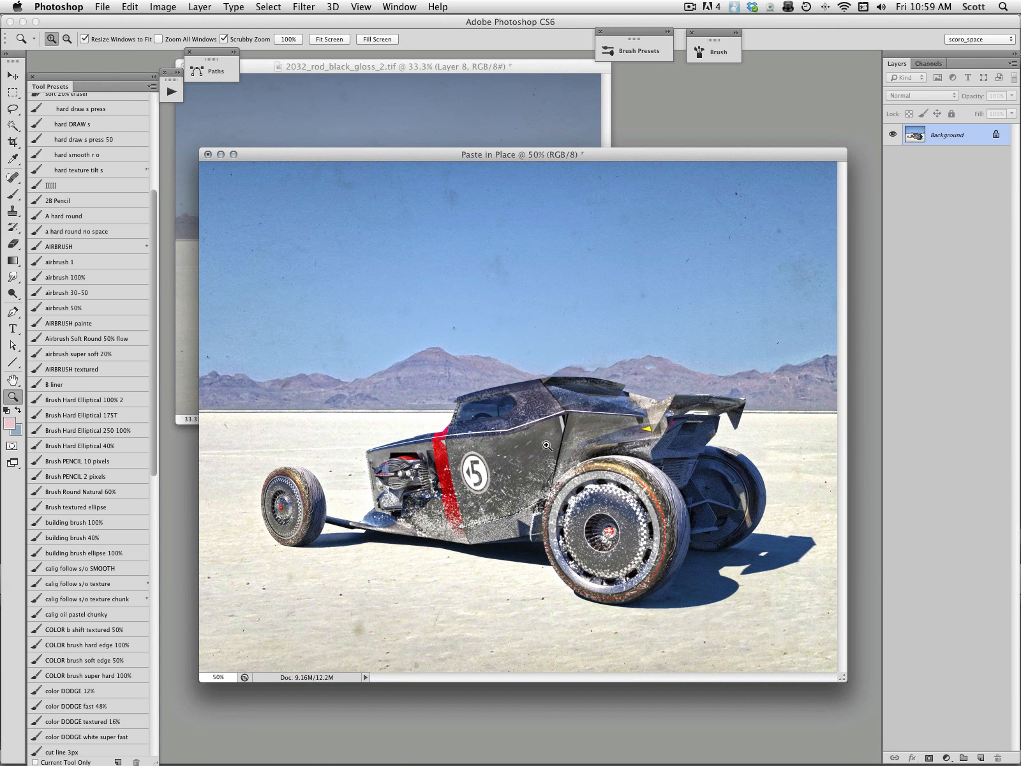
{"action": "key", "text": "f"}
{"action": "left_click_drag", "start_coordinate": [539, 411], "coordinate": [535, 378]}
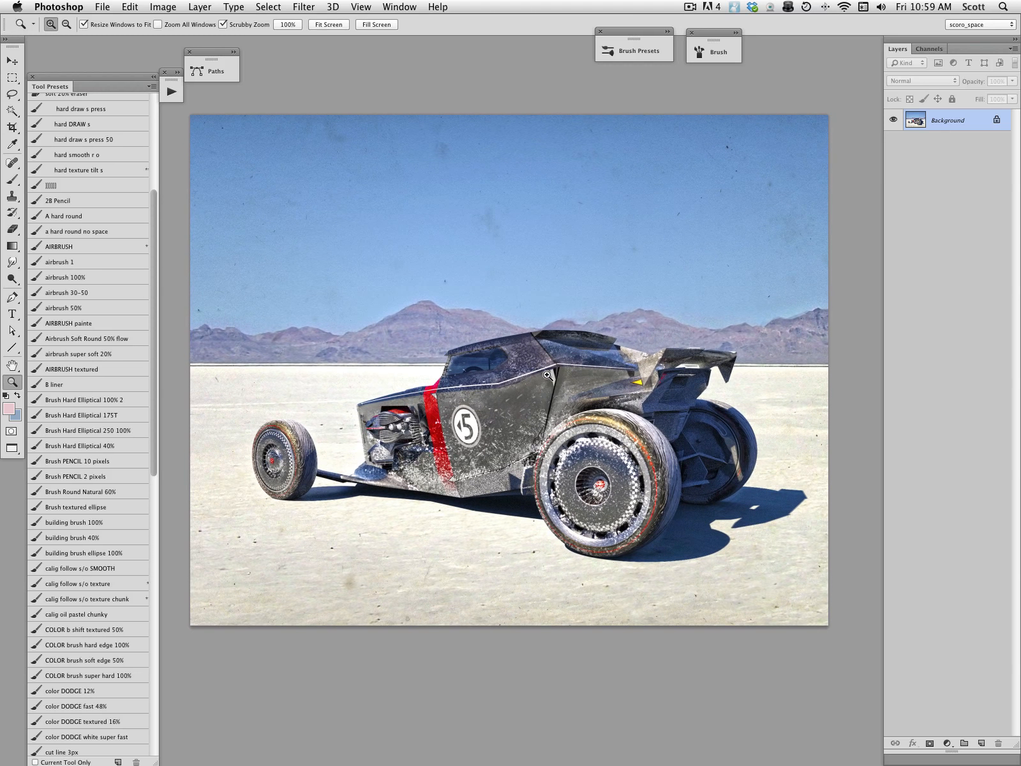
{"action": "left_click_drag", "start_coordinate": [641, 510], "coordinate": [641, 504]}
{"action": "left_click_drag", "start_coordinate": [623, 439], "coordinate": [626, 437]}
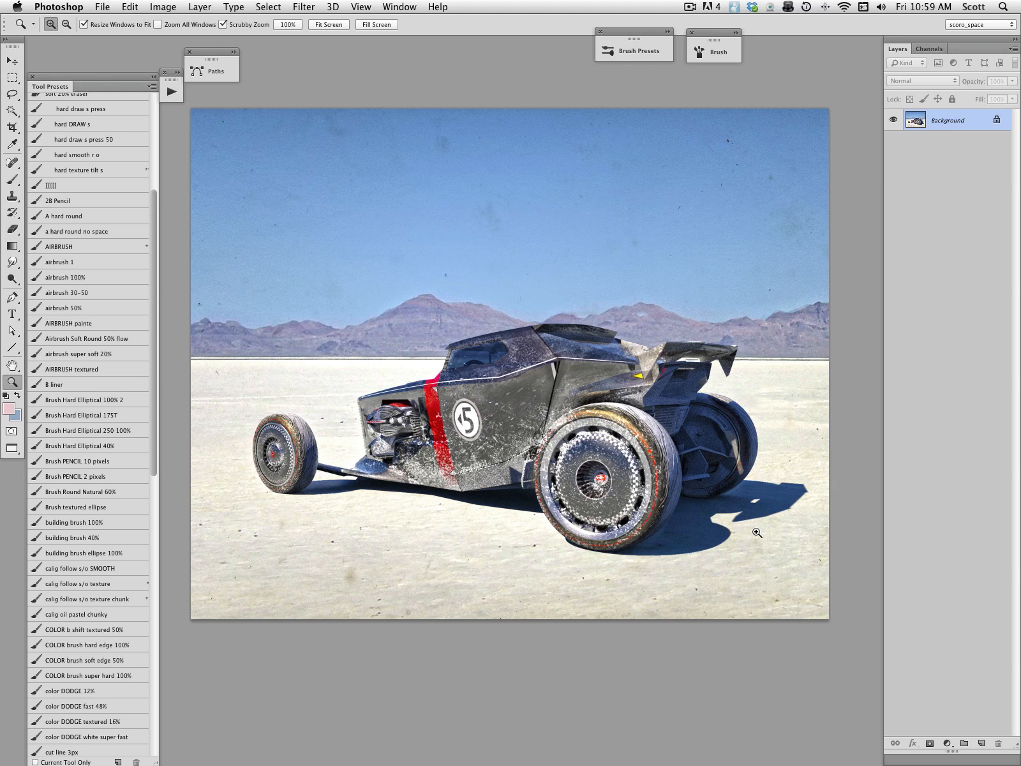
{"action": "left_click_drag", "start_coordinate": [697, 472], "coordinate": [700, 470]}
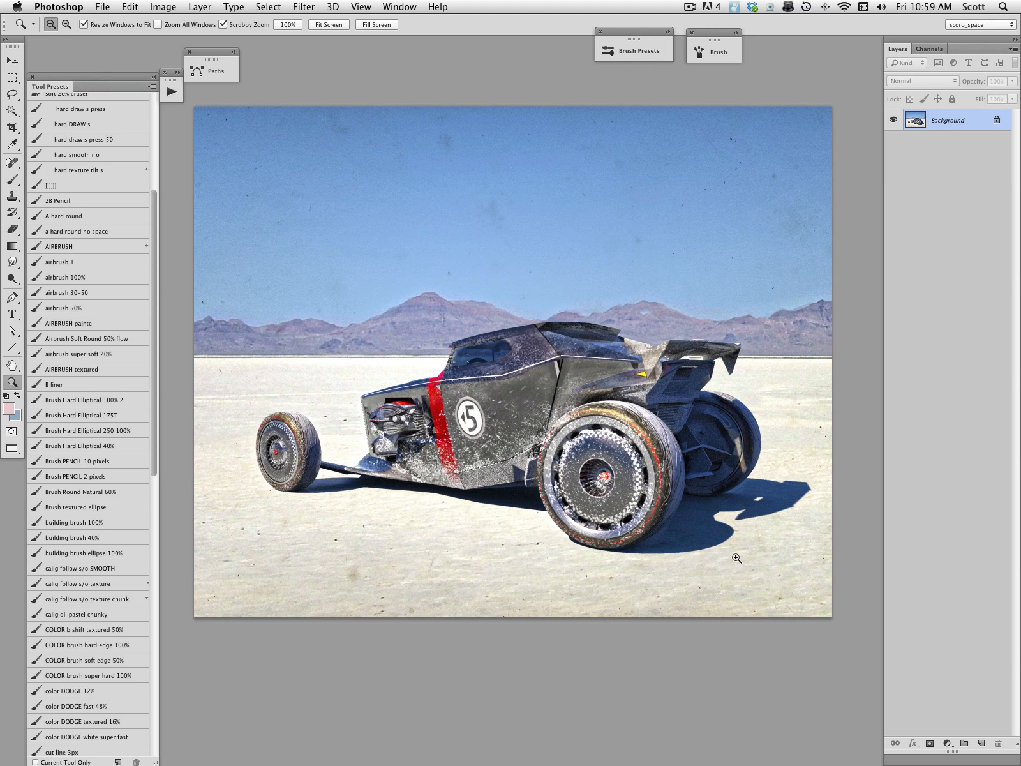
{"action": "left_click_drag", "start_coordinate": [732, 552], "coordinate": [736, 554]}
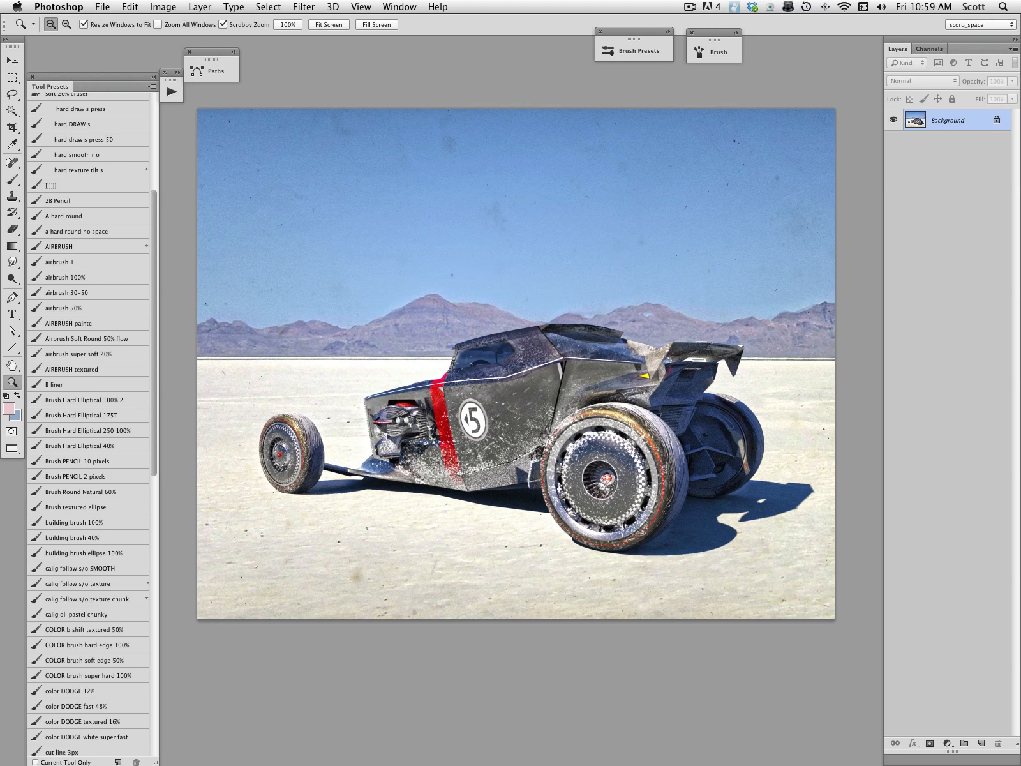
Bring up the document with the hot rod on the transporter's ramp and show it in full-screen view
{"action": "key", "text": "super+w"}
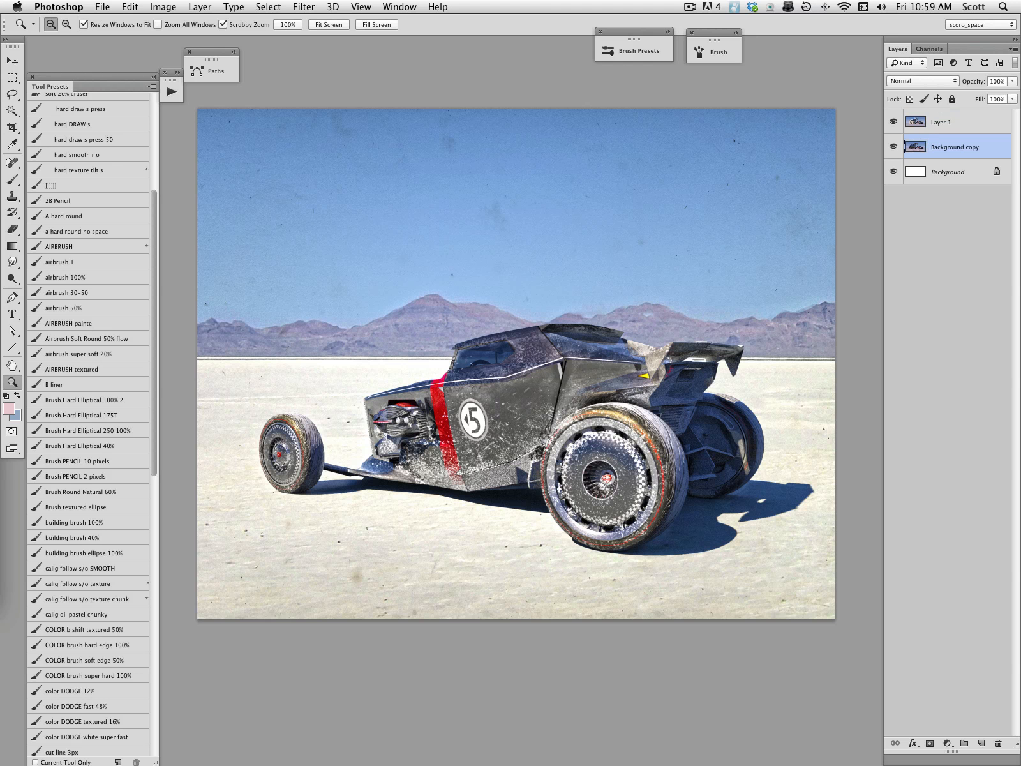
{"action": "left_click_drag", "start_coordinate": [0, 357], "coordinate": [249, 200]}
{"action": "key", "text": "f"}
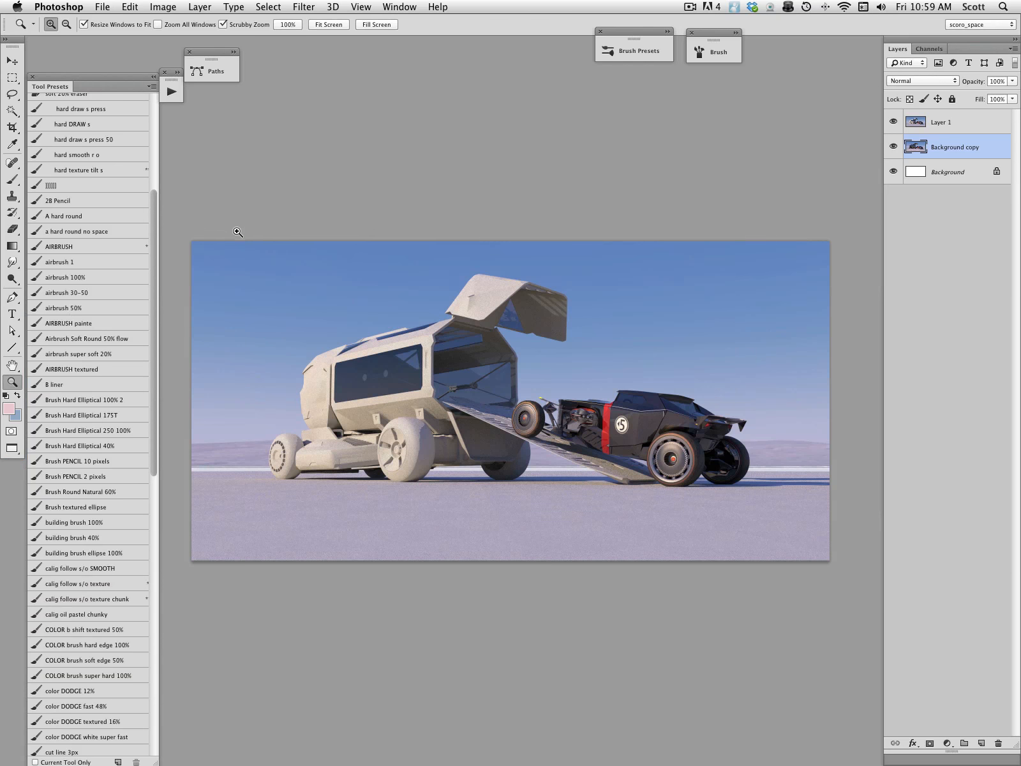
Toggle the visibility of Layer 1 to compare the untextured transporter render with the detailed Background copy, ending with Layer 1 hidden
{"action": "left_click", "coordinate": [893, 122]}
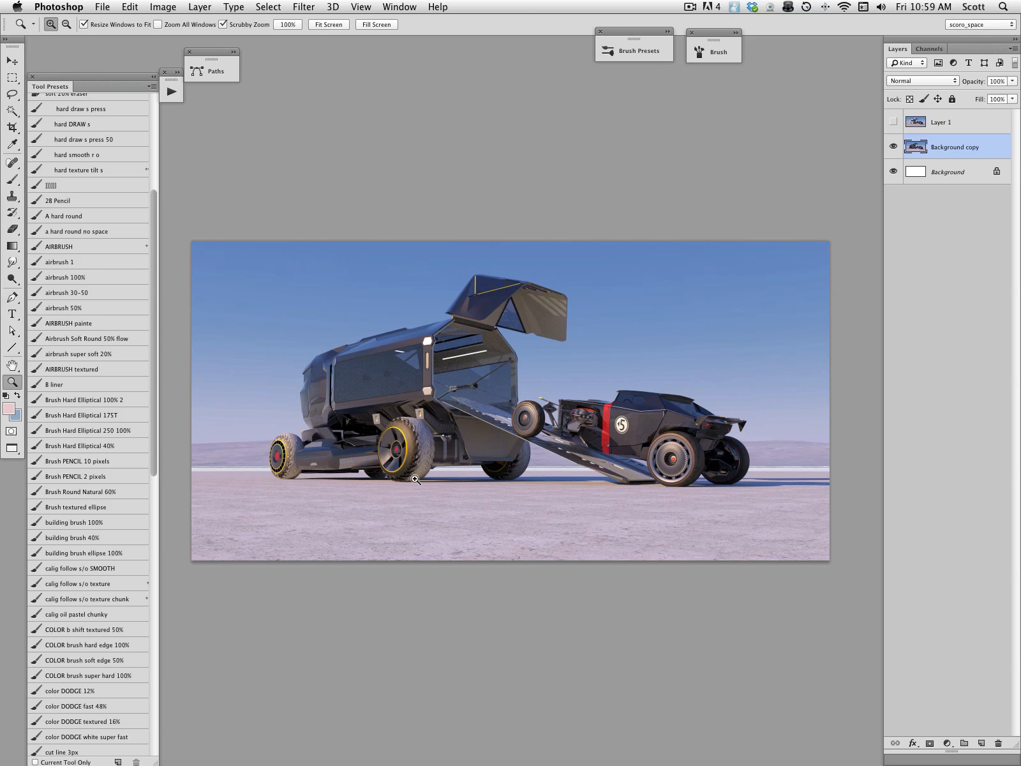
{"action": "left_click_drag", "start_coordinate": [480, 478], "coordinate": [475, 477]}
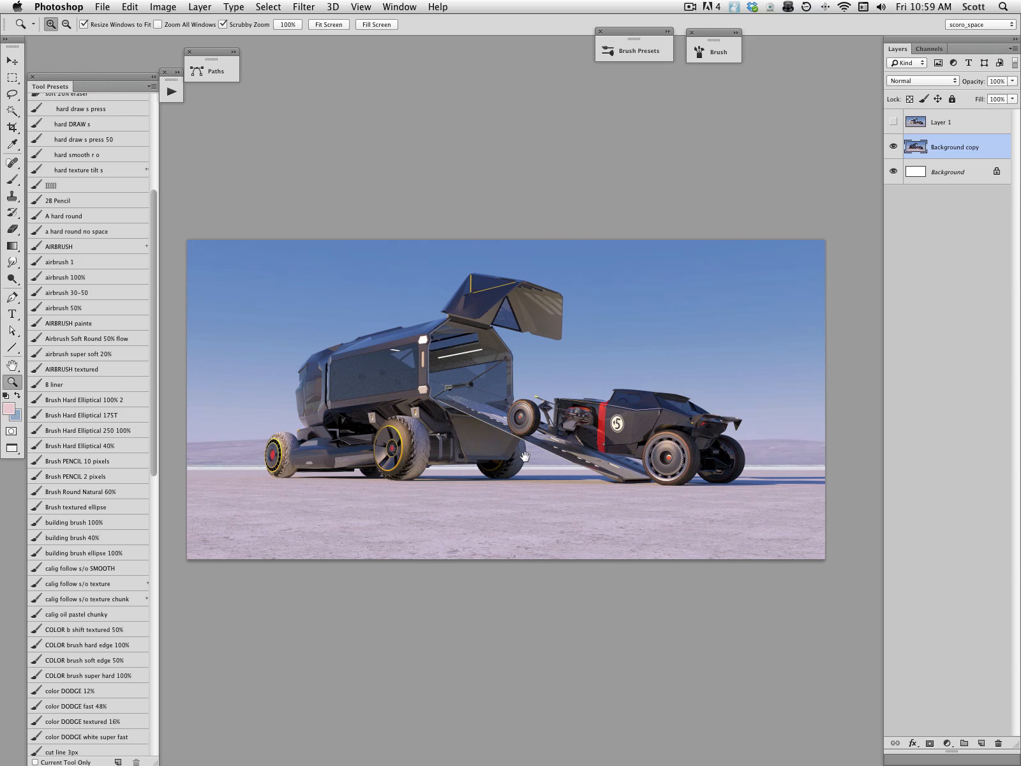
{"action": "scroll", "coordinate": [529, 458], "scroll_direction": "down", "scroll_amount": 1}
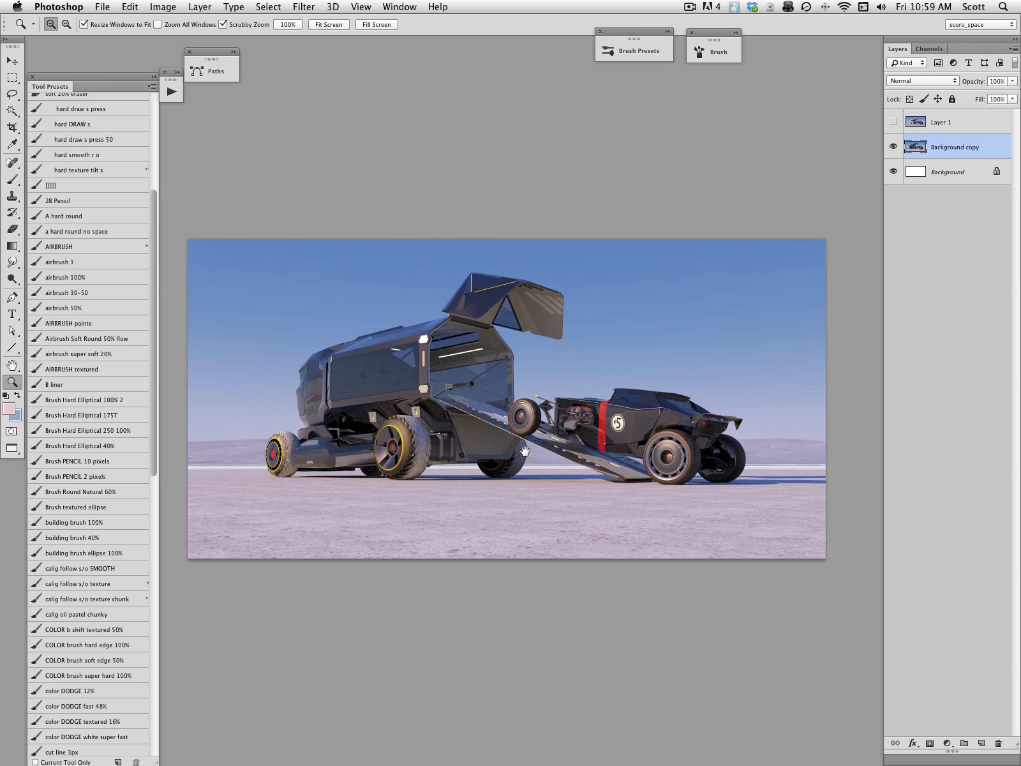
{"action": "left_click", "coordinate": [893, 123]}
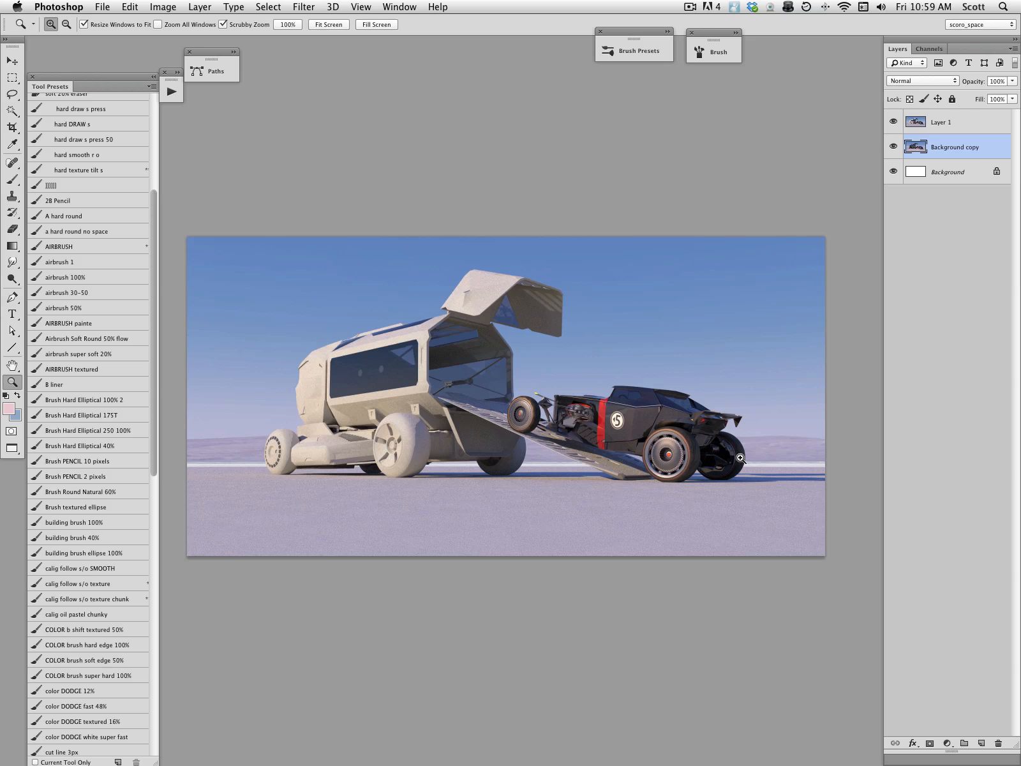
{"action": "key", "text": "space"}
{"action": "left_click_drag", "start_coordinate": [648, 442], "coordinate": [648, 445]}
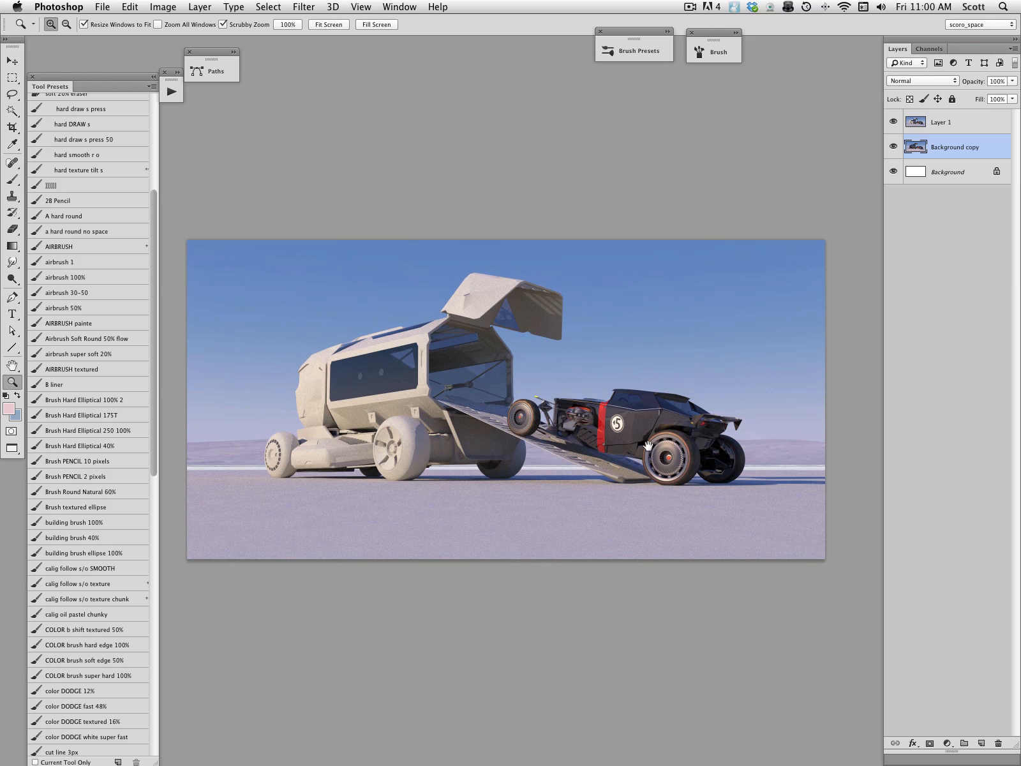
{"action": "left_click", "coordinate": [892, 121]}
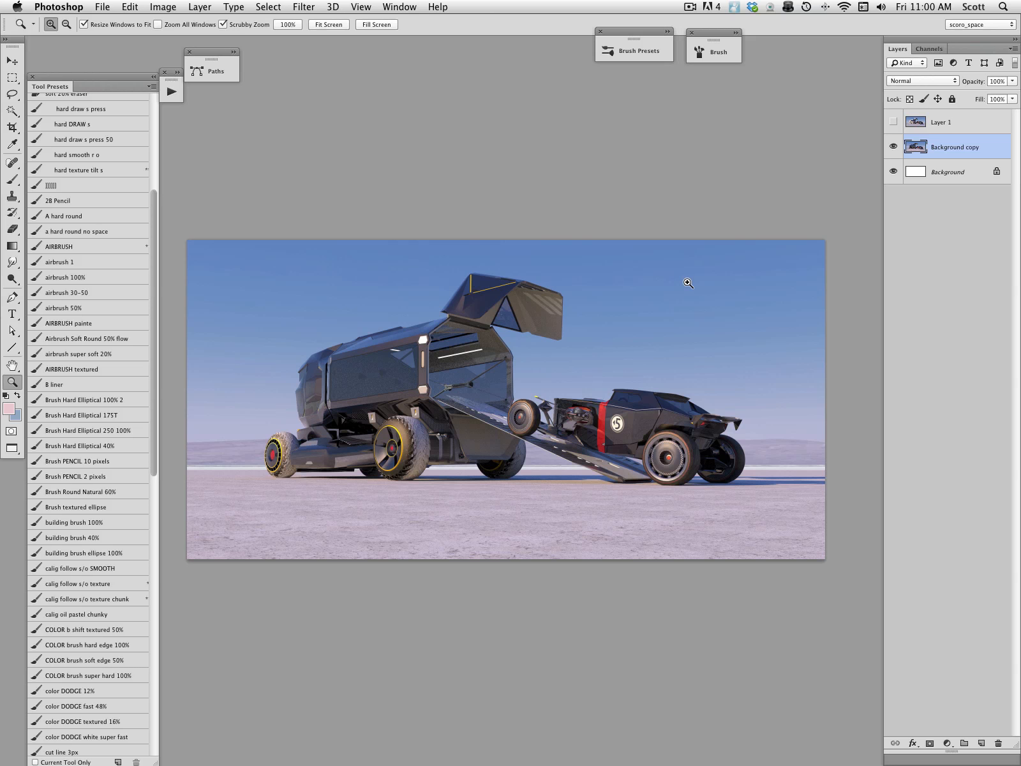
{"action": "left_click_drag", "start_coordinate": [682, 287], "coordinate": [683, 282]}
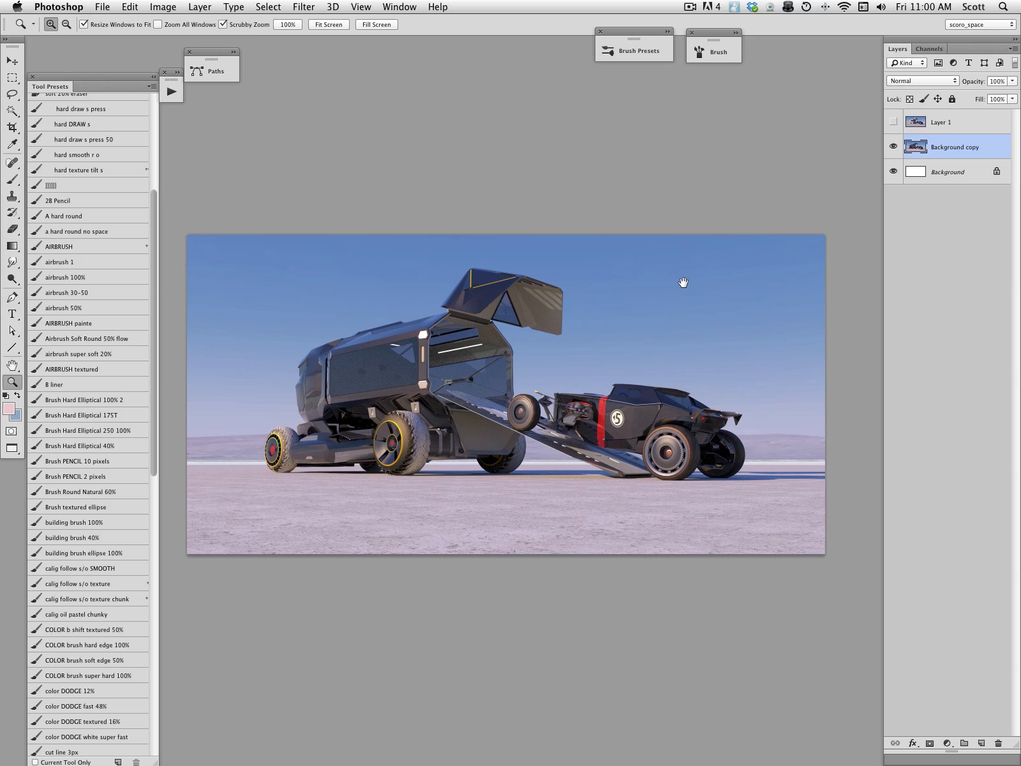